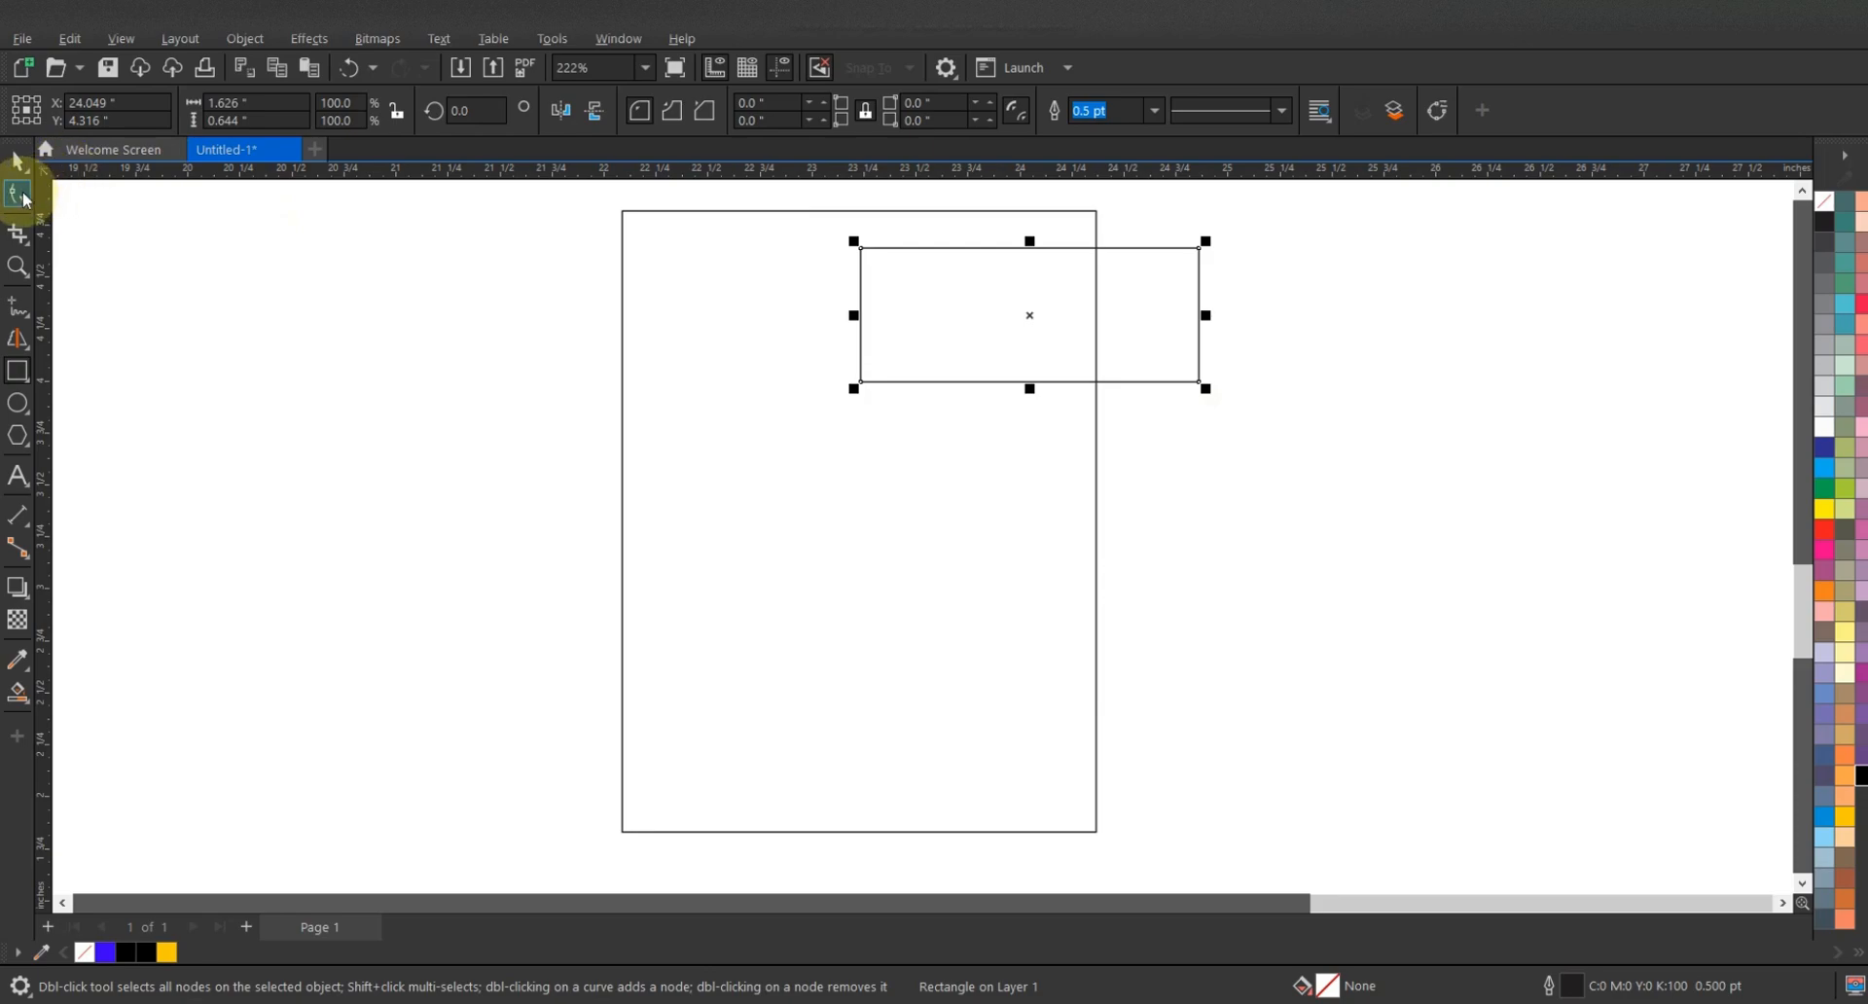
# - Round all four corners of the small rectangle to a 0.322-inch radius, giving it fully semicircular ends
pyautogui.click(17, 193)
pyautogui.moveTo(860, 248); pyautogui.dragTo(1027, 397)
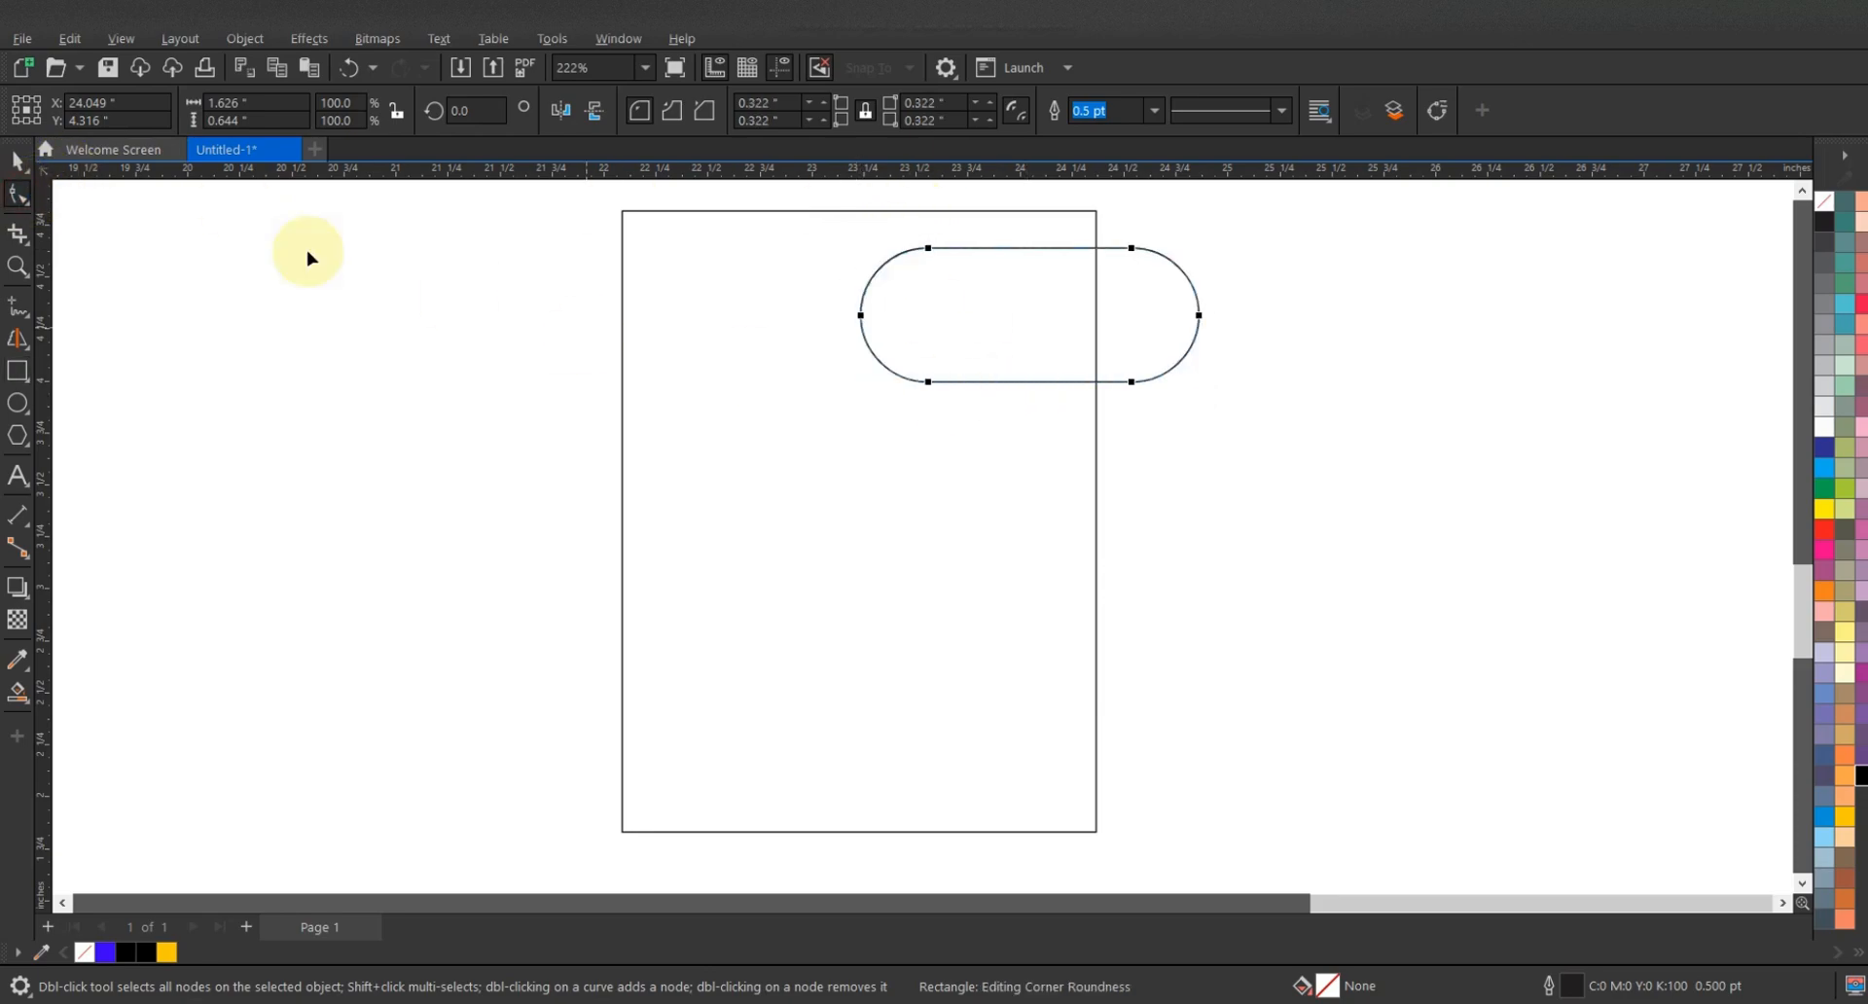
pyautogui.click(17, 160)
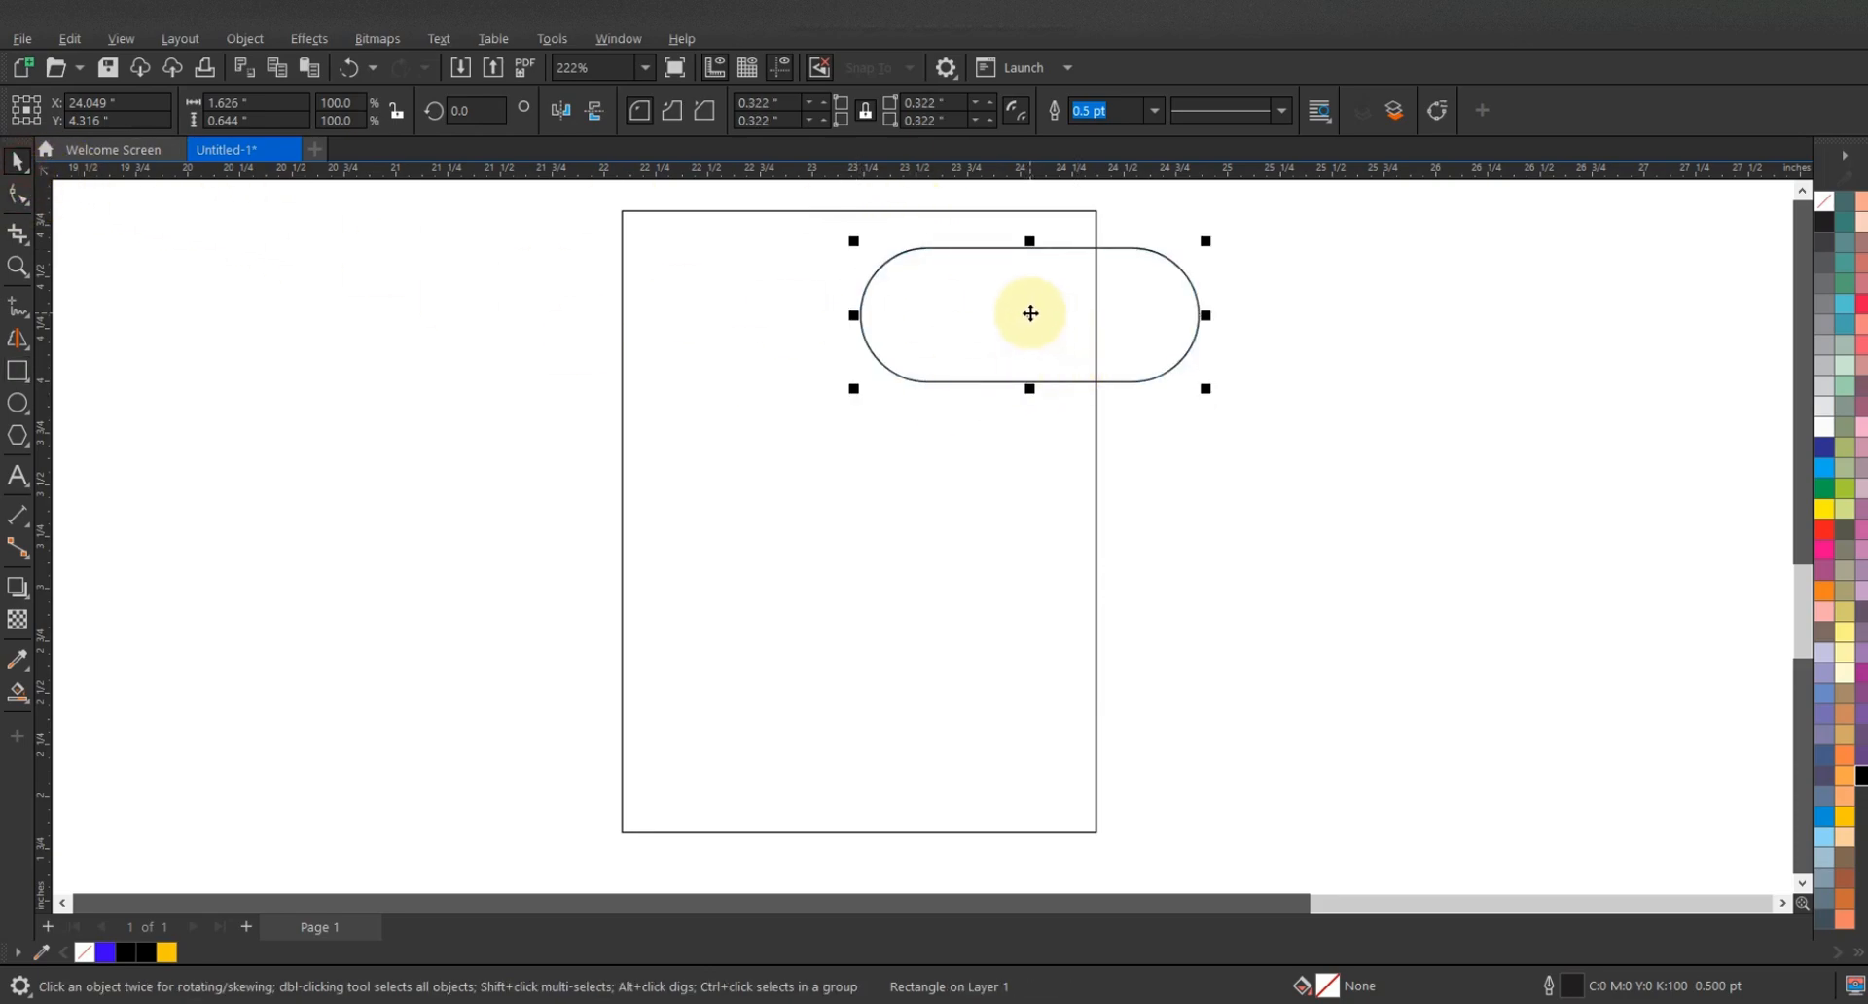
# - Stack four copies of the rounded rectangle edge to edge directly below it
pyautogui.moveTo(1031, 242); pyautogui.dragTo(1038, 395)
pyautogui.hotkey('ctrl', 'r')
pyautogui.hotkey('ctrl', 'r')
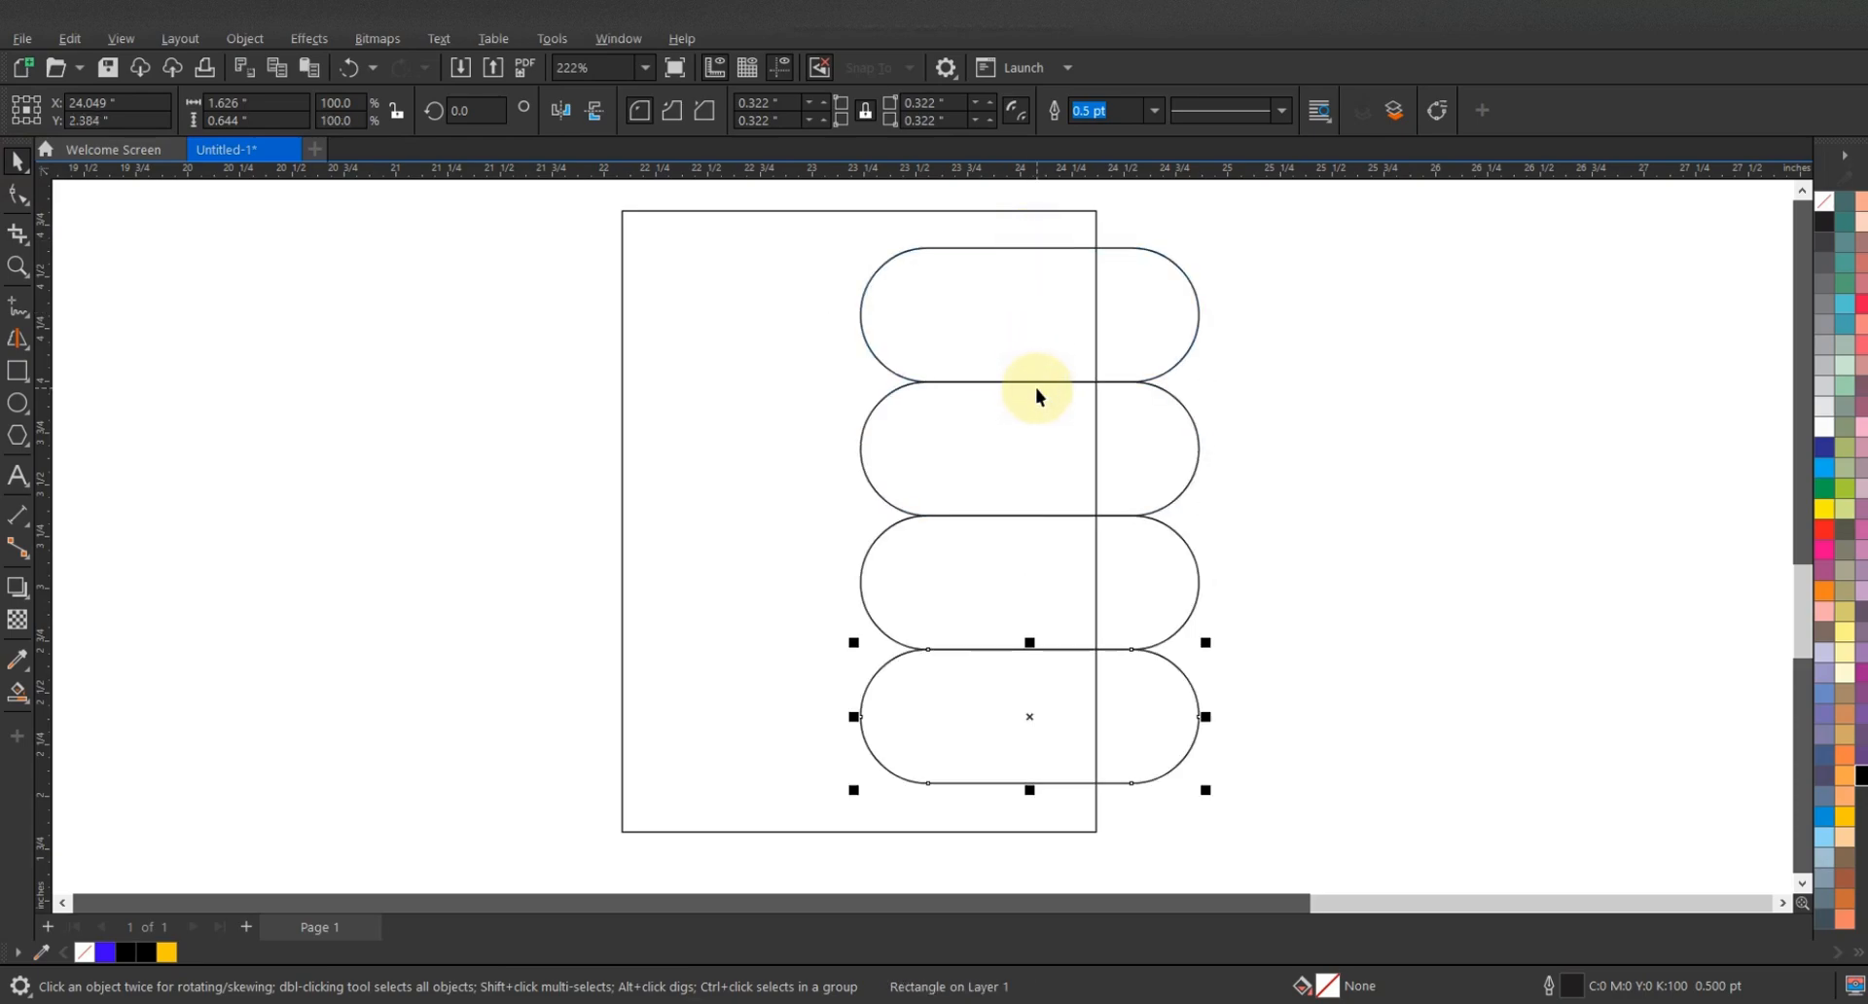
pyautogui.hotkey('ctrl', 'r')
# - Copy the uppermost rounded rectangle to sit edge to edge directly above the stack
pyautogui.click(1033, 247)
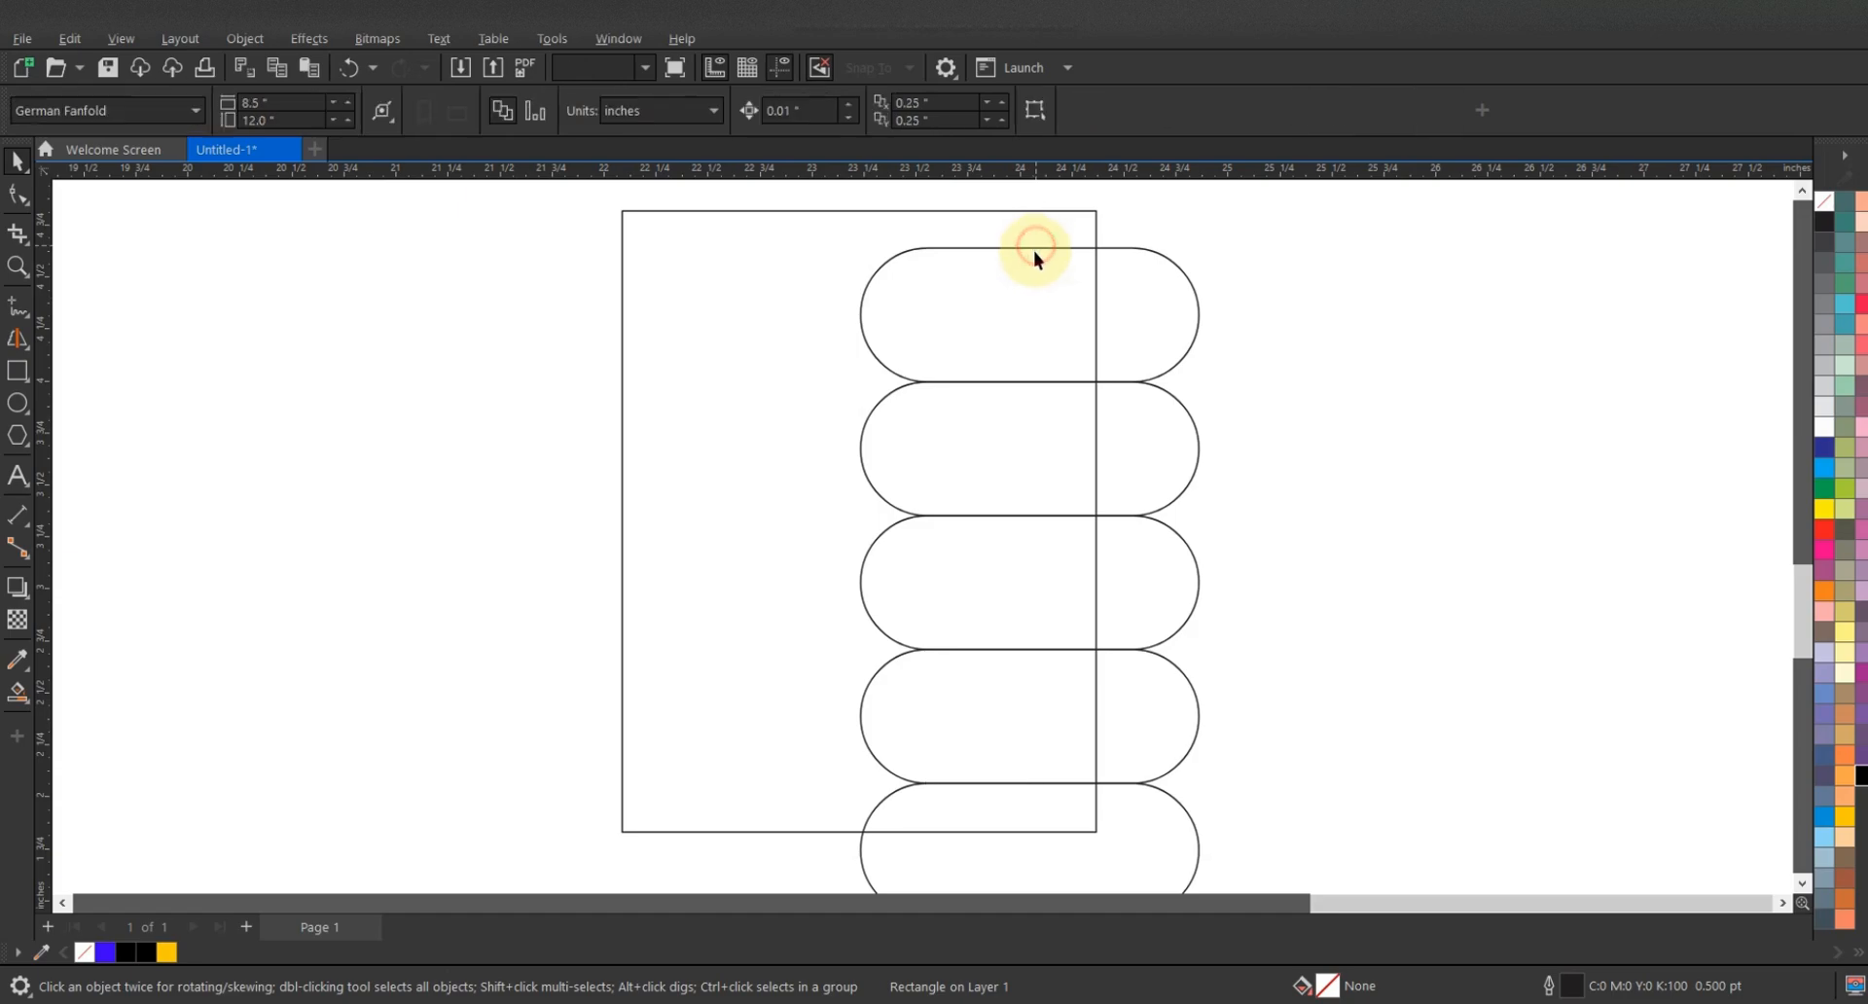
pyautogui.click(1036, 390)
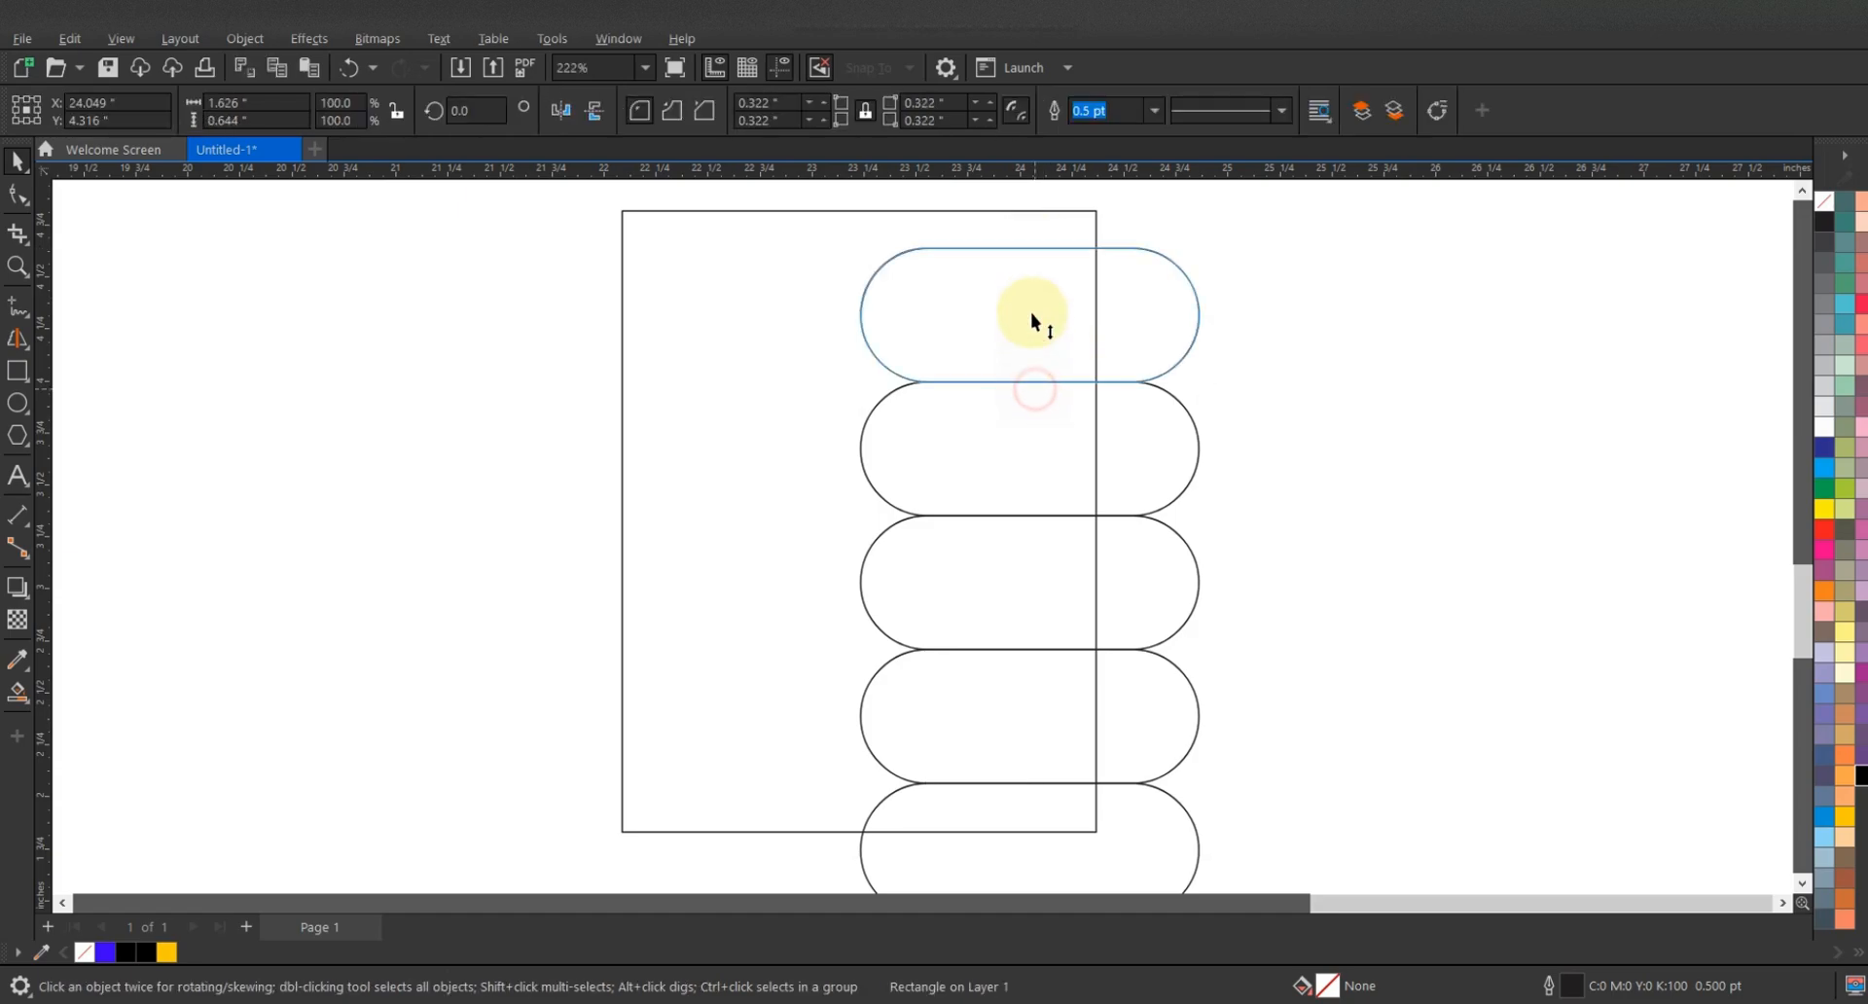
pyautogui.moveTo(1028, 263); pyautogui.dragTo(1028, 249)
pyautogui.rightClick(1029, 249)
pyautogui.scroll(-2, 919, 369)
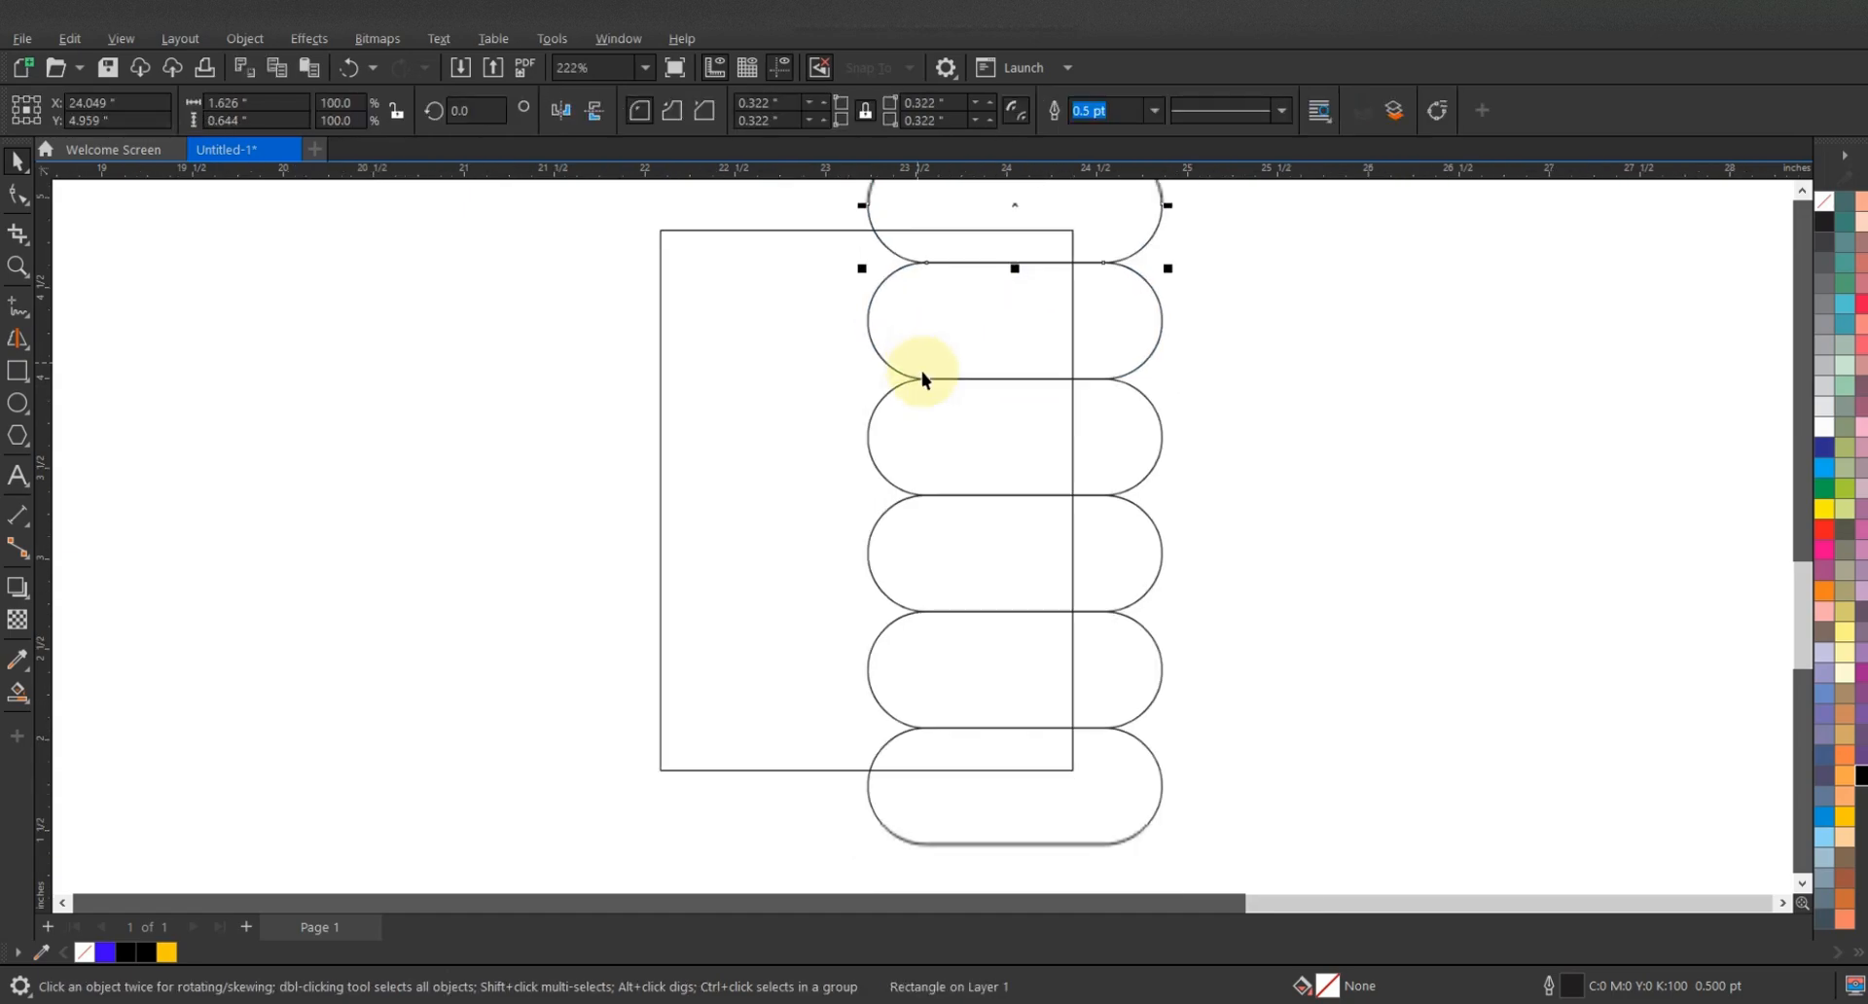
pyautogui.scroll(-1, 931, 384)
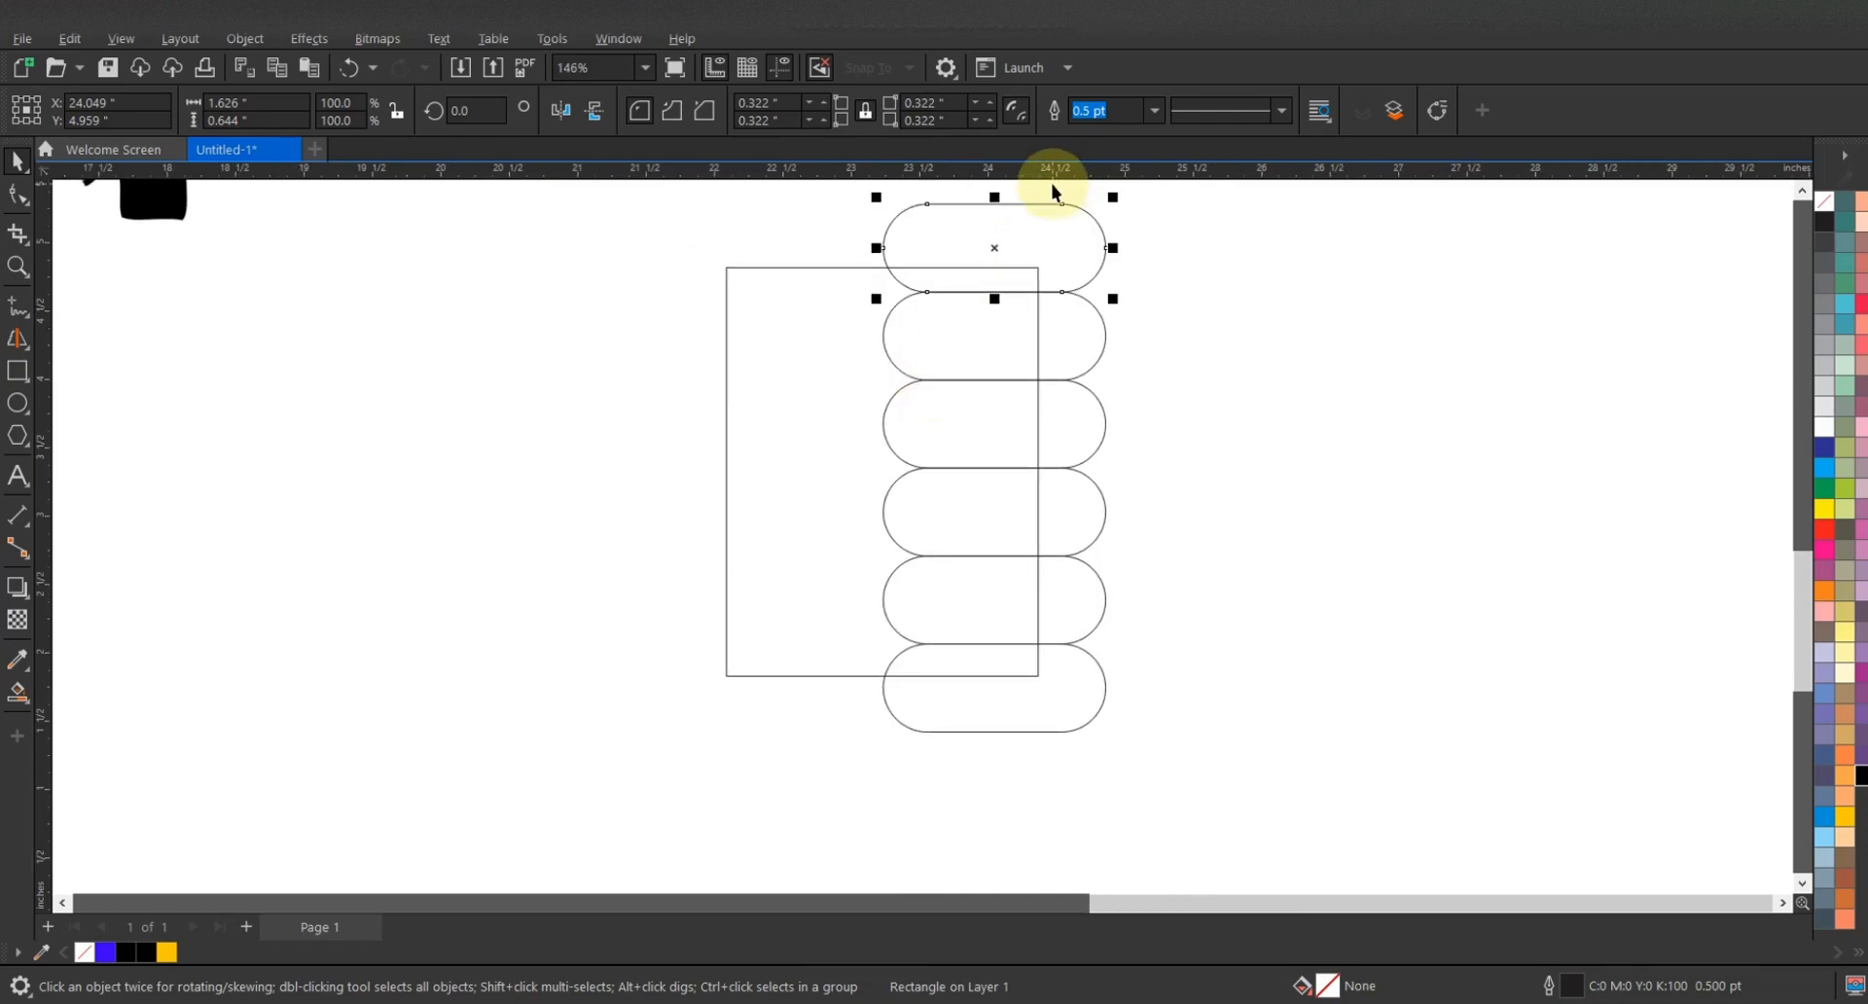
pyautogui.scroll(1, 1053, 185)
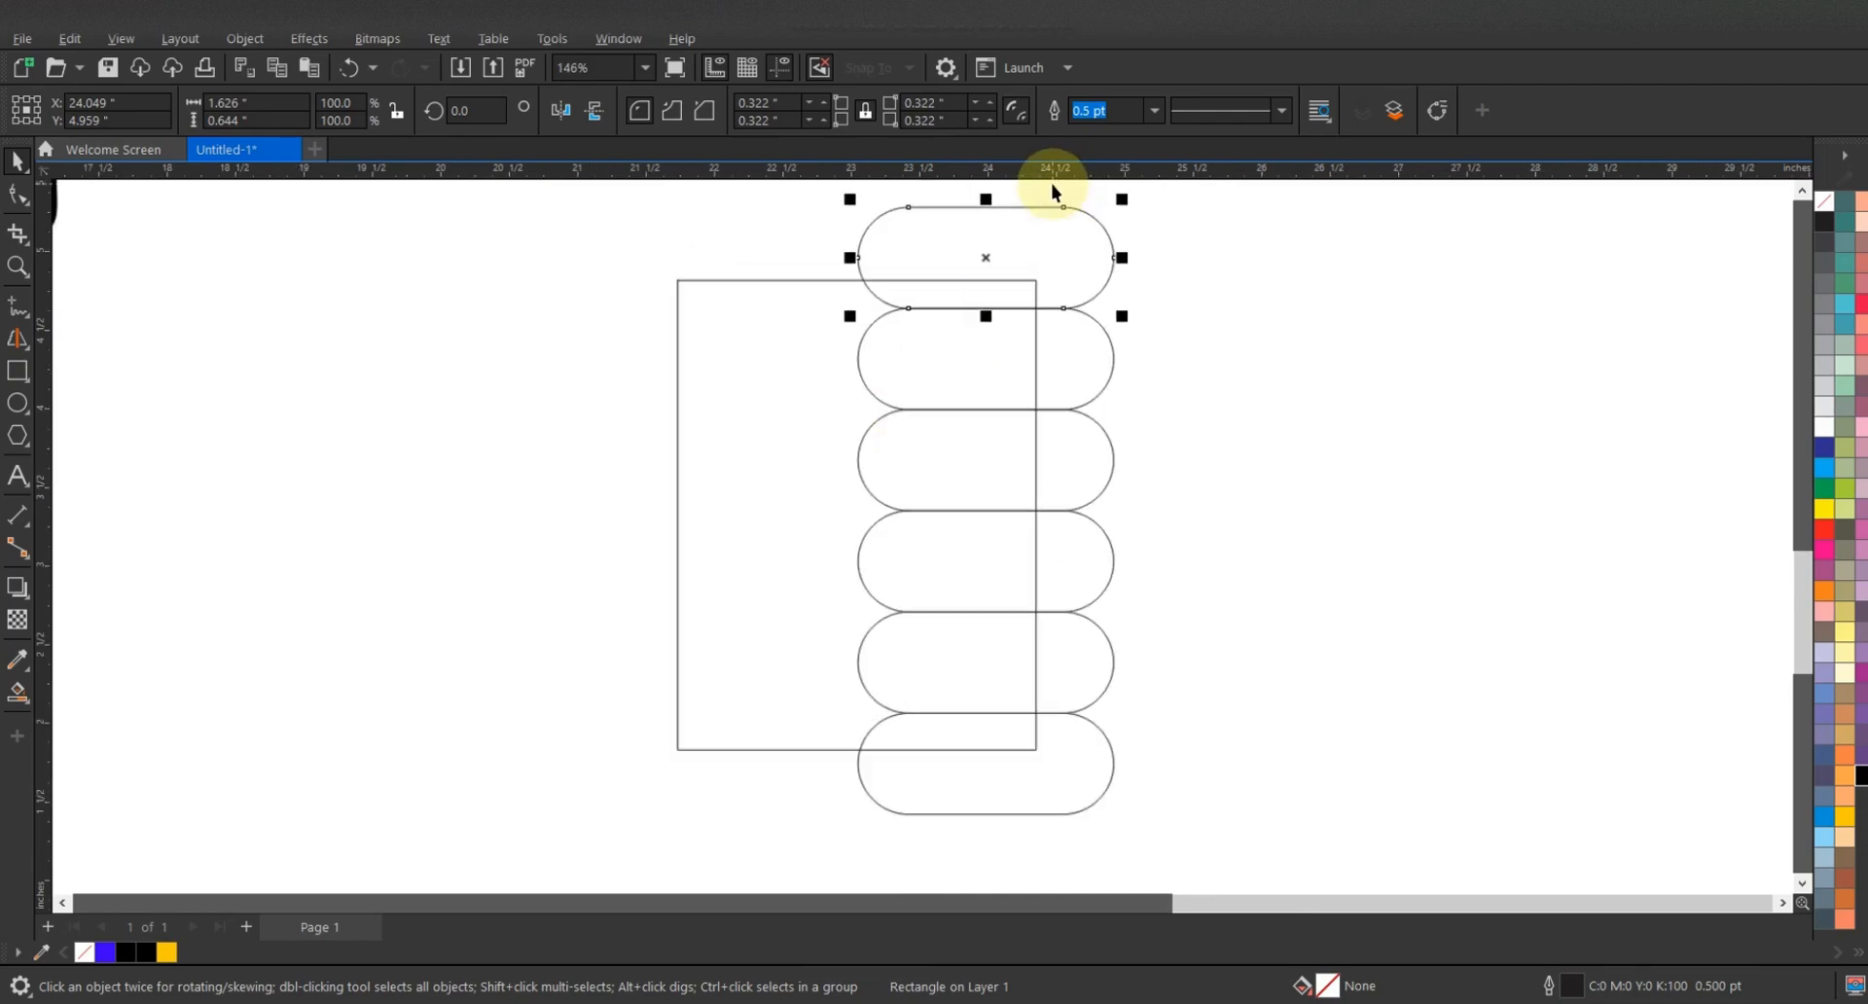
# - Mirror the first, third and fifth rounded rectangles horizontally and set them further left, overlapping the ends of the others
pyautogui.keyDown('shift'); pyautogui.click(1105, 434); pyautogui.keyUp('shift')
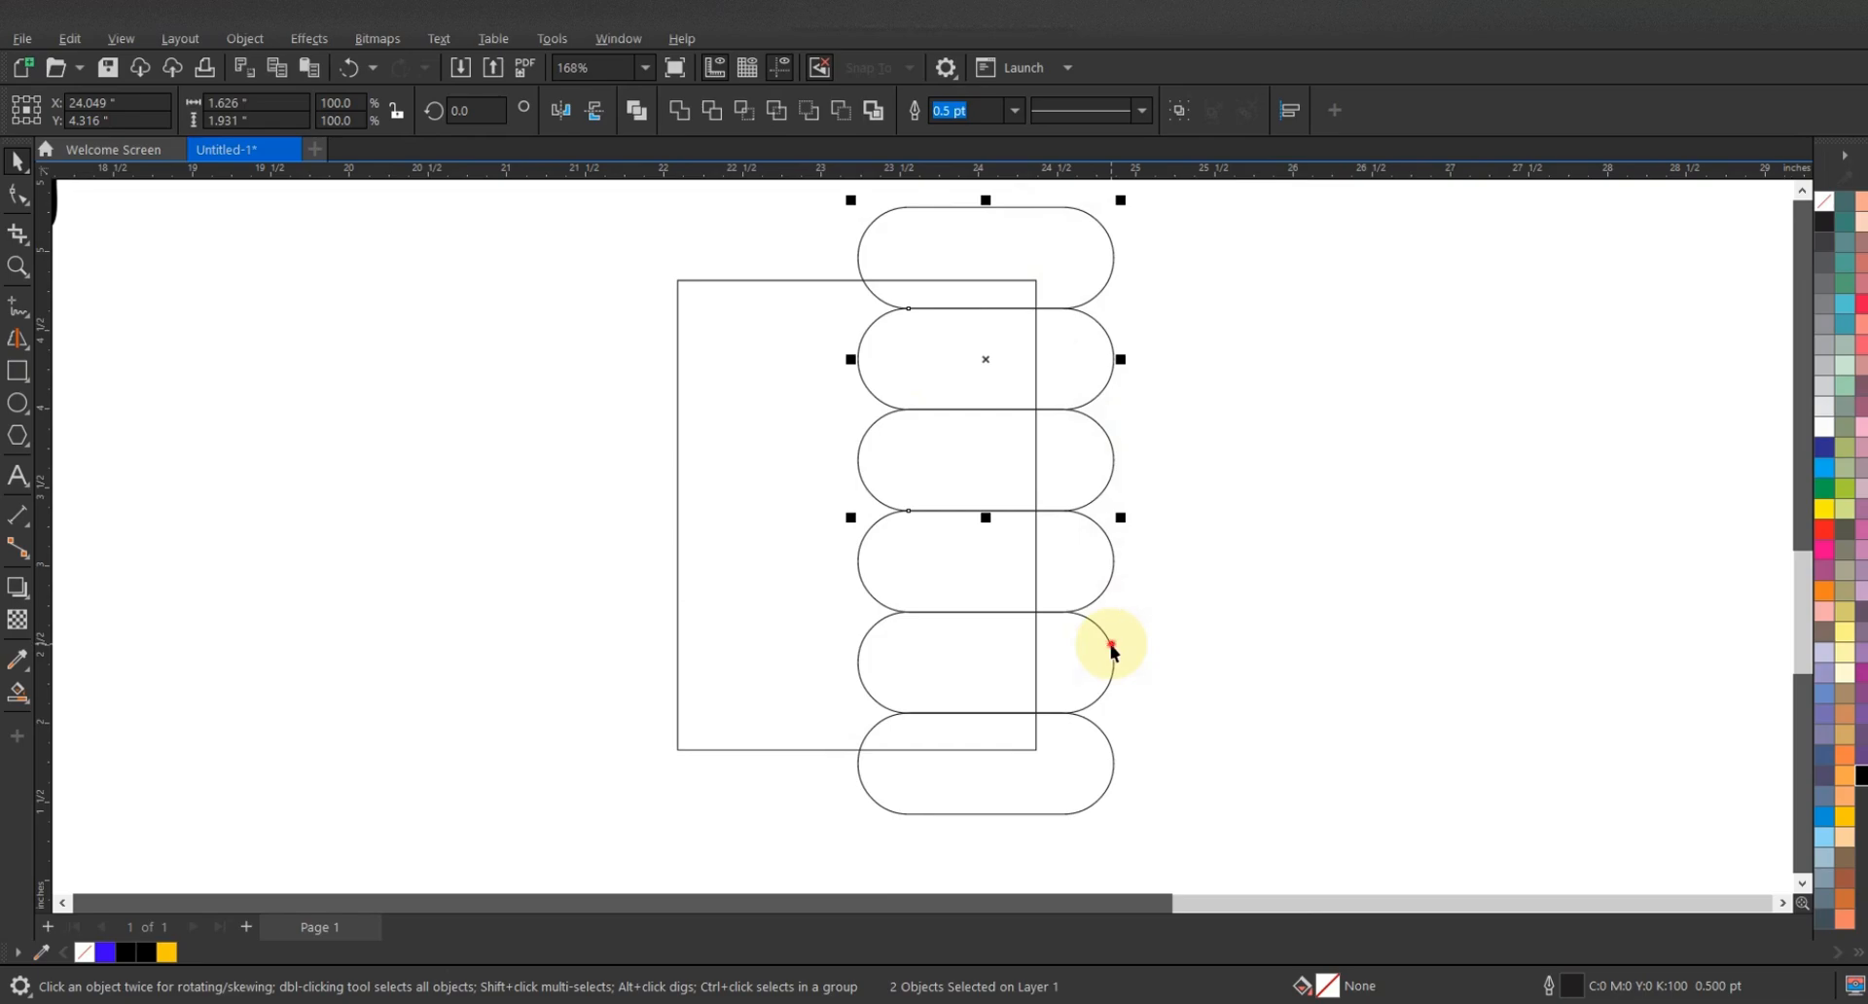
pyautogui.keyDown('shift'); pyautogui.click(1112, 648); pyautogui.keyUp('shift')
pyautogui.moveTo(1122, 458); pyautogui.dragTo(837, 466)
# - Select all six rounded rectangles and move them left, centring the staggered group horizontally over the large rectangle
pyautogui.keyDown('shift'); pyautogui.click(993, 409); pyautogui.keyUp('shift')
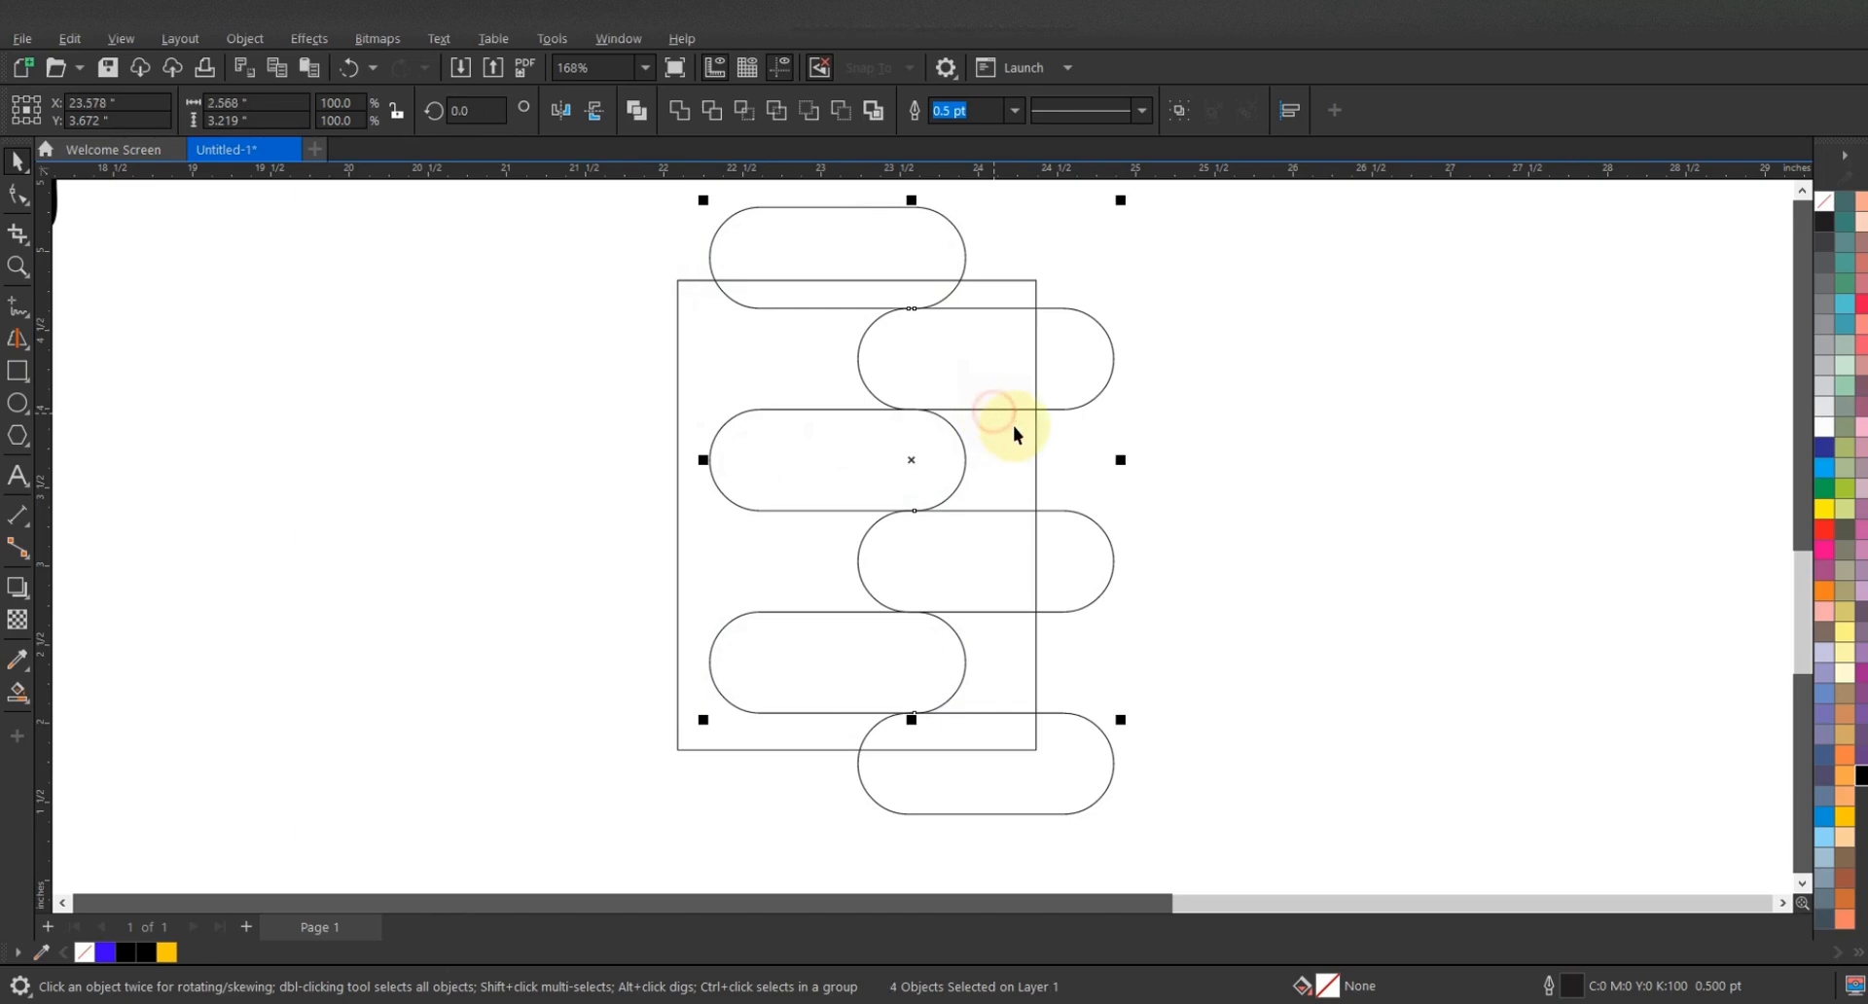
pyautogui.keyDown('shift'); pyautogui.click(1021, 511); pyautogui.keyUp('shift')
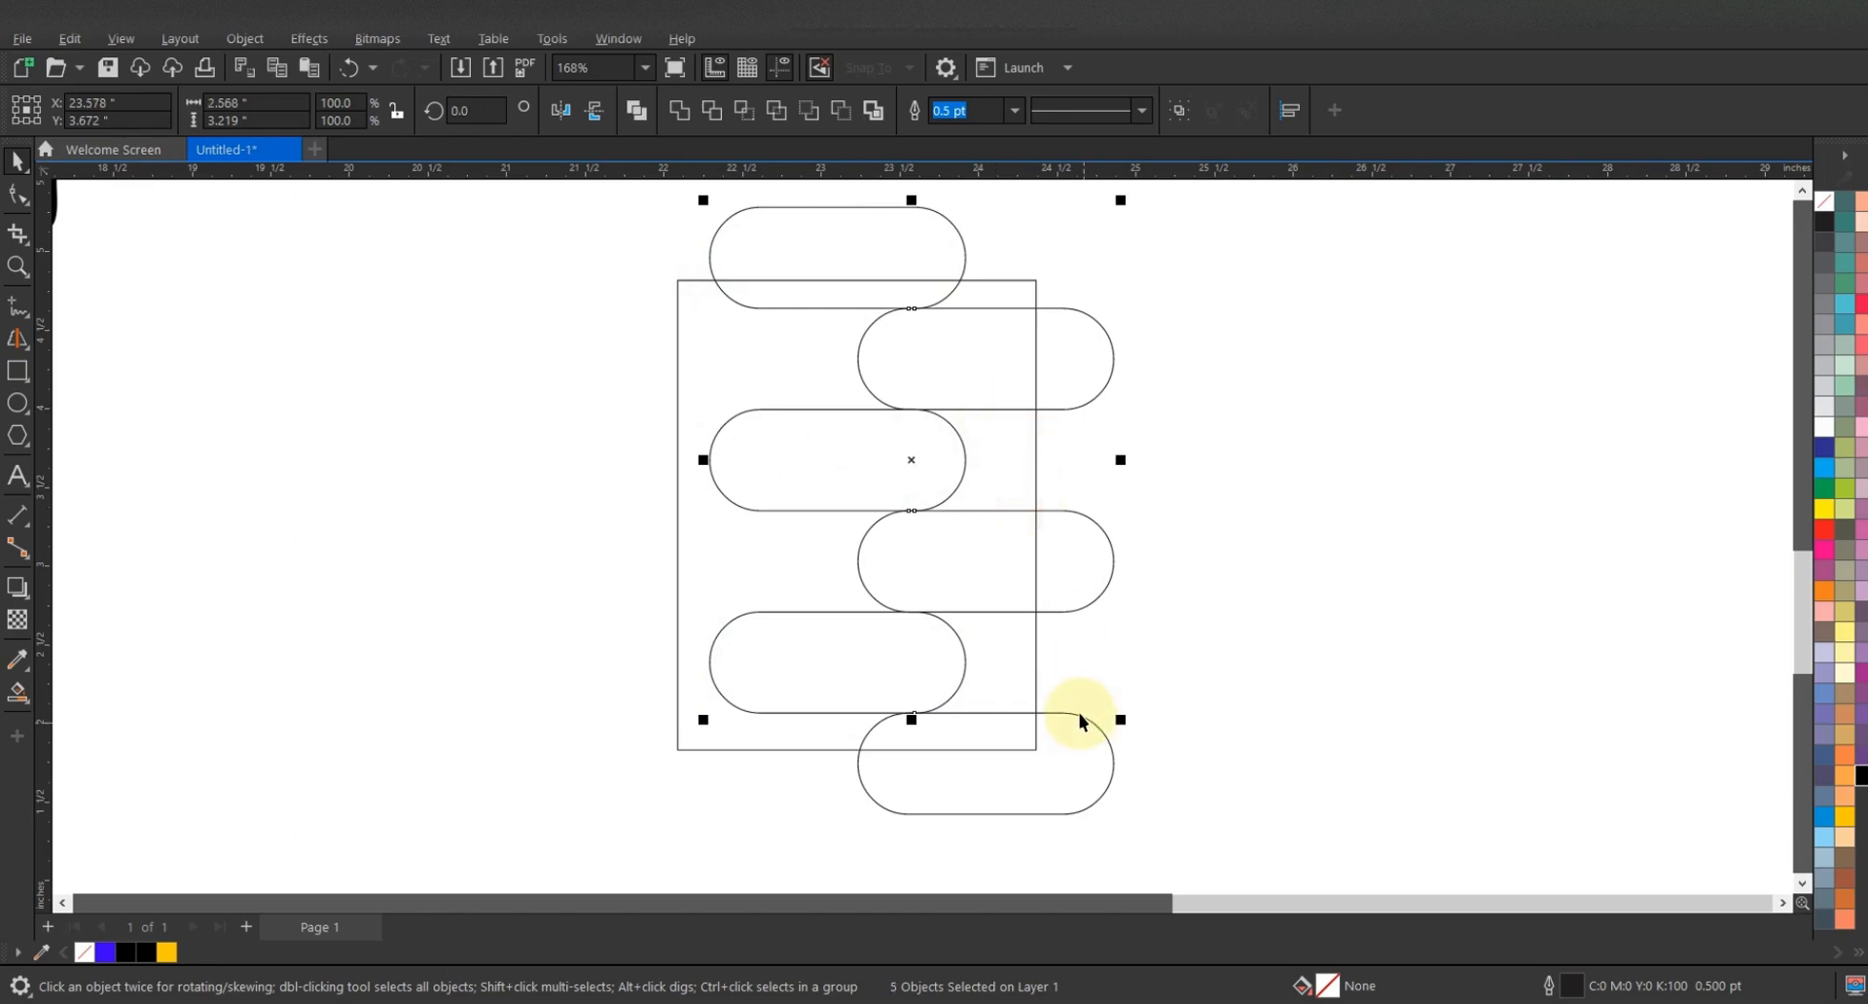
pyautogui.keyDown('shift'); pyautogui.click(1078, 716); pyautogui.keyUp('shift')
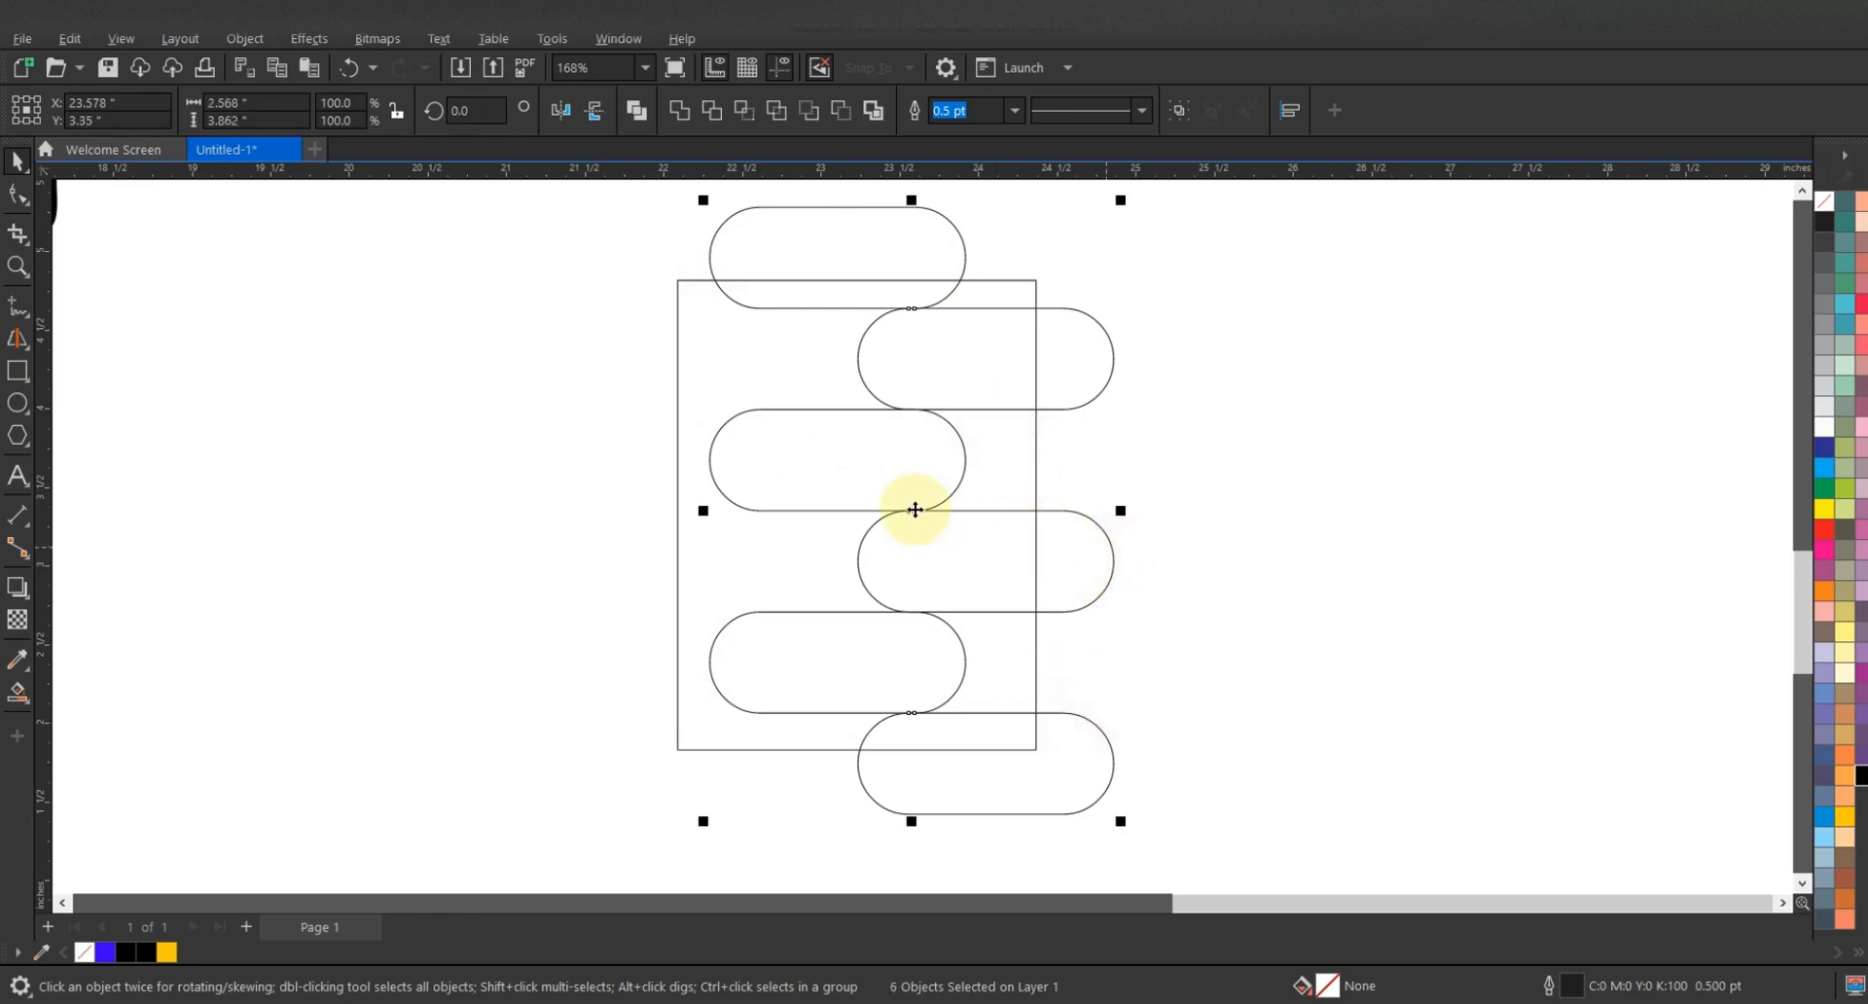
pyautogui.moveTo(913, 511); pyautogui.dragTo(855, 508)
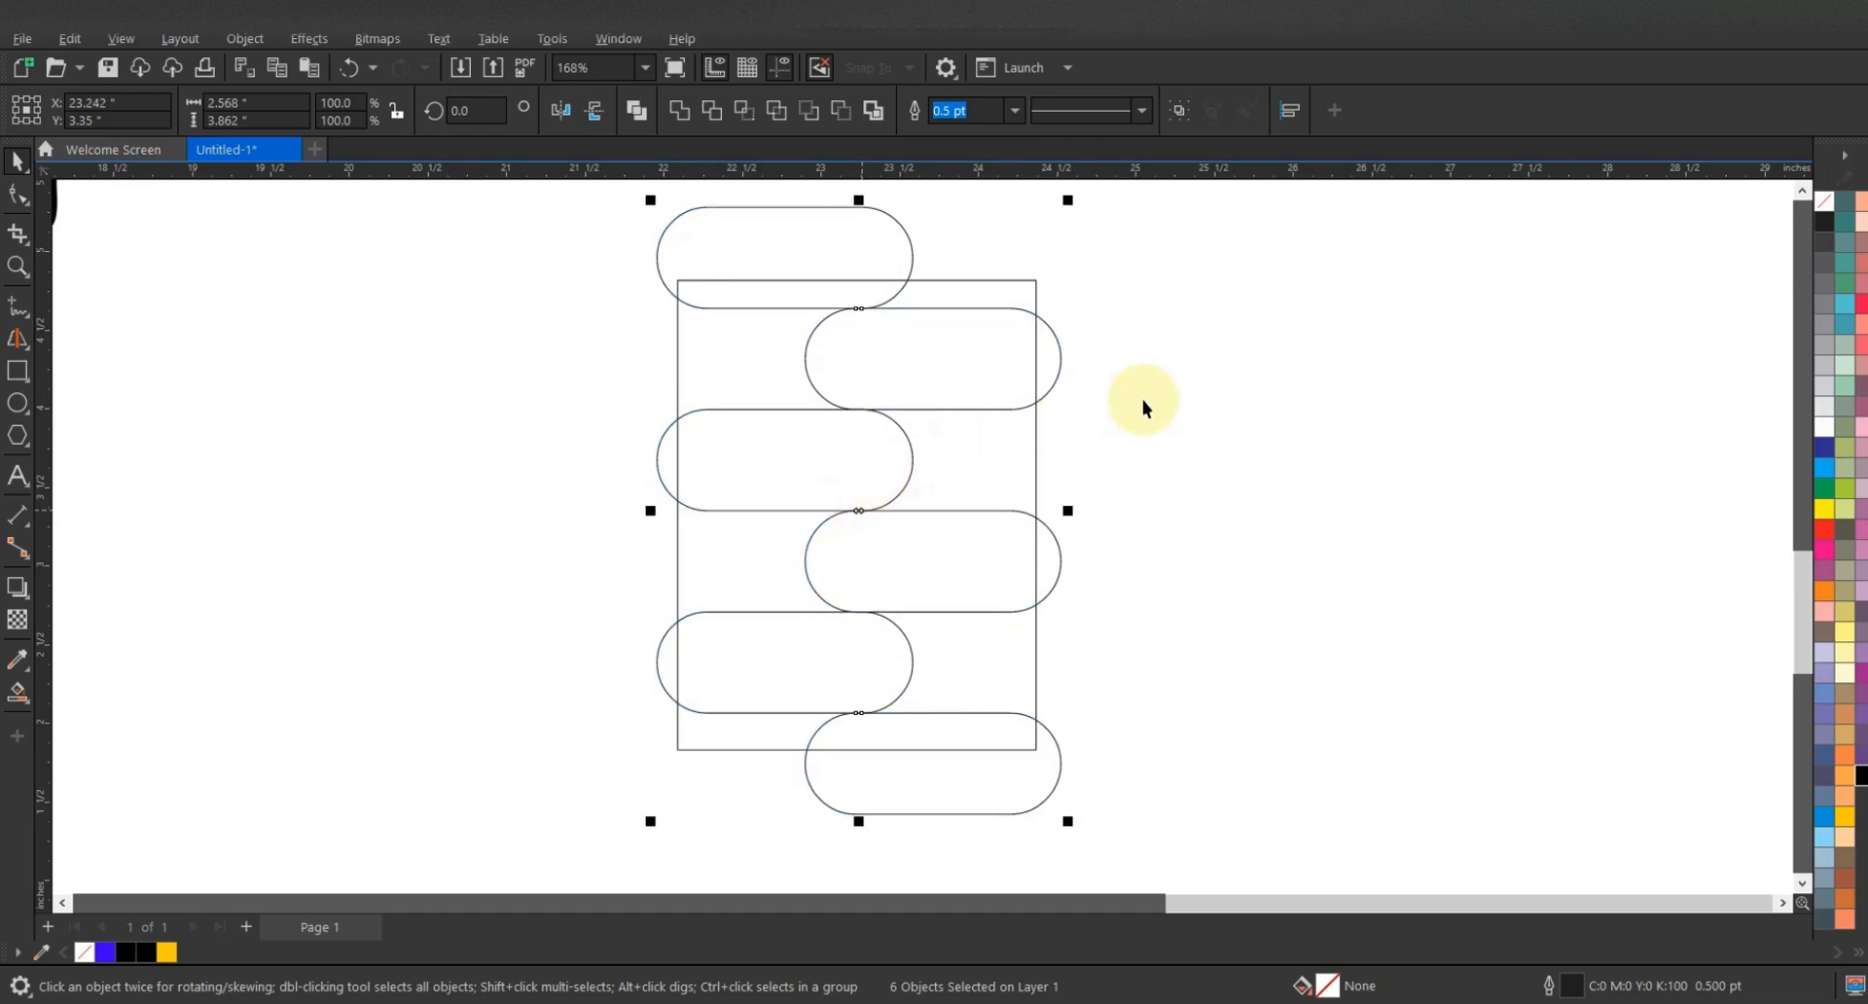
# - Stretch the three right-hand rounded rectangles outward past the large rectangle to 130.2% of their width, about 2.117 inches
pyautogui.click(1150, 396)
pyautogui.click(1069, 359)
pyautogui.moveTo(1070, 360); pyautogui.dragTo(1144, 371)
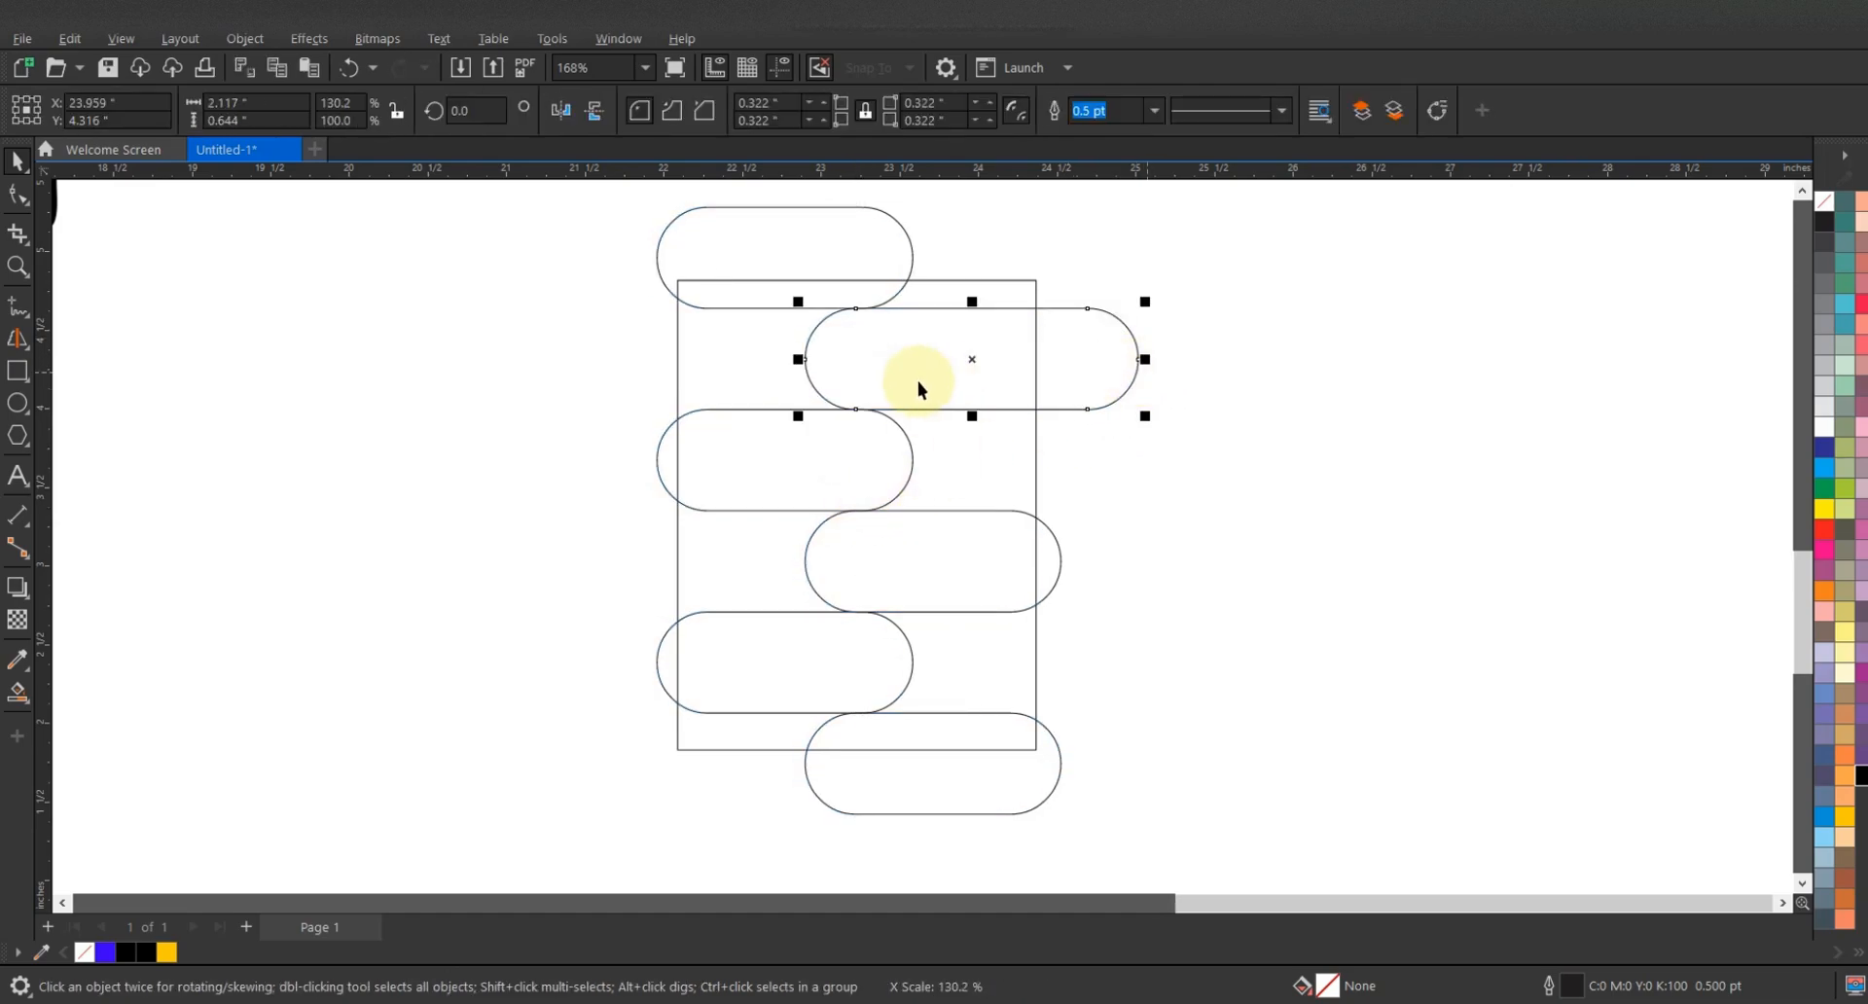
pyautogui.click(1063, 562)
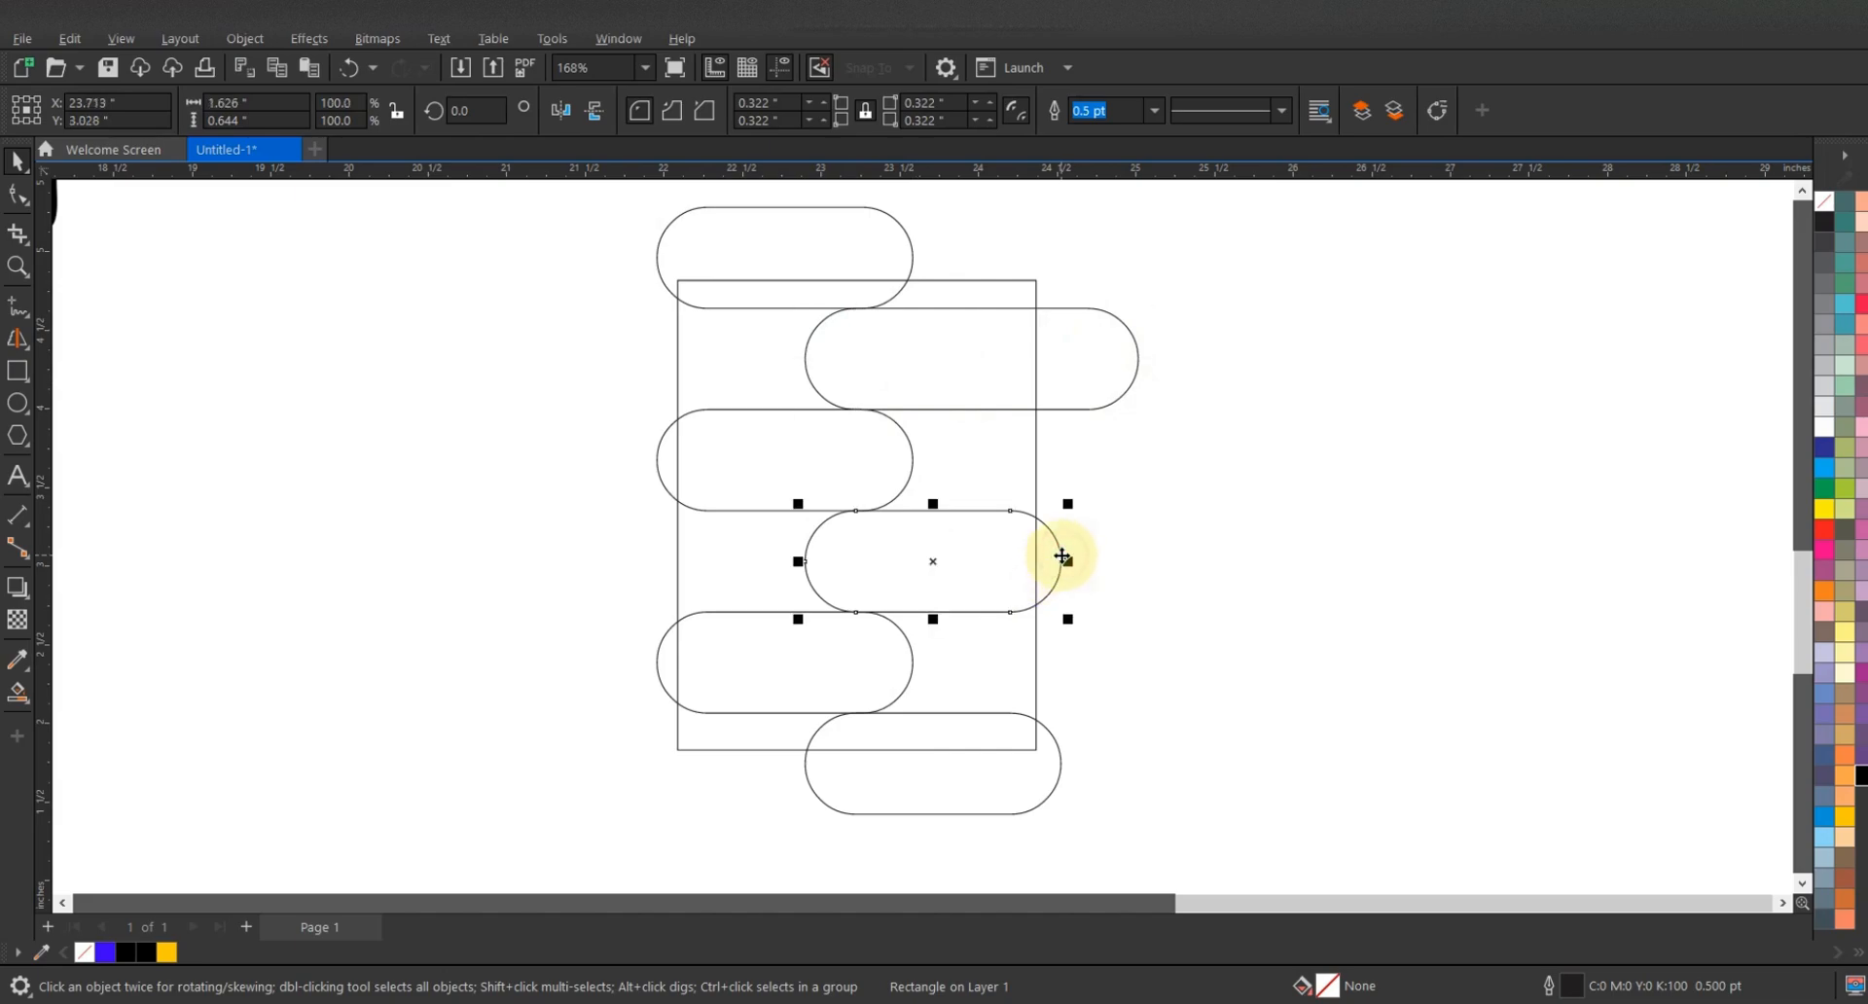
pyautogui.hotkey('ctrl', 'r')
pyautogui.click(1050, 744)
pyautogui.hotkey('ctrl', 'r')
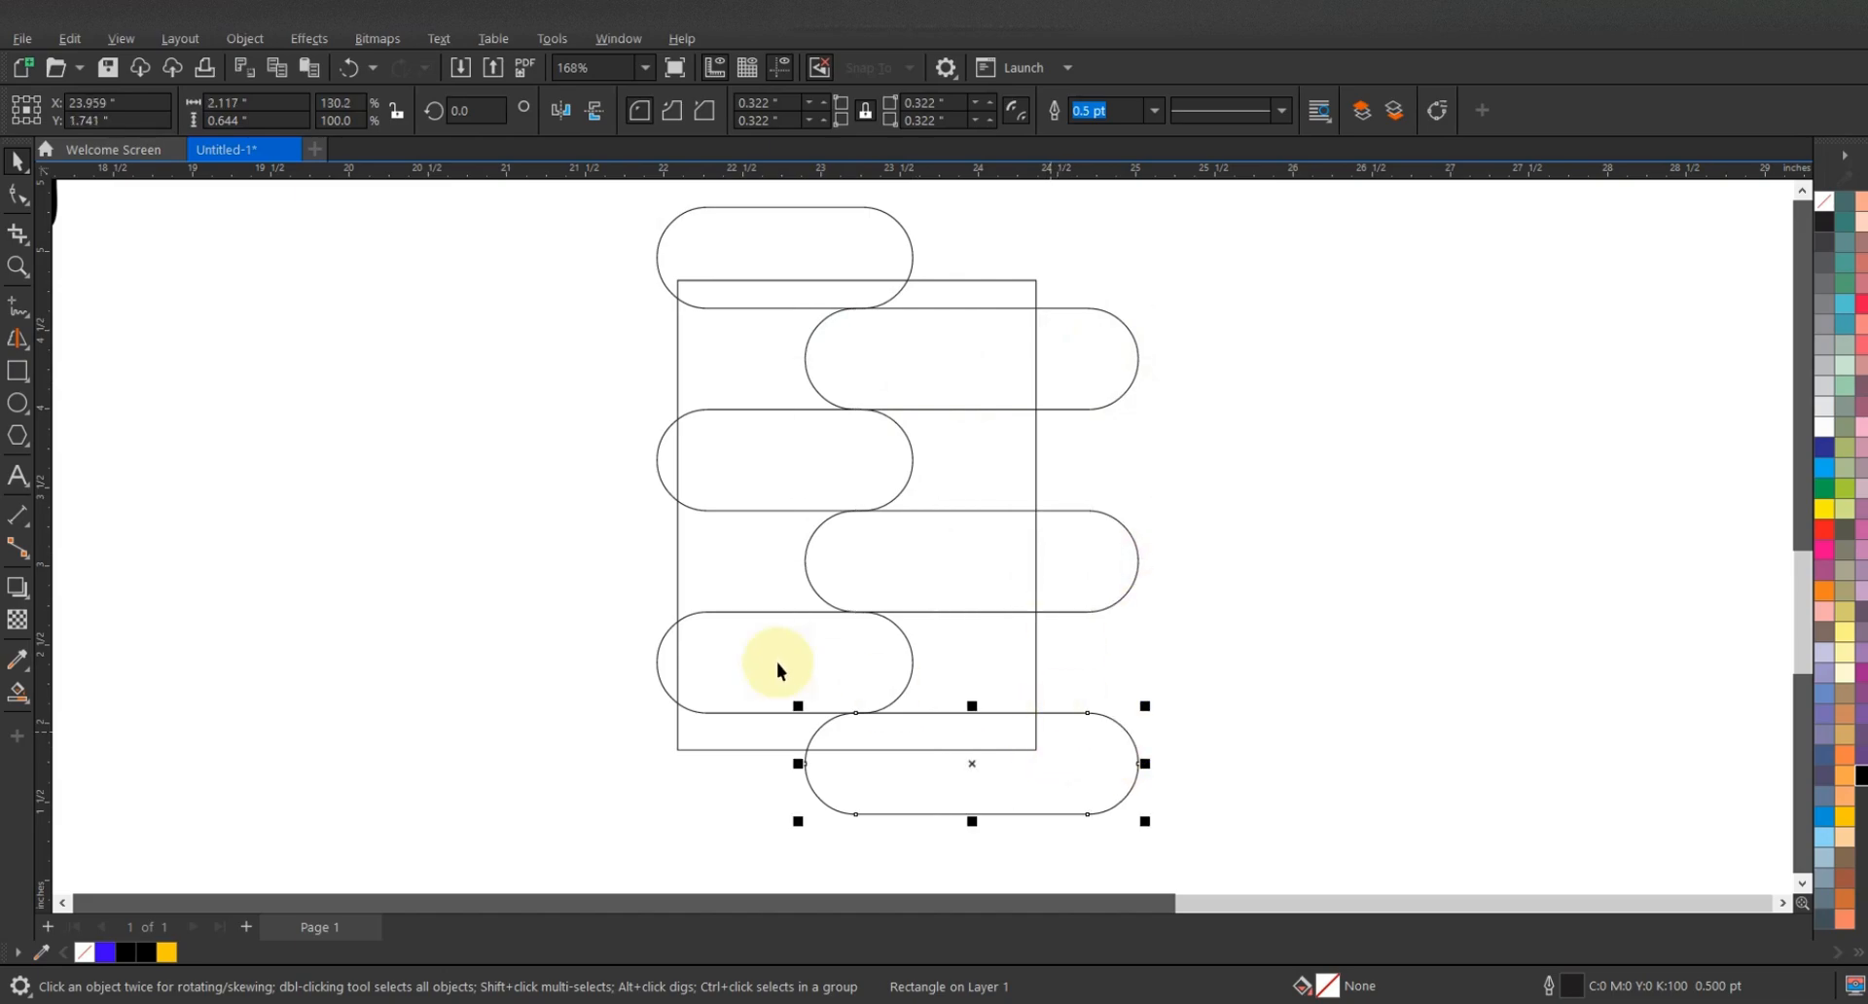
# - Stretch the three left-hand rounded rectangles outward past the large rectangle to 119.7% of their width, about 1.947 inches
pyautogui.click(660, 647)
pyautogui.moveTo(650, 662); pyautogui.dragTo(603, 663)
pyautogui.click(658, 451)
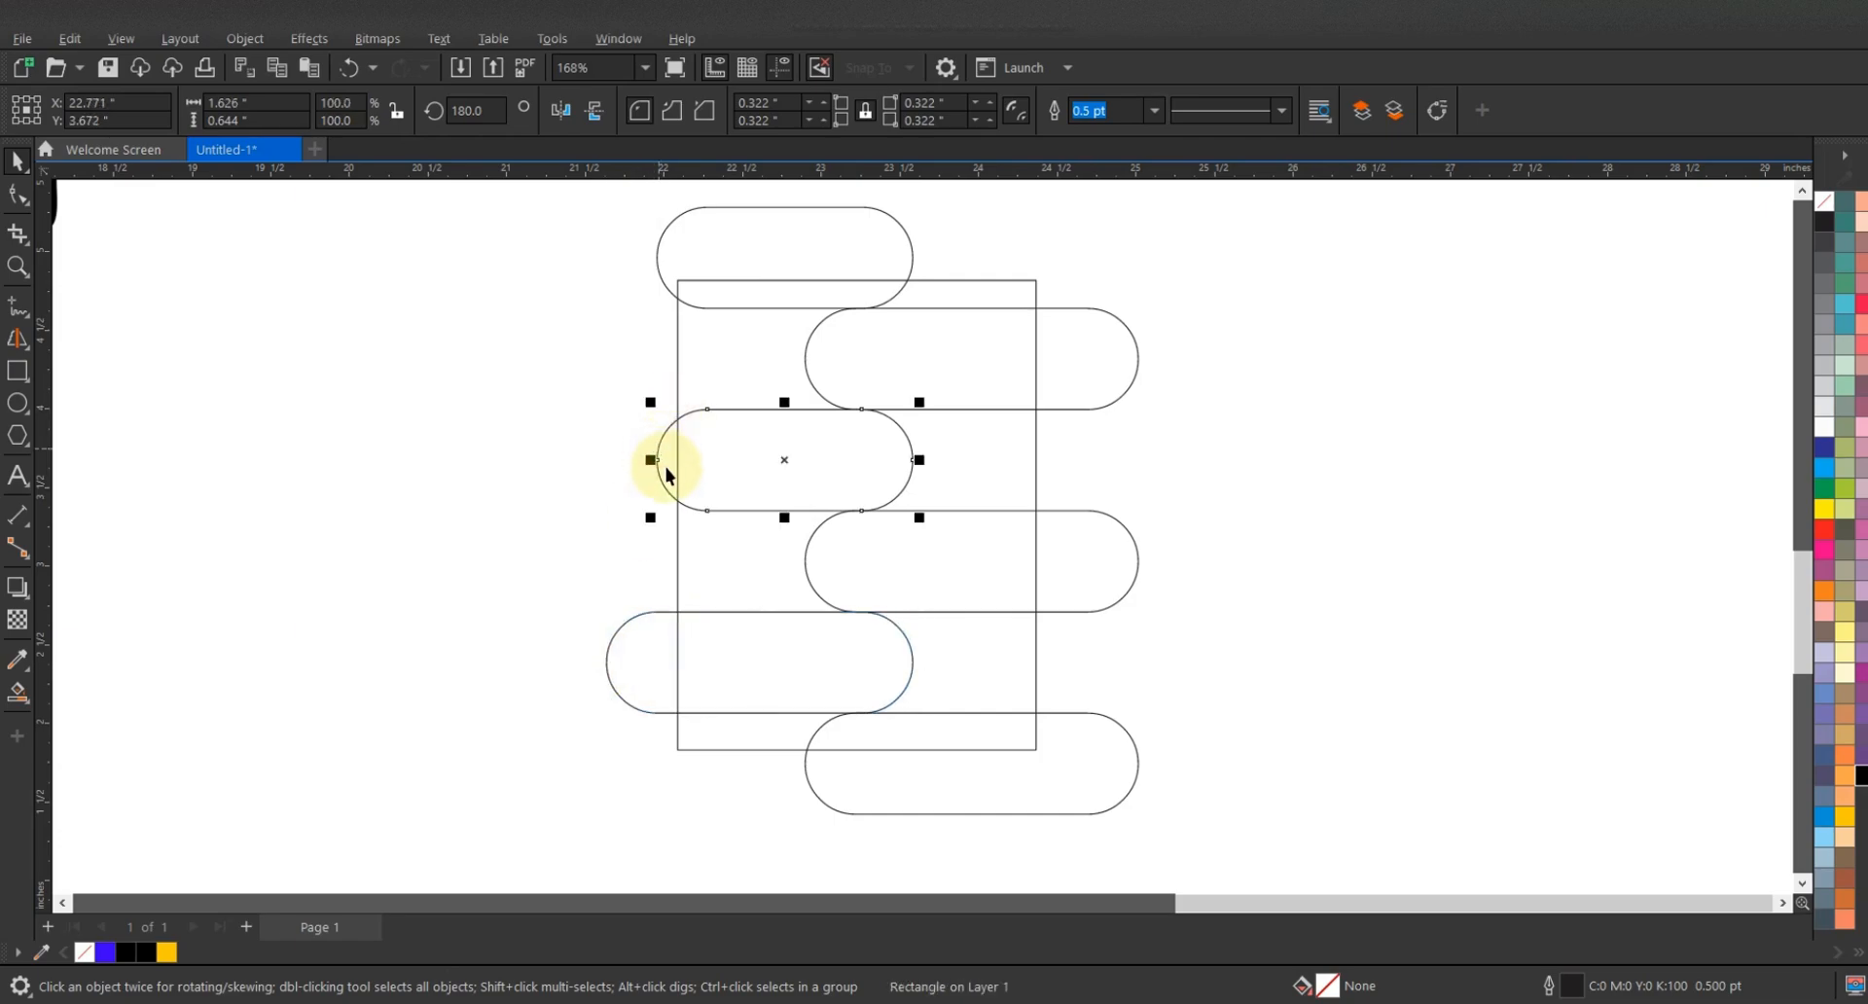
pyautogui.hotkey('ctrl', 'r')
pyautogui.click(678, 294)
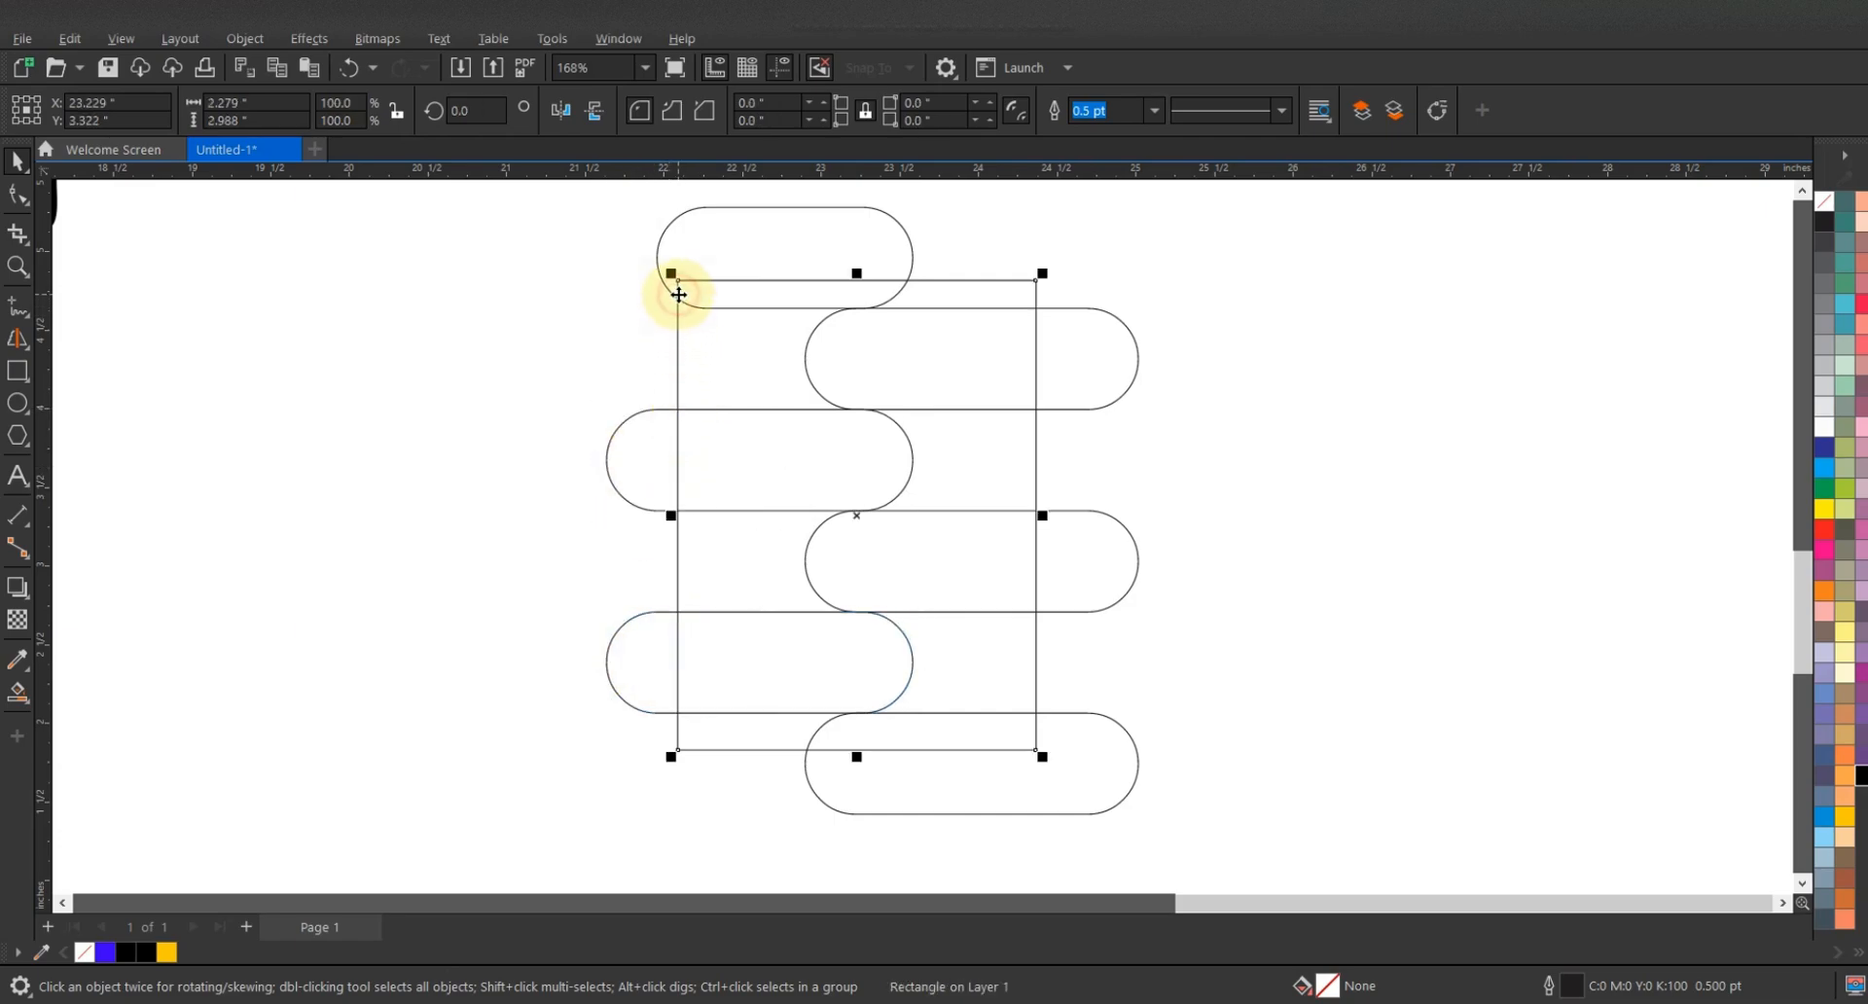
pyautogui.click(659, 284)
pyautogui.hotkey('ctrl', 'r')
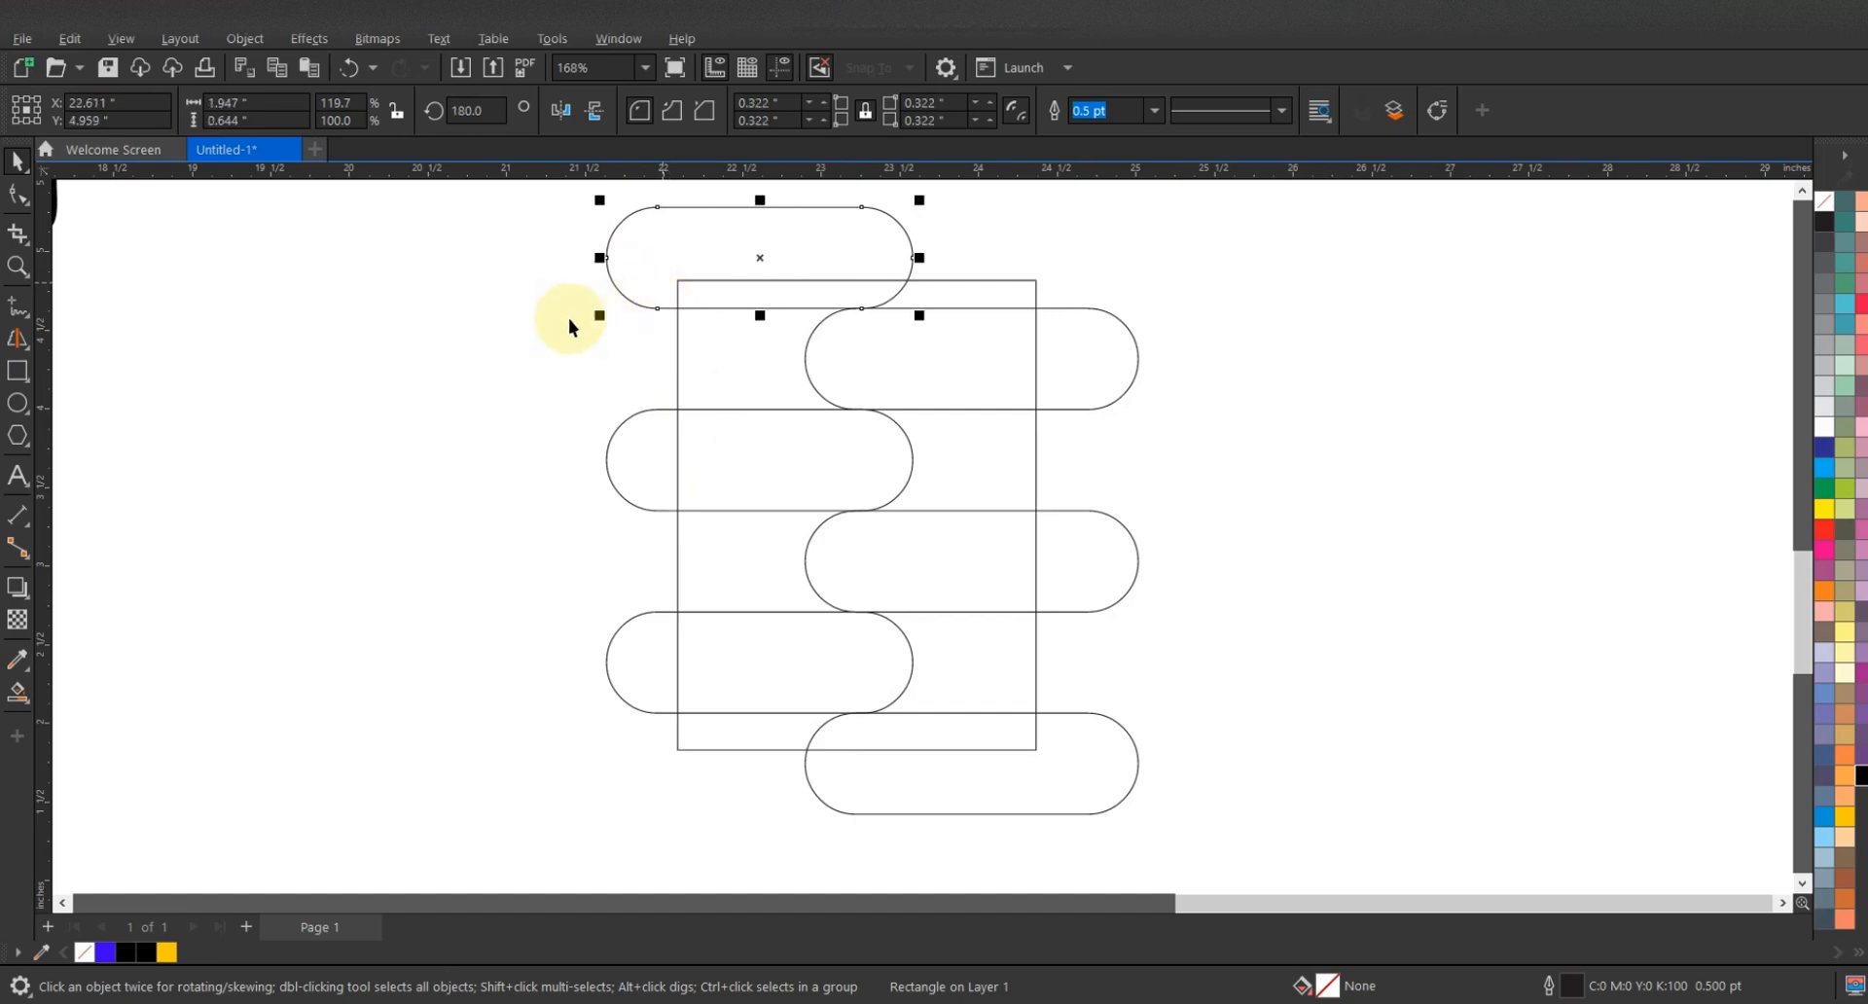
pyautogui.click(546, 345)
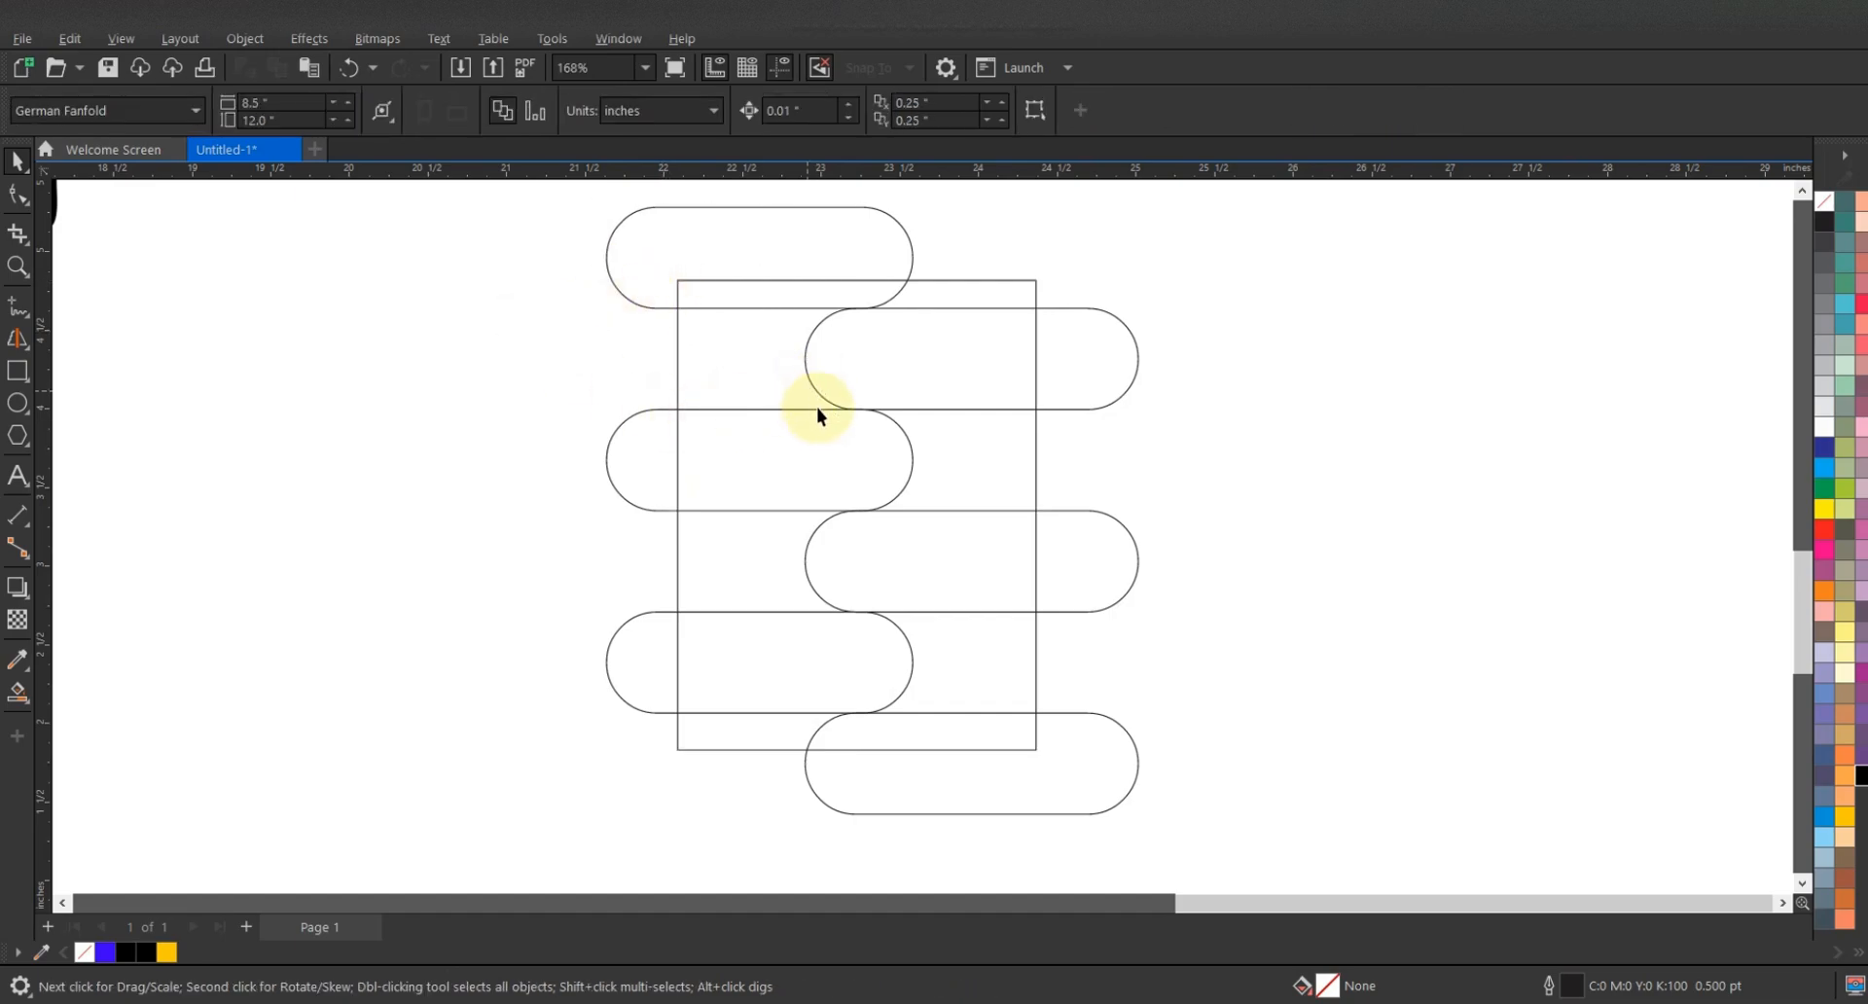
# - Smart-fill the six regions on the left side of the wavy divide inside the large rectangle with blue (#3C00FF)
pyautogui.click(19, 692)
pyautogui.click(764, 293)
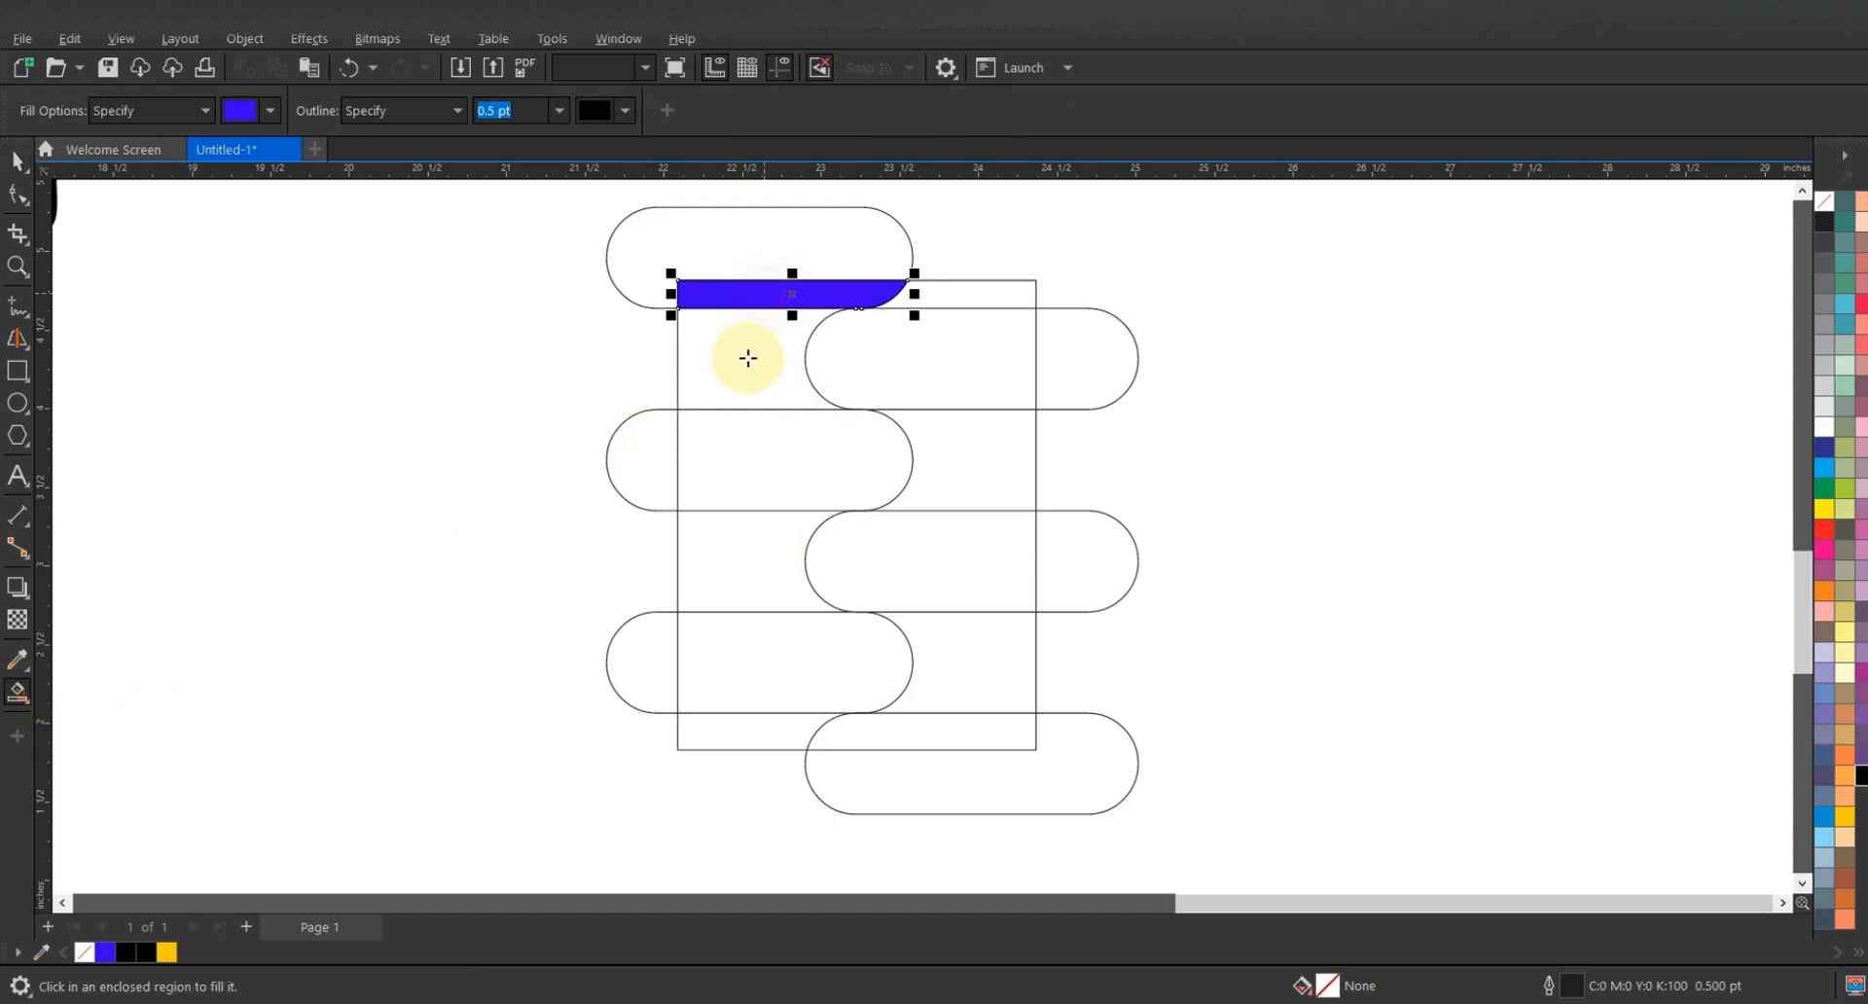
pyautogui.click(742, 359)
pyautogui.click(772, 469)
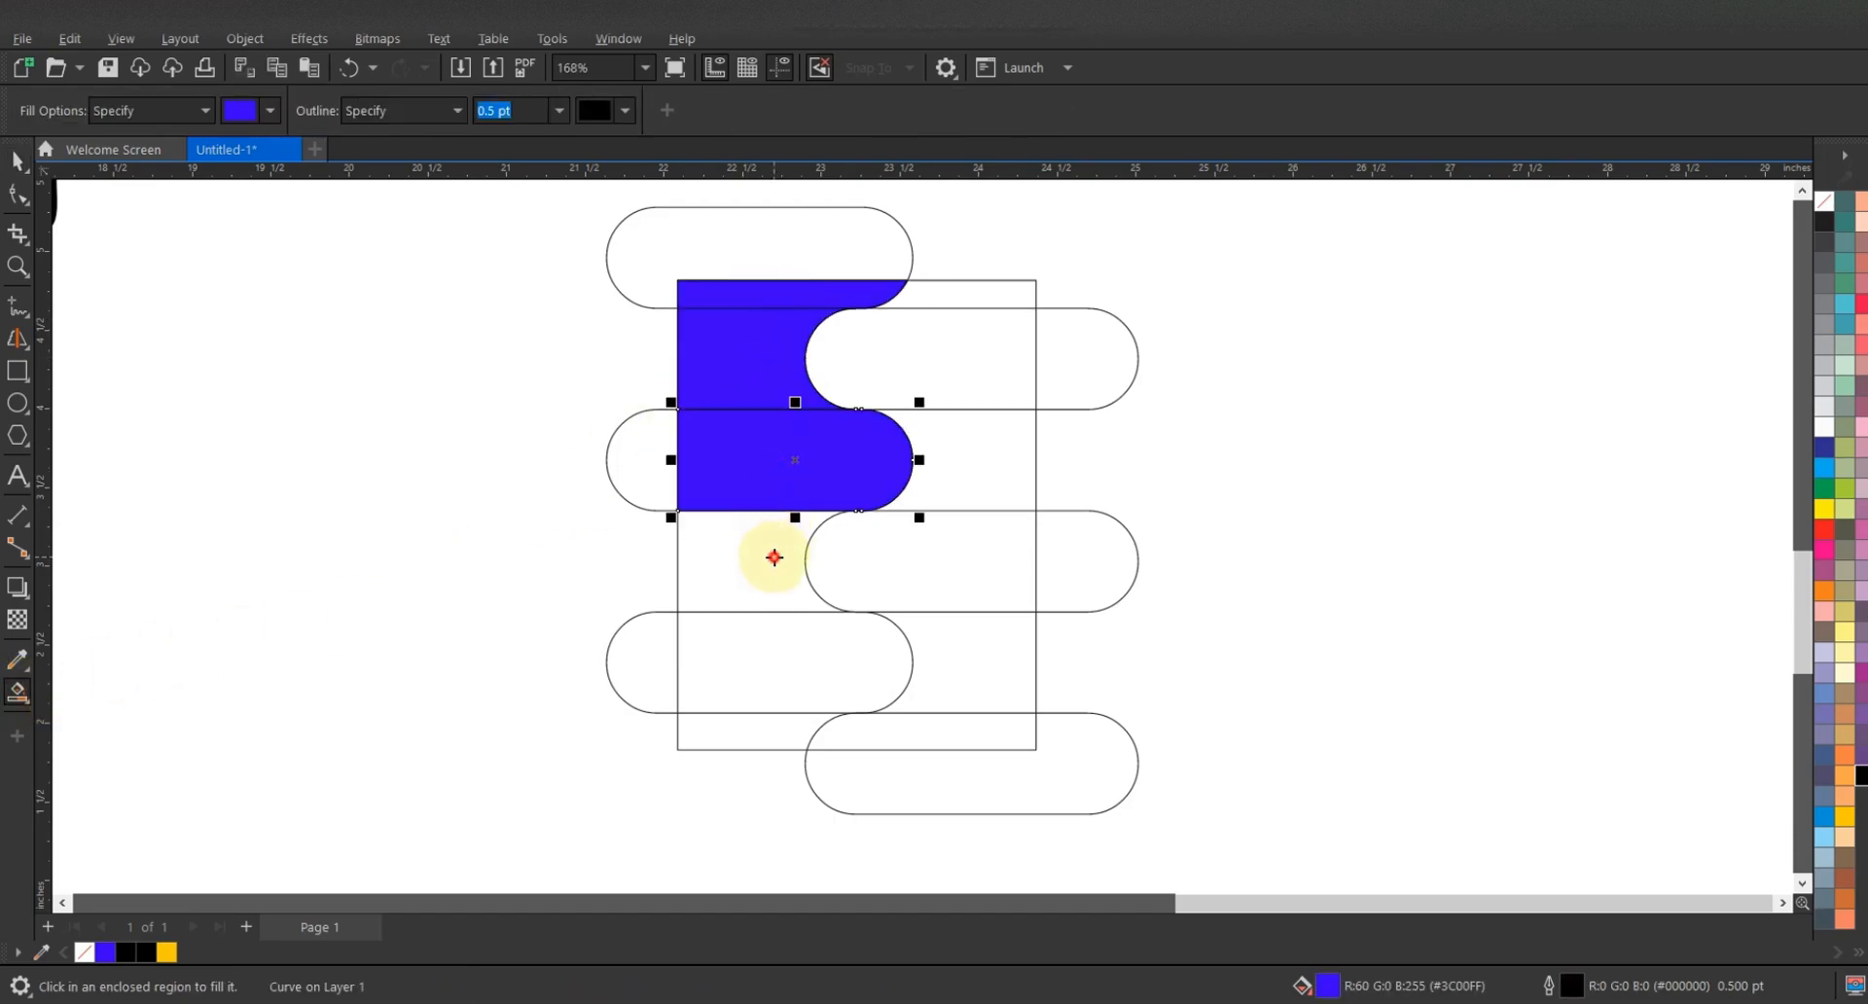
pyautogui.click(771, 557)
pyautogui.click(792, 648)
pyautogui.click(796, 736)
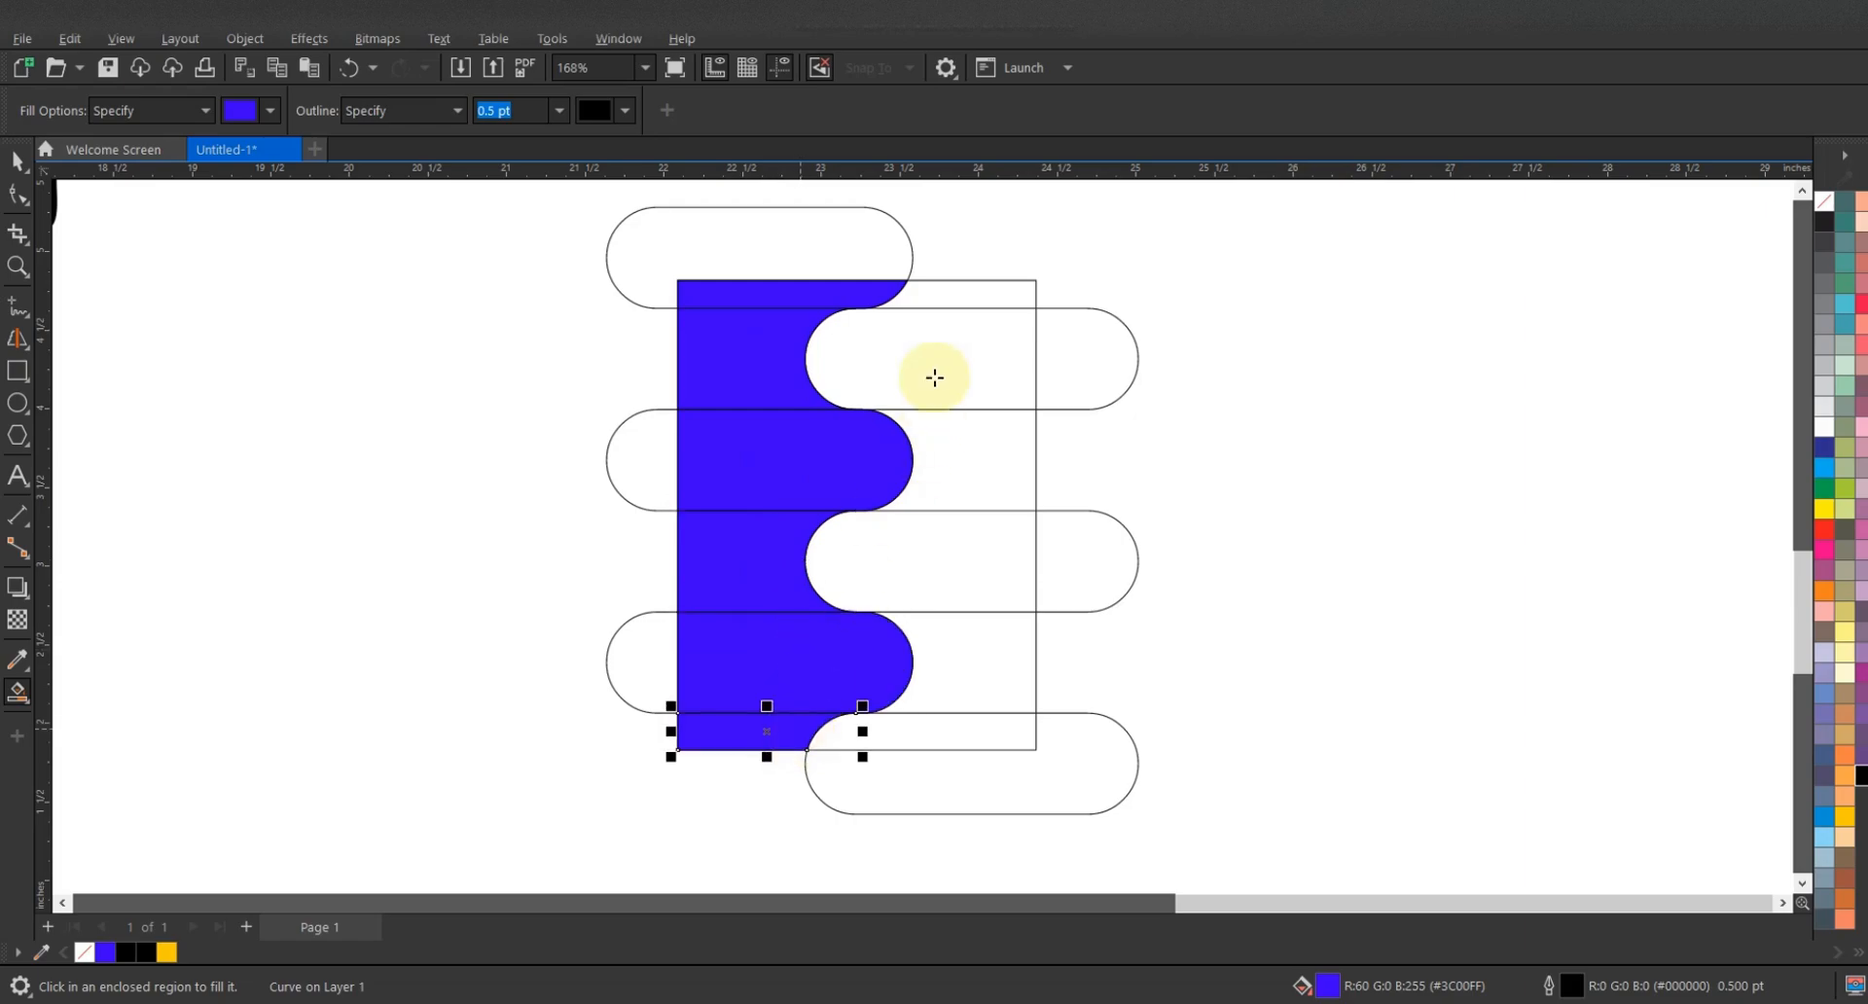
# - Smart-fill the six remaining regions on the right side of the wavy divide with the same blue
pyautogui.click(964, 298)
pyautogui.click(960, 345)
pyautogui.click(968, 451)
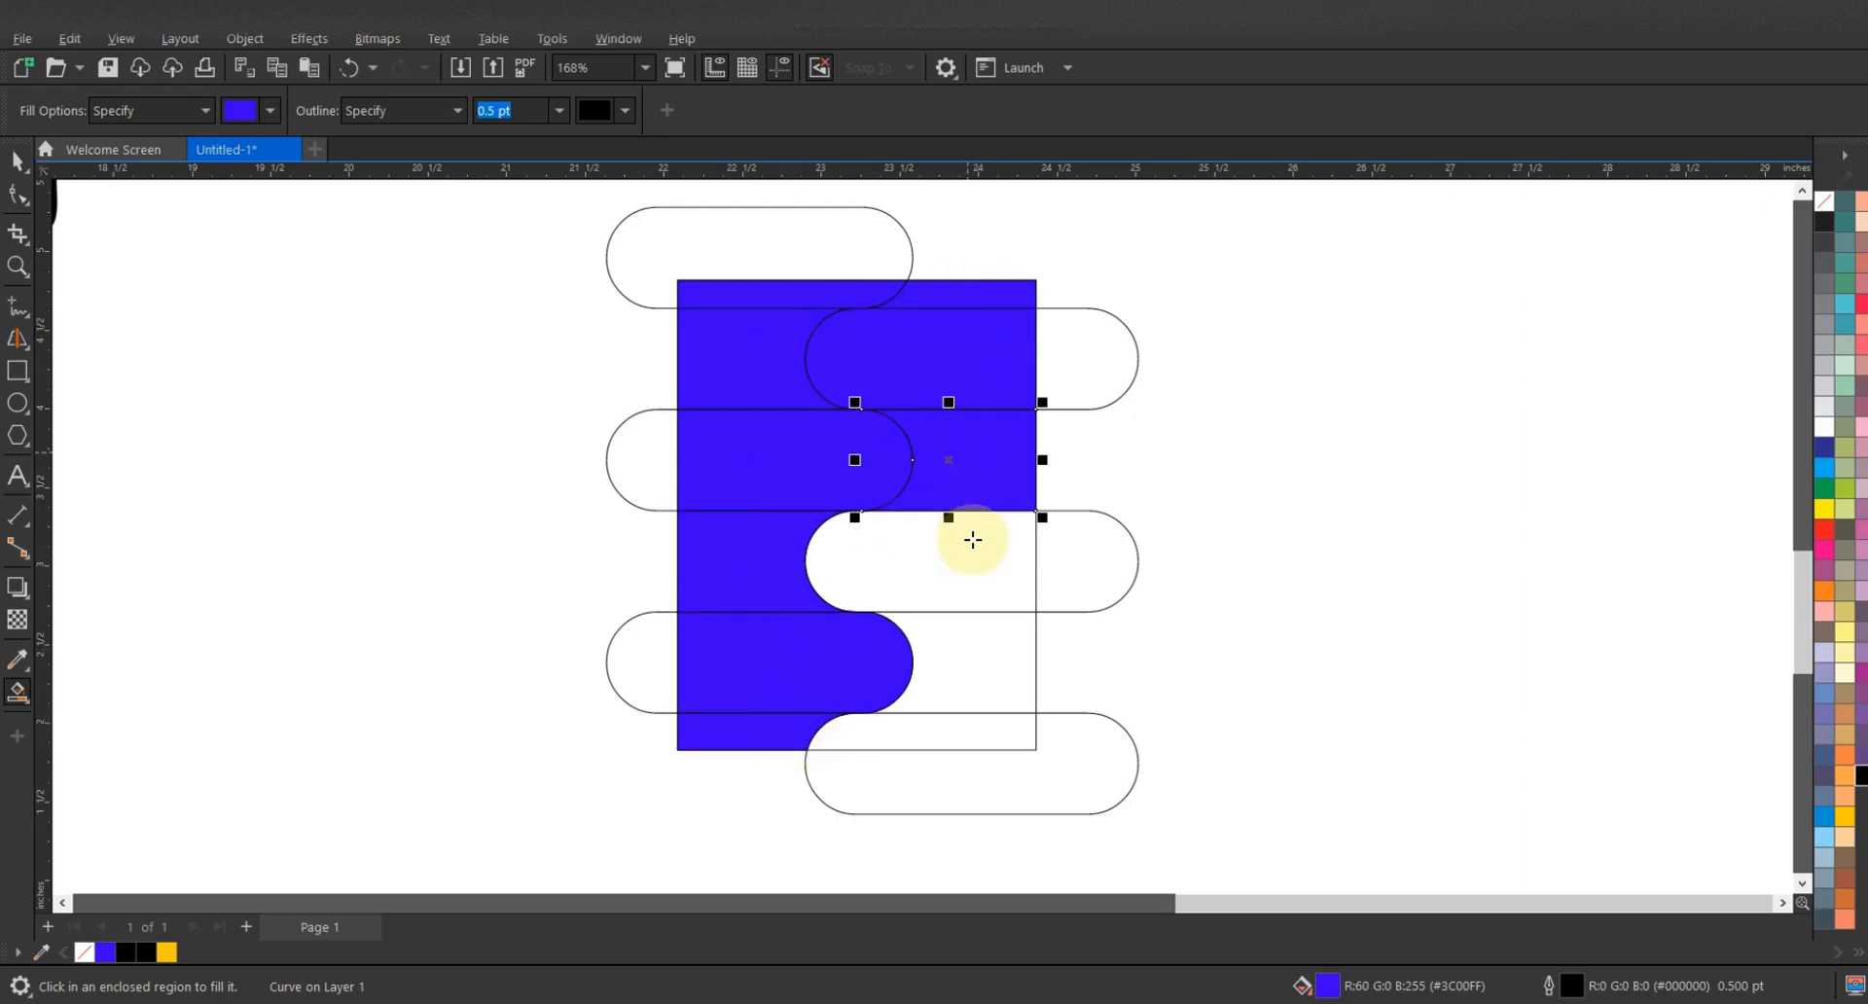
pyautogui.click(973, 541)
pyautogui.click(950, 686)
pyautogui.click(947, 731)
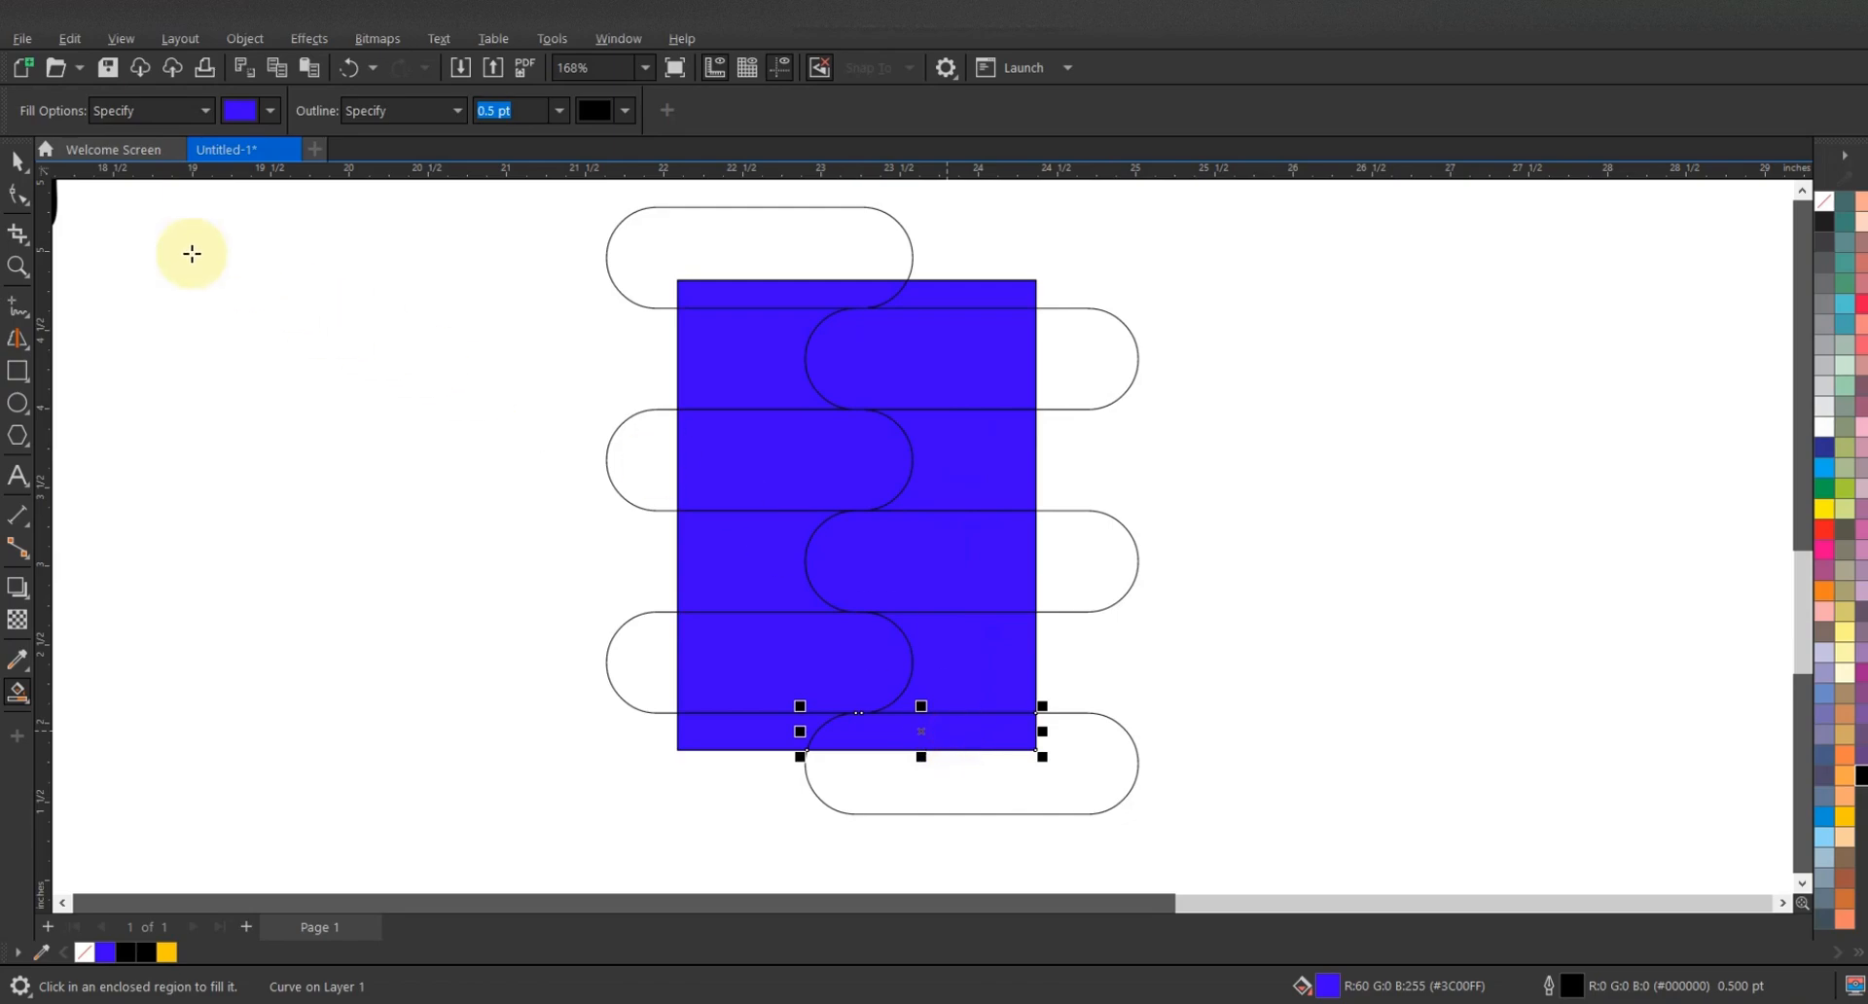
# - Delete the rounded construction rectangles, leaving only the blue filled regions
pyautogui.click(18, 159)
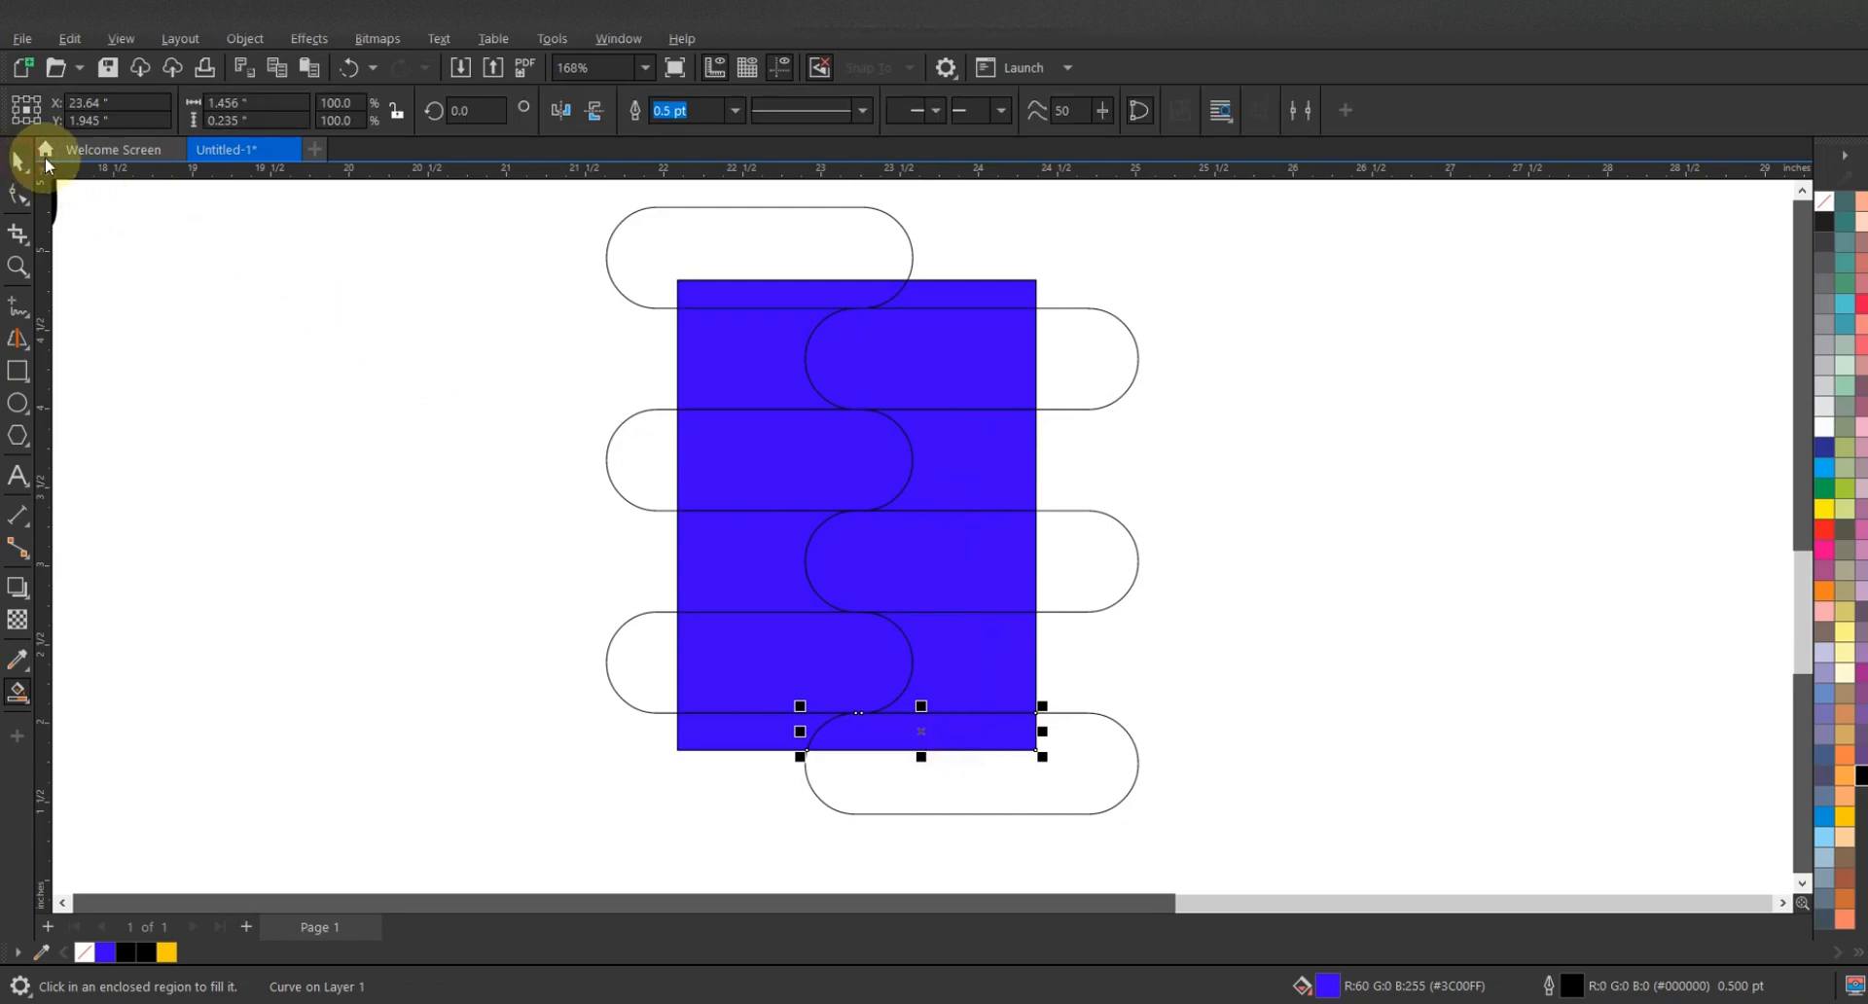
pyautogui.click(653, 208)
pyautogui.press('Delete')
pyautogui.click(625, 422)
pyautogui.press('Delete')
pyautogui.click(1086, 408)
pyautogui.press('Delete')
pyautogui.click(1092, 511)
pyautogui.press('Delete')
pyautogui.click(650, 610)
pyautogui.press('Delete')
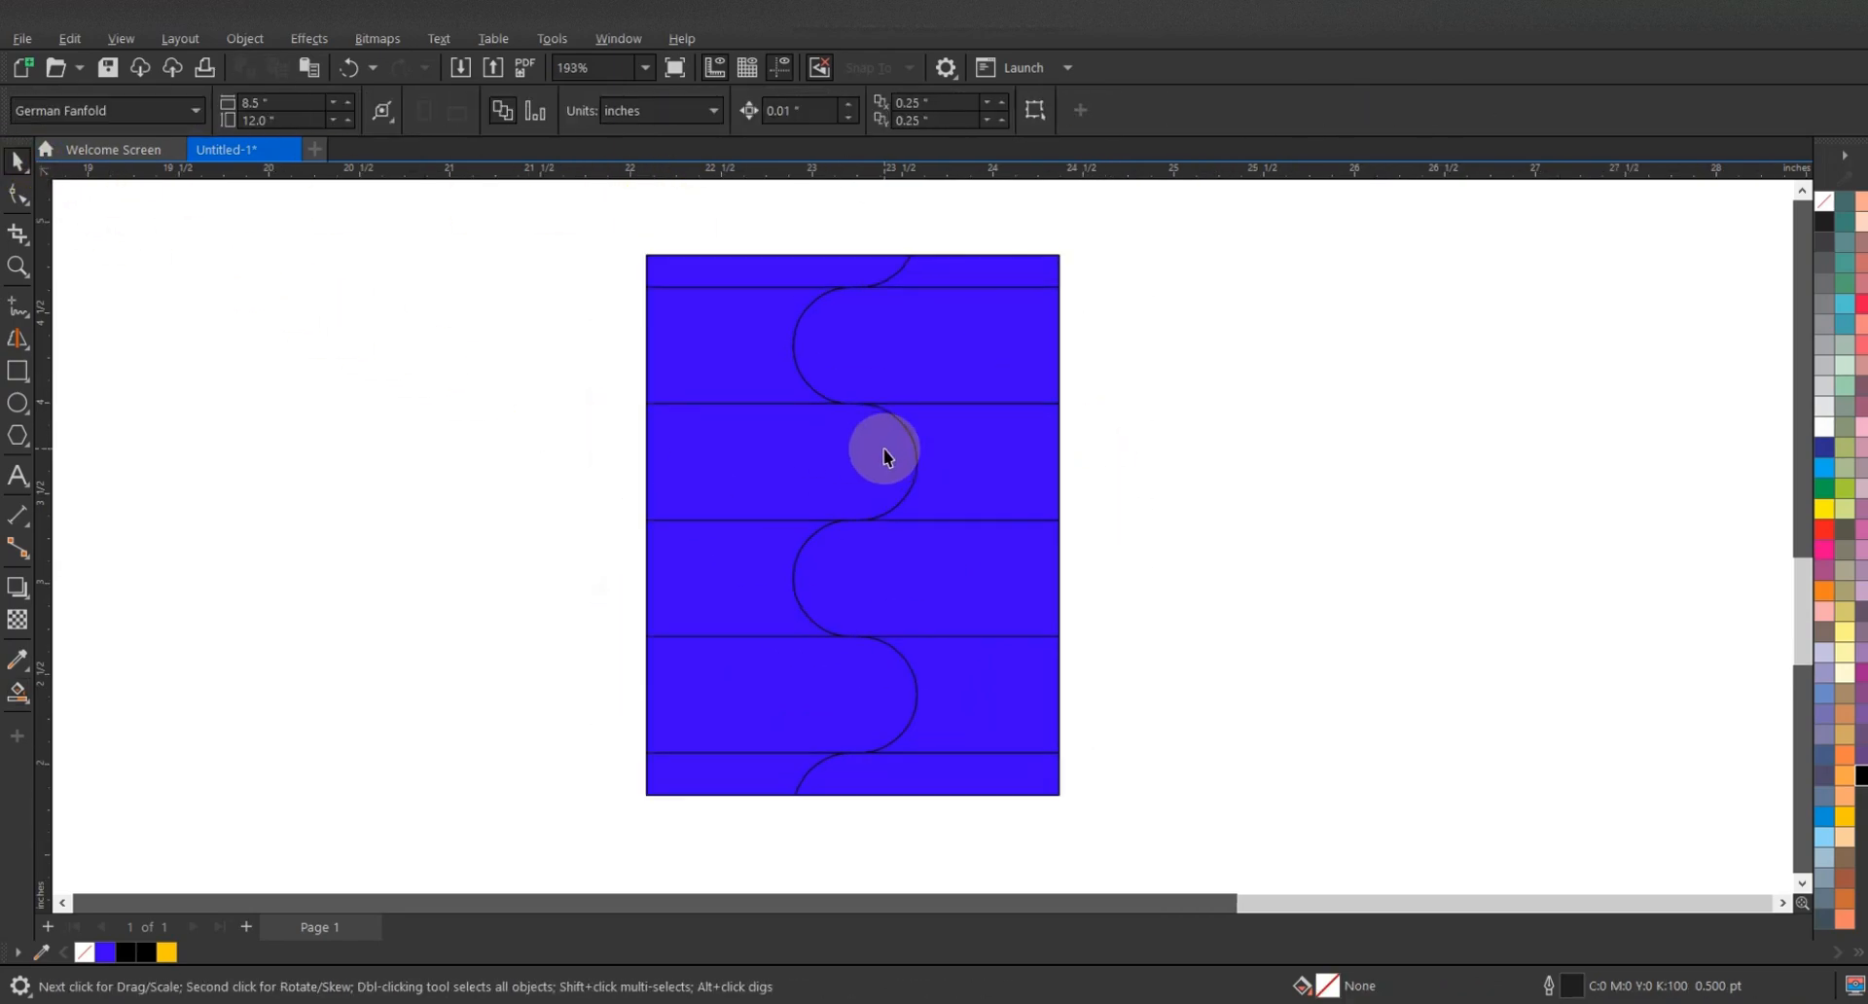
# - Weld the six blue regions on the right side of the wavy divide into one shape
pyautogui.scroll(1, 883, 447)
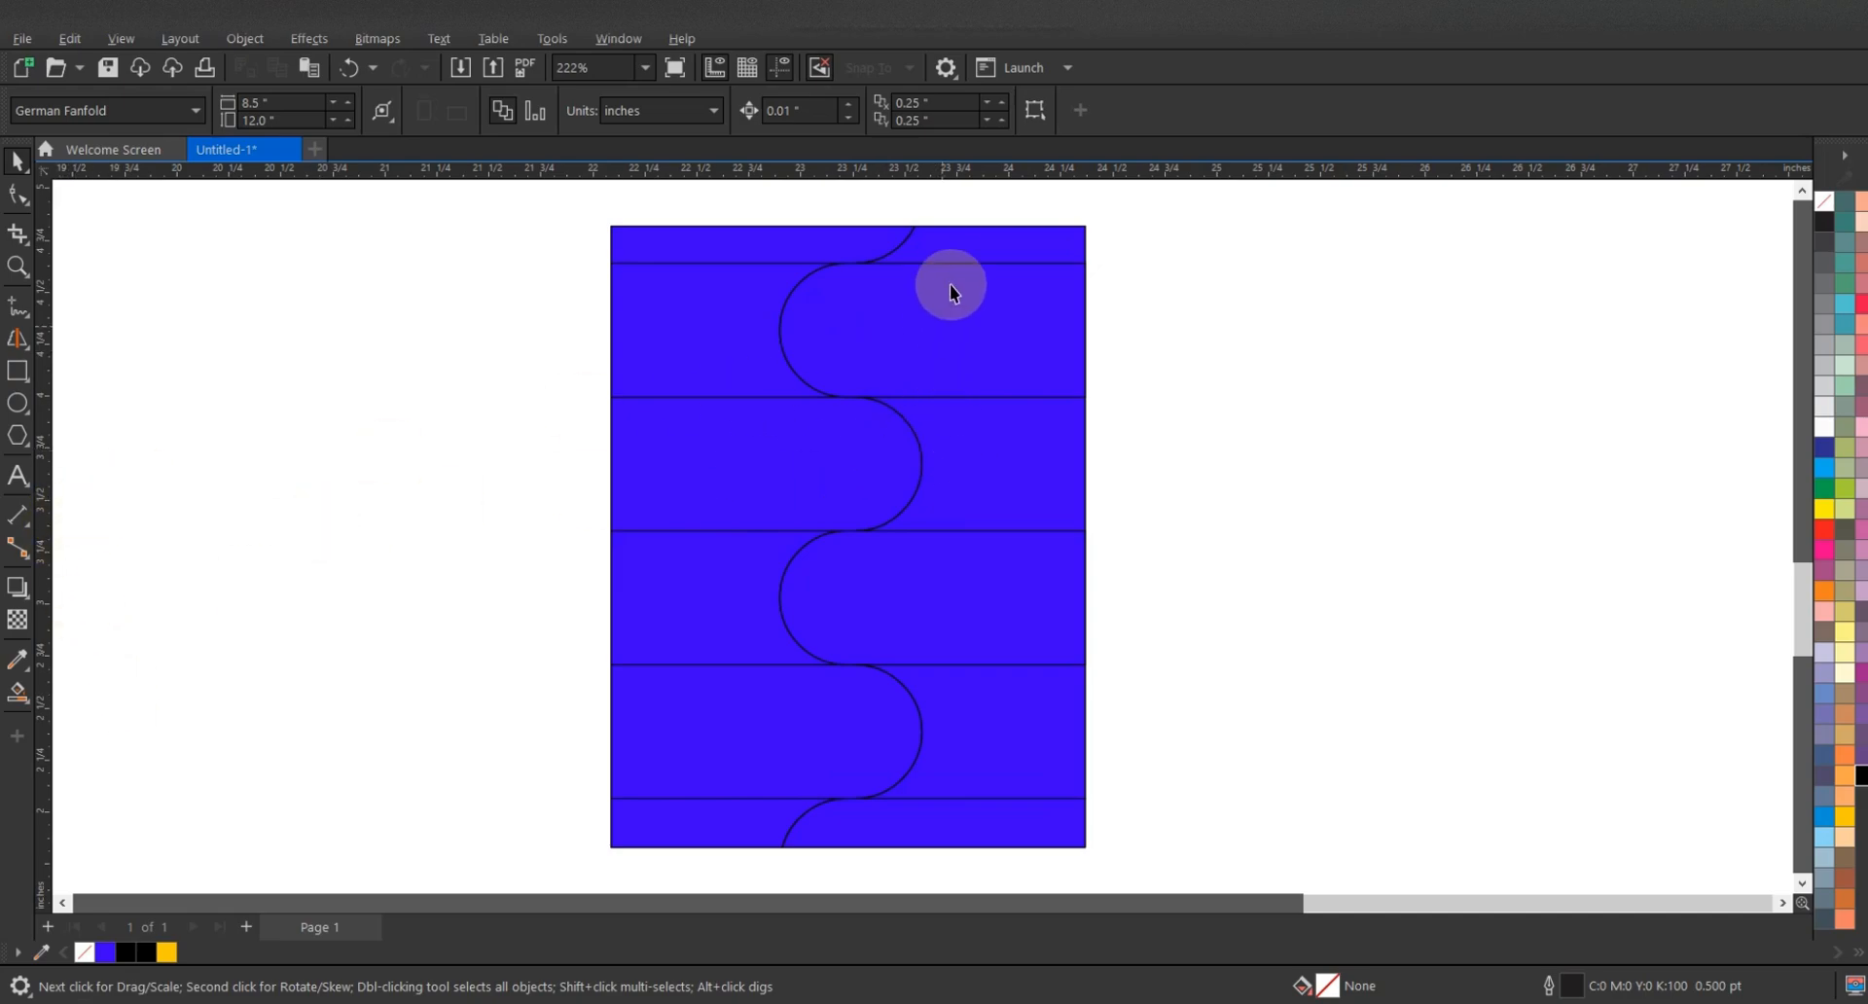
pyautogui.click(959, 251)
pyautogui.keyDown('shift'); pyautogui.click(976, 447); pyautogui.keyUp('shift')
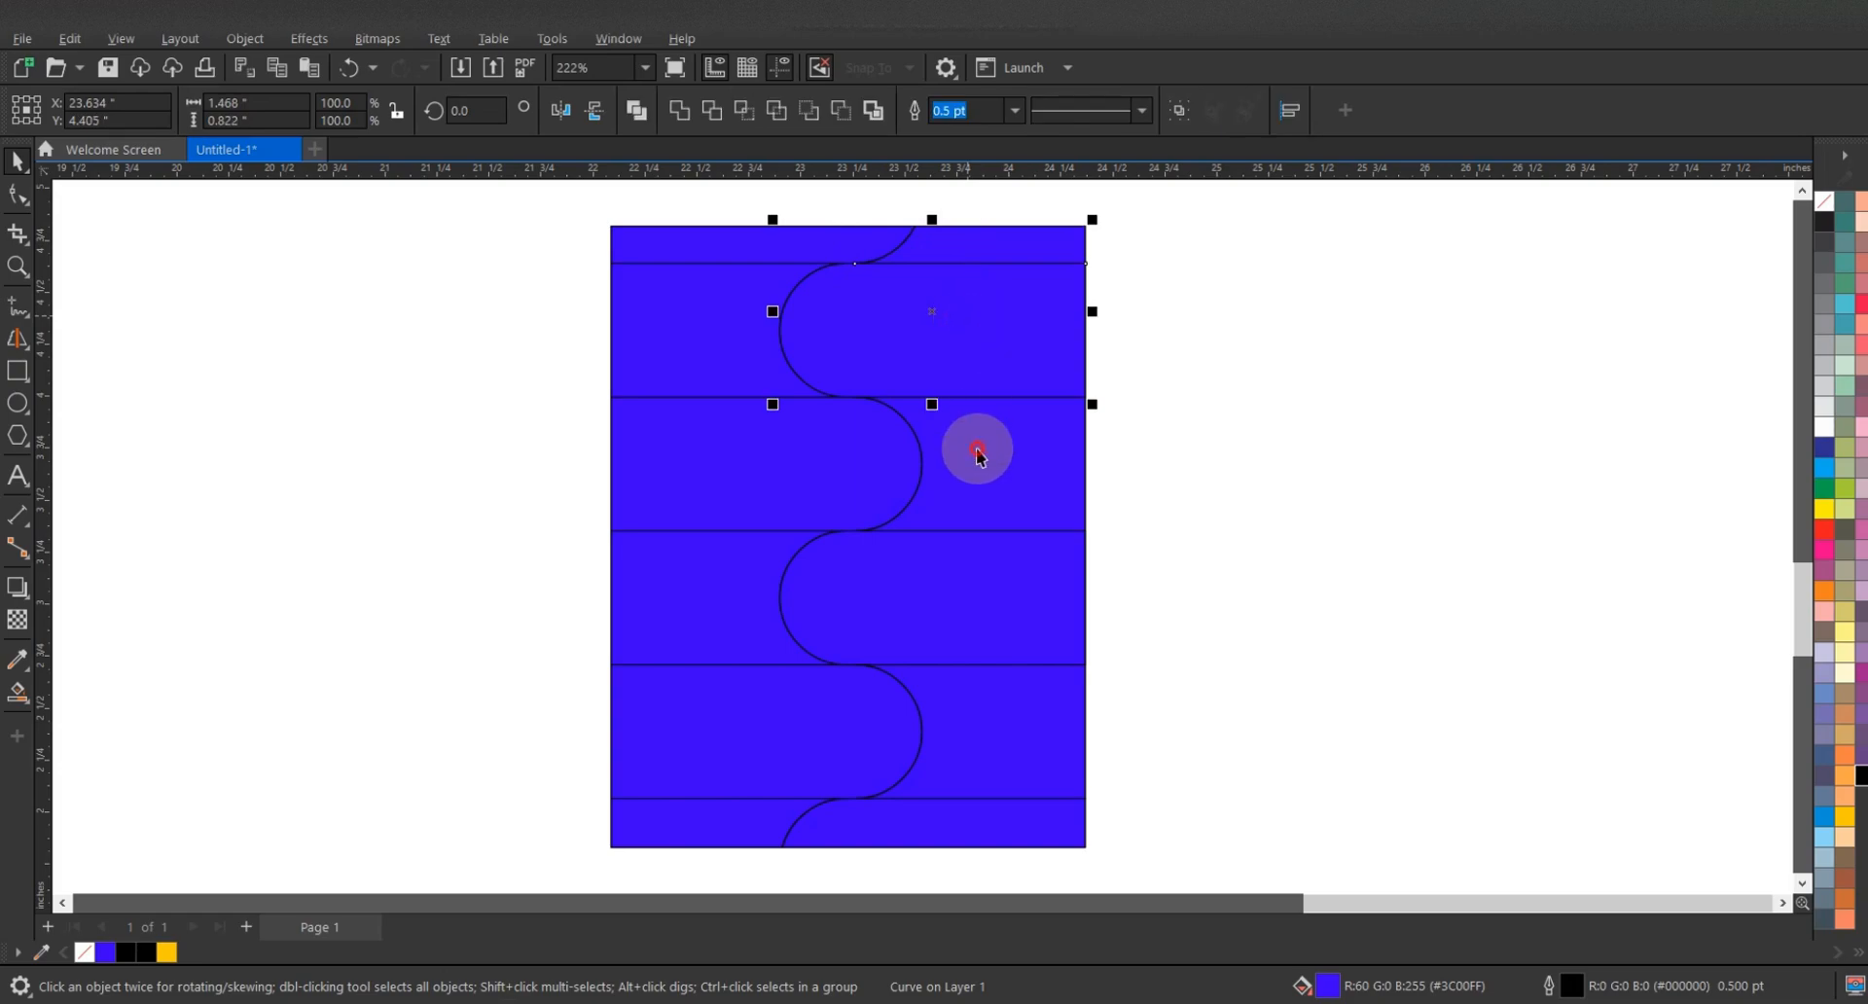
pyautogui.keyDown('shift'); pyautogui.click(967, 580); pyautogui.keyUp('shift')
pyautogui.keyDown('shift'); pyautogui.click(967, 709); pyautogui.keyUp('shift')
pyautogui.keyDown('shift'); pyautogui.click(959, 825); pyautogui.keyUp('shift')
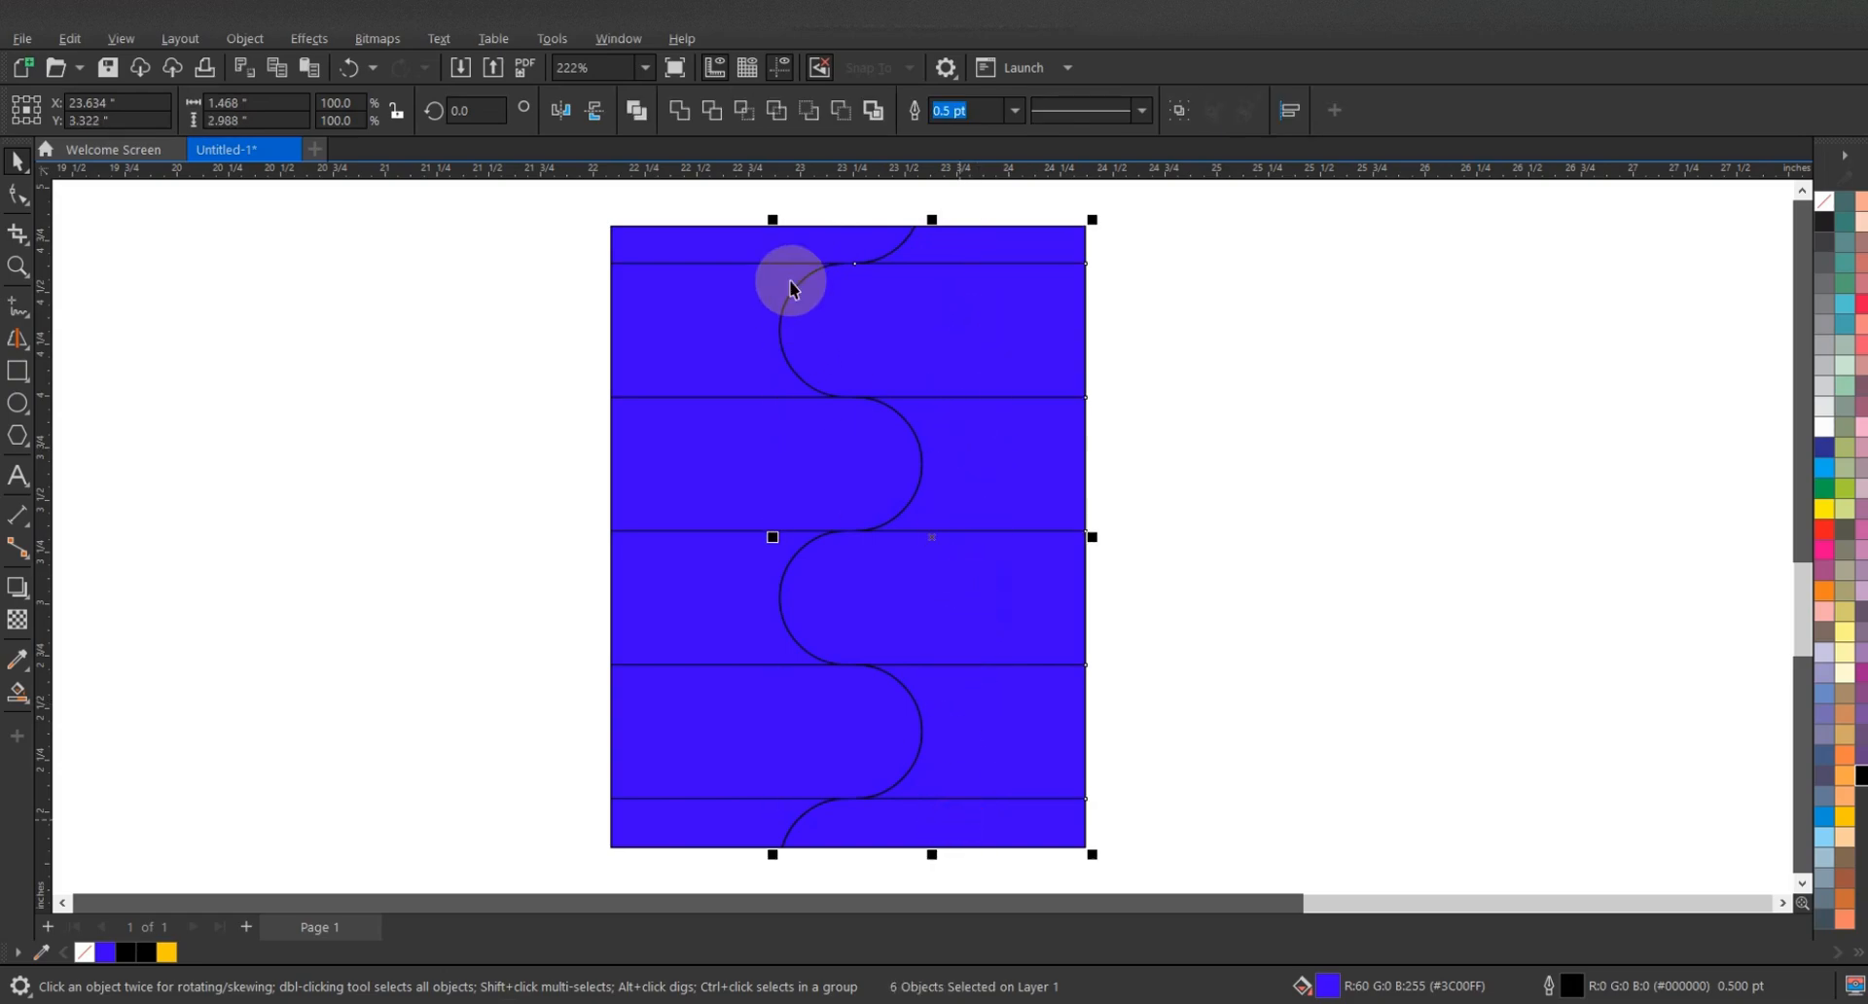
pyautogui.click(680, 111)
# - Weld the six blue regions on the left side of the wavy divide into one shape
pyautogui.click(706, 245)
pyautogui.keyDown('shift'); pyautogui.click(719, 340); pyautogui.keyUp('shift')
pyautogui.keyDown('shift'); pyautogui.click(720, 467); pyautogui.keyUp('shift')
pyautogui.keyDown('shift'); pyautogui.click(720, 598); pyautogui.keyUp('shift')
pyautogui.keyDown('shift'); pyautogui.click(719, 749); pyautogui.keyUp('shift')
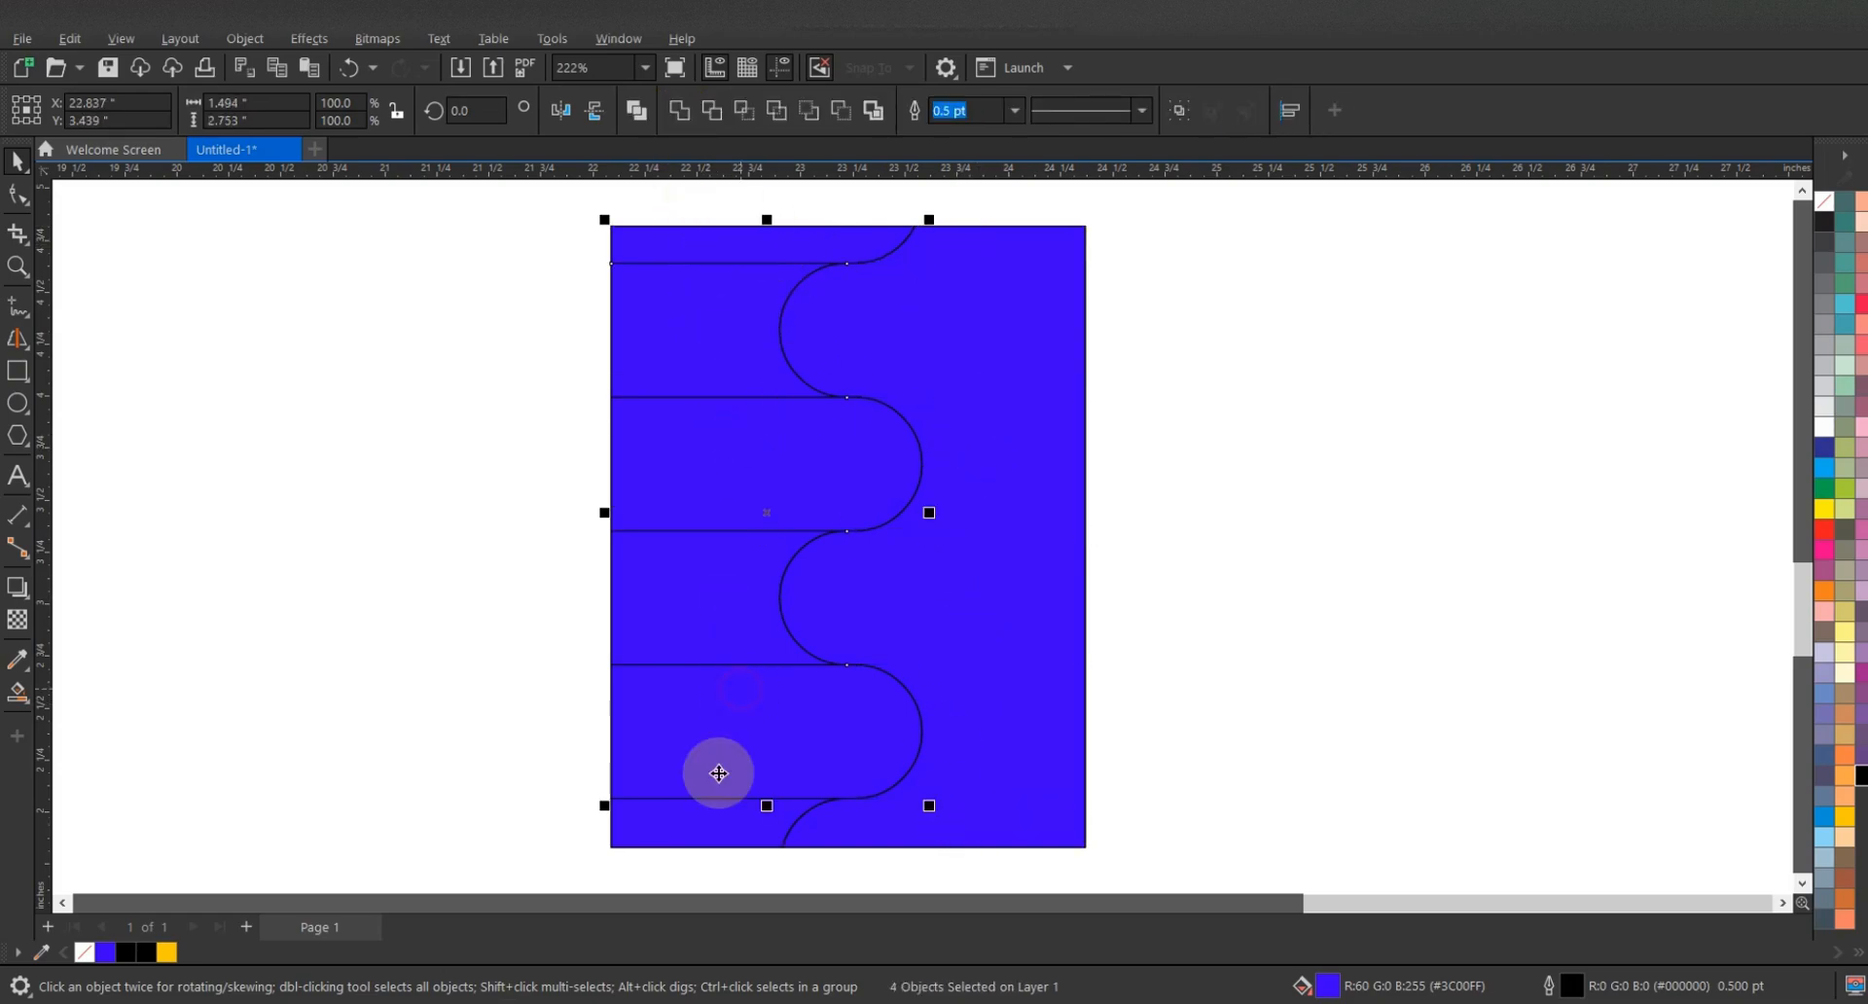
pyautogui.keyDown('shift'); pyautogui.click(718, 823); pyautogui.keyUp('shift')
pyautogui.click(681, 111)
# - Fill the welded left shape with yellow (C0 M20 Y100 K0)
pyautogui.click(815, 389)
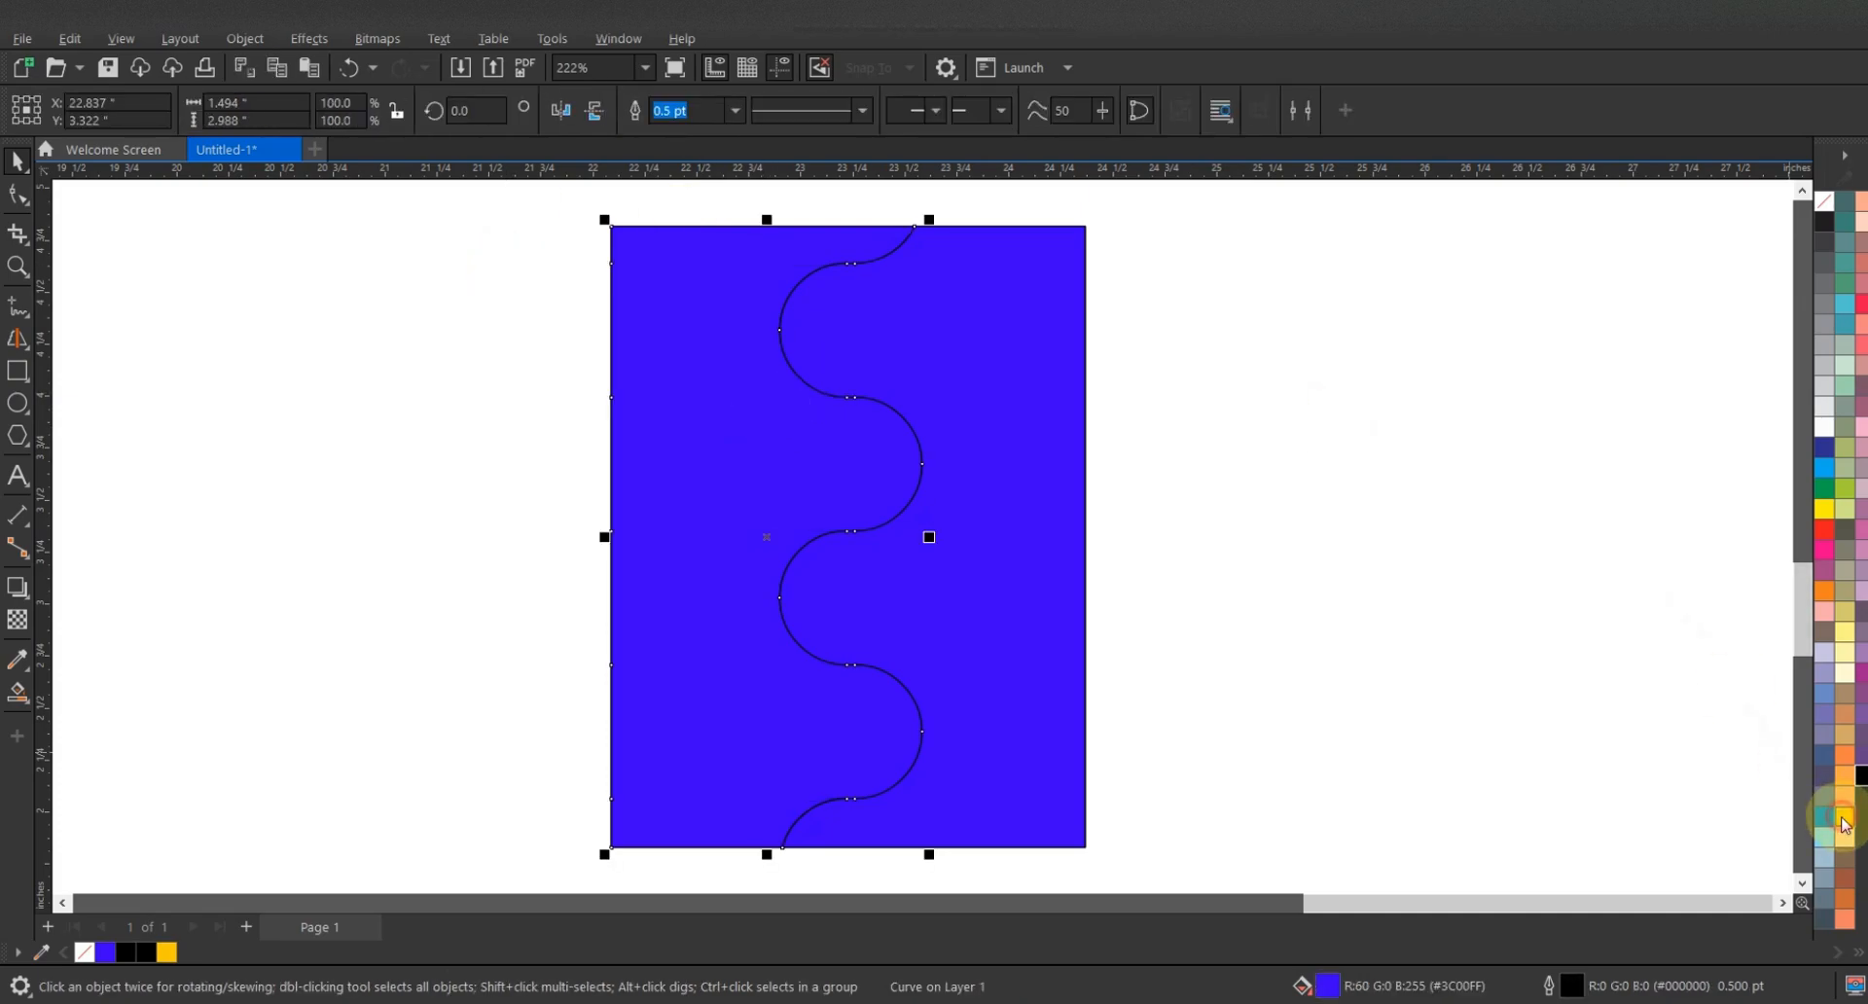
pyautogui.click(1845, 822)
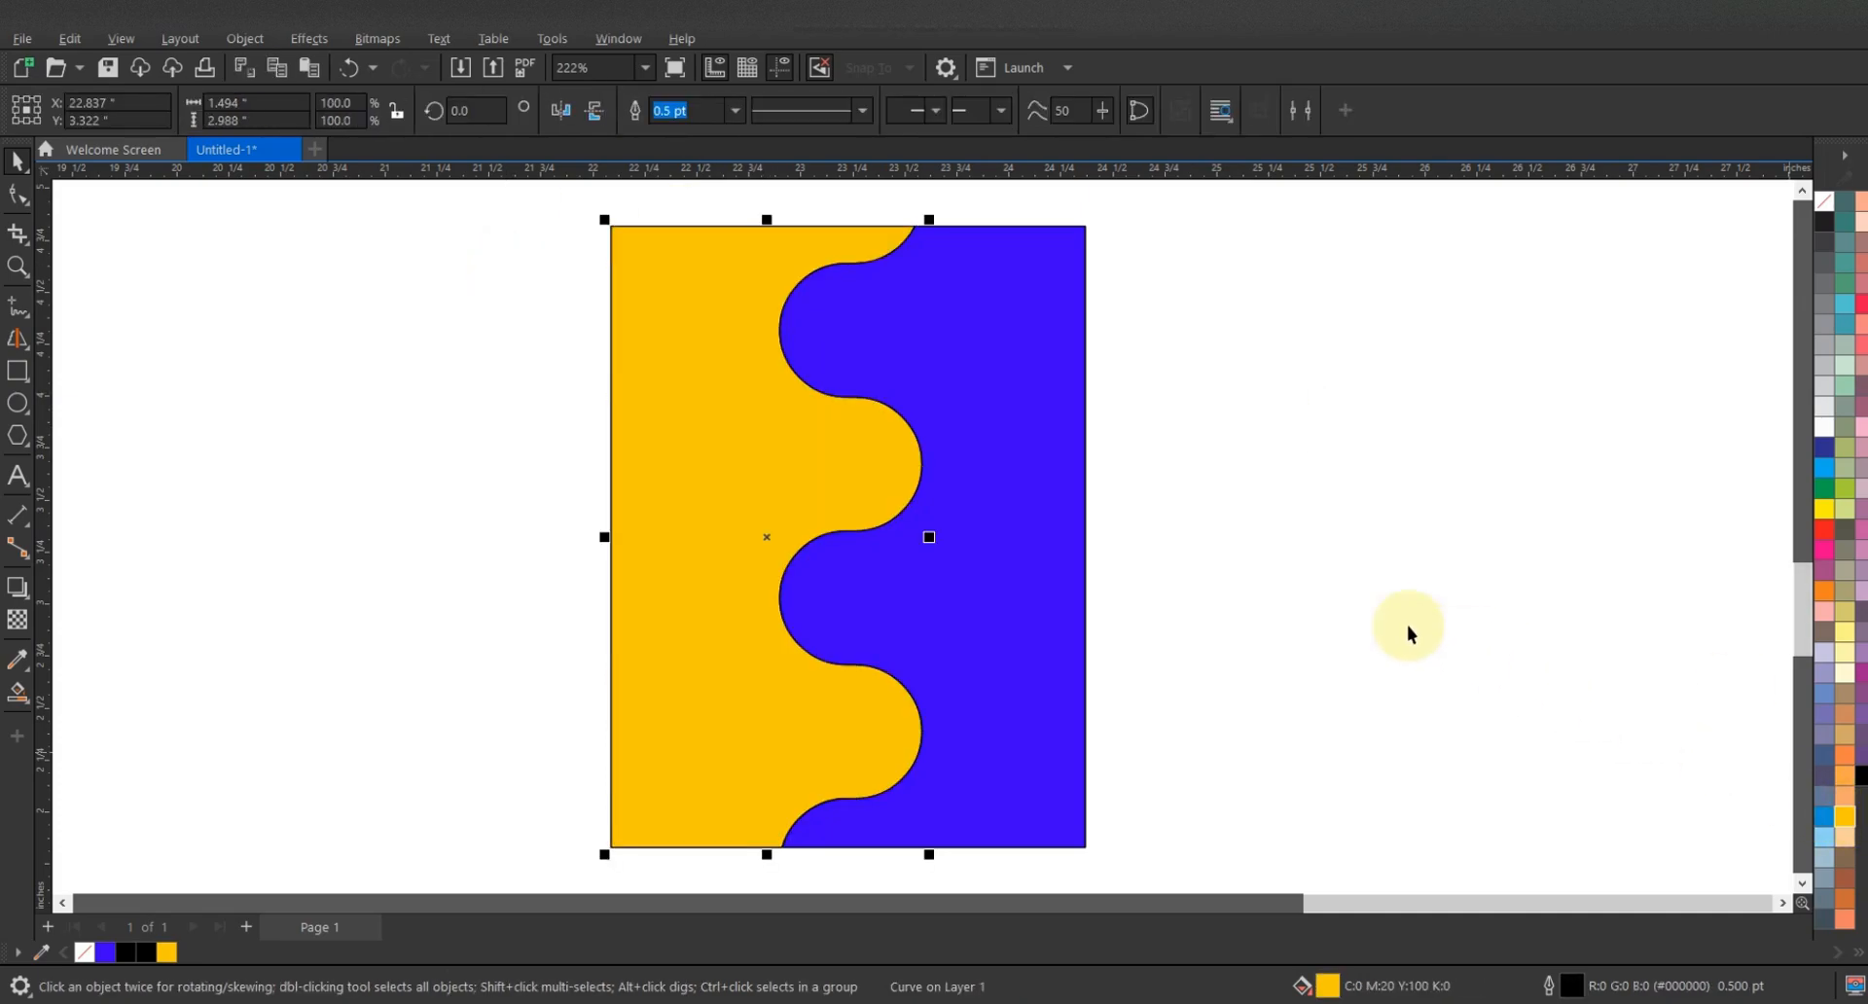
# - Darken the left shape's fill to a golden yellow of C11 M30 Y100 K0 with the Interactive Fill tool
pyautogui.click(42, 694)
pyautogui.click(88, 698)
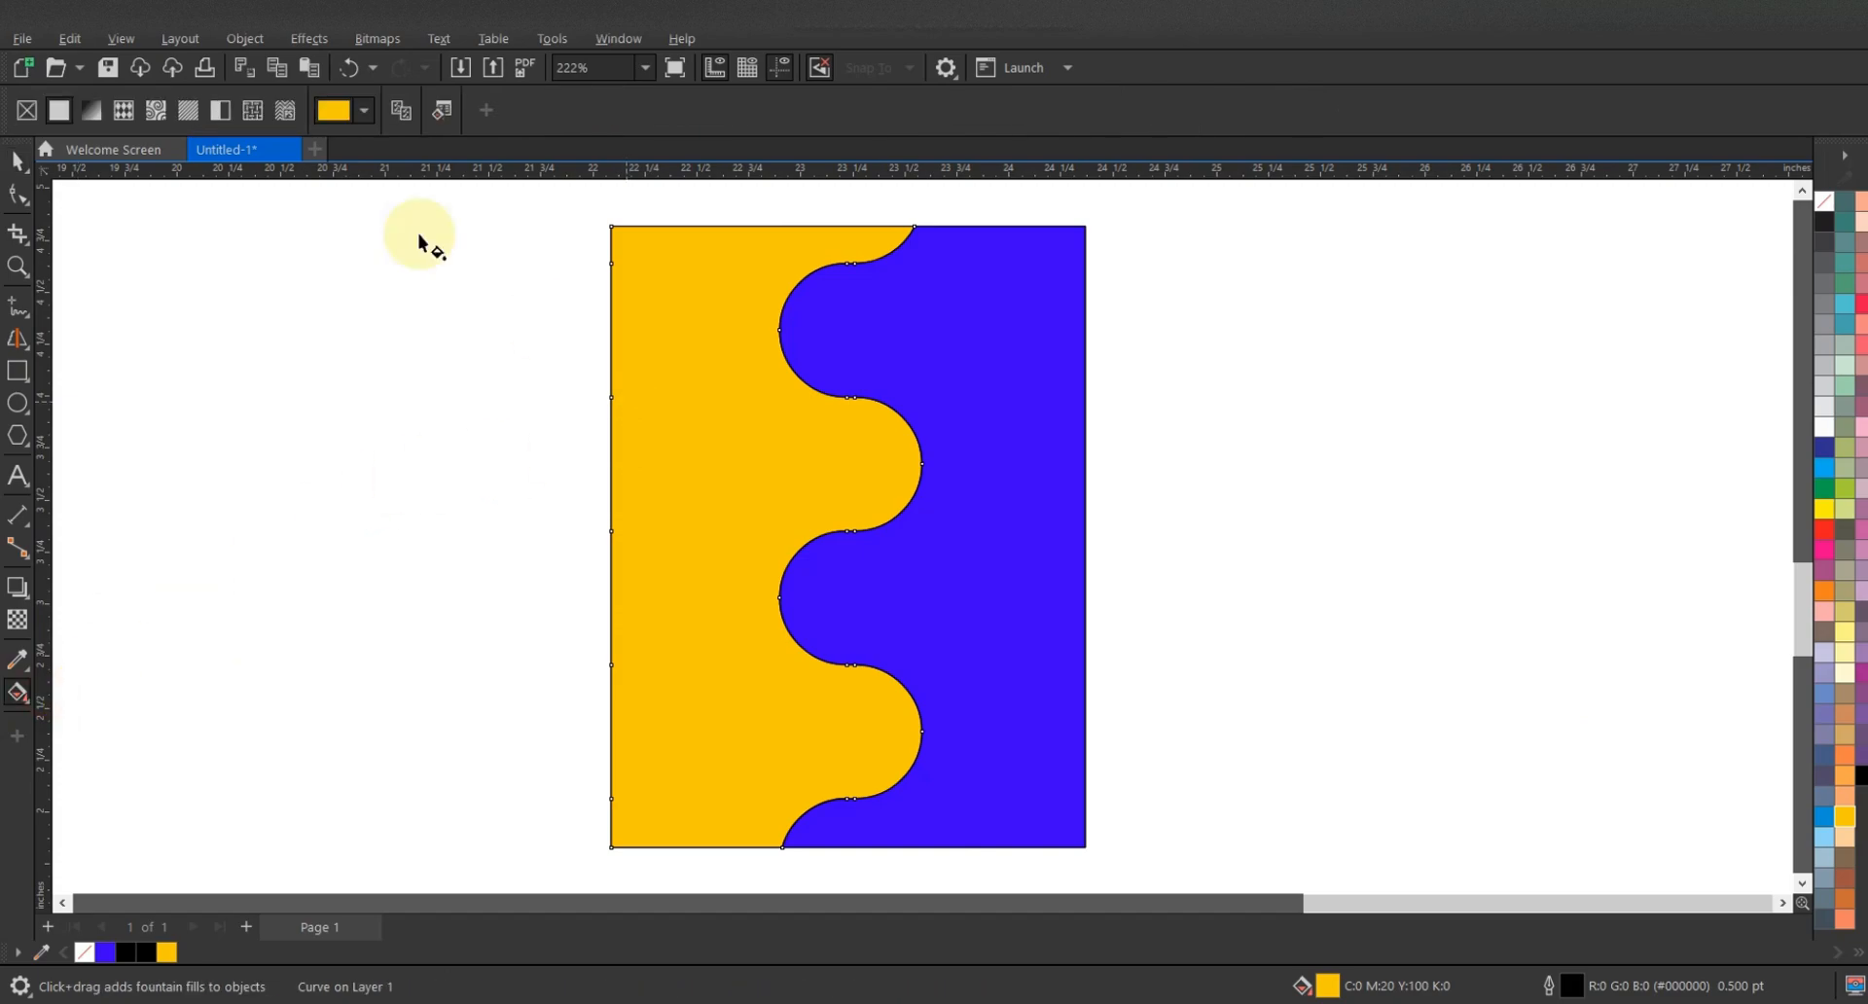
pyautogui.click(364, 110)
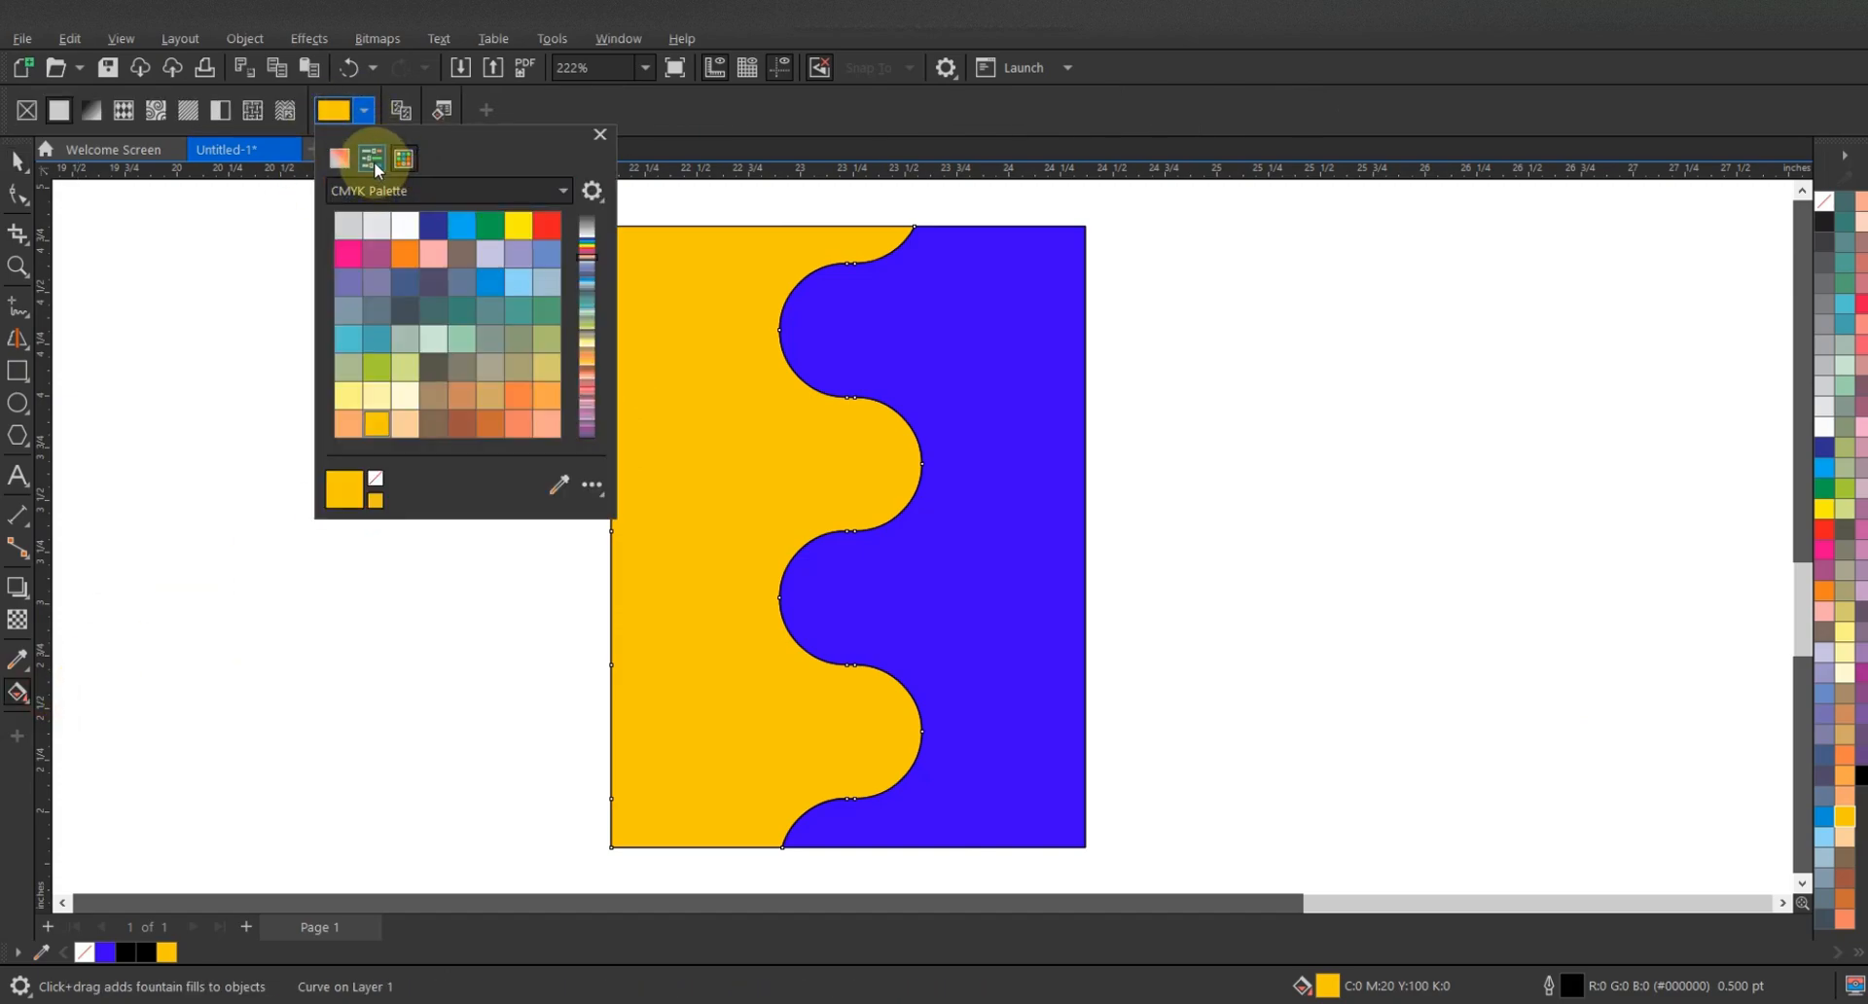
pyautogui.click(340, 158)
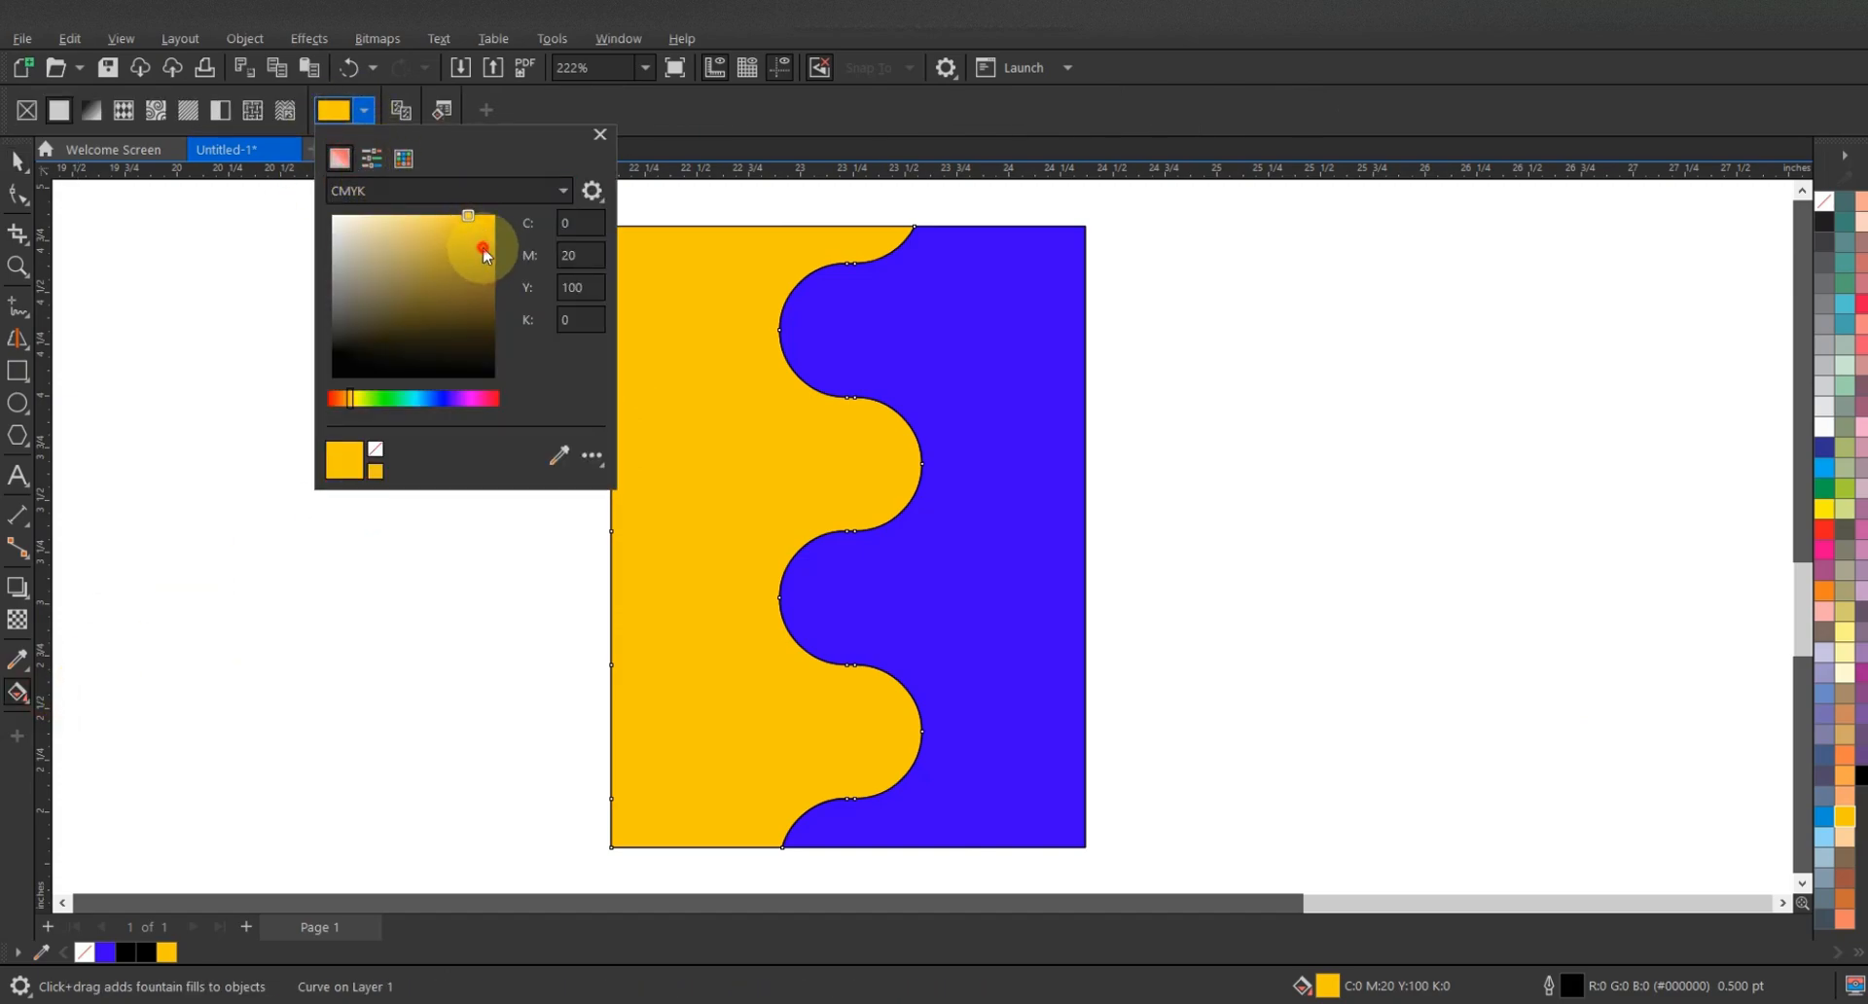
pyautogui.moveTo(485, 253); pyautogui.dragTo(485, 233)
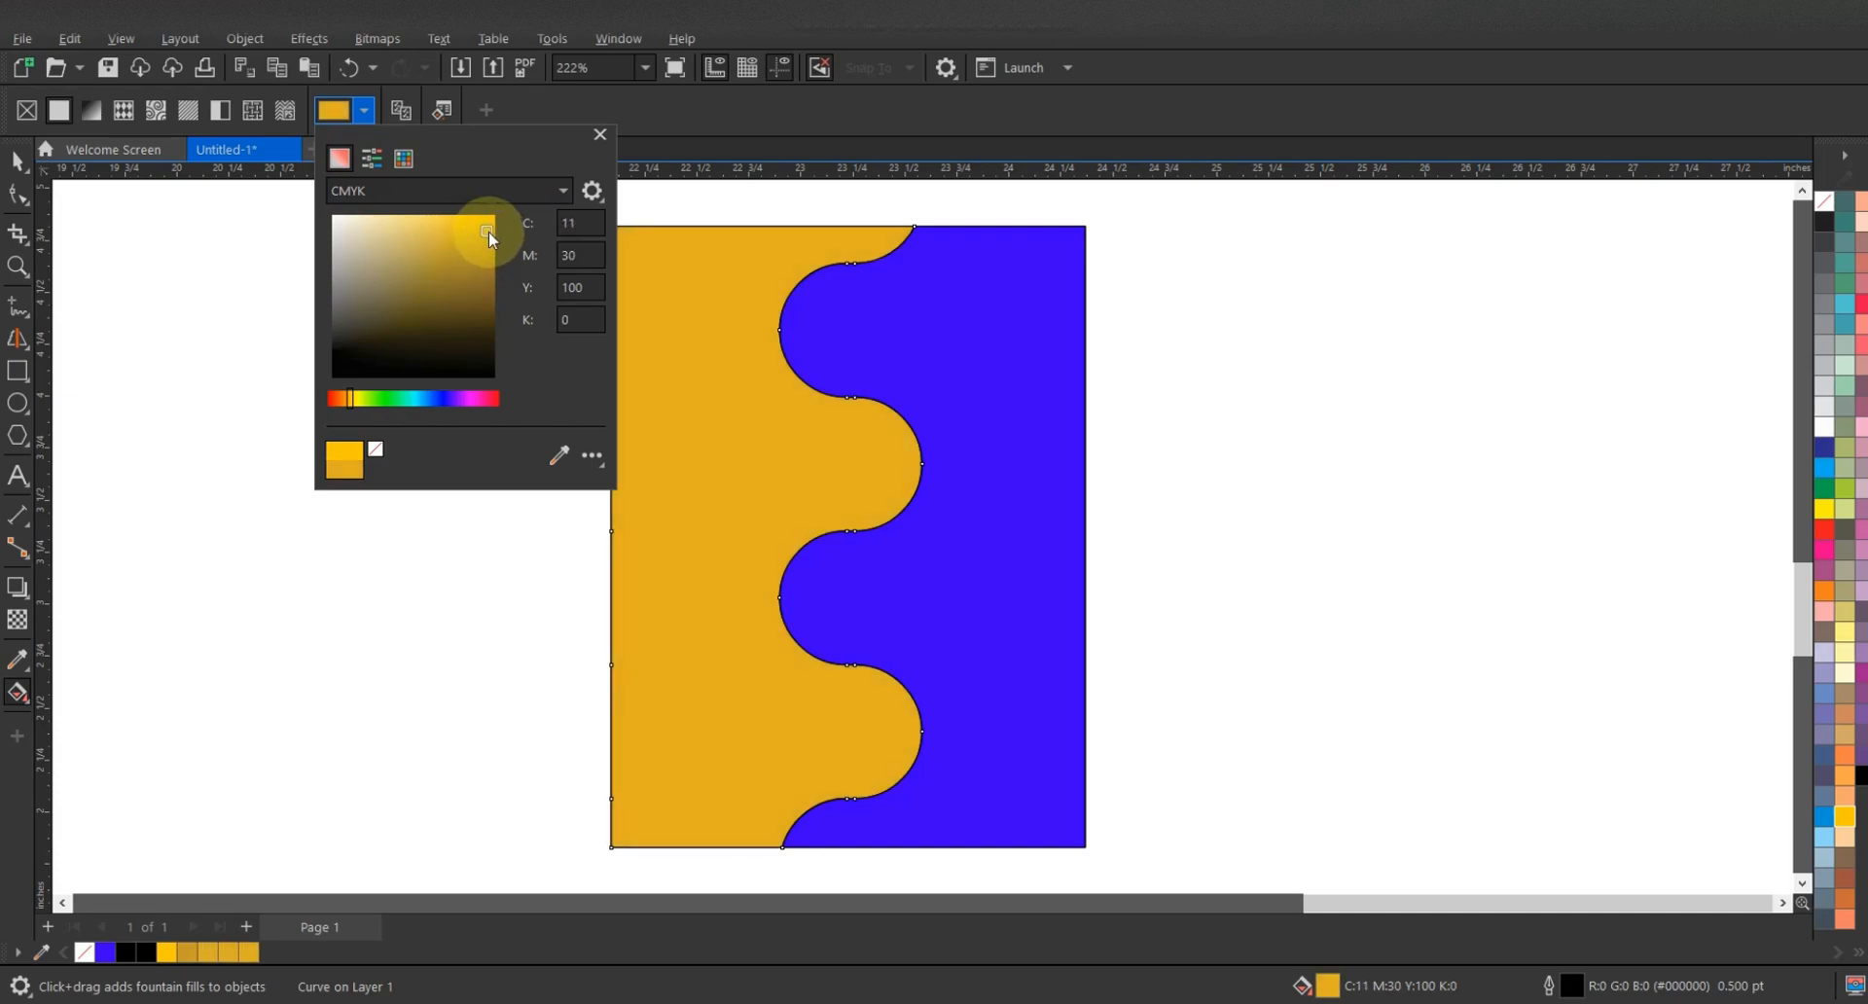
pyautogui.click(21, 163)
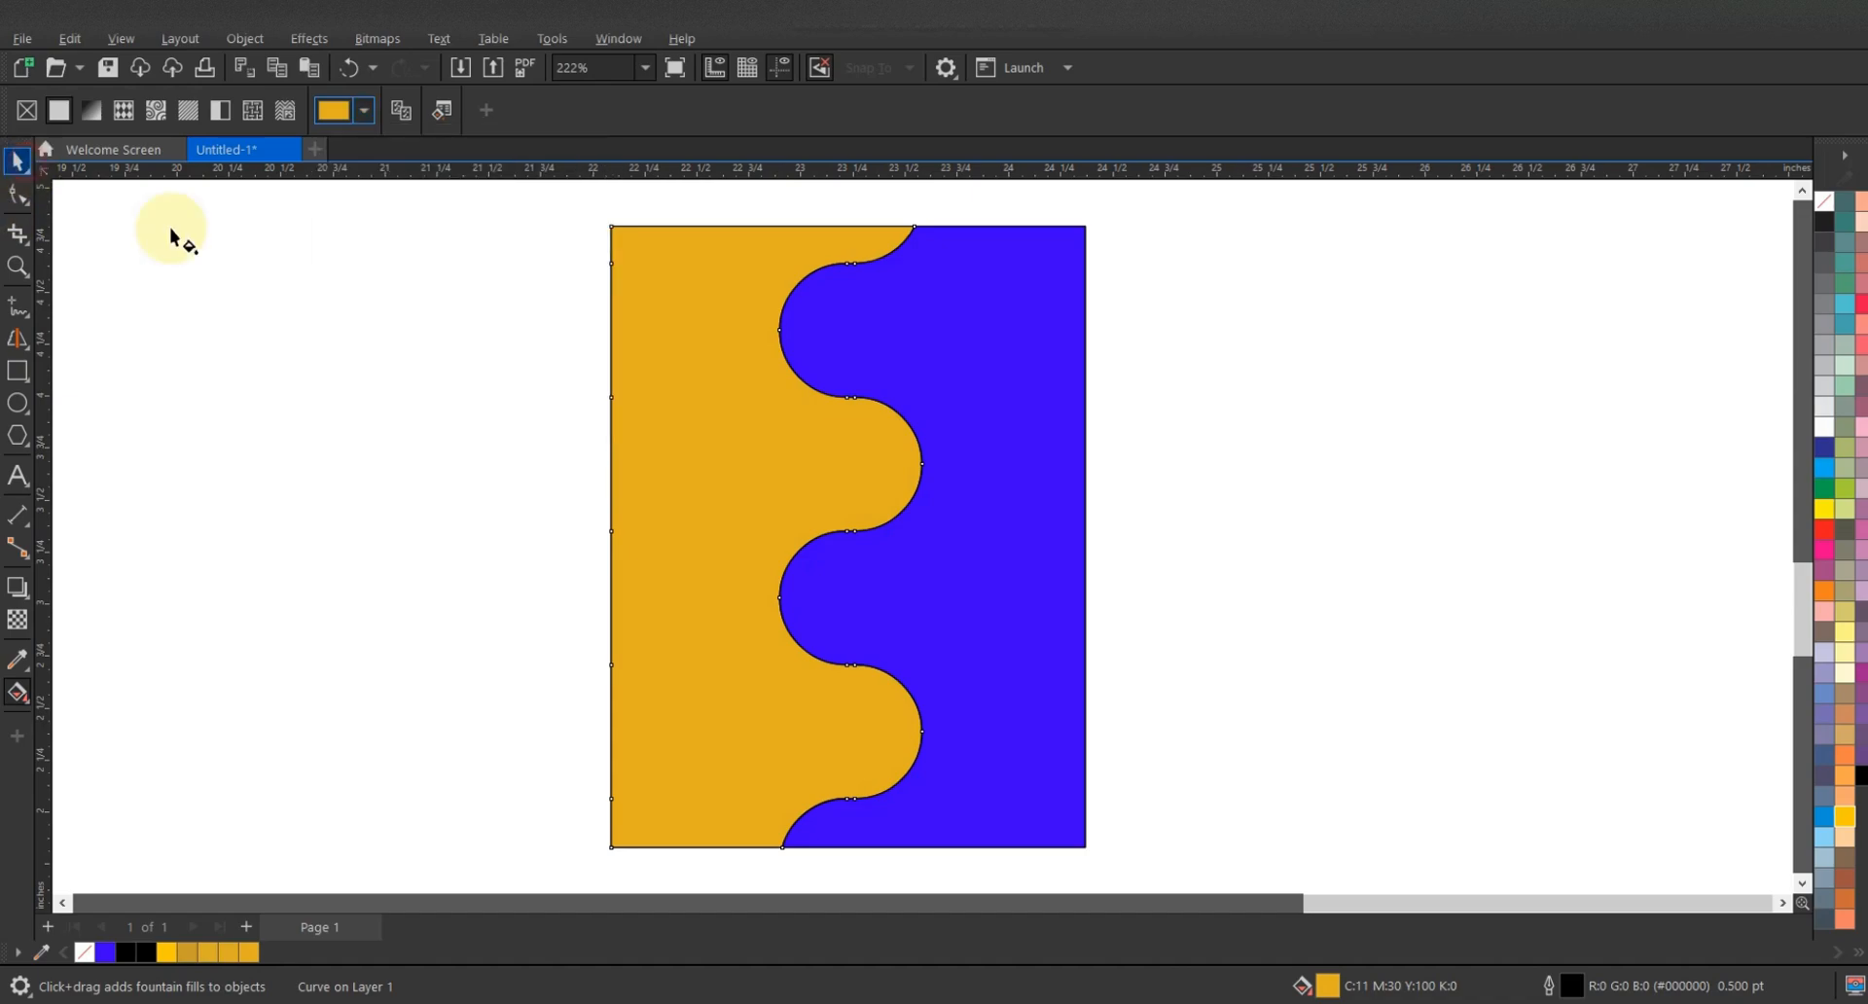
# - Fill the blue shape on the right side of the wavy divide with black
pyautogui.click(18, 161)
pyautogui.click(742, 317)
pyautogui.click(967, 354)
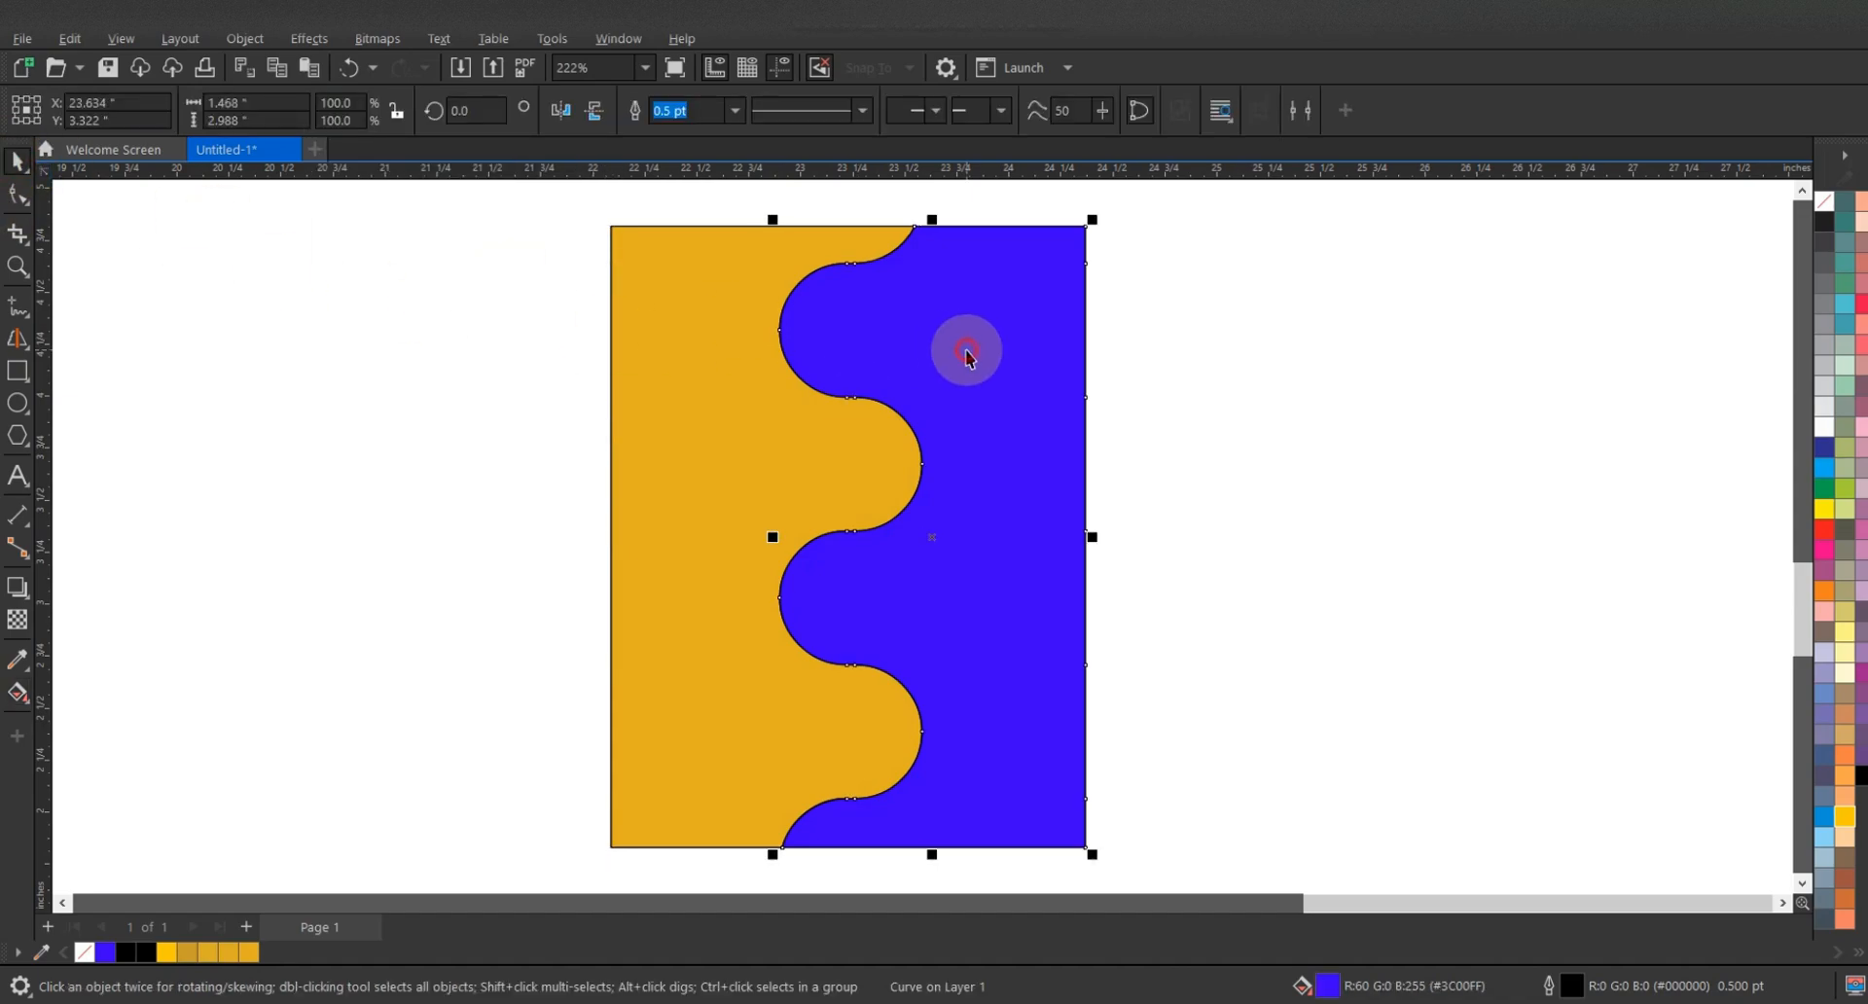
pyautogui.click(1860, 775)
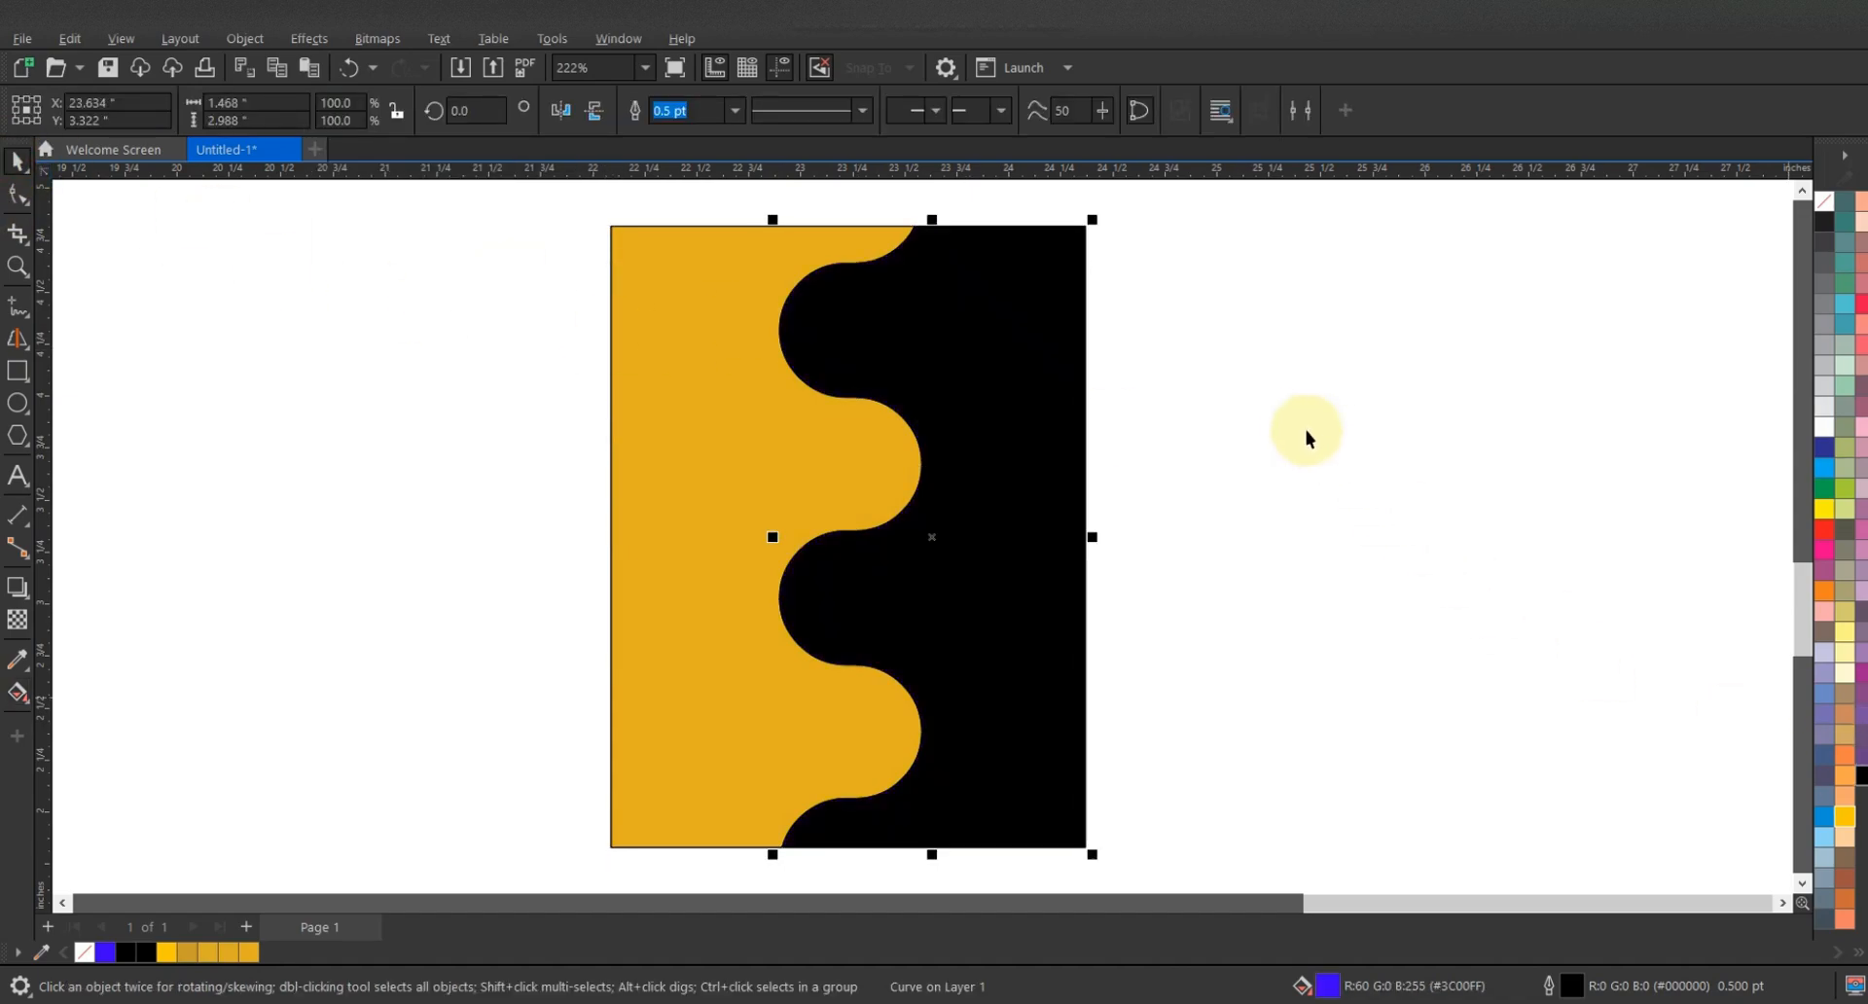
pyautogui.click(1244, 429)
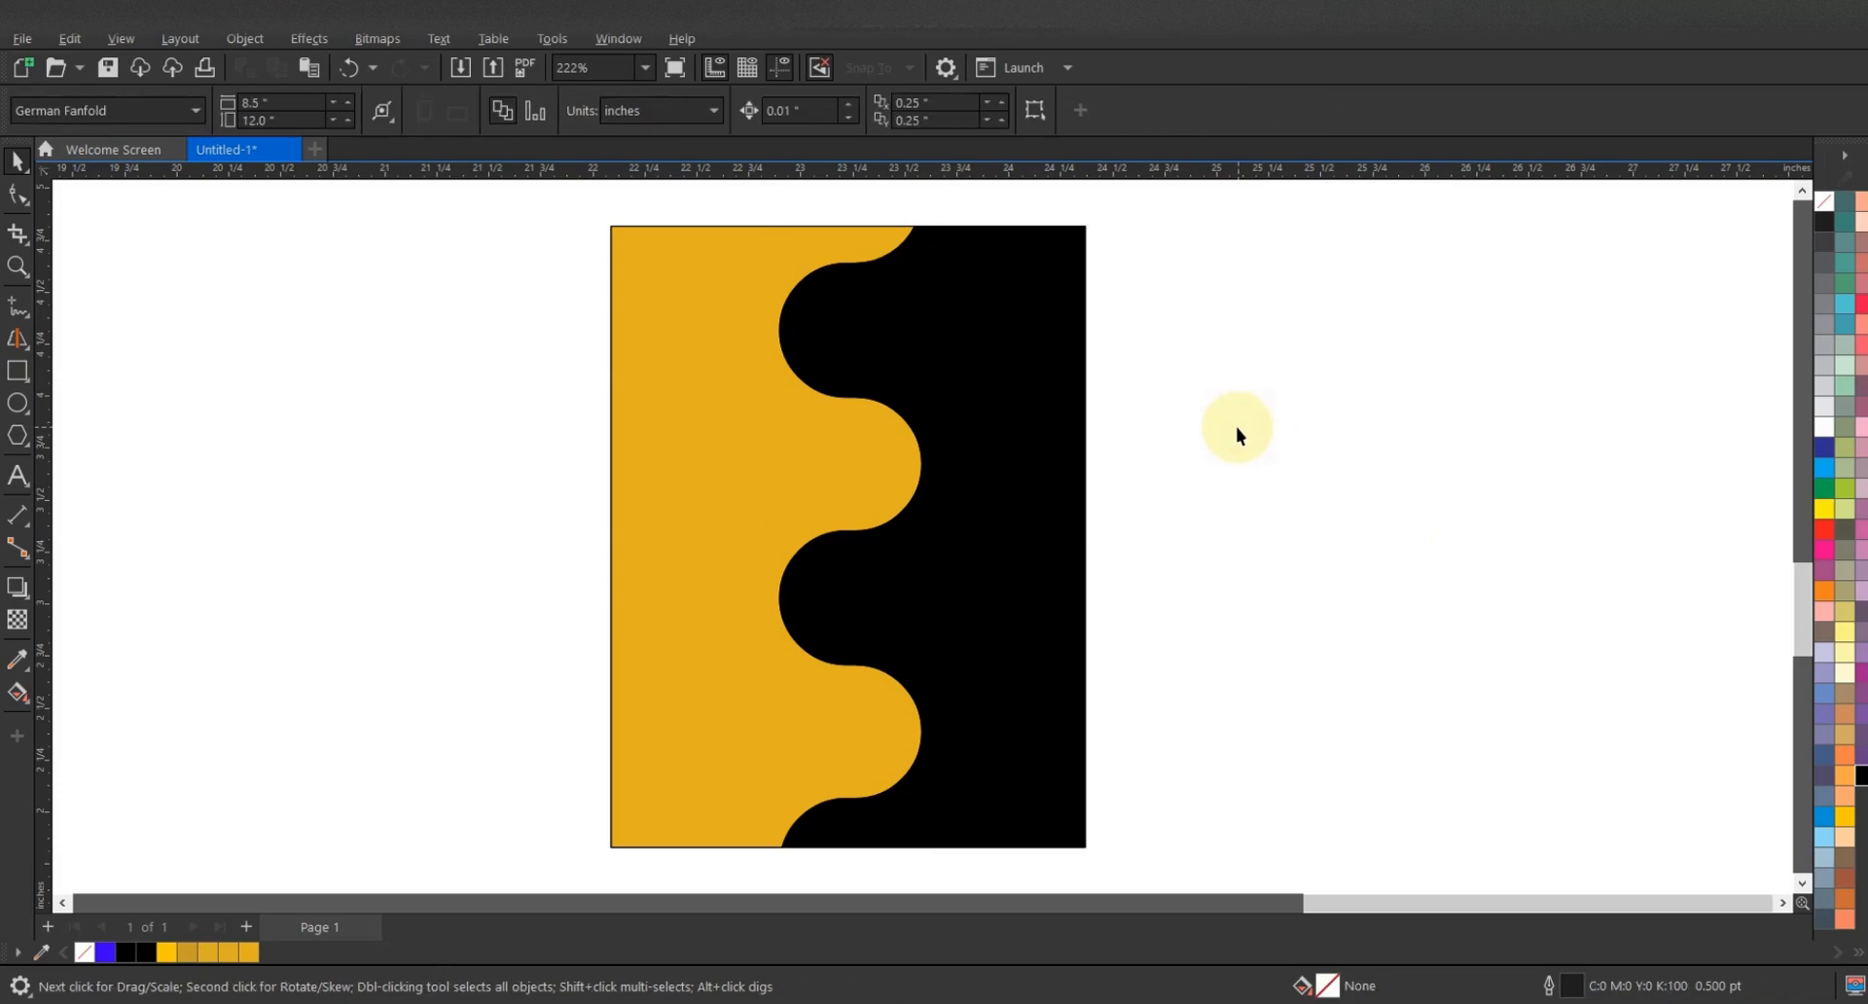
# - Draw a rectangle about 0.36 by 0.385 inches inside the uppermost black bulge and fill it with golden yellow (C11 M30 Y100 K0)
pyautogui.click(30, 373)
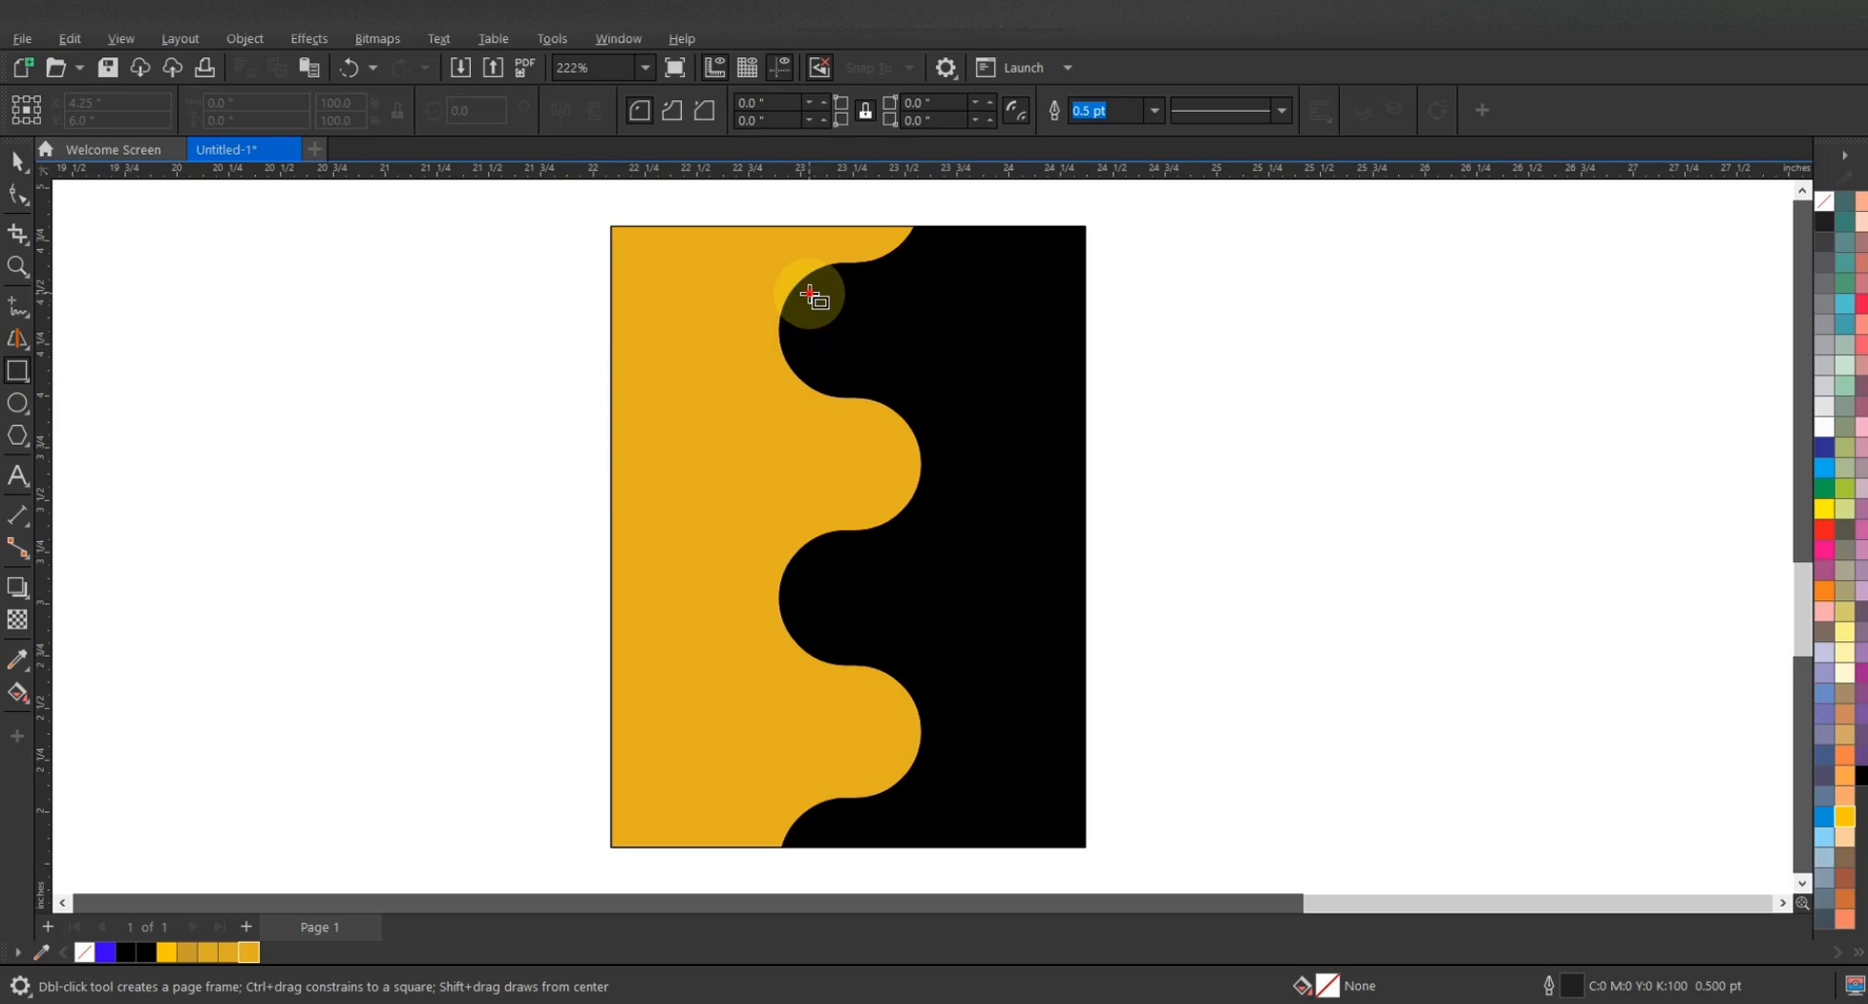
pyautogui.moveTo(809, 294); pyautogui.dragTo(848, 368)
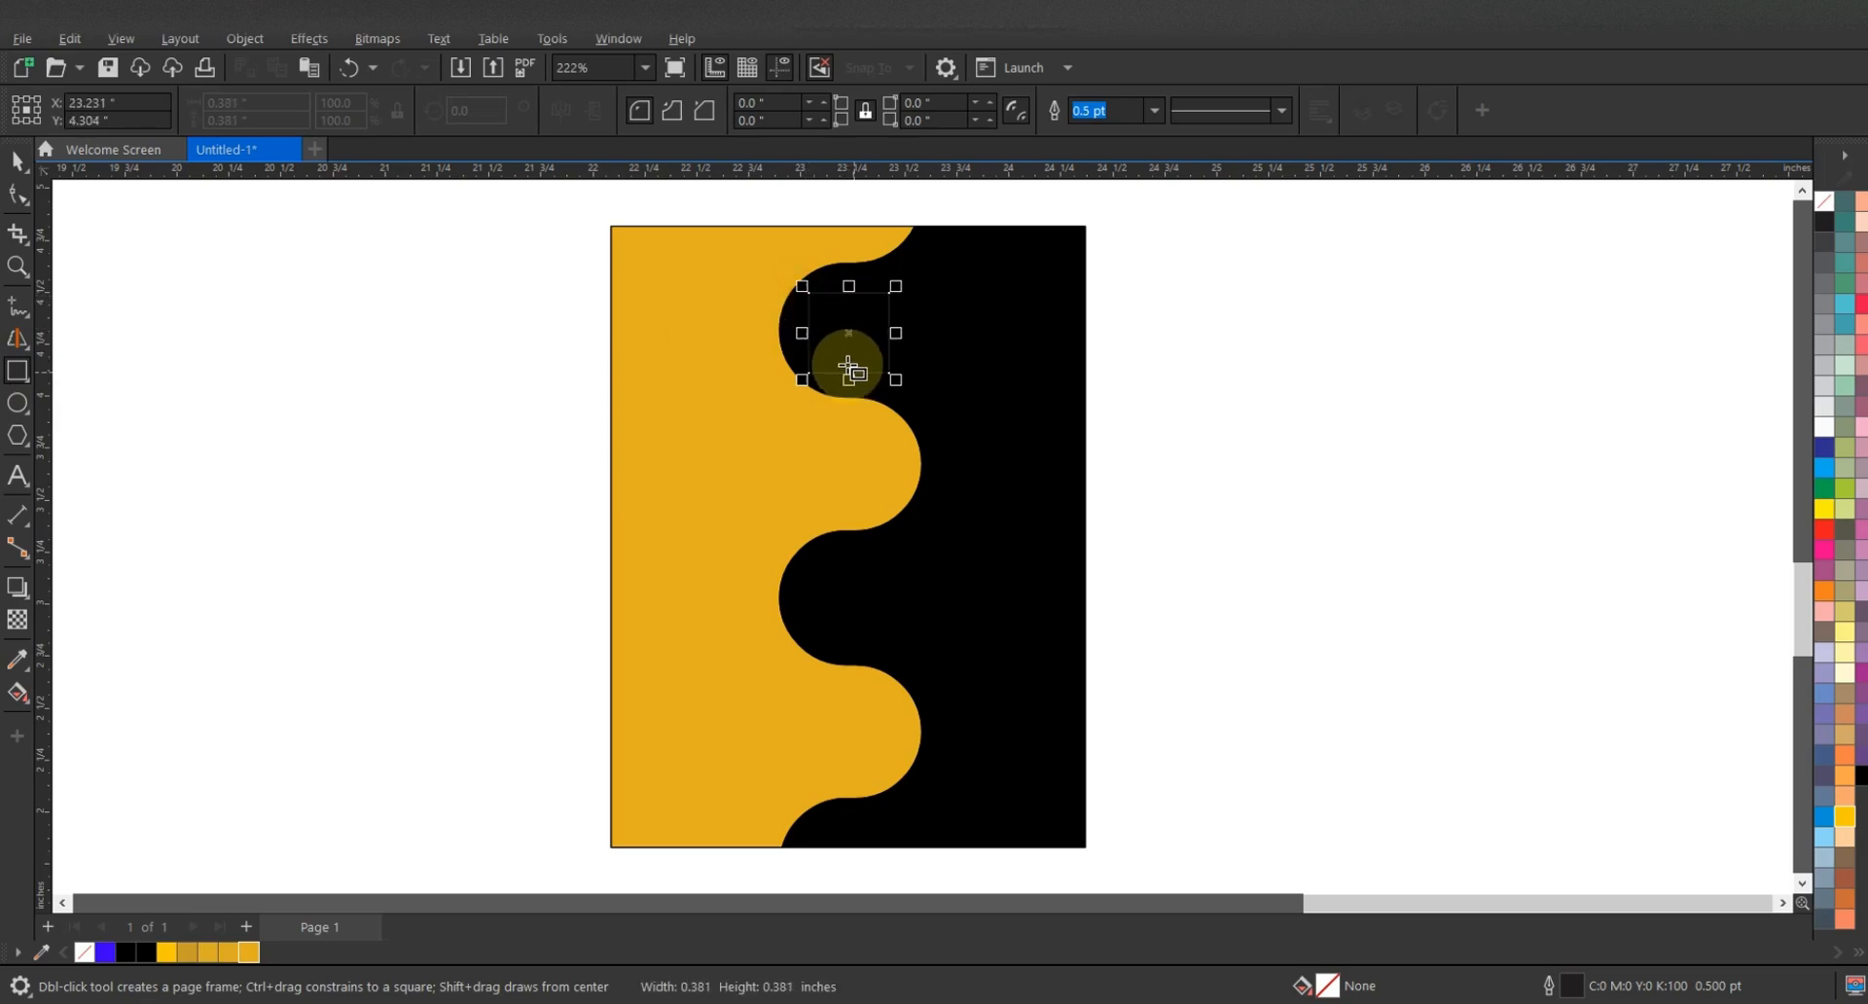
pyautogui.click(17, 161)
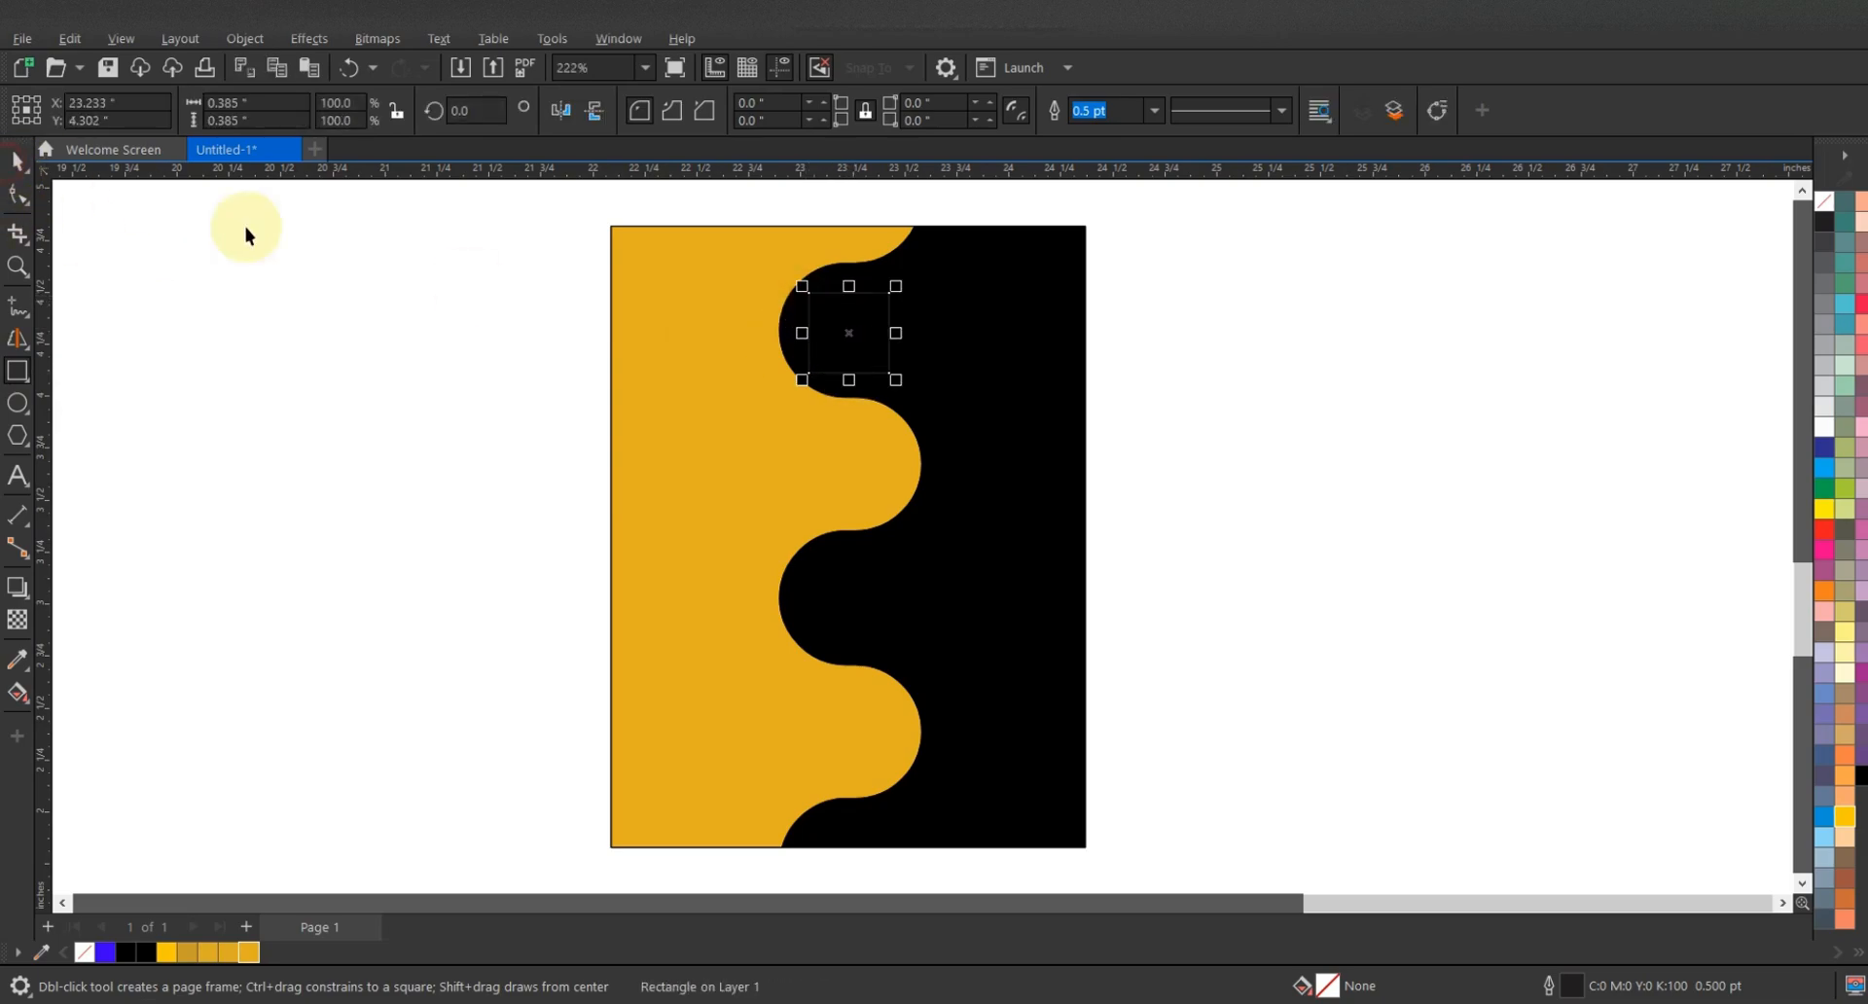
pyautogui.click(1859, 778)
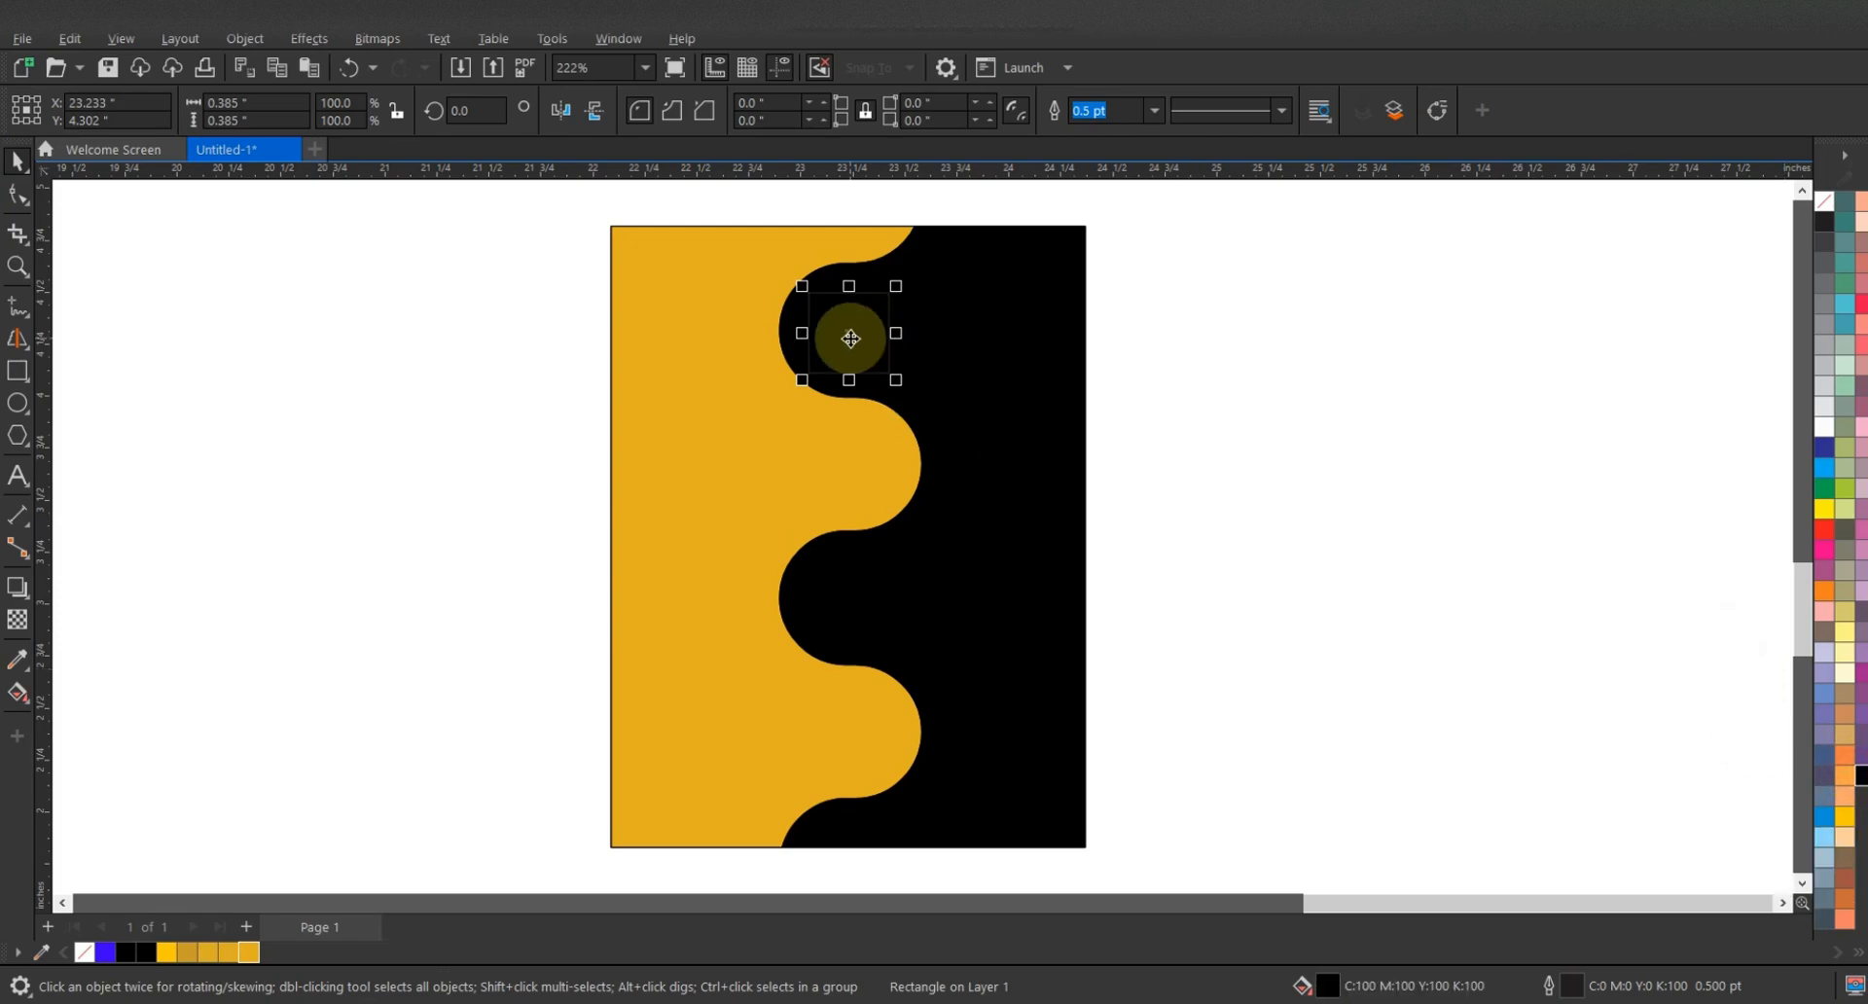
pyautogui.moveTo(849, 336); pyautogui.dragTo(897, 331)
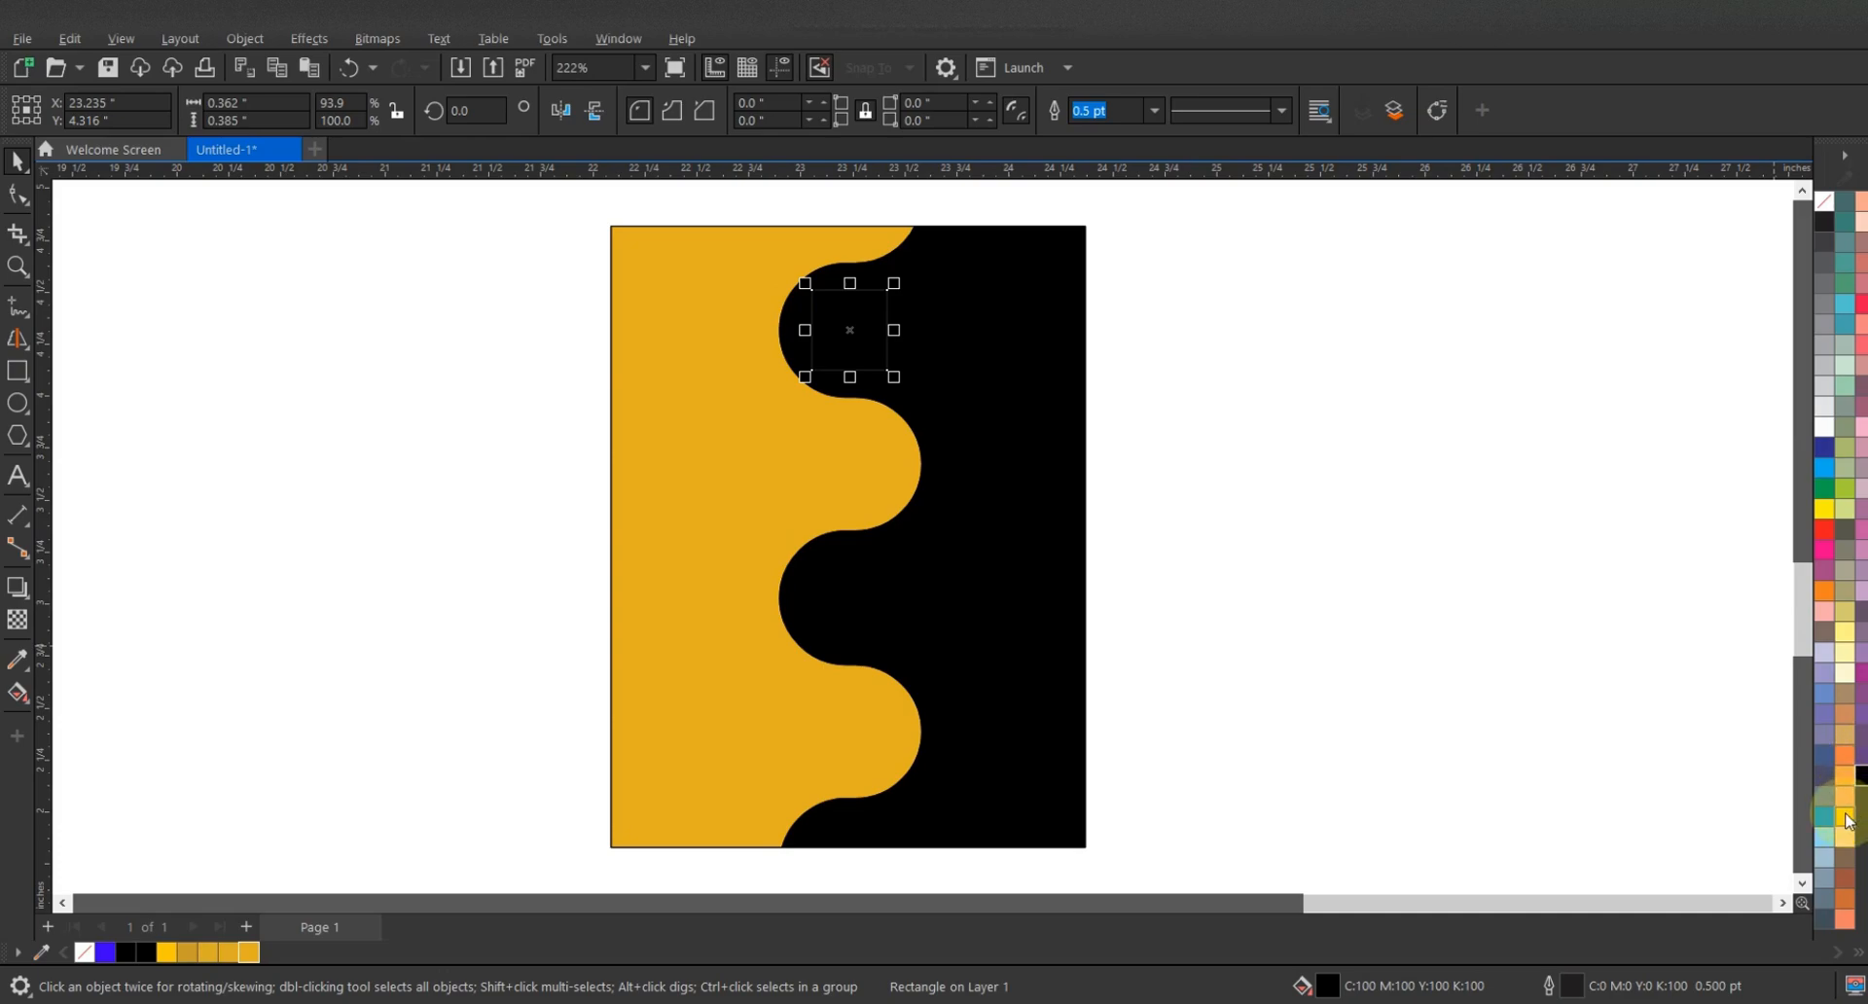
pyautogui.click(1844, 818)
pyautogui.click(249, 951)
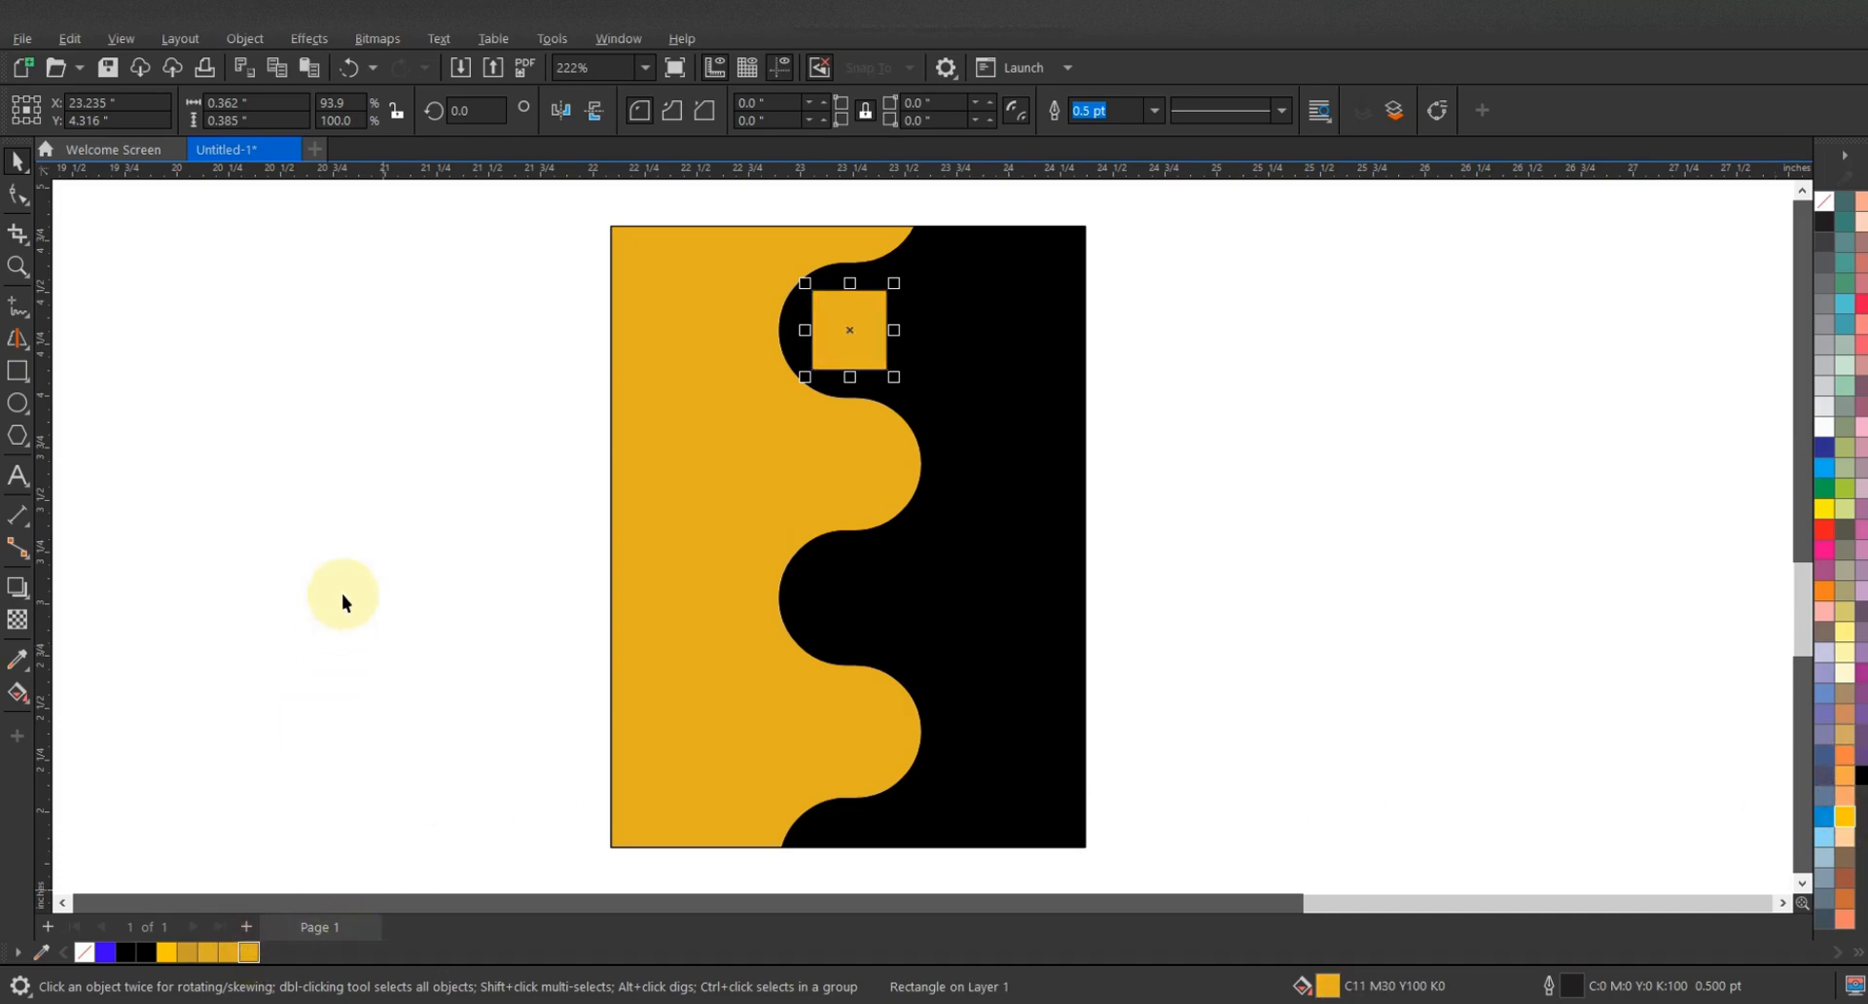
# - Round the golden square's corners to about 0.07 inches and enlarge it to about 0.44 by 0.42 inches
pyautogui.click(356, 554)
pyautogui.click(851, 321)
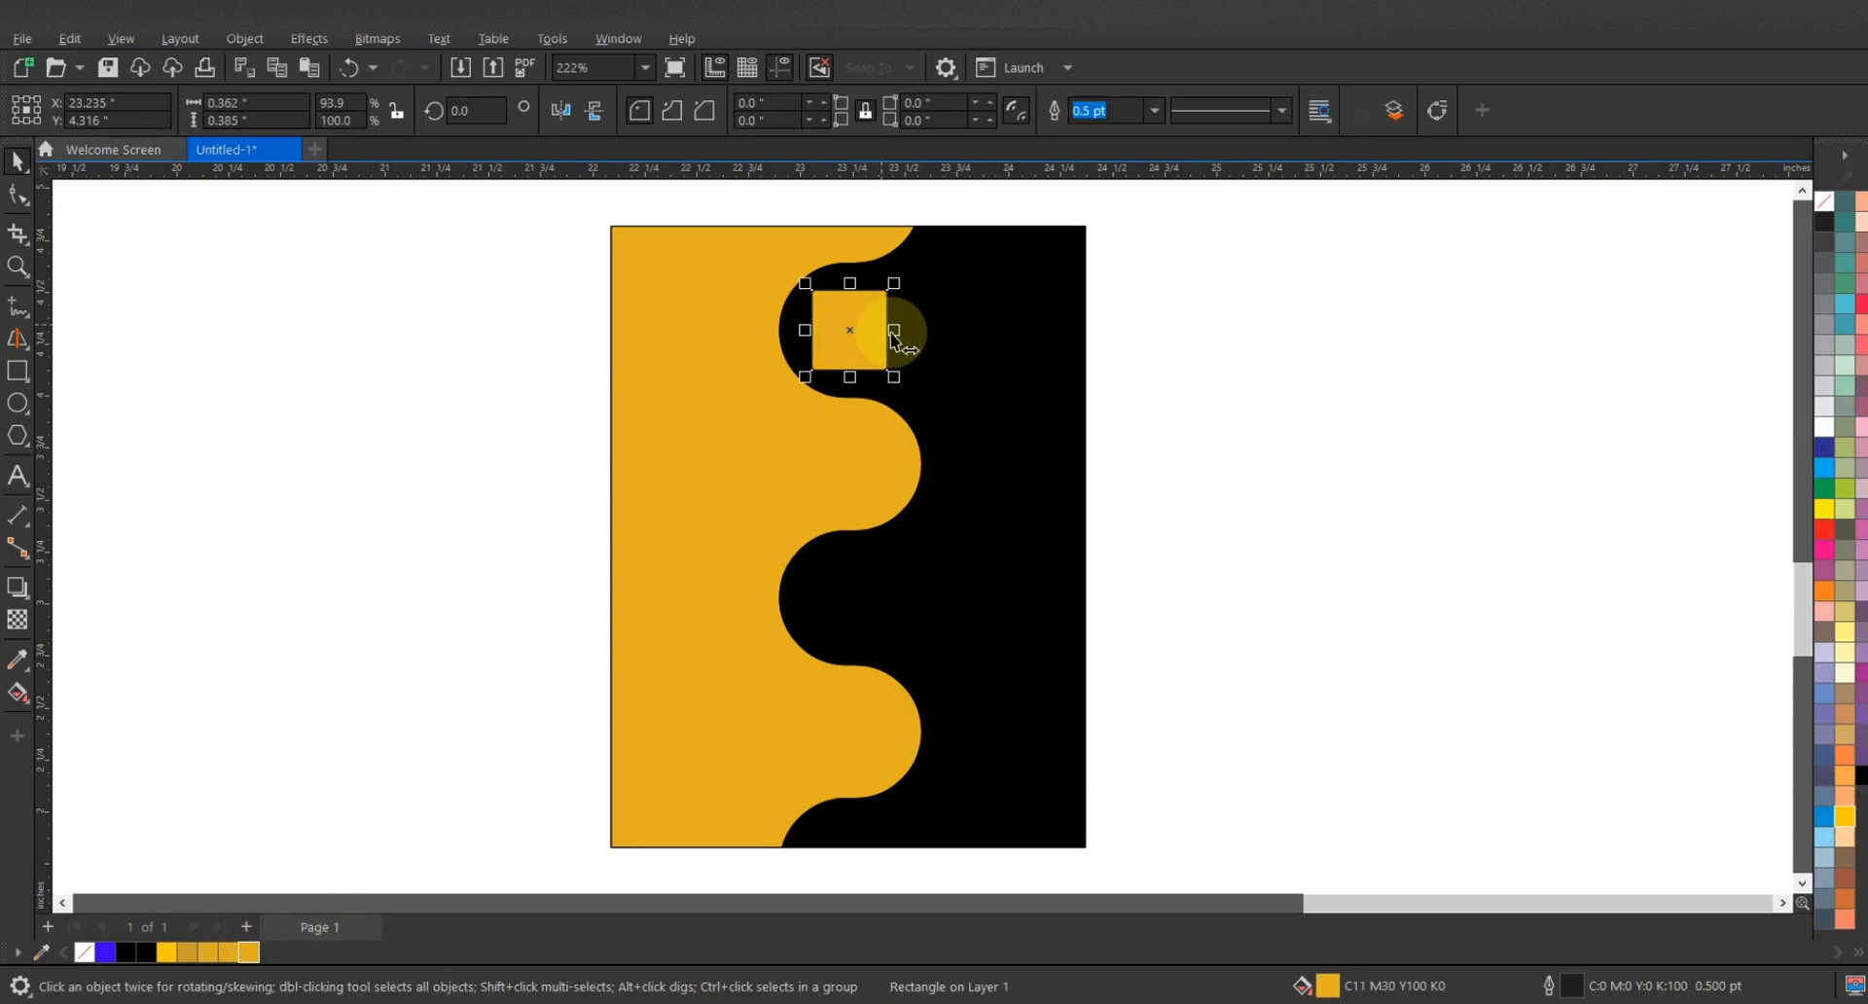
pyautogui.moveTo(894, 331); pyautogui.dragTo(902, 331)
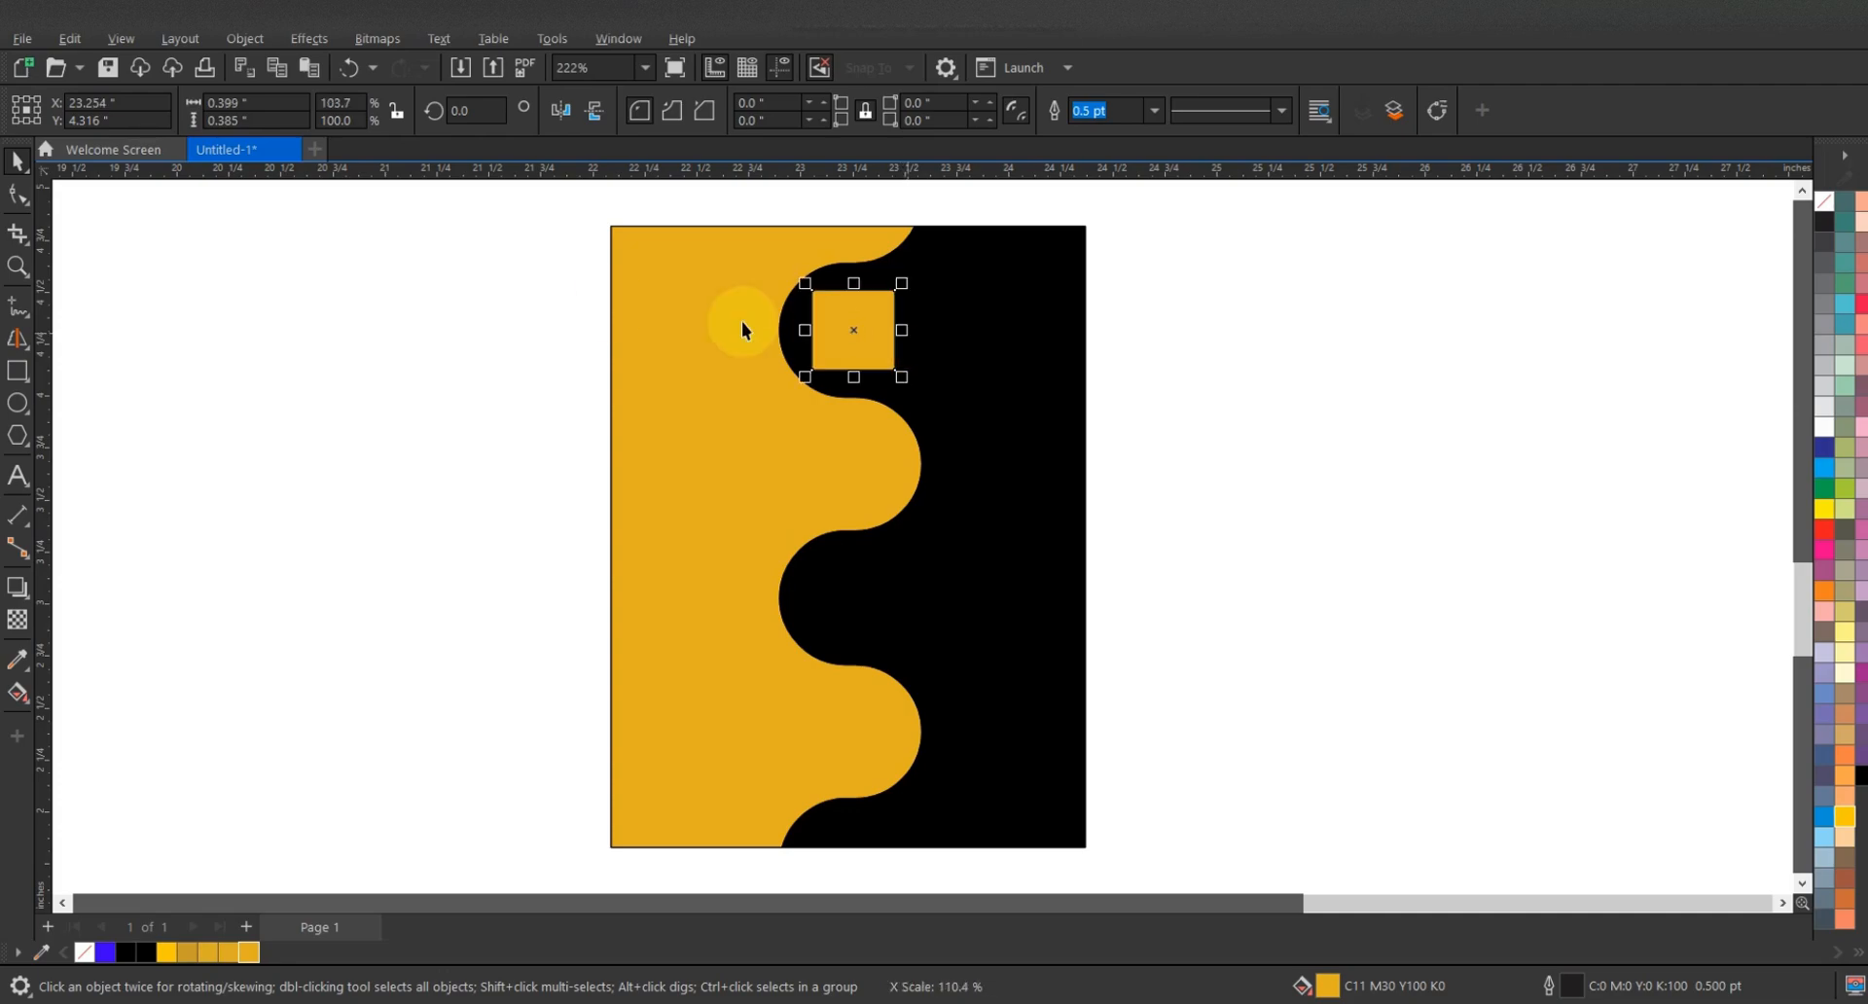
pyautogui.click(15, 191)
pyautogui.moveTo(814, 291); pyautogui.dragTo(829, 313)
pyautogui.click(16, 160)
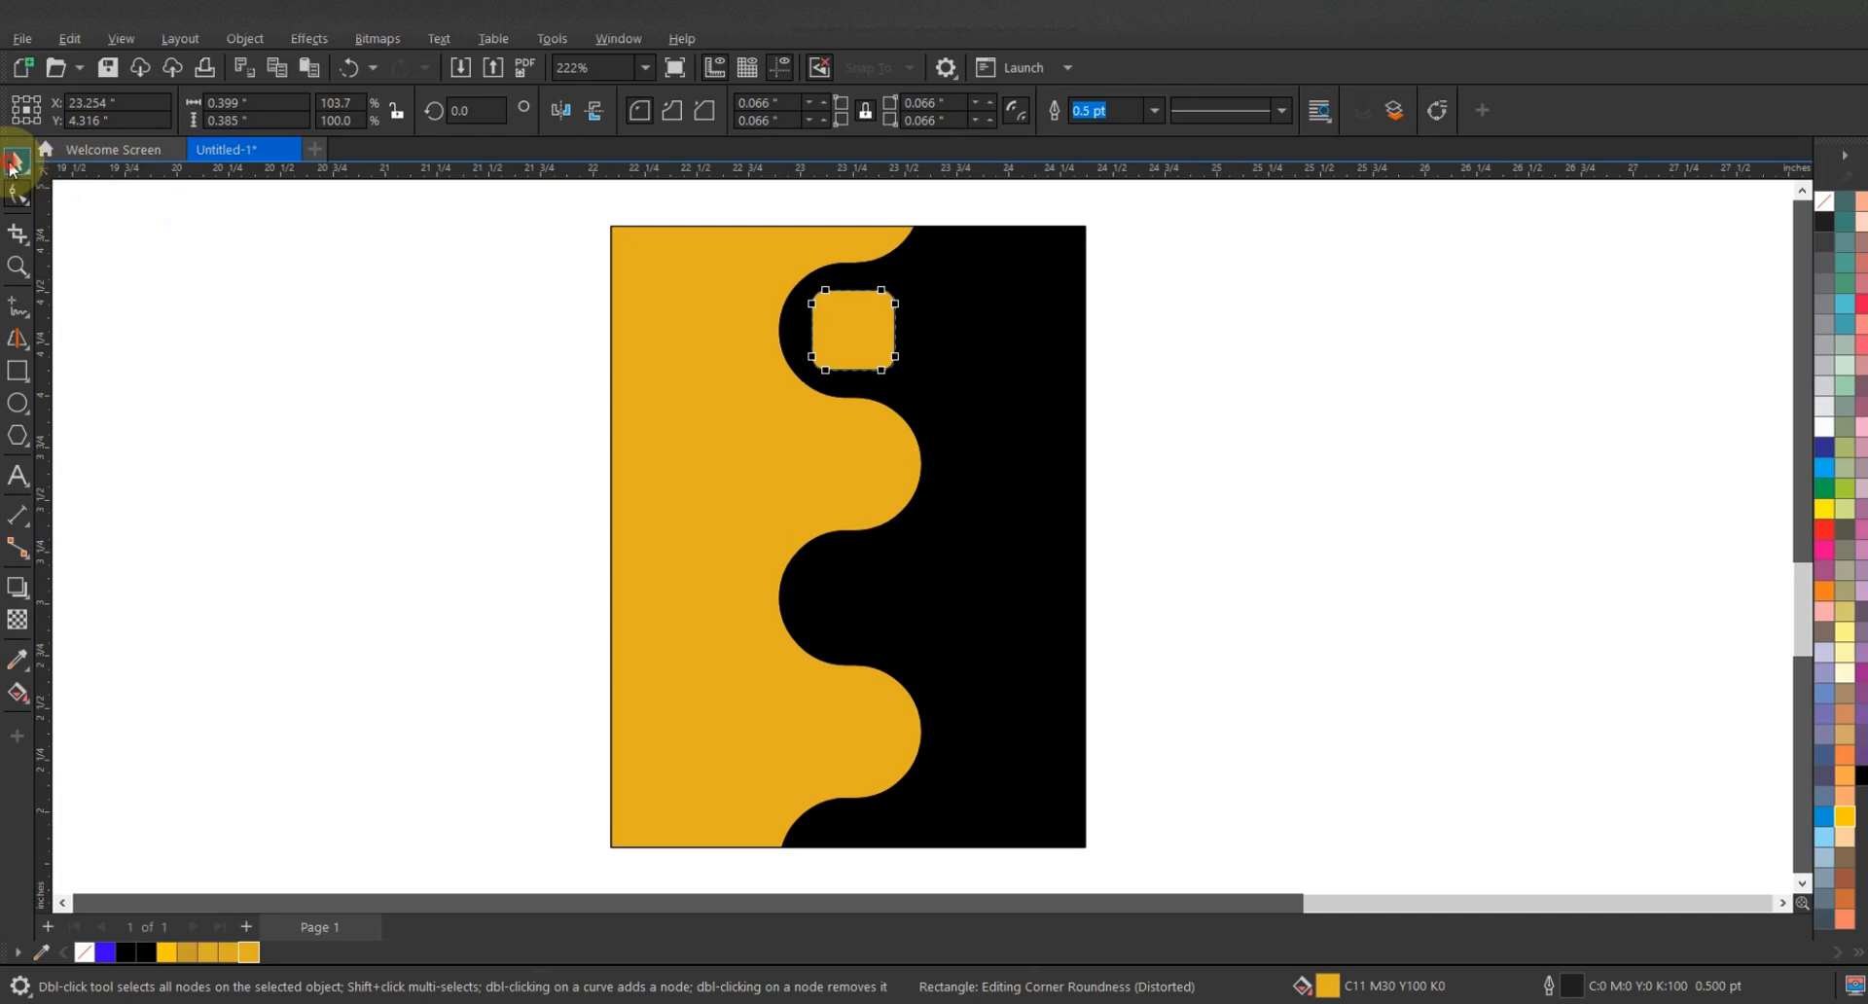
# - Copy the rounded square straight down into the next bulge and repeat the duplication twice, making a column of four
pyautogui.hotkey('ctrl', 'z')
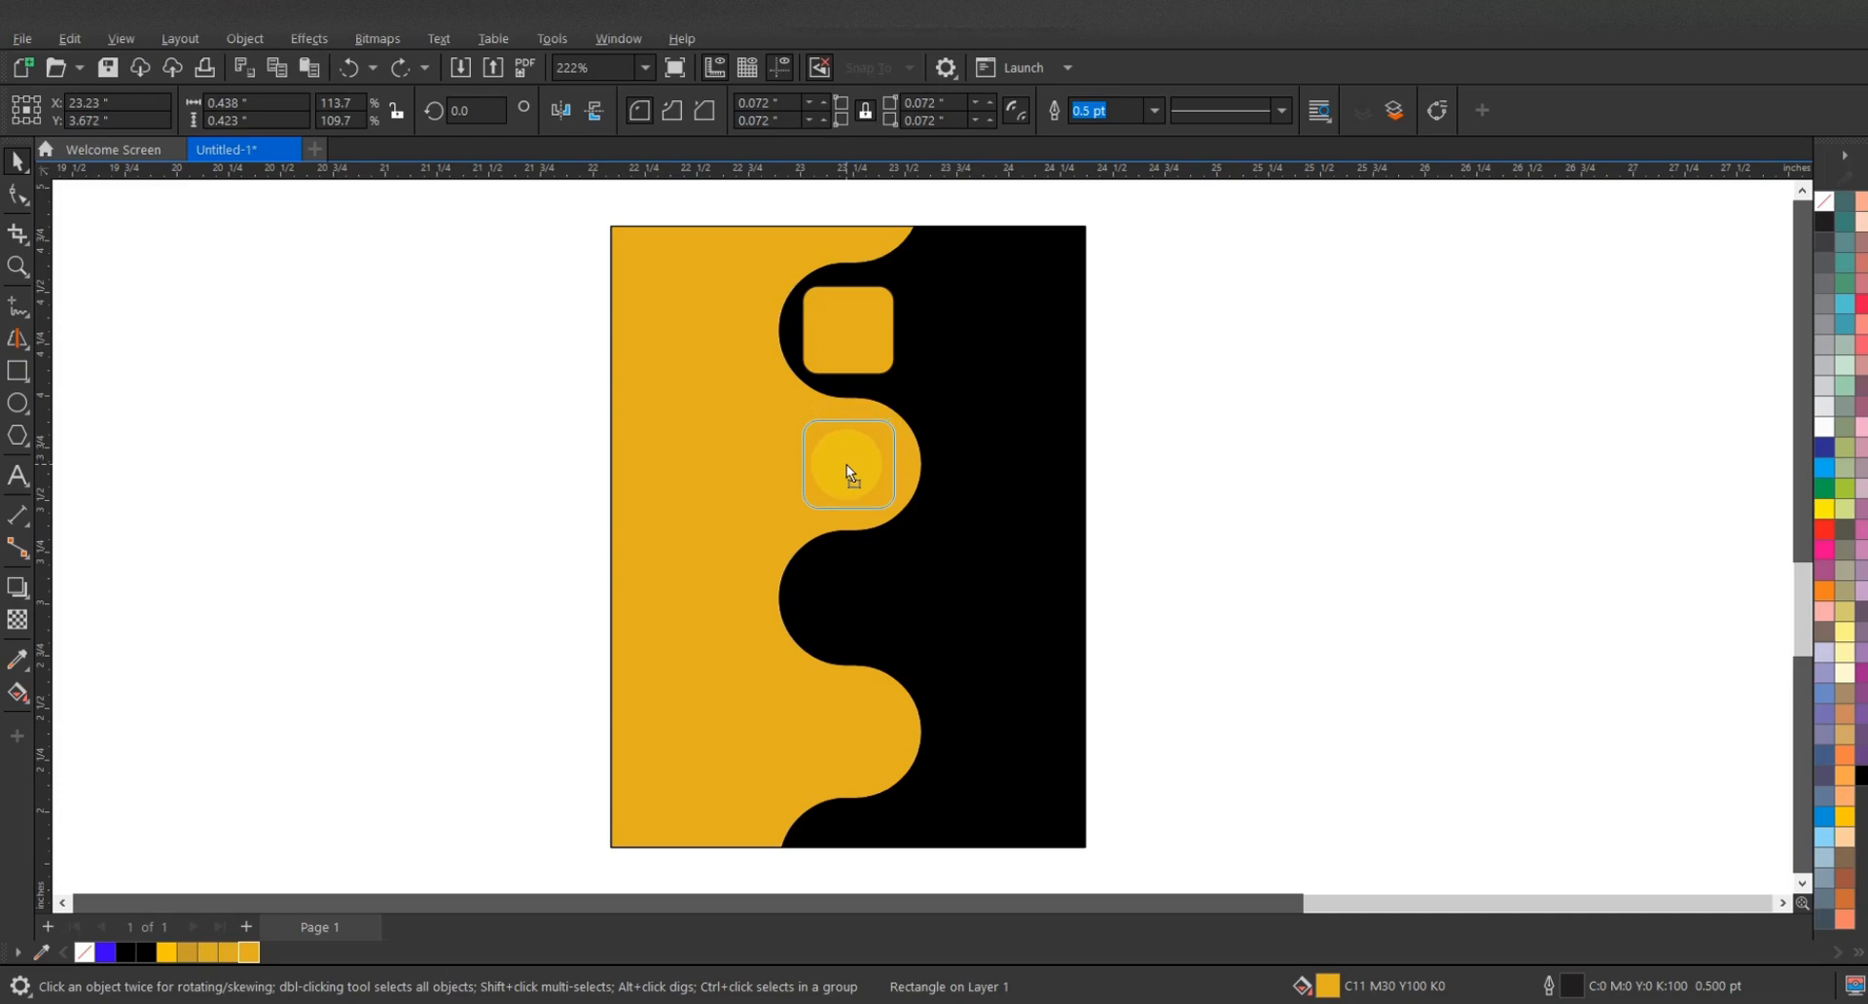
pyautogui.moveTo(846, 464); pyautogui.dragTo(847, 463)
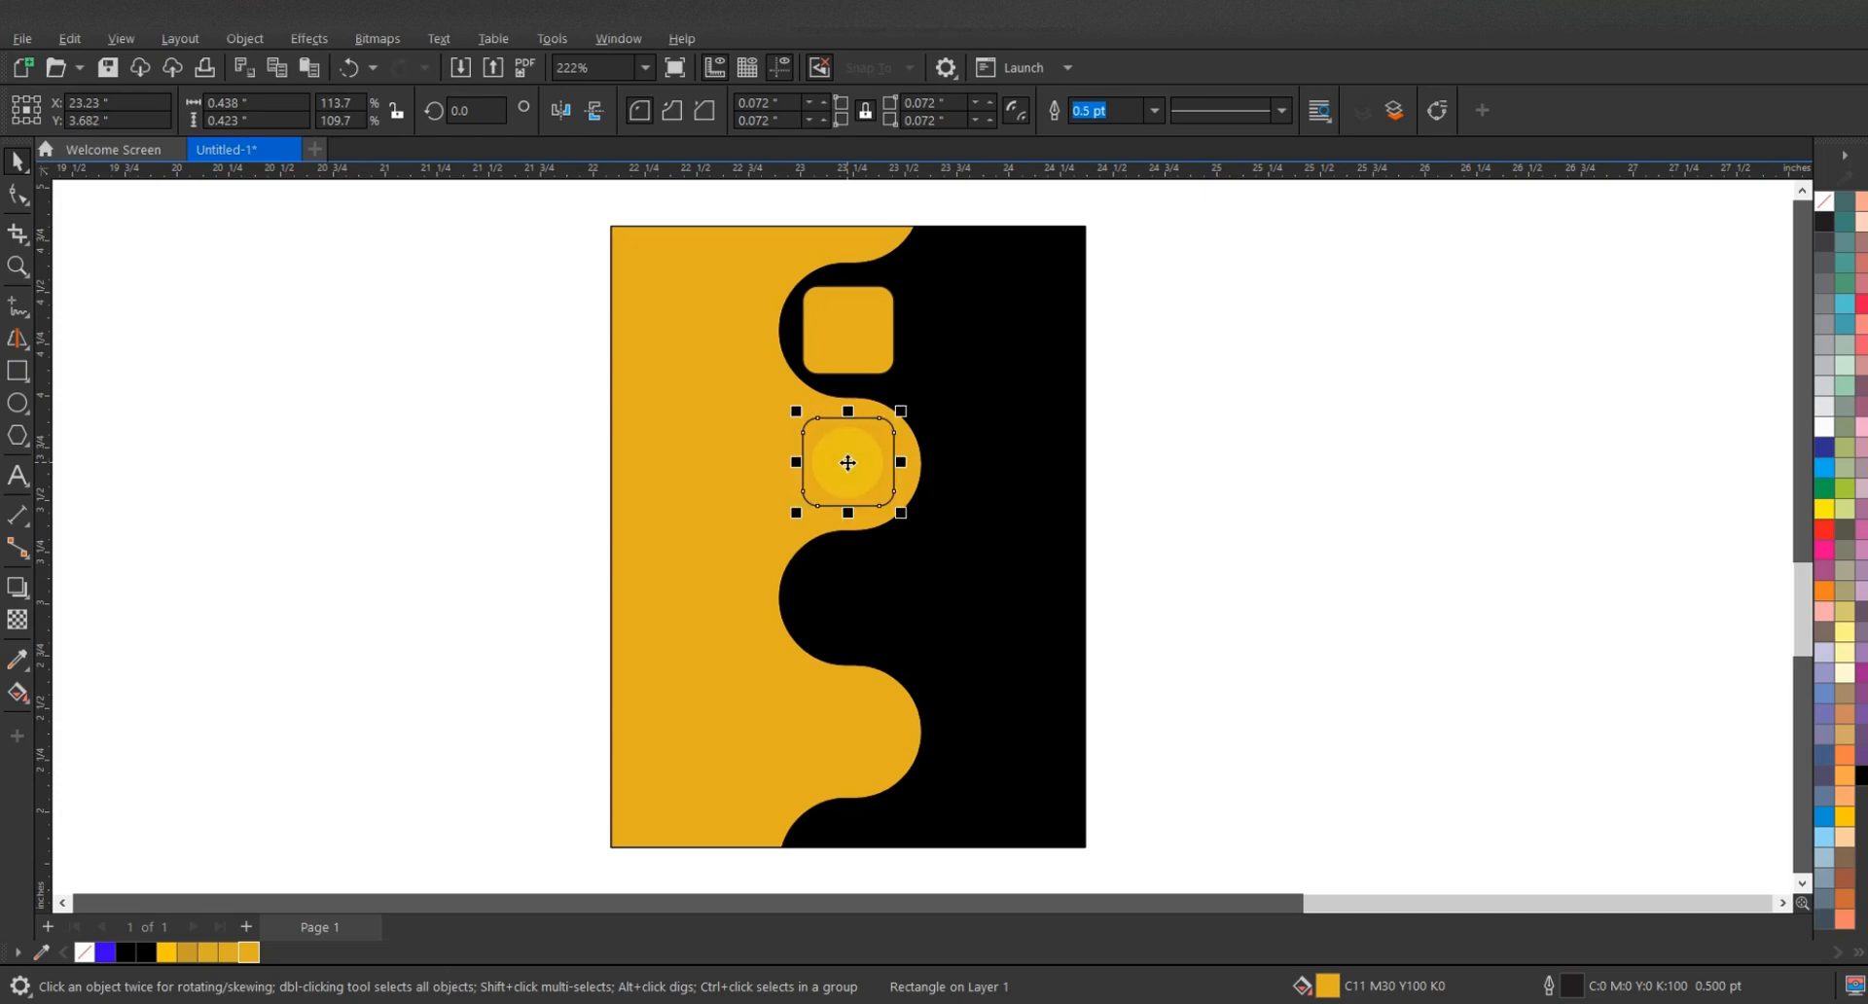
pyautogui.hotkey('ctrl', 'd')
pyautogui.hotkey('ctrl', 'd')
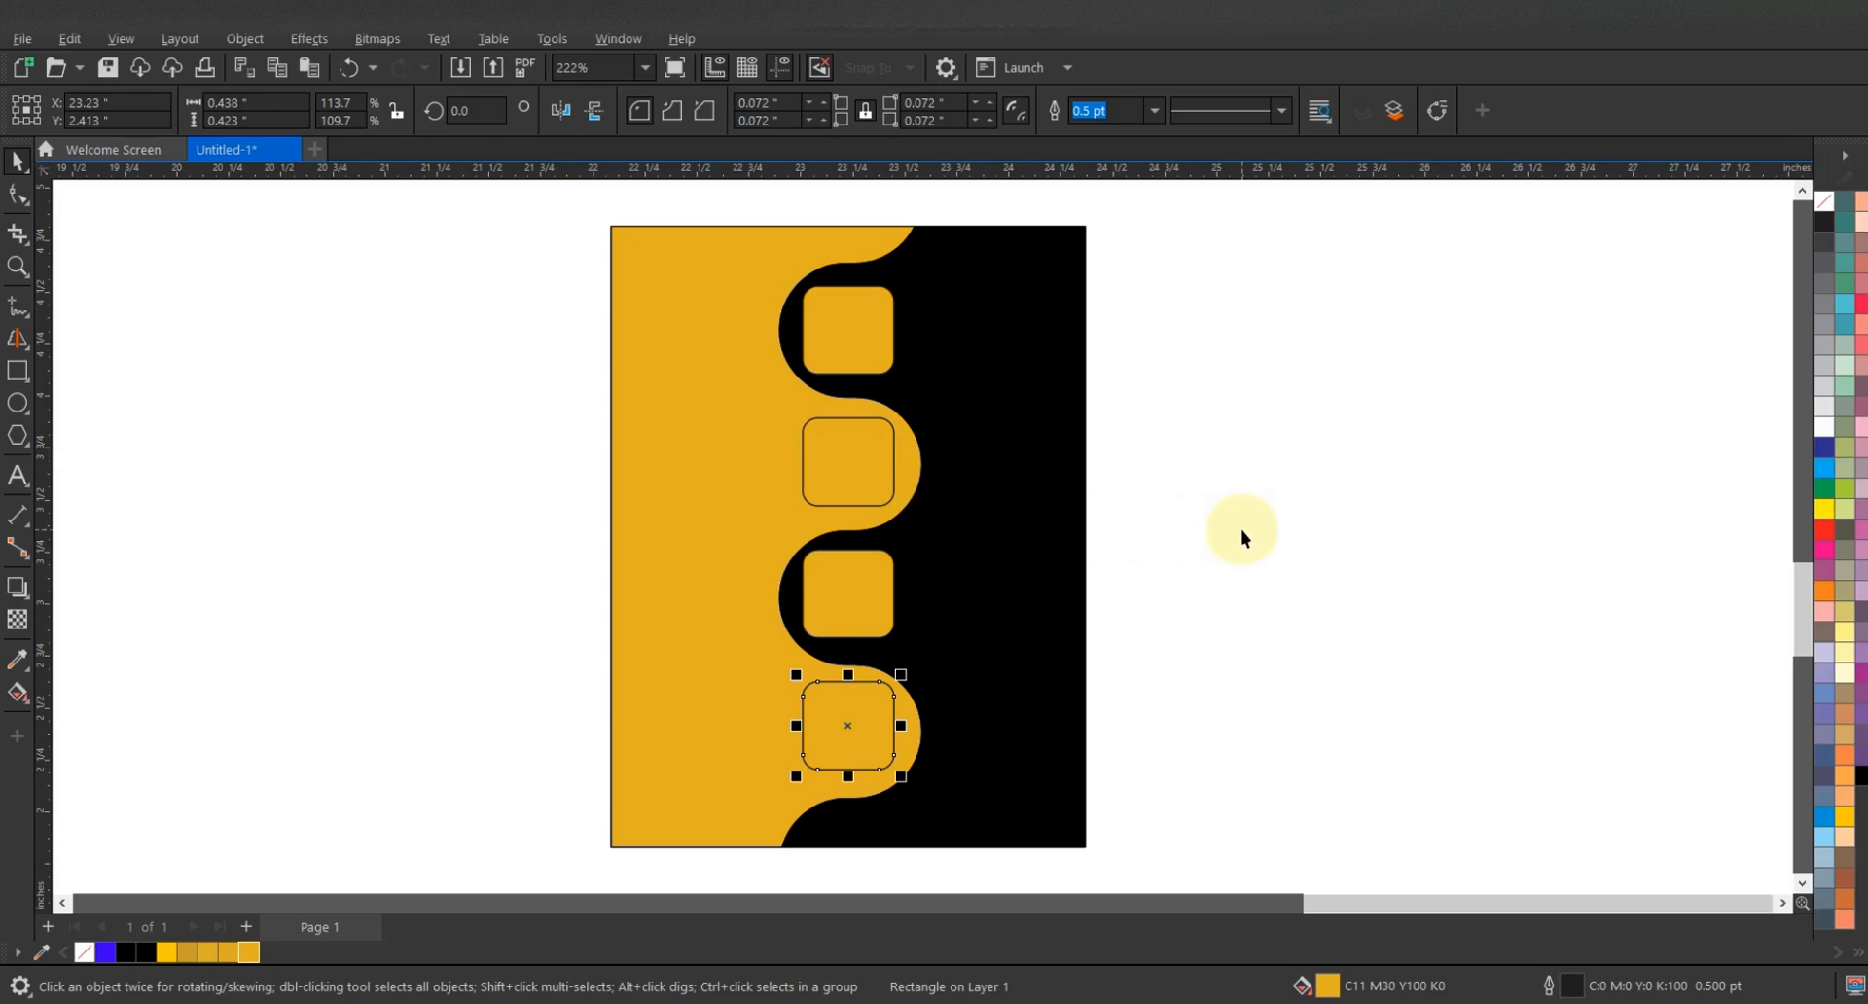
# - Nudge the second and fourth rounded squares slightly down within their yellow bulges and fill both with black (R0 G0 B0)
pyautogui.click(853, 702)
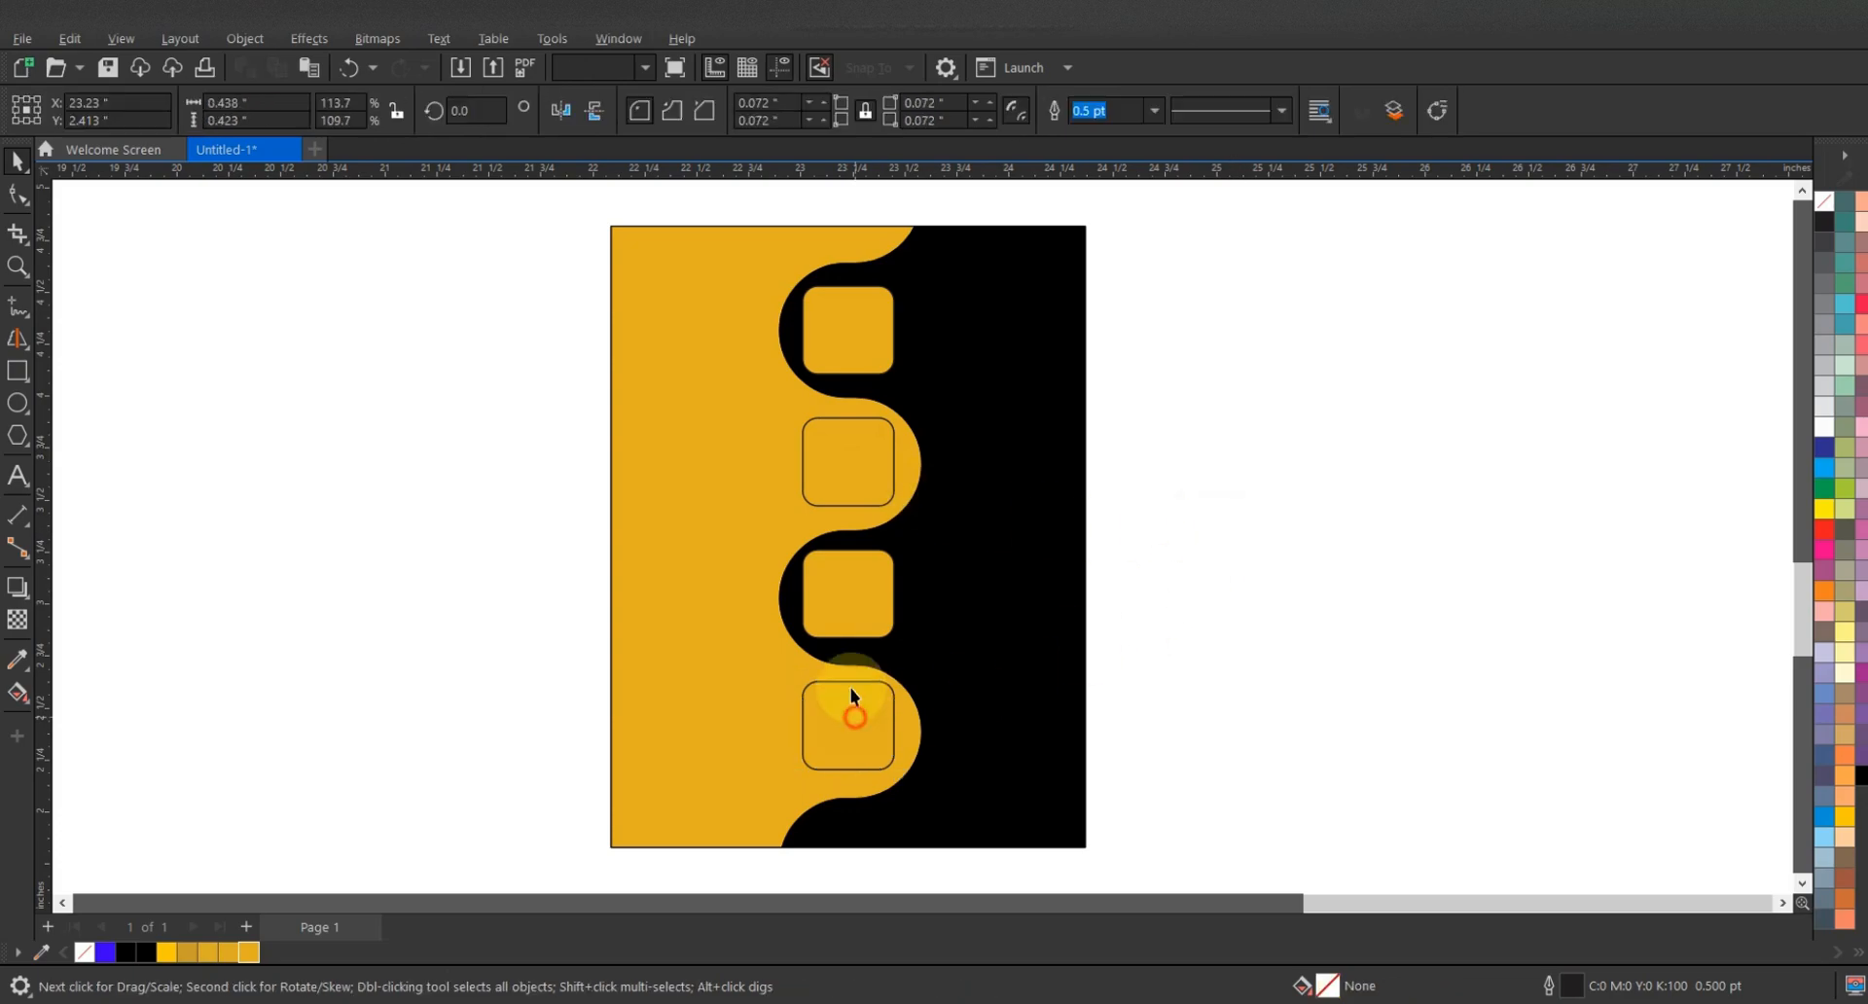
pyautogui.keyDown('shift'); pyautogui.click(834, 463); pyautogui.keyUp('shift')
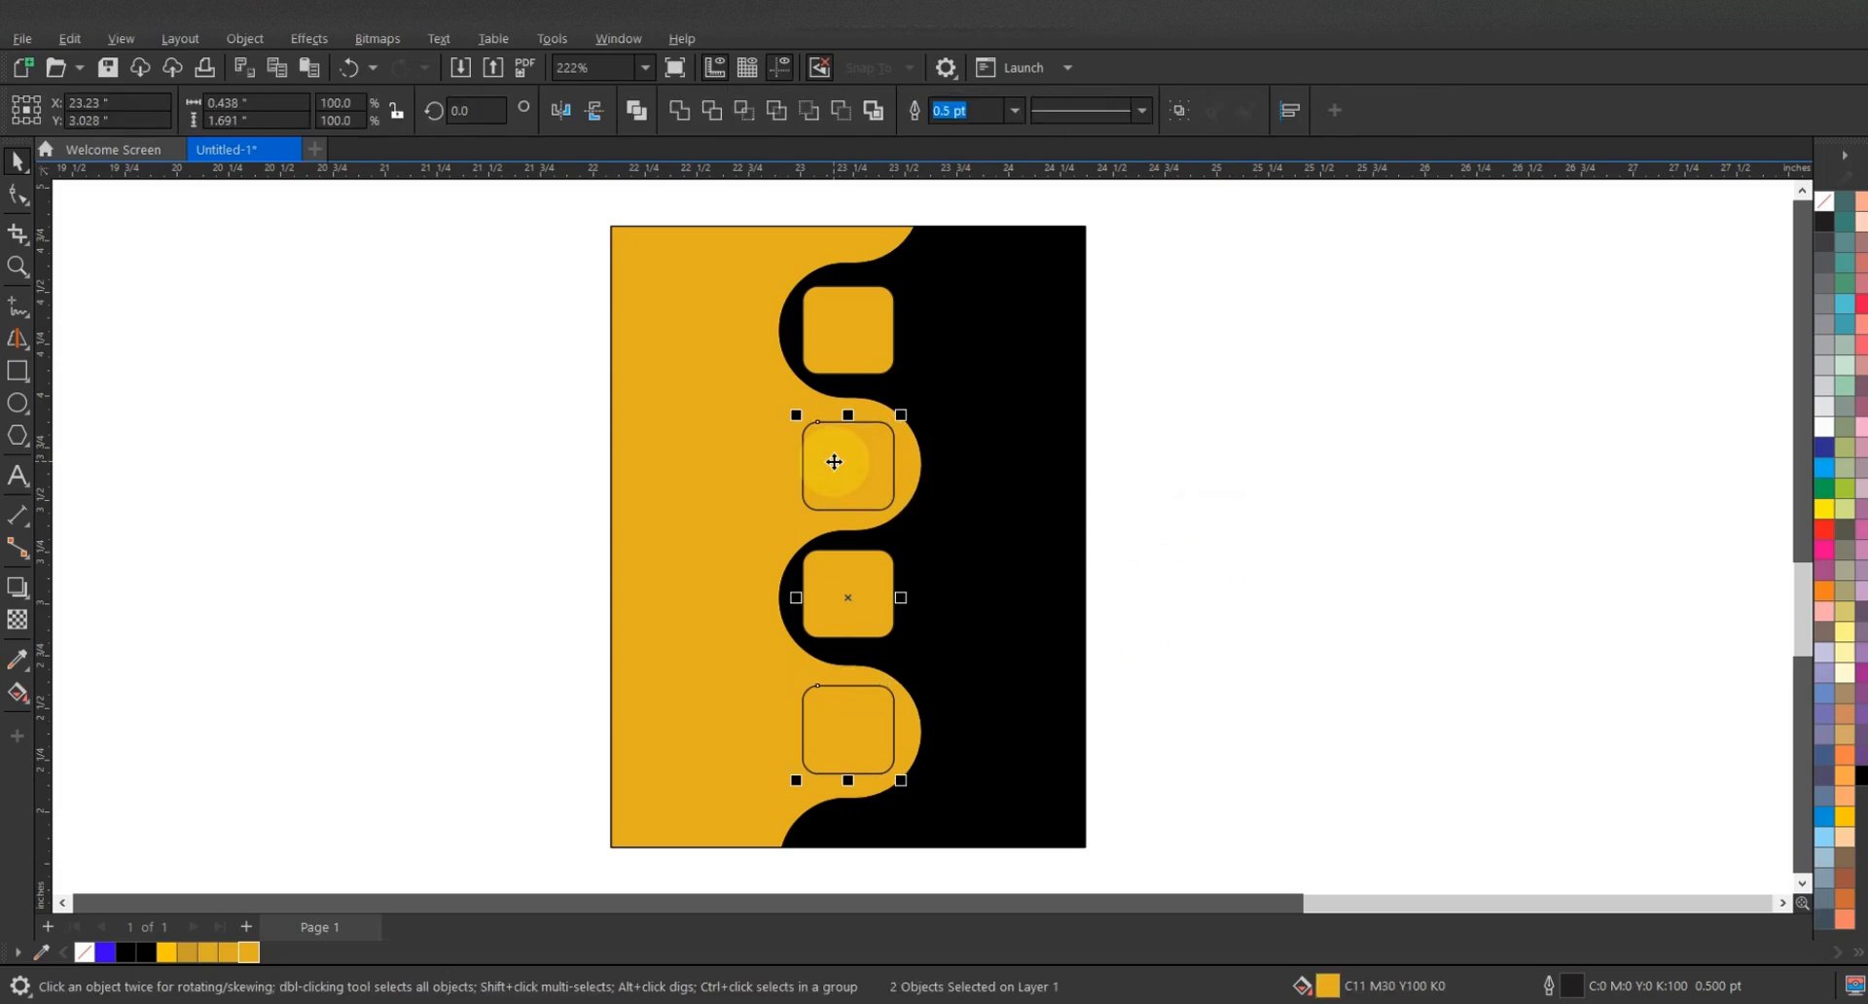
pyautogui.click(137, 953)
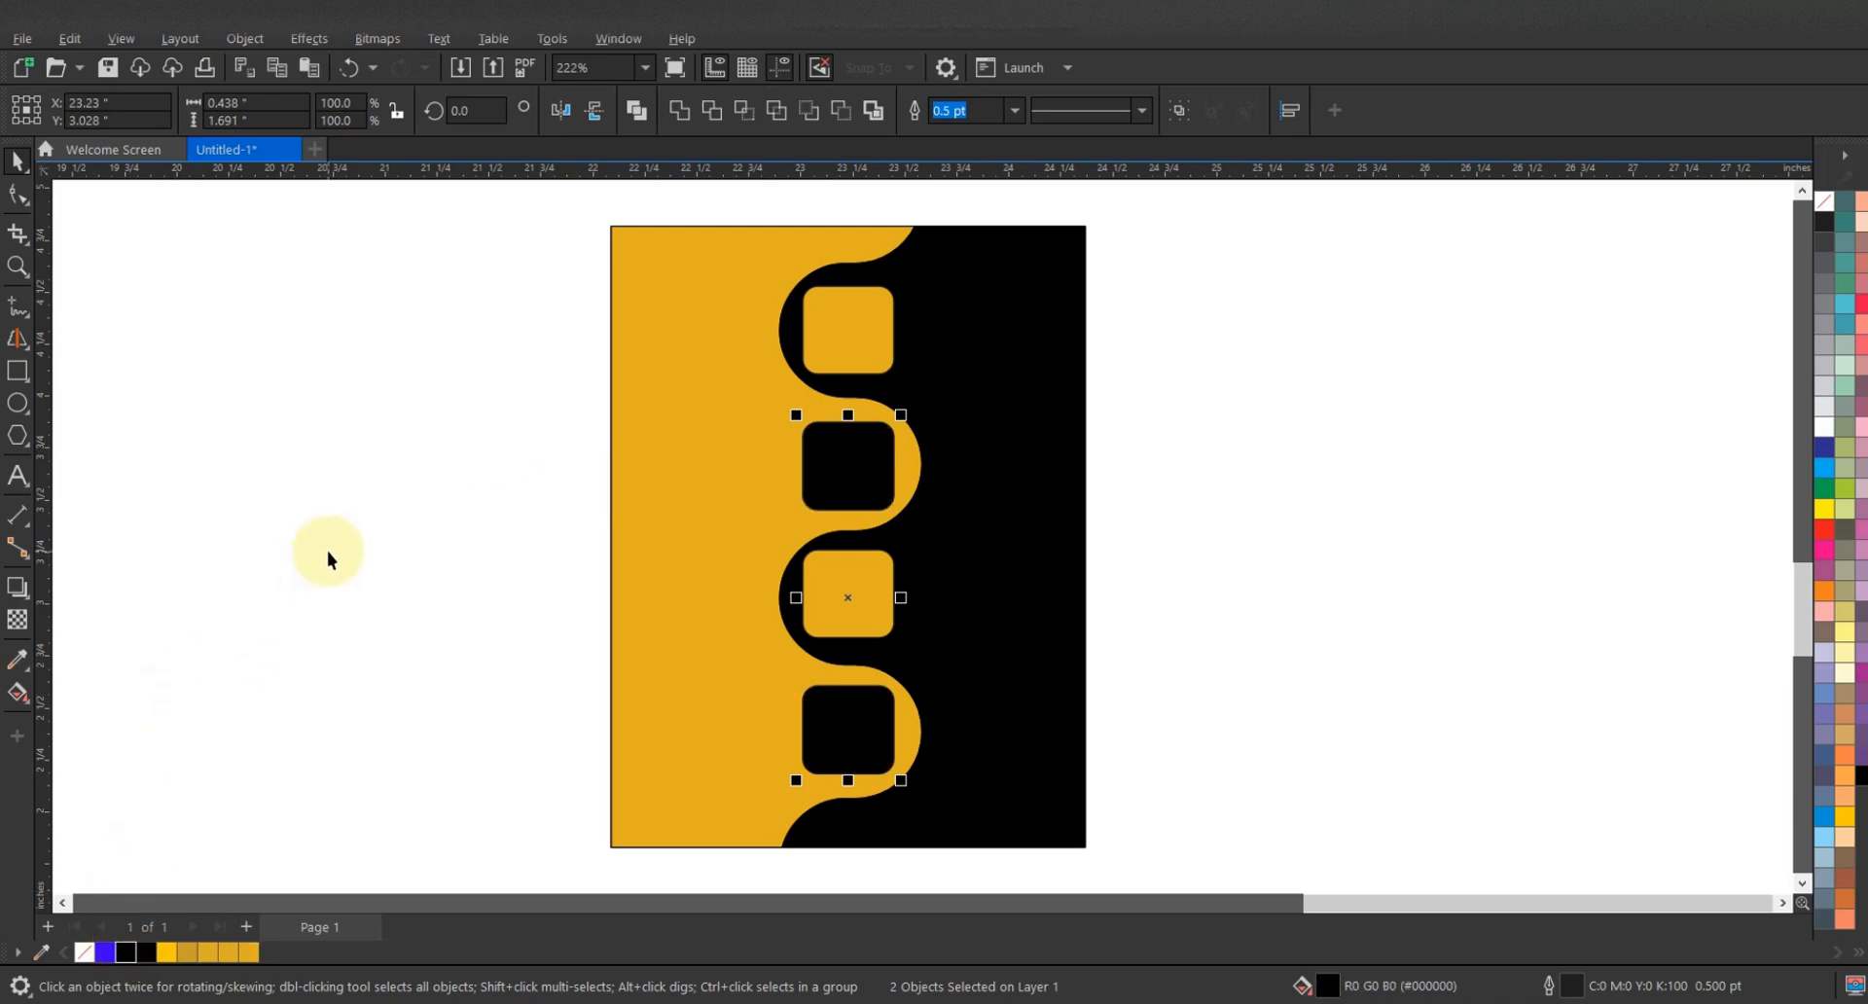
# - Add a drop shadow cast toward the upper left behind the two black rounded squares
pyautogui.click(19, 589)
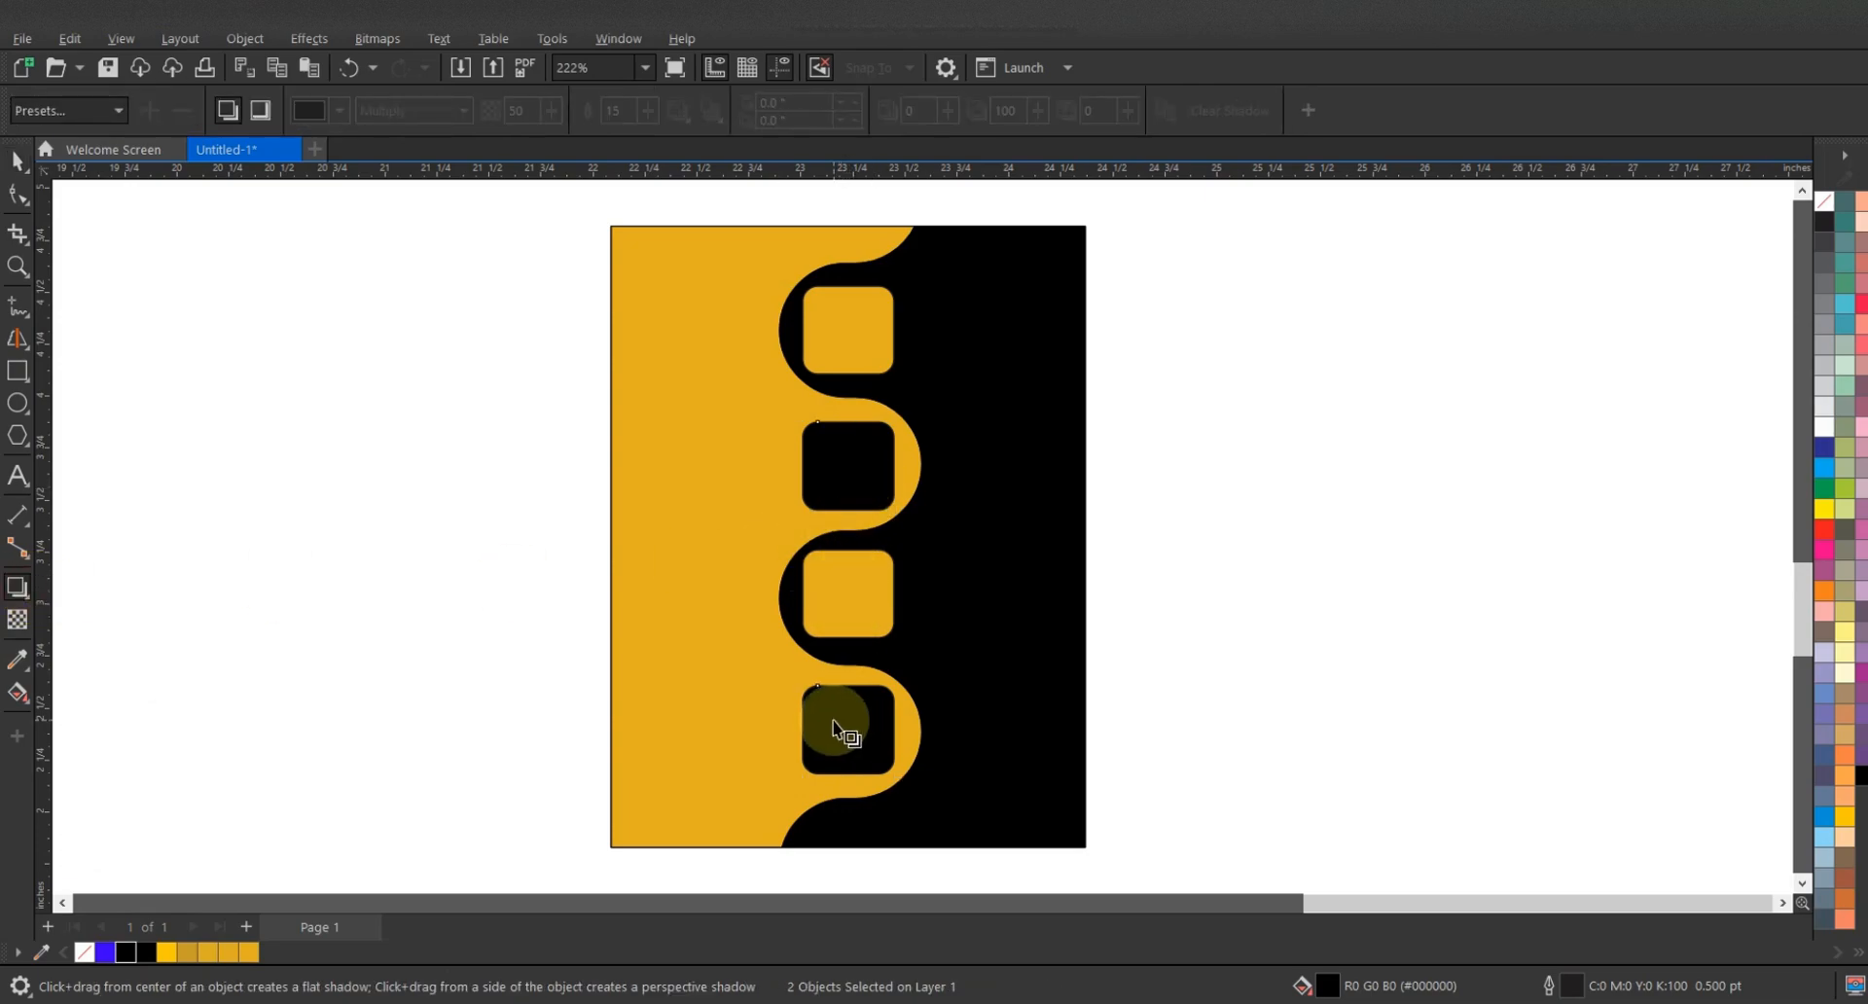
pyautogui.moveTo(834, 723); pyautogui.dragTo(819, 390)
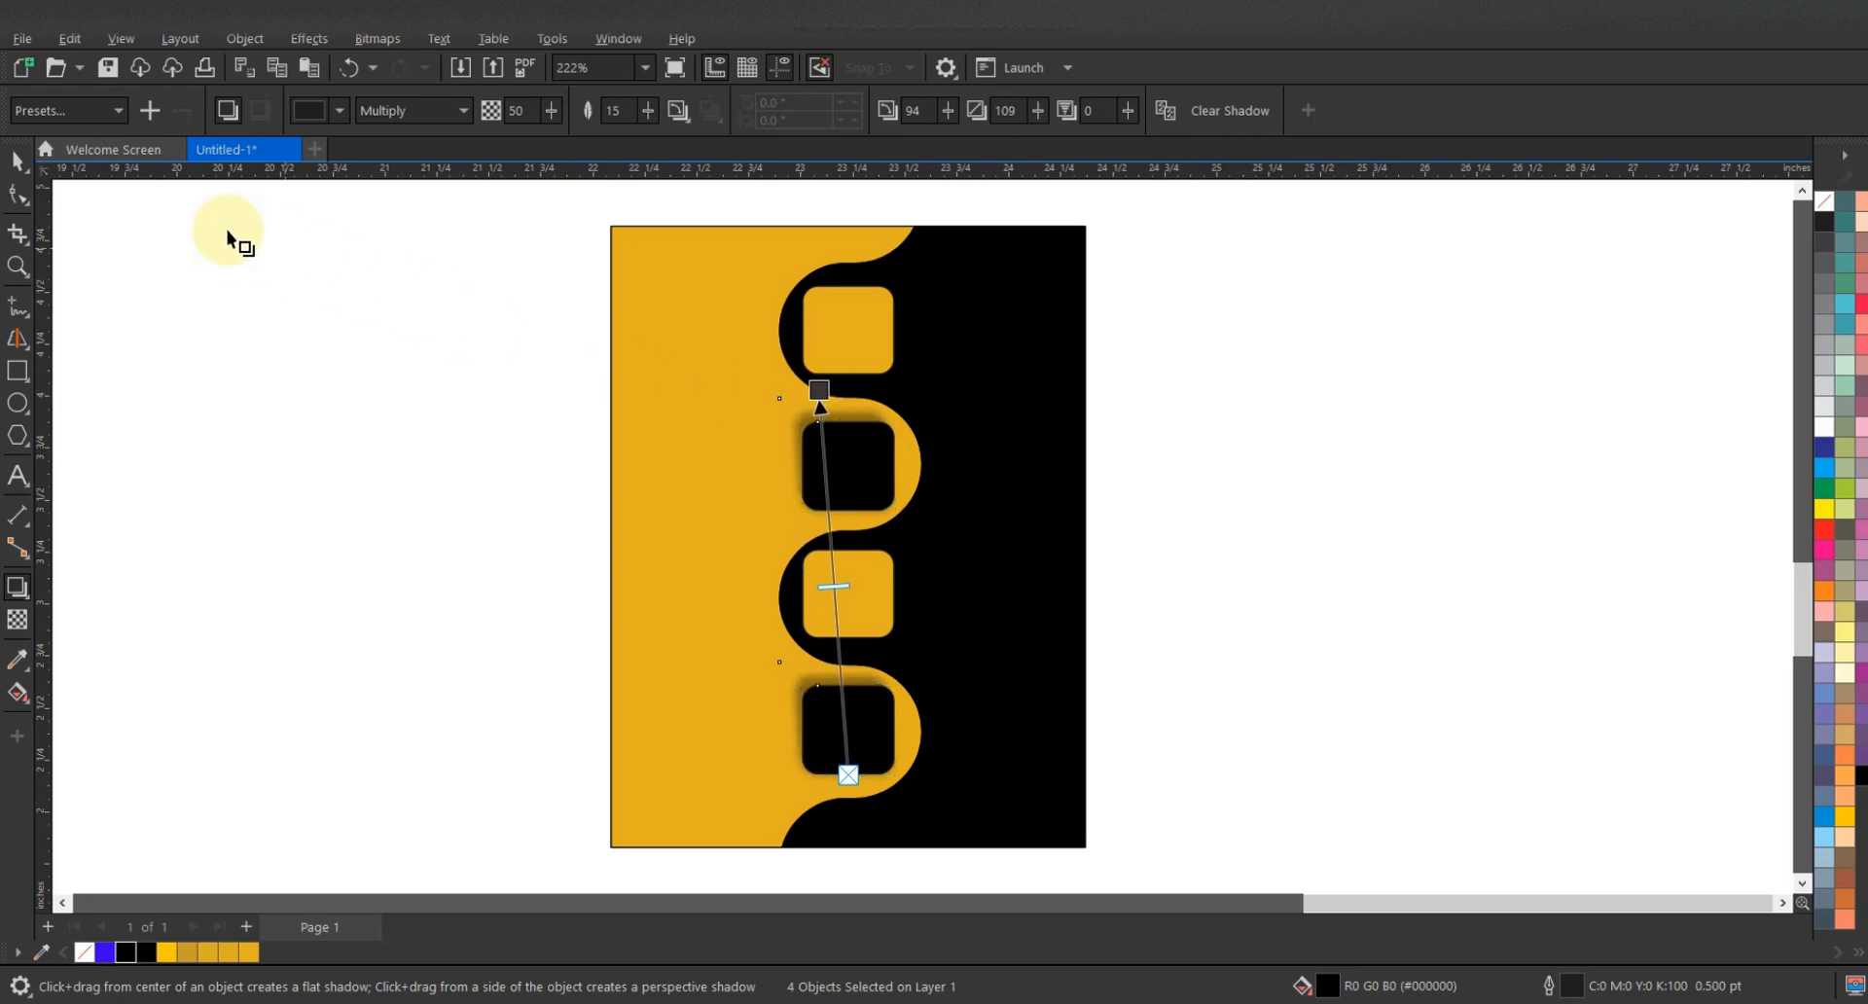
pyautogui.click(15, 160)
pyautogui.click(448, 381)
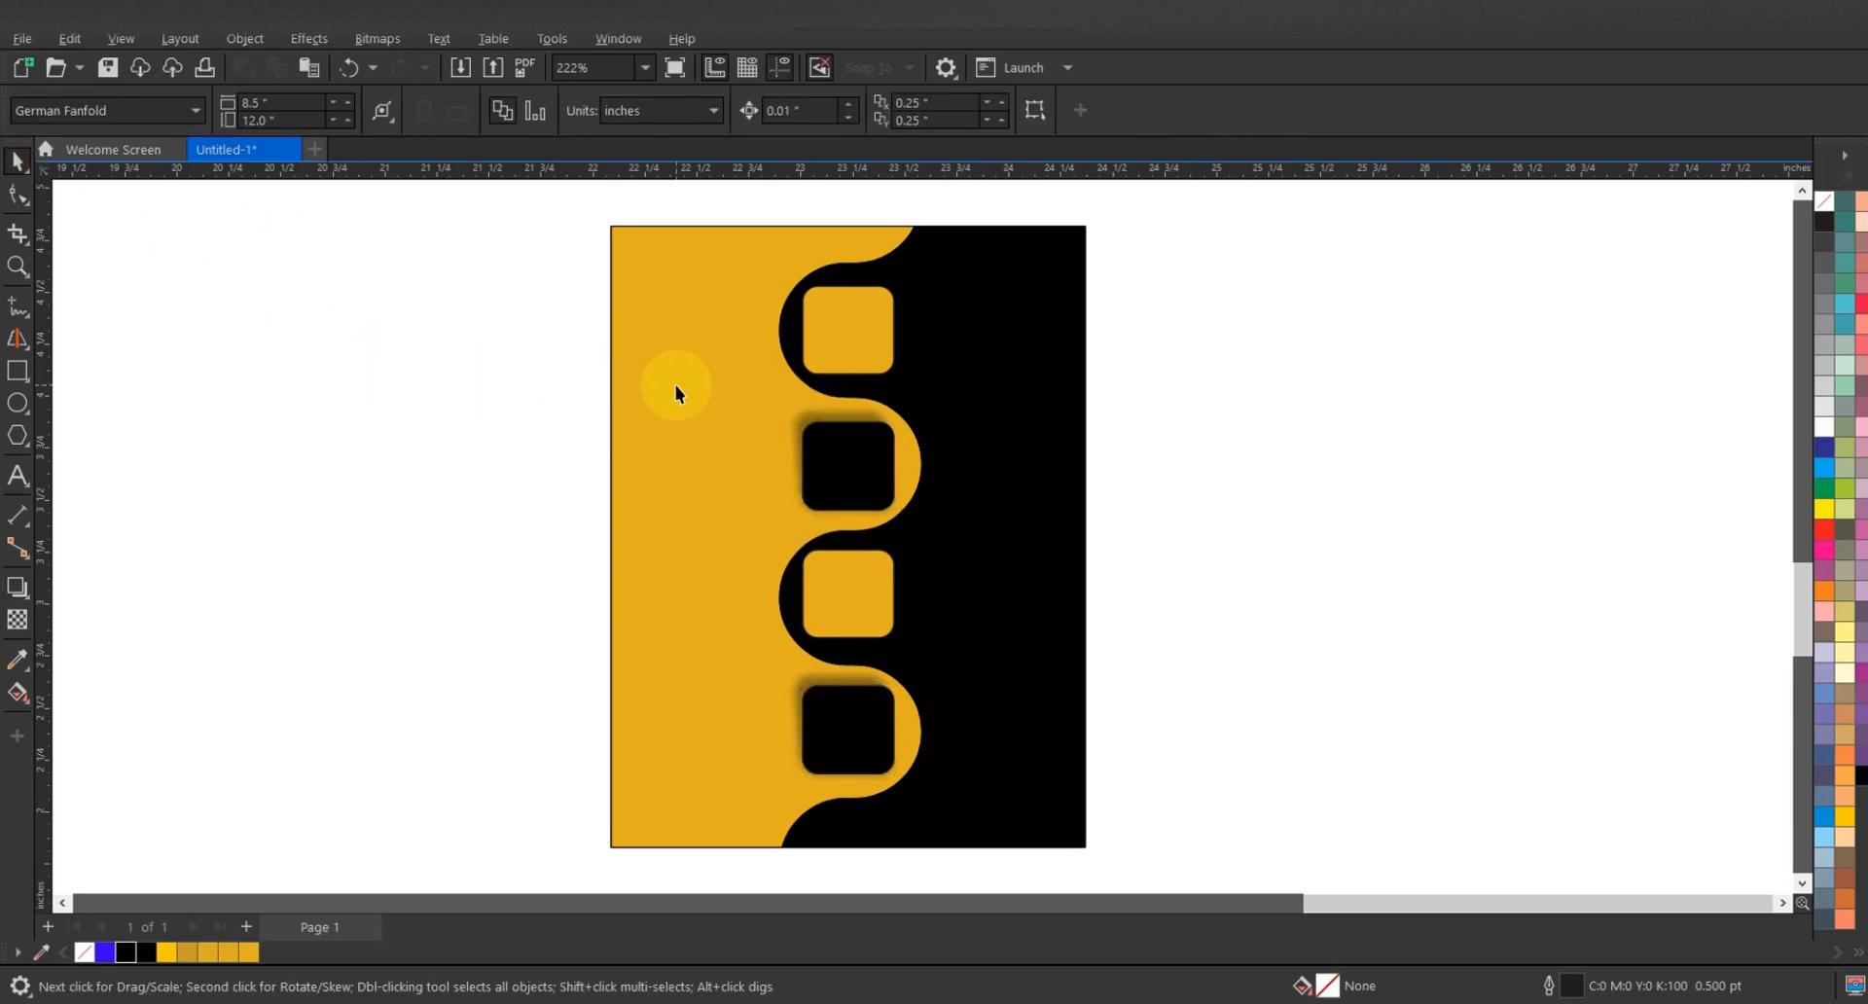
# - Draw a circle about 0.315 inches in diameter on the uppermost golden rounded square
pyautogui.click(18, 403)
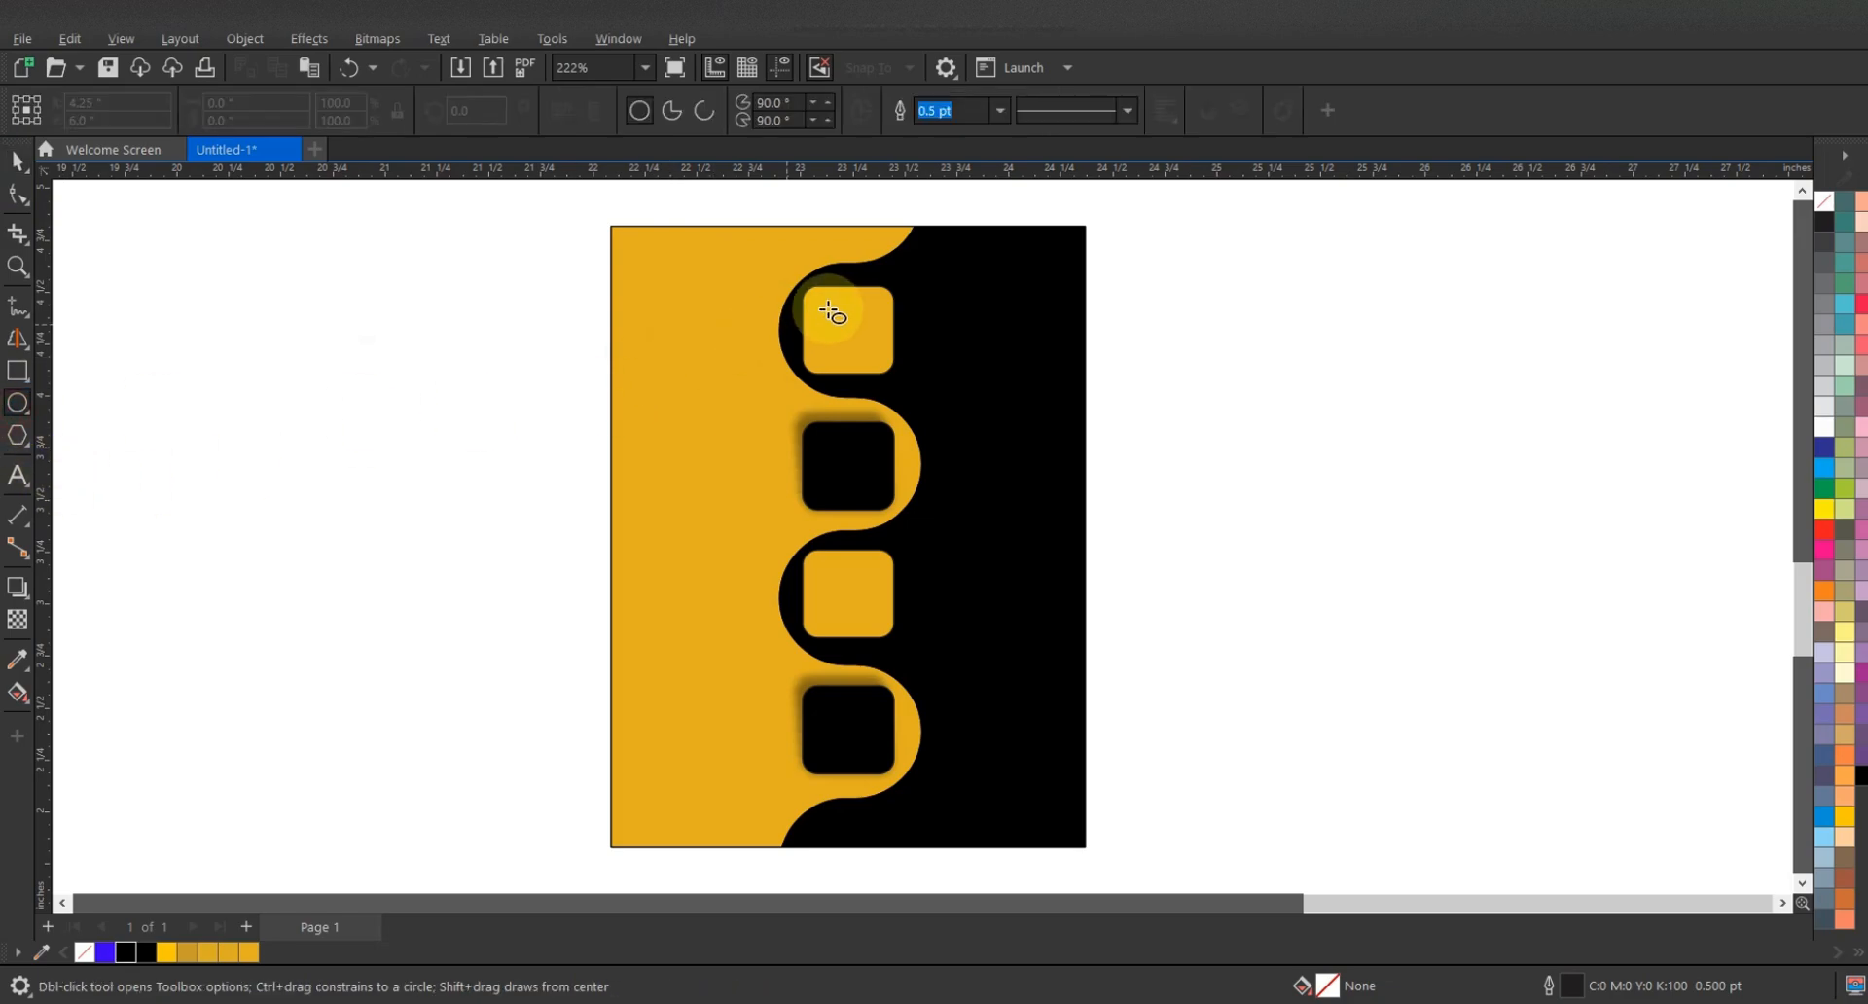
pyautogui.moveTo(818, 305); pyautogui.dragTo(865, 368)
pyautogui.click(16, 161)
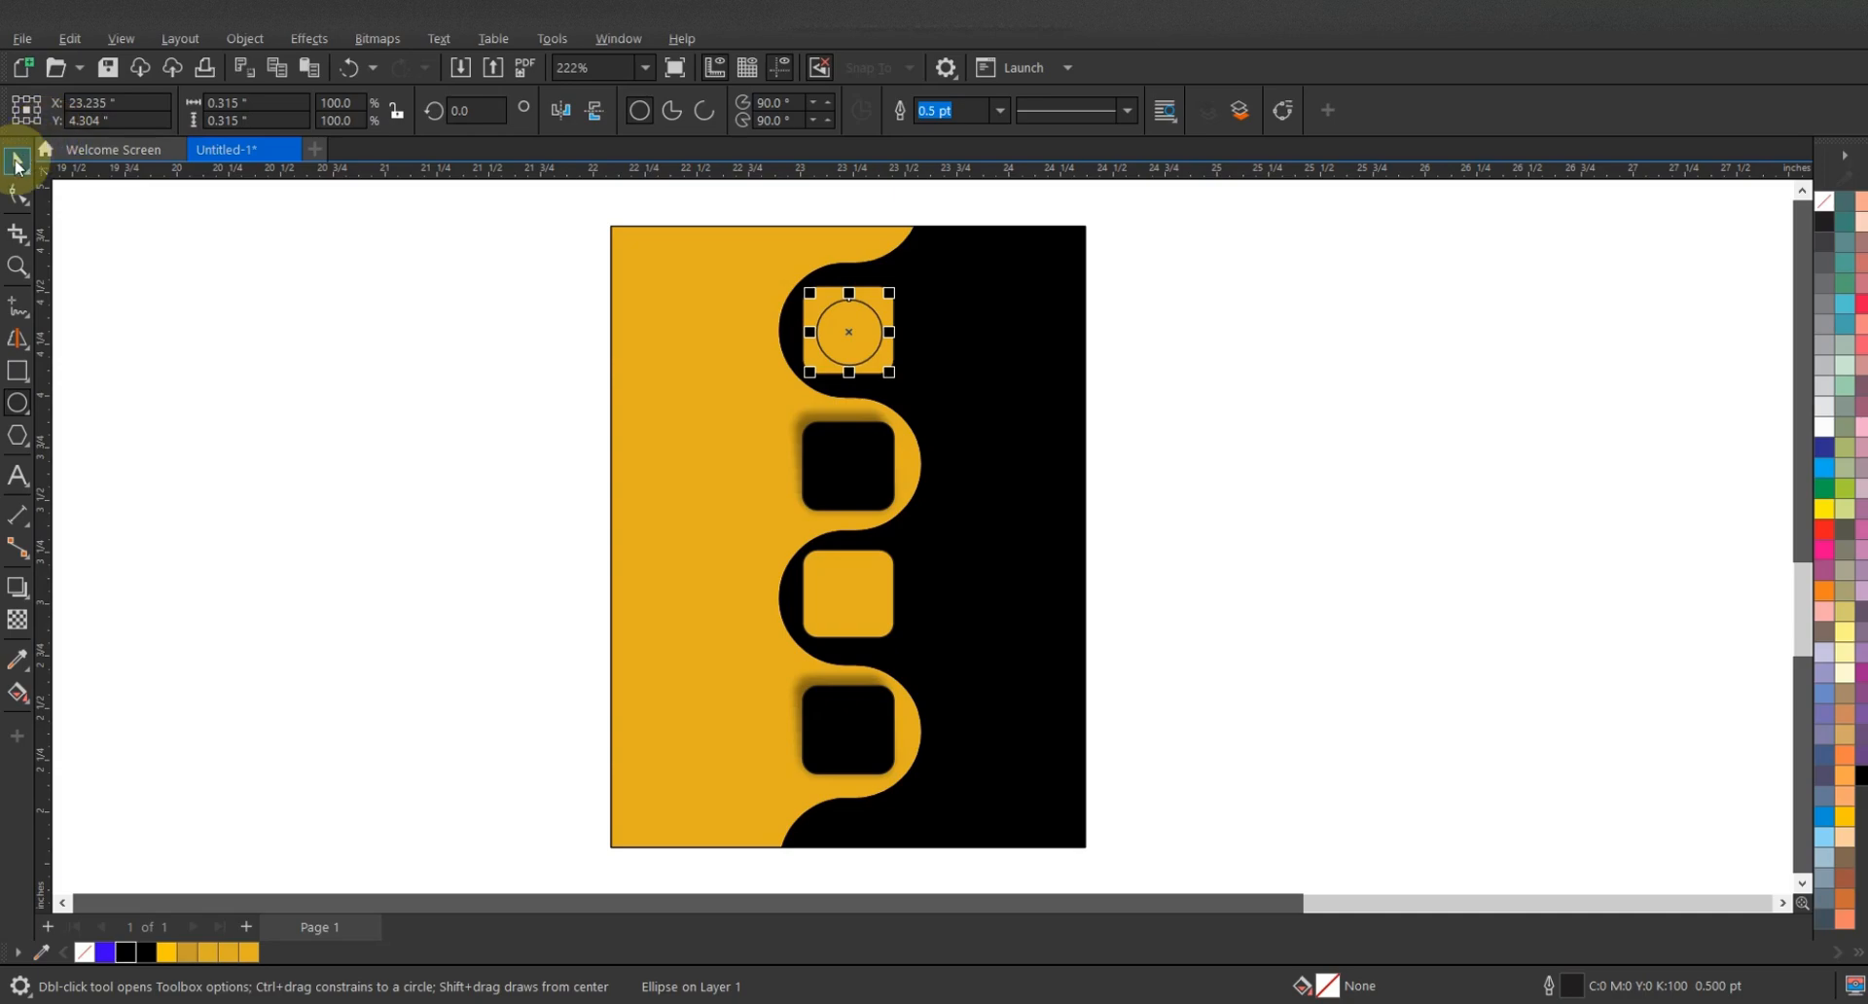
# - Centre the circle on the uppermost golden square and enlarge it to about 0.344 inches
pyautogui.click(847, 332)
pyautogui.click(867, 313)
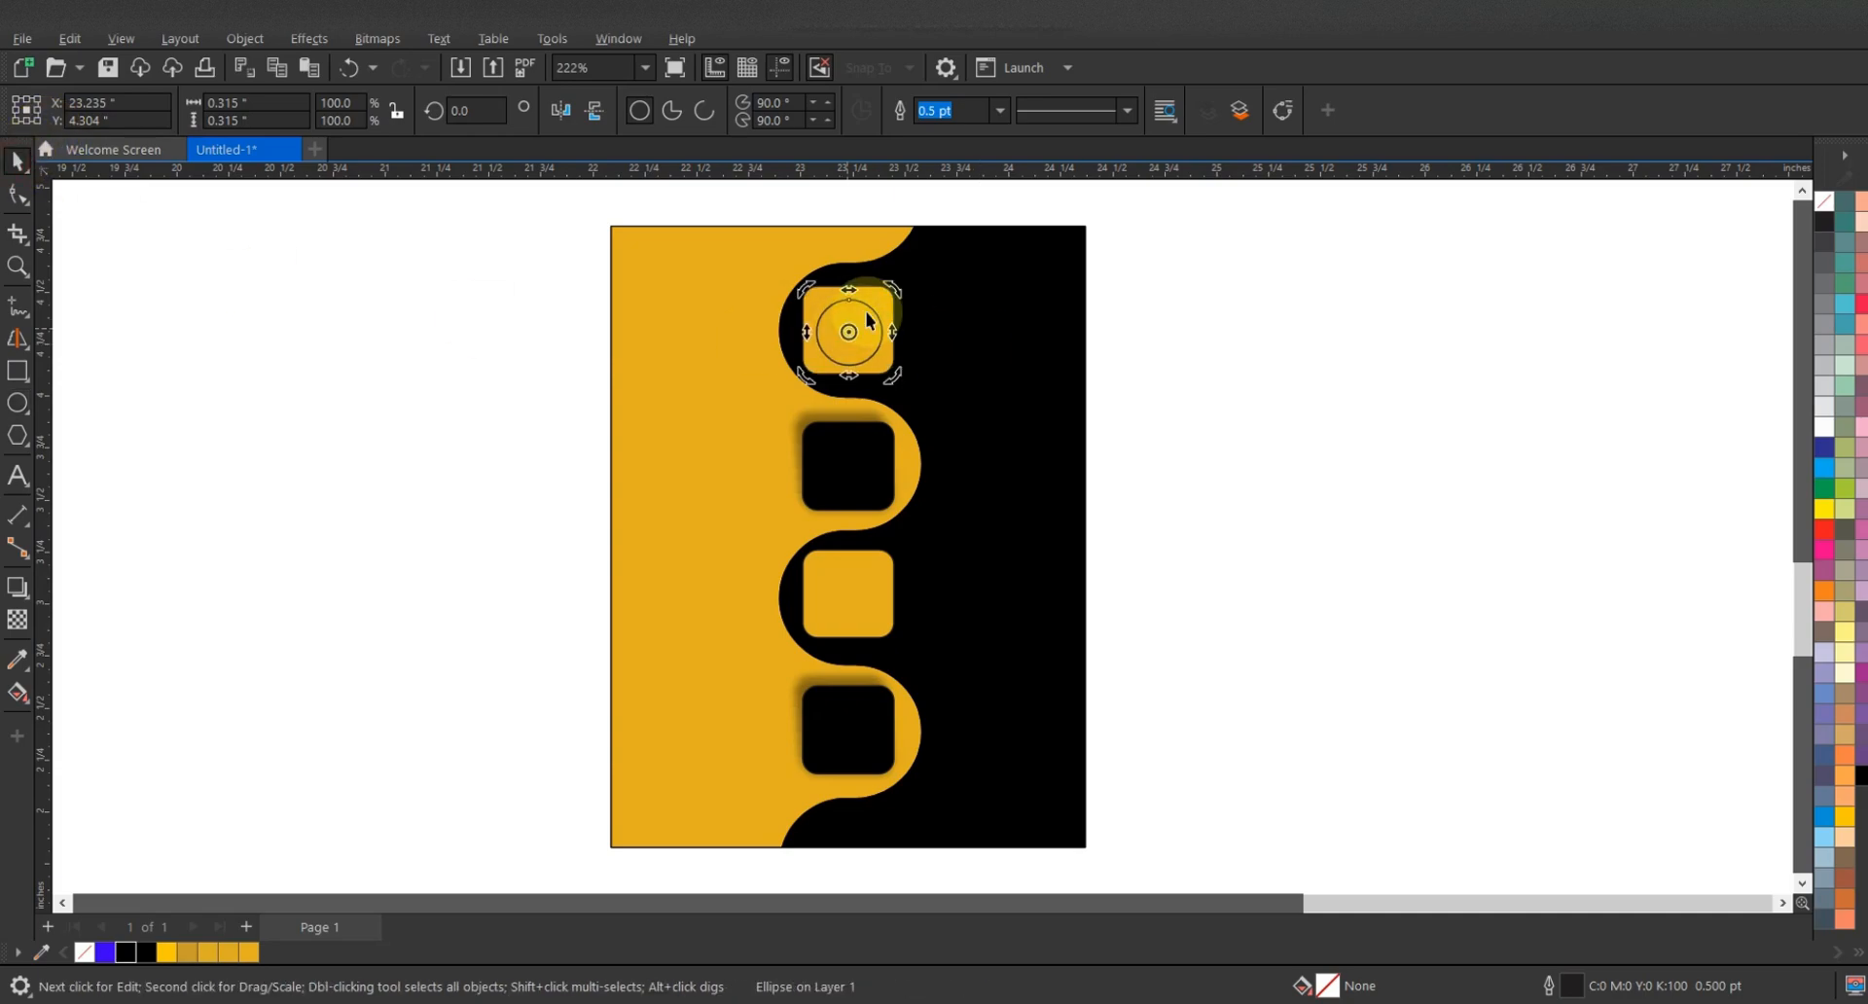
pyautogui.keyDown('shift'); pyautogui.click(872, 298); pyautogui.keyUp('shift')
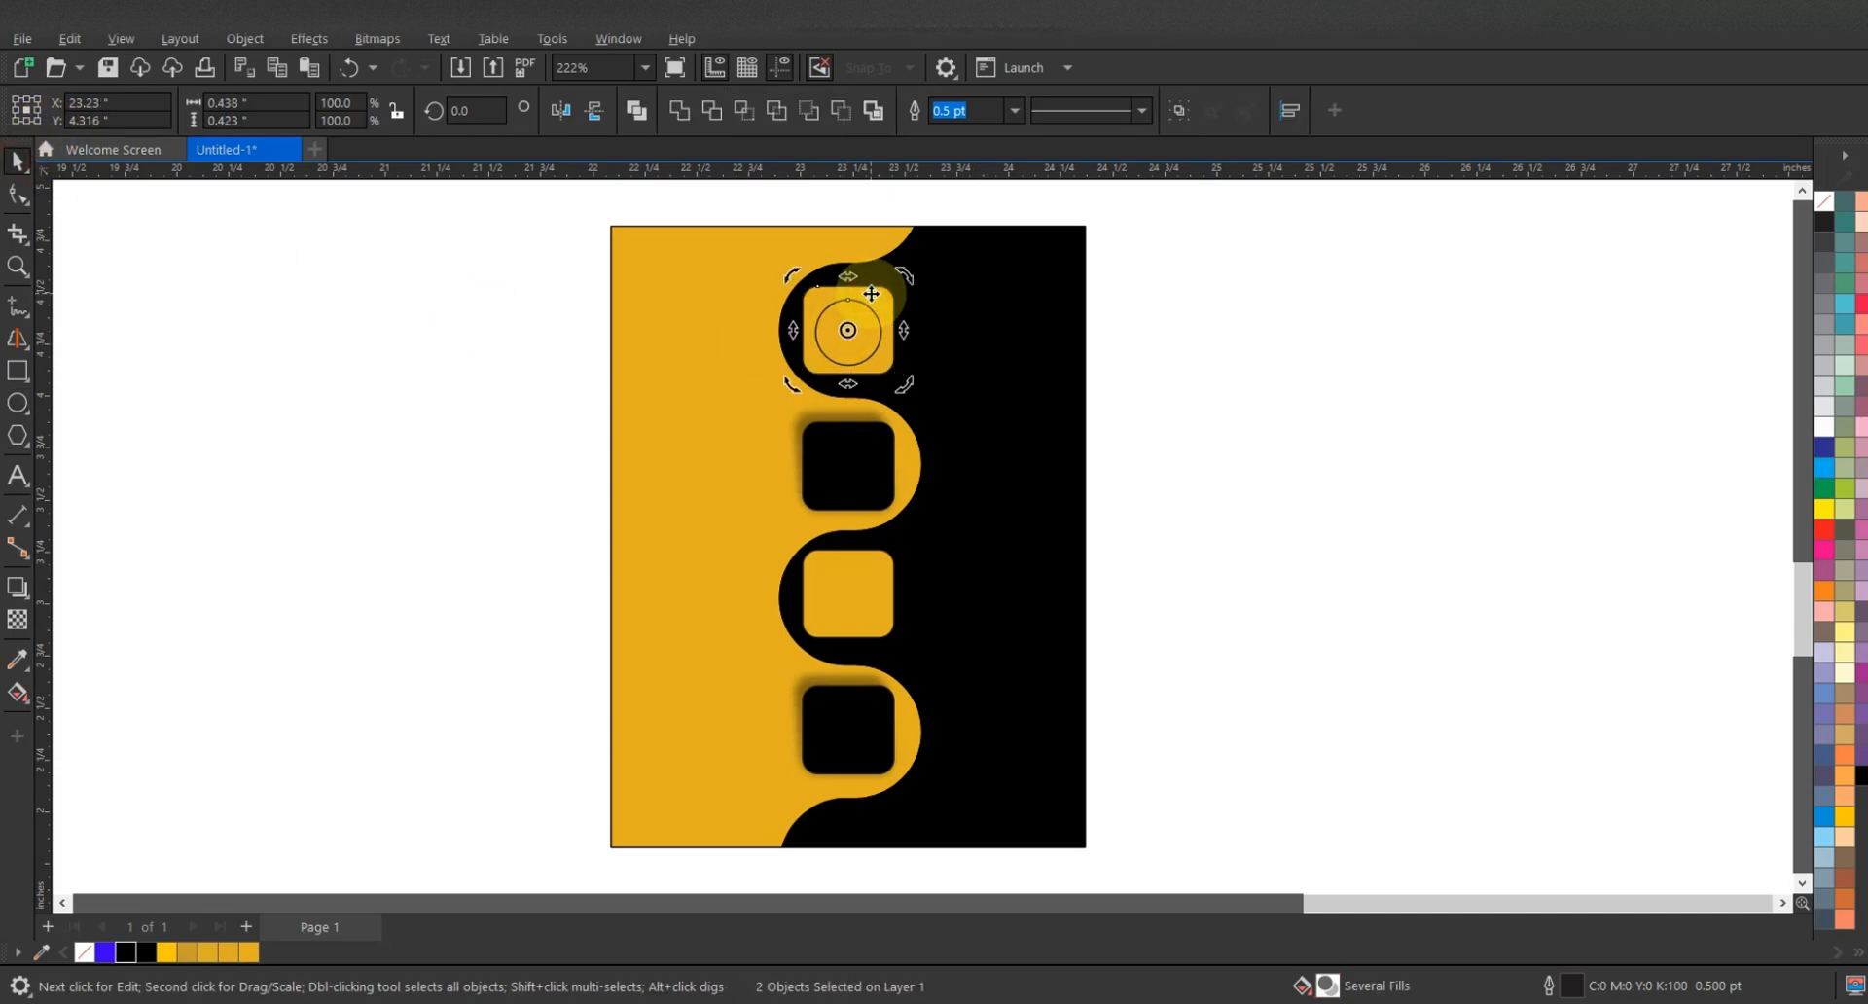
pyautogui.click(1167, 355)
pyautogui.click(860, 312)
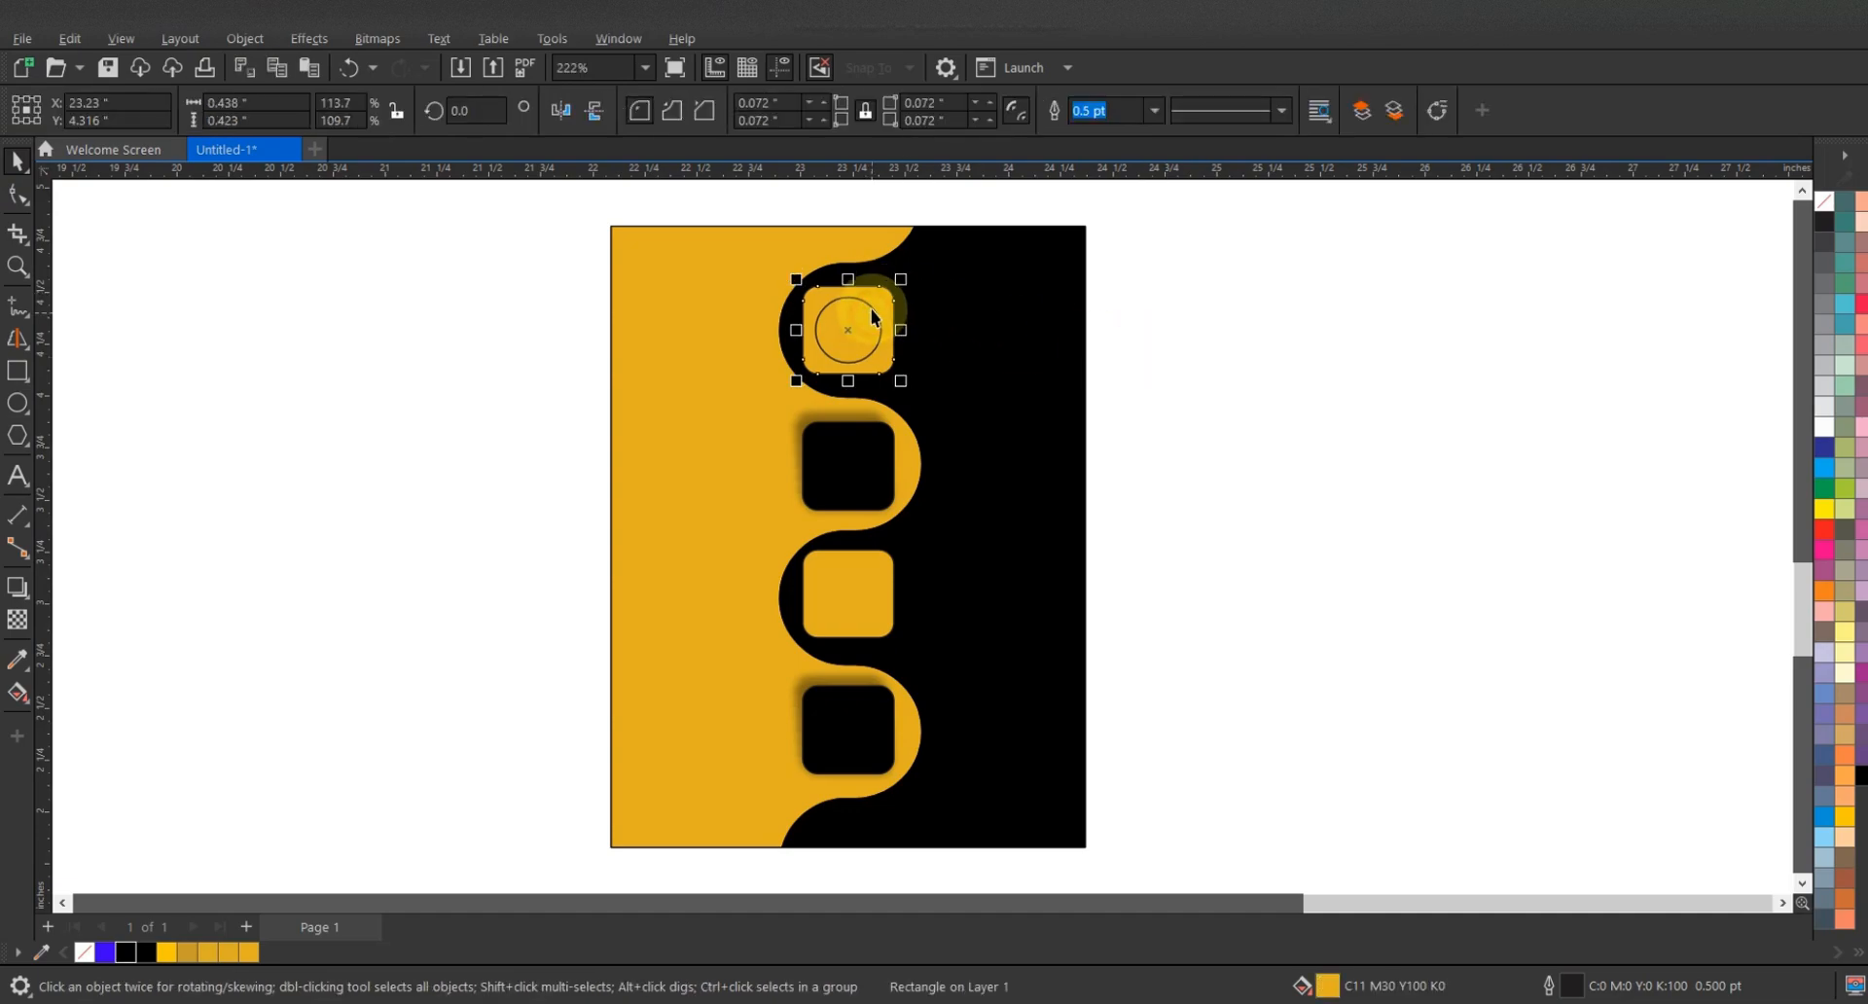
pyautogui.click(879, 302)
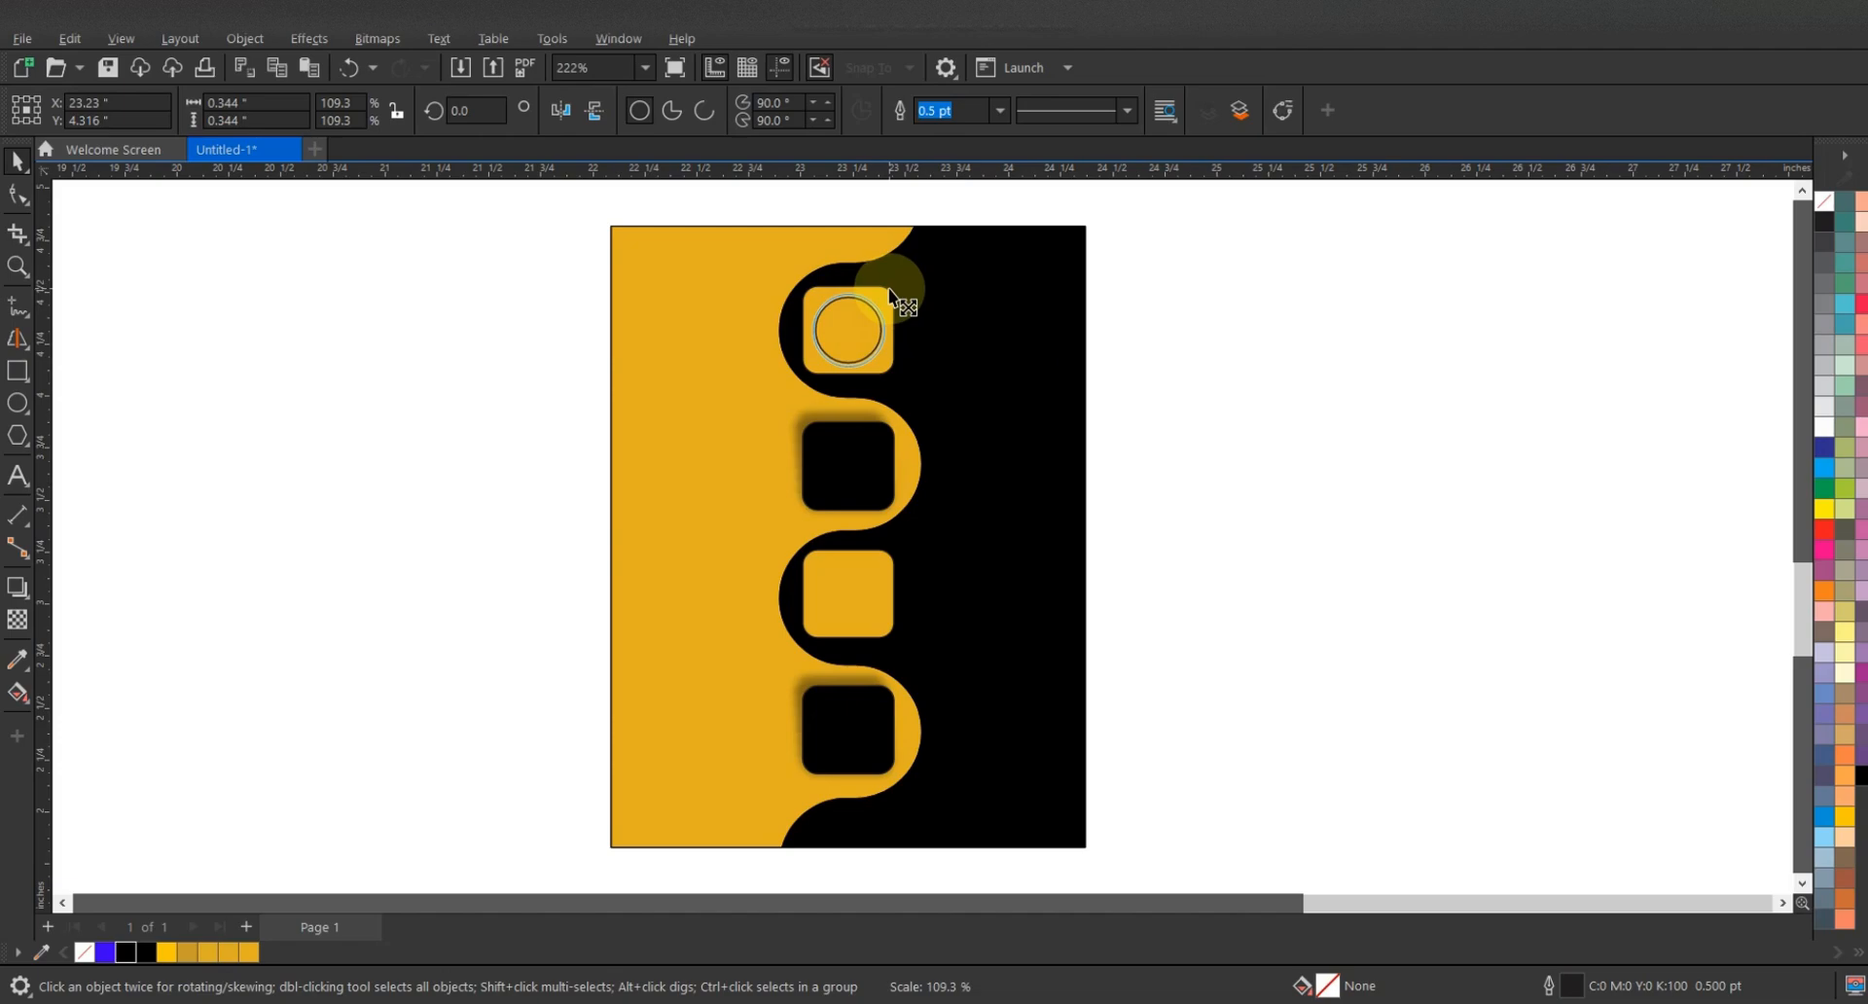
pyautogui.moveTo(891, 292); pyautogui.dragTo(889, 292)
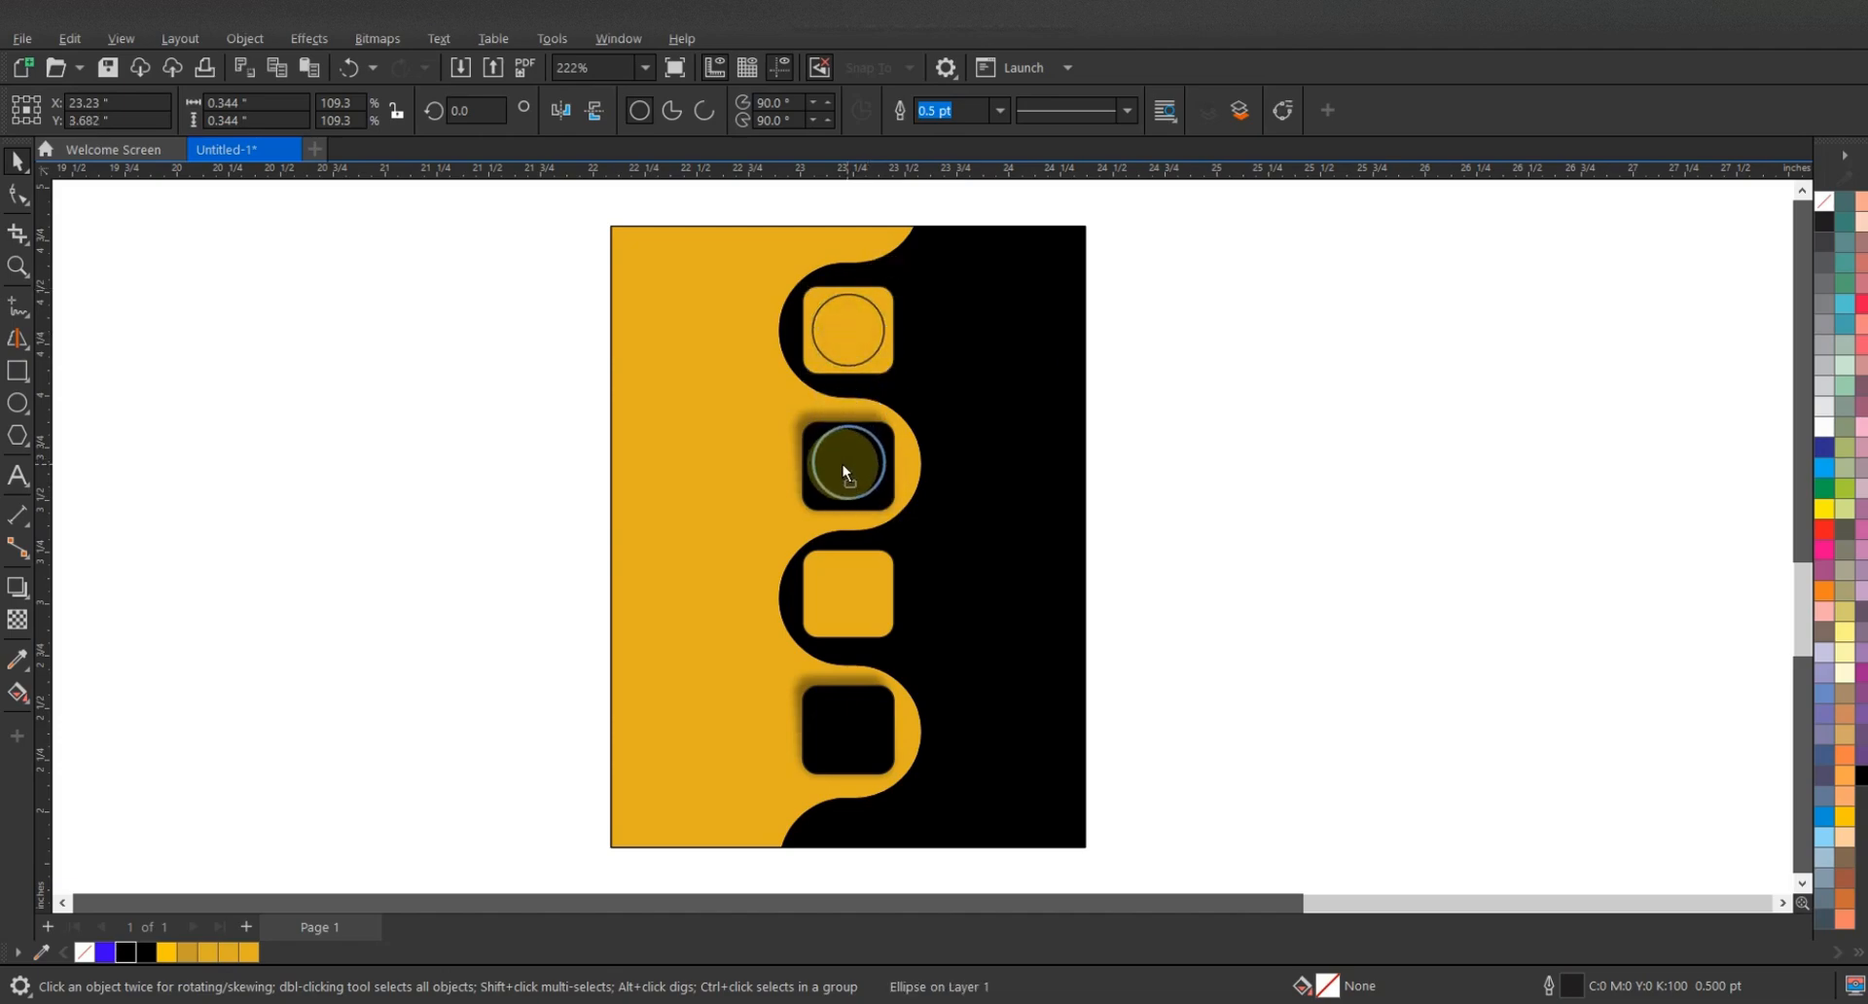
# - Copy the circle down onto the second square and repeat the duplication for the third and fourth squares
pyautogui.moveTo(843, 467); pyautogui.dragTo(843, 467)
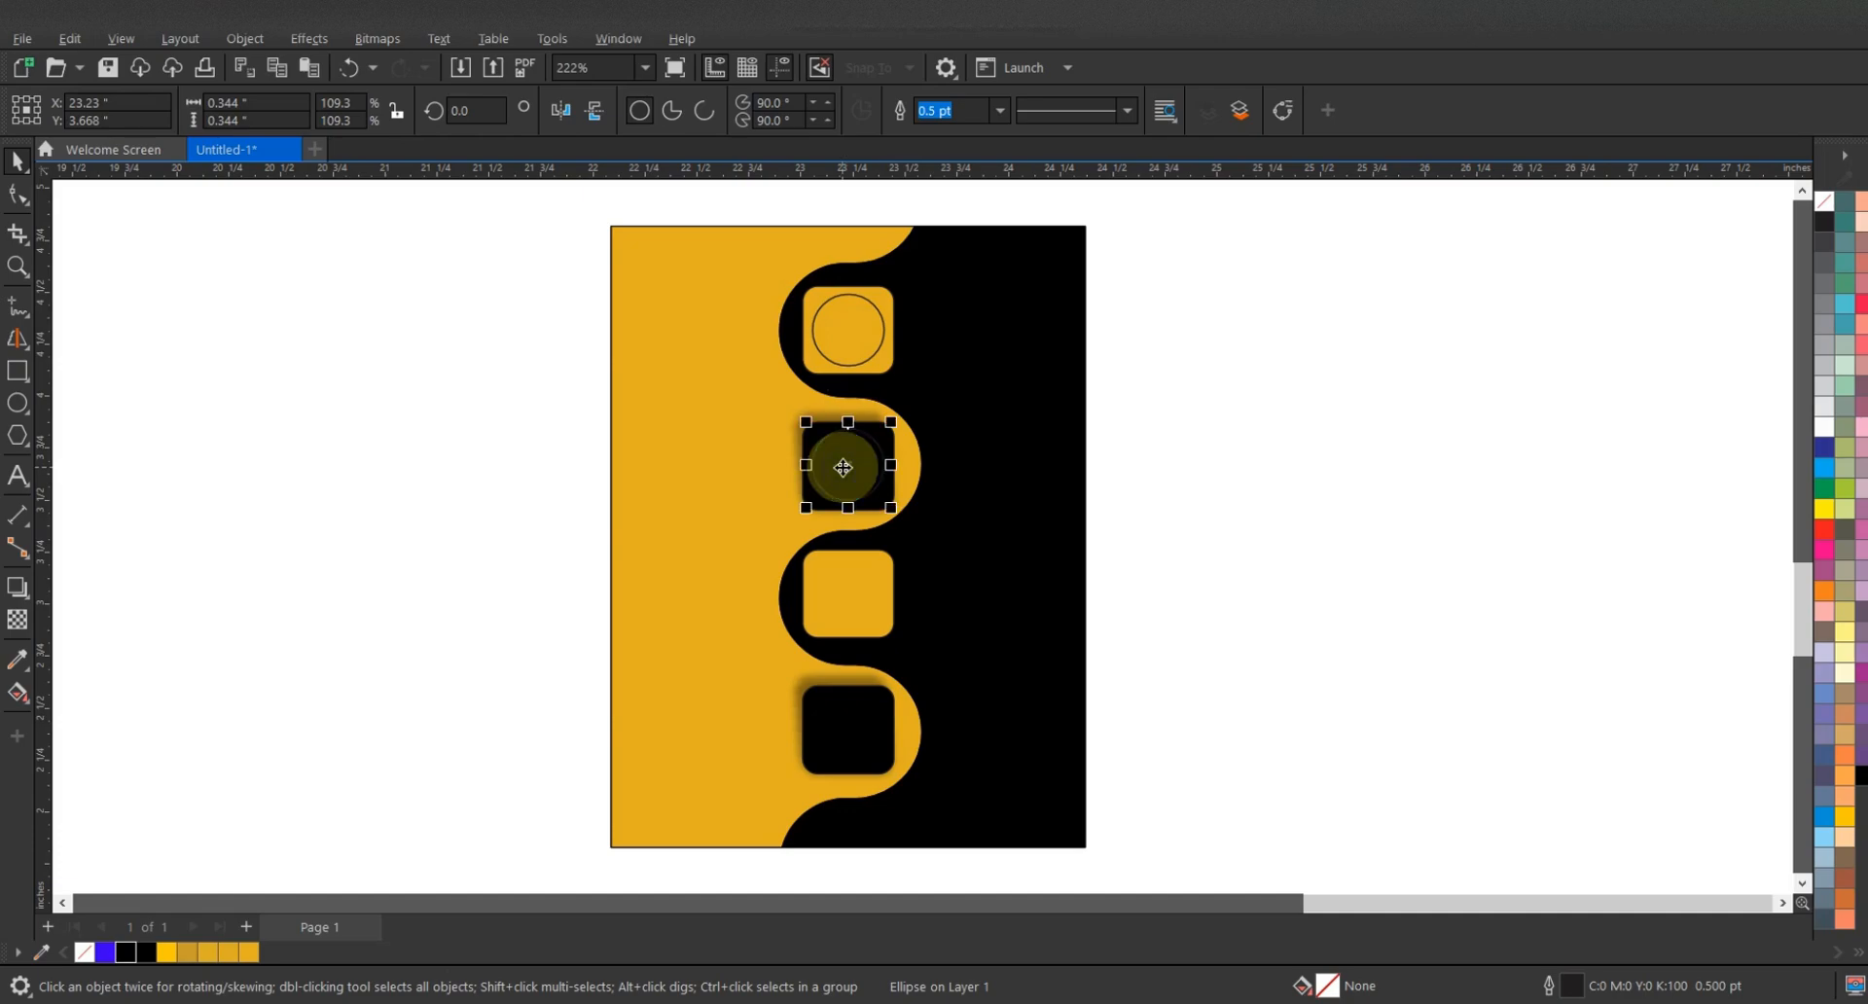
pyautogui.hotkey('ctrl', 'r')
pyautogui.hotkey('ctrl', 'r')
pyautogui.click(1222, 613)
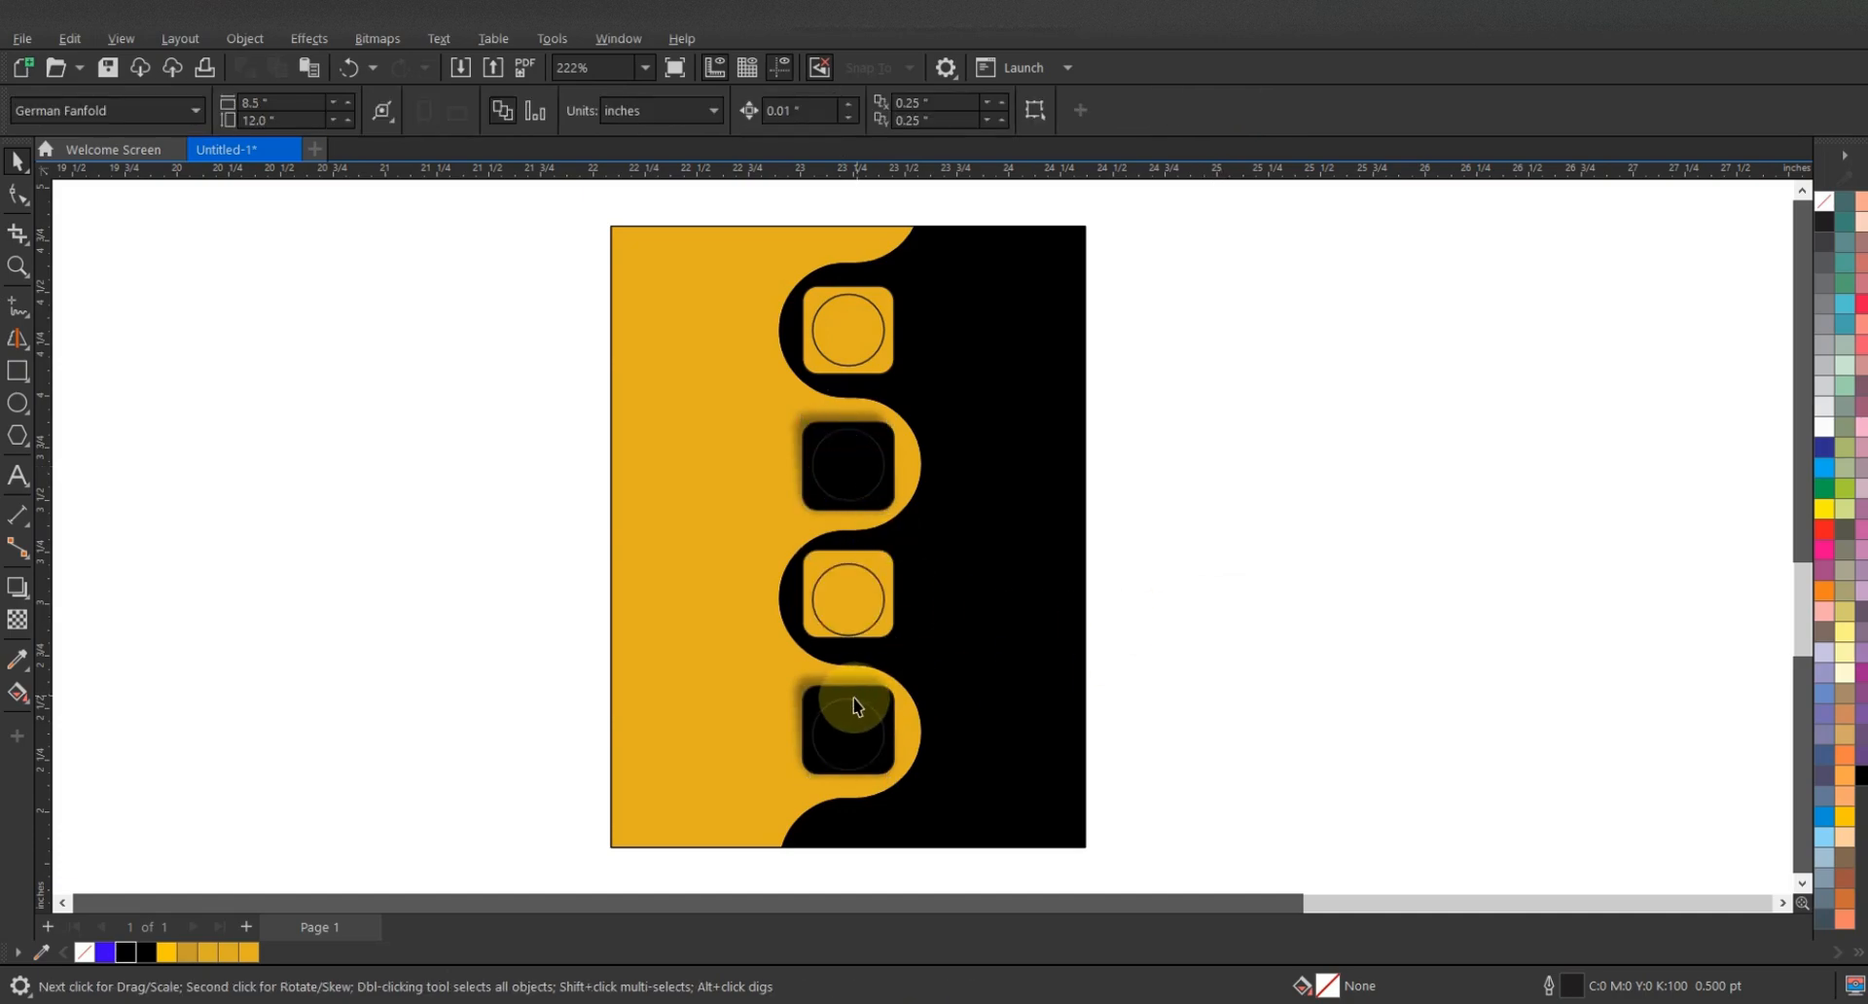
# - Centre the circles vertically on the fourth, third and second rounded squares
pyautogui.click(856, 704)
pyautogui.keyDown('shift'); pyautogui.click(825, 691); pyautogui.keyUp('shift')
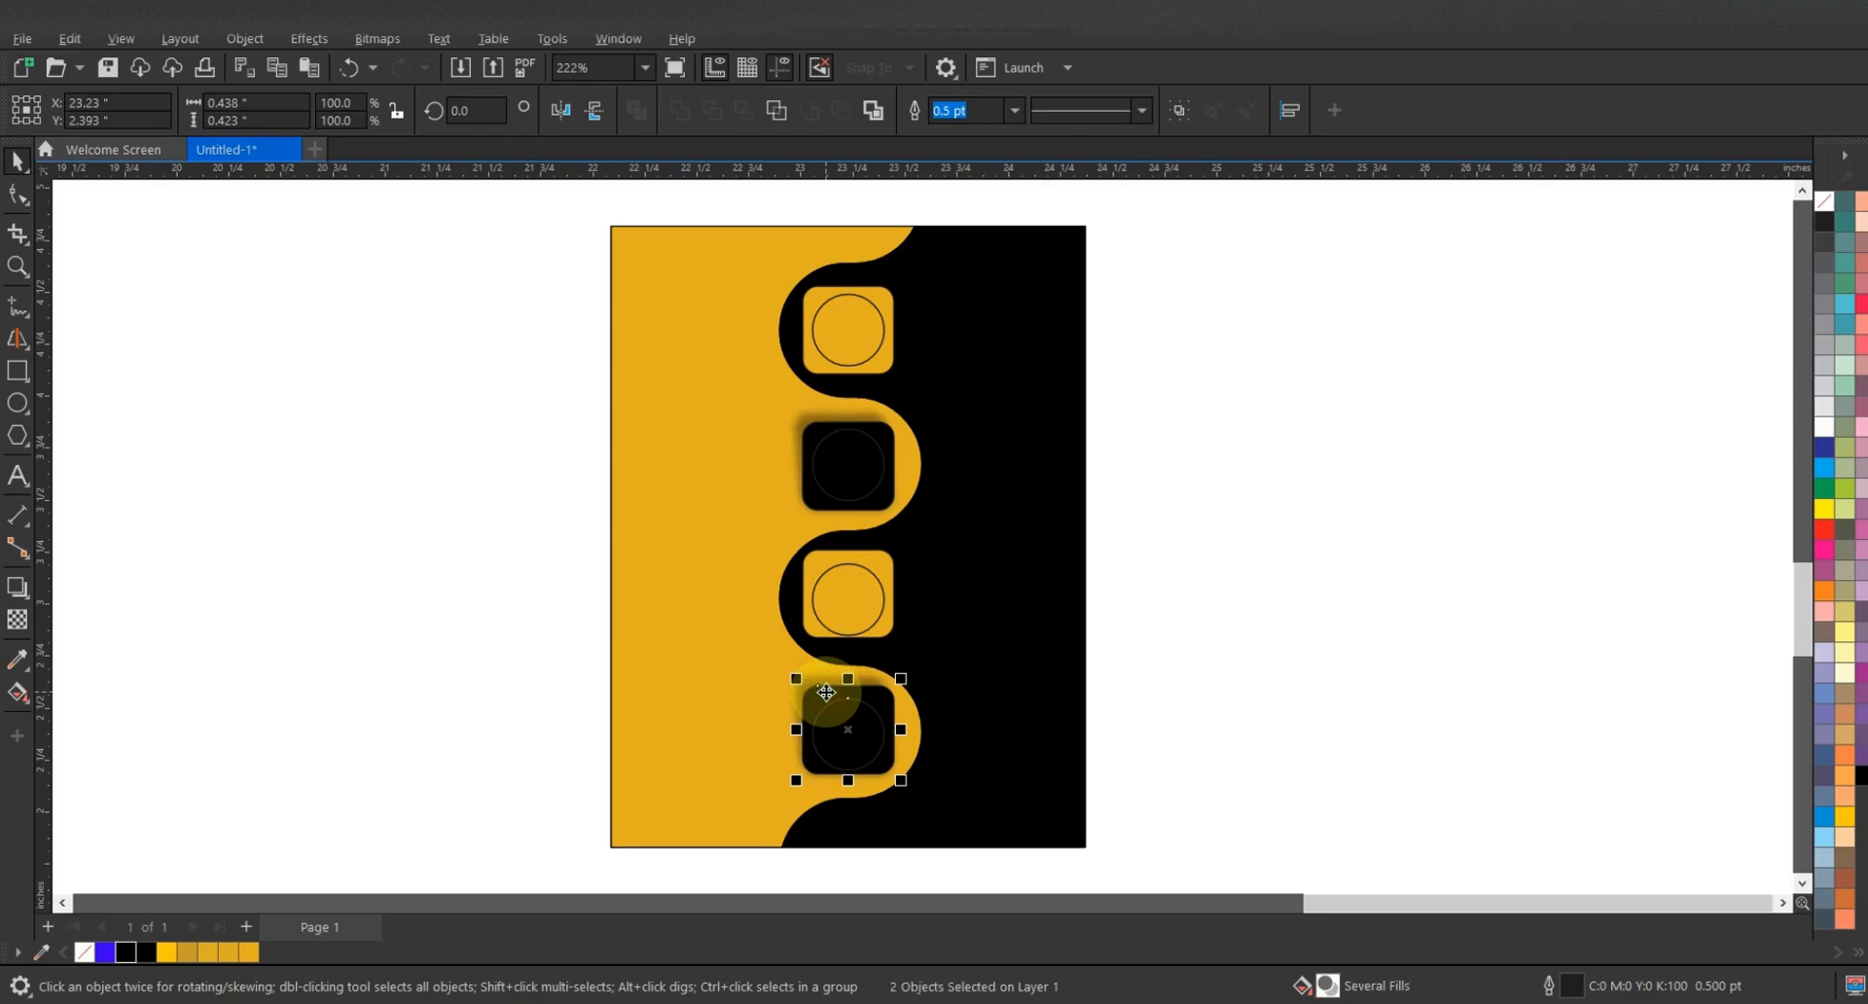
pyautogui.click(825, 561)
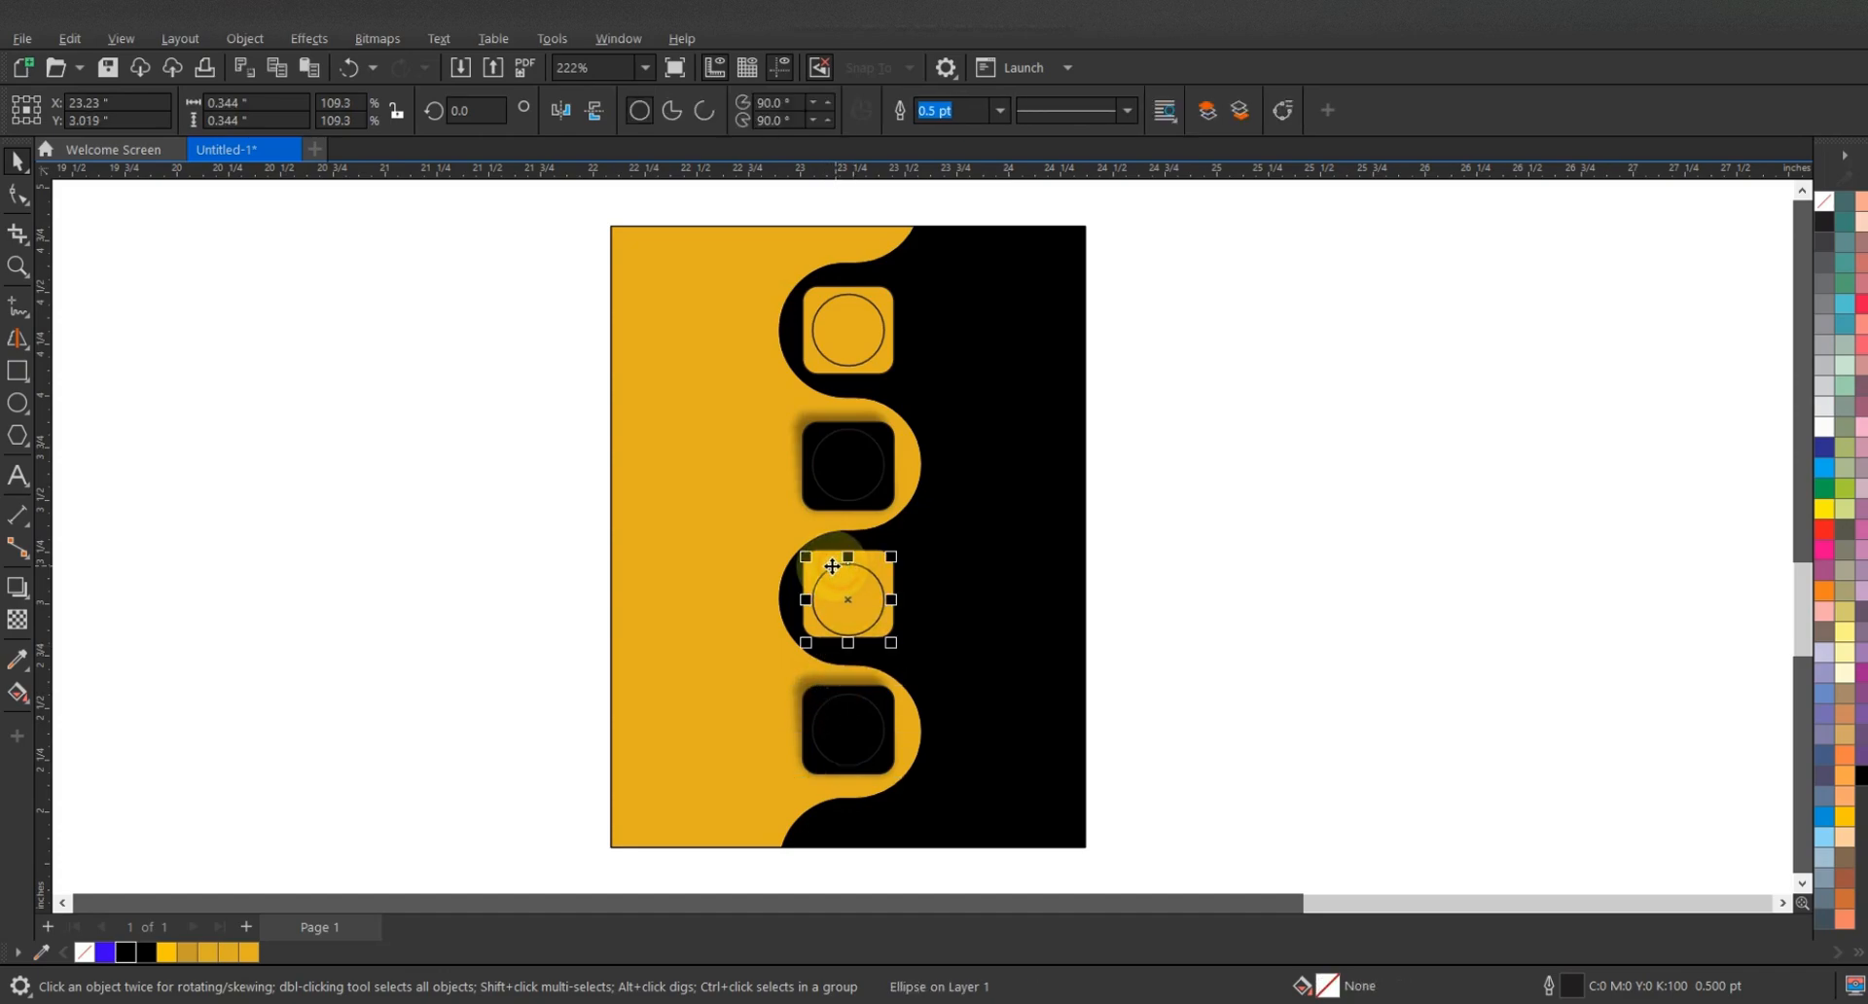
pyautogui.keyDown('shift'); pyautogui.click(825, 558); pyautogui.keyUp('shift')
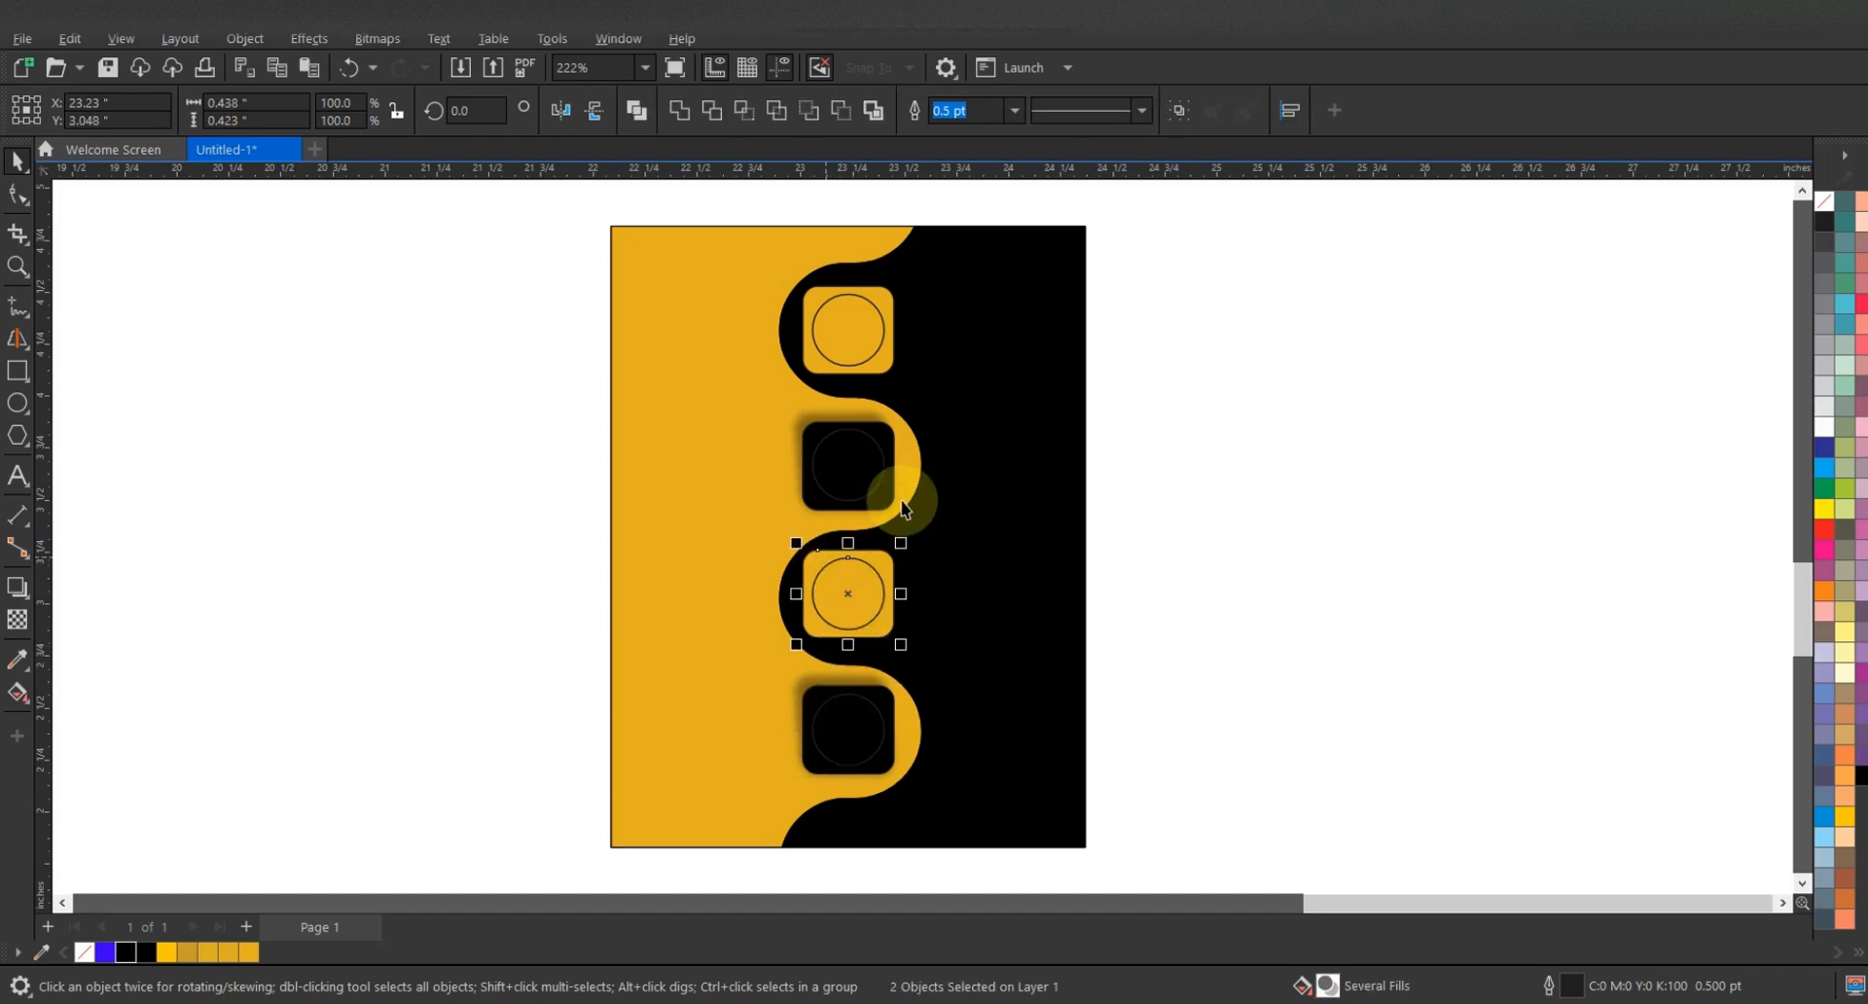
pyautogui.click(878, 462)
pyautogui.click(876, 486)
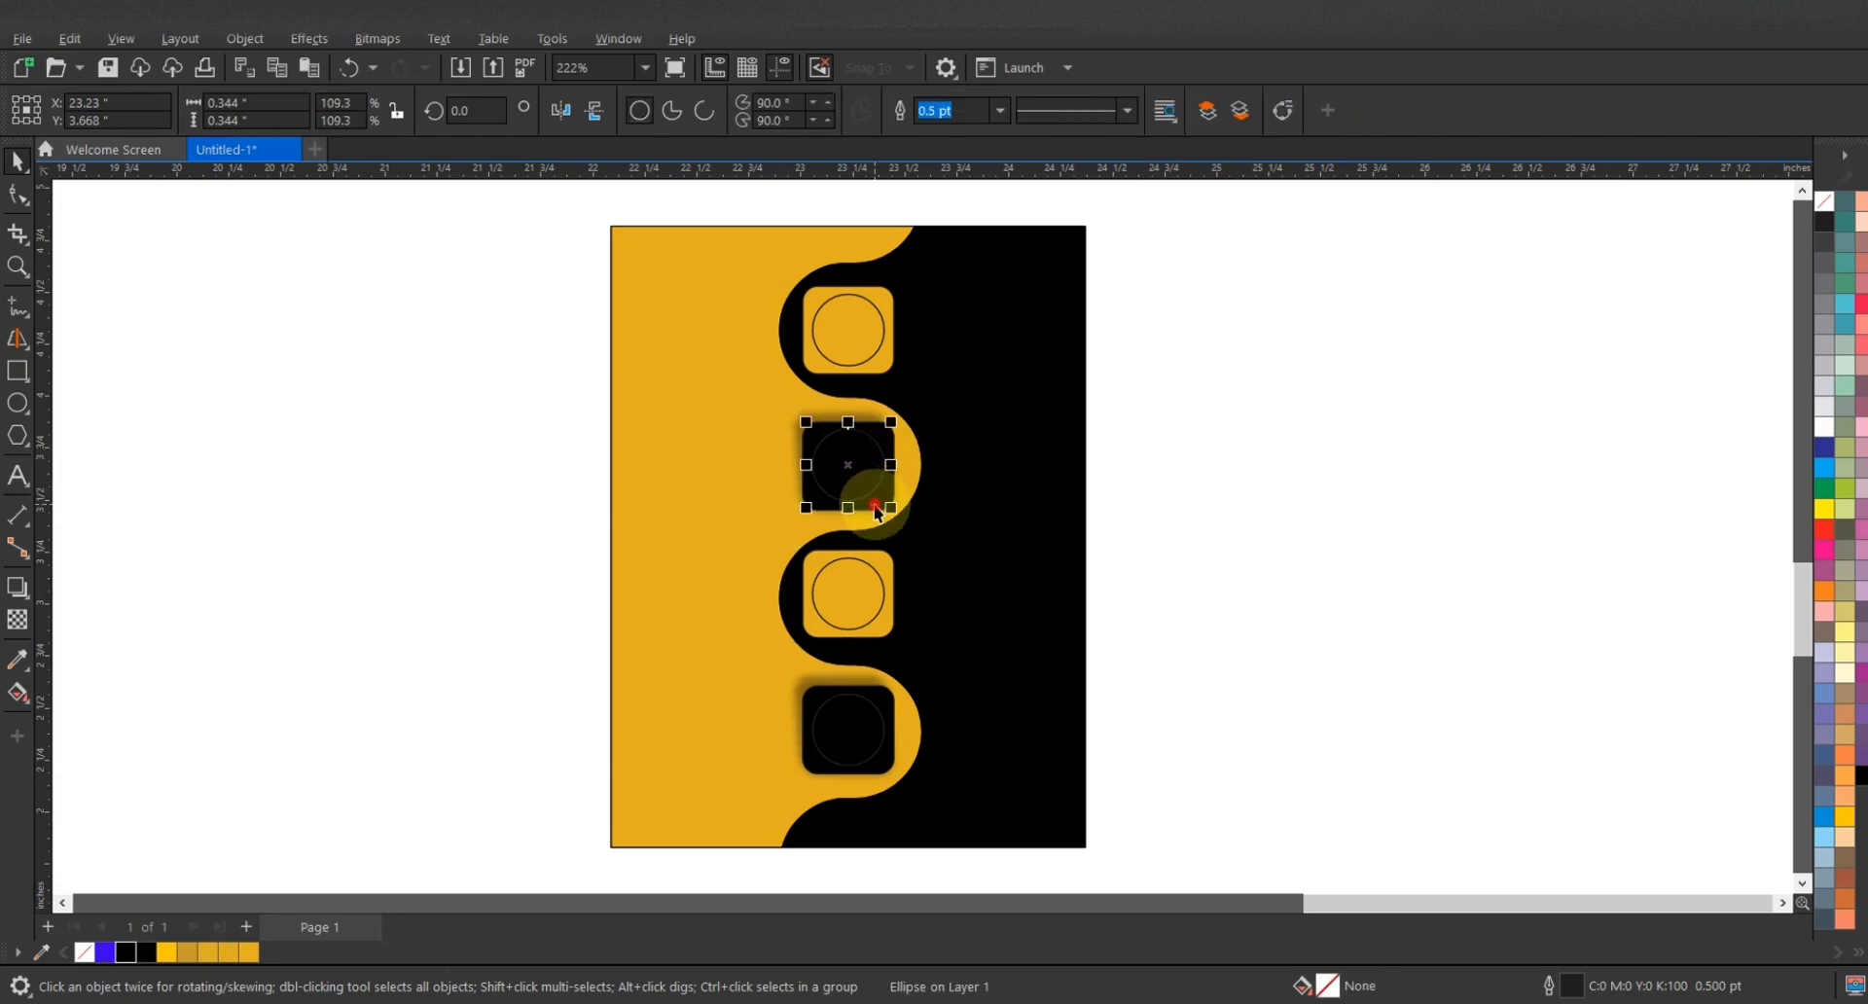
pyautogui.keyDown('shift'); pyautogui.click(876, 506); pyautogui.keyUp('shift')
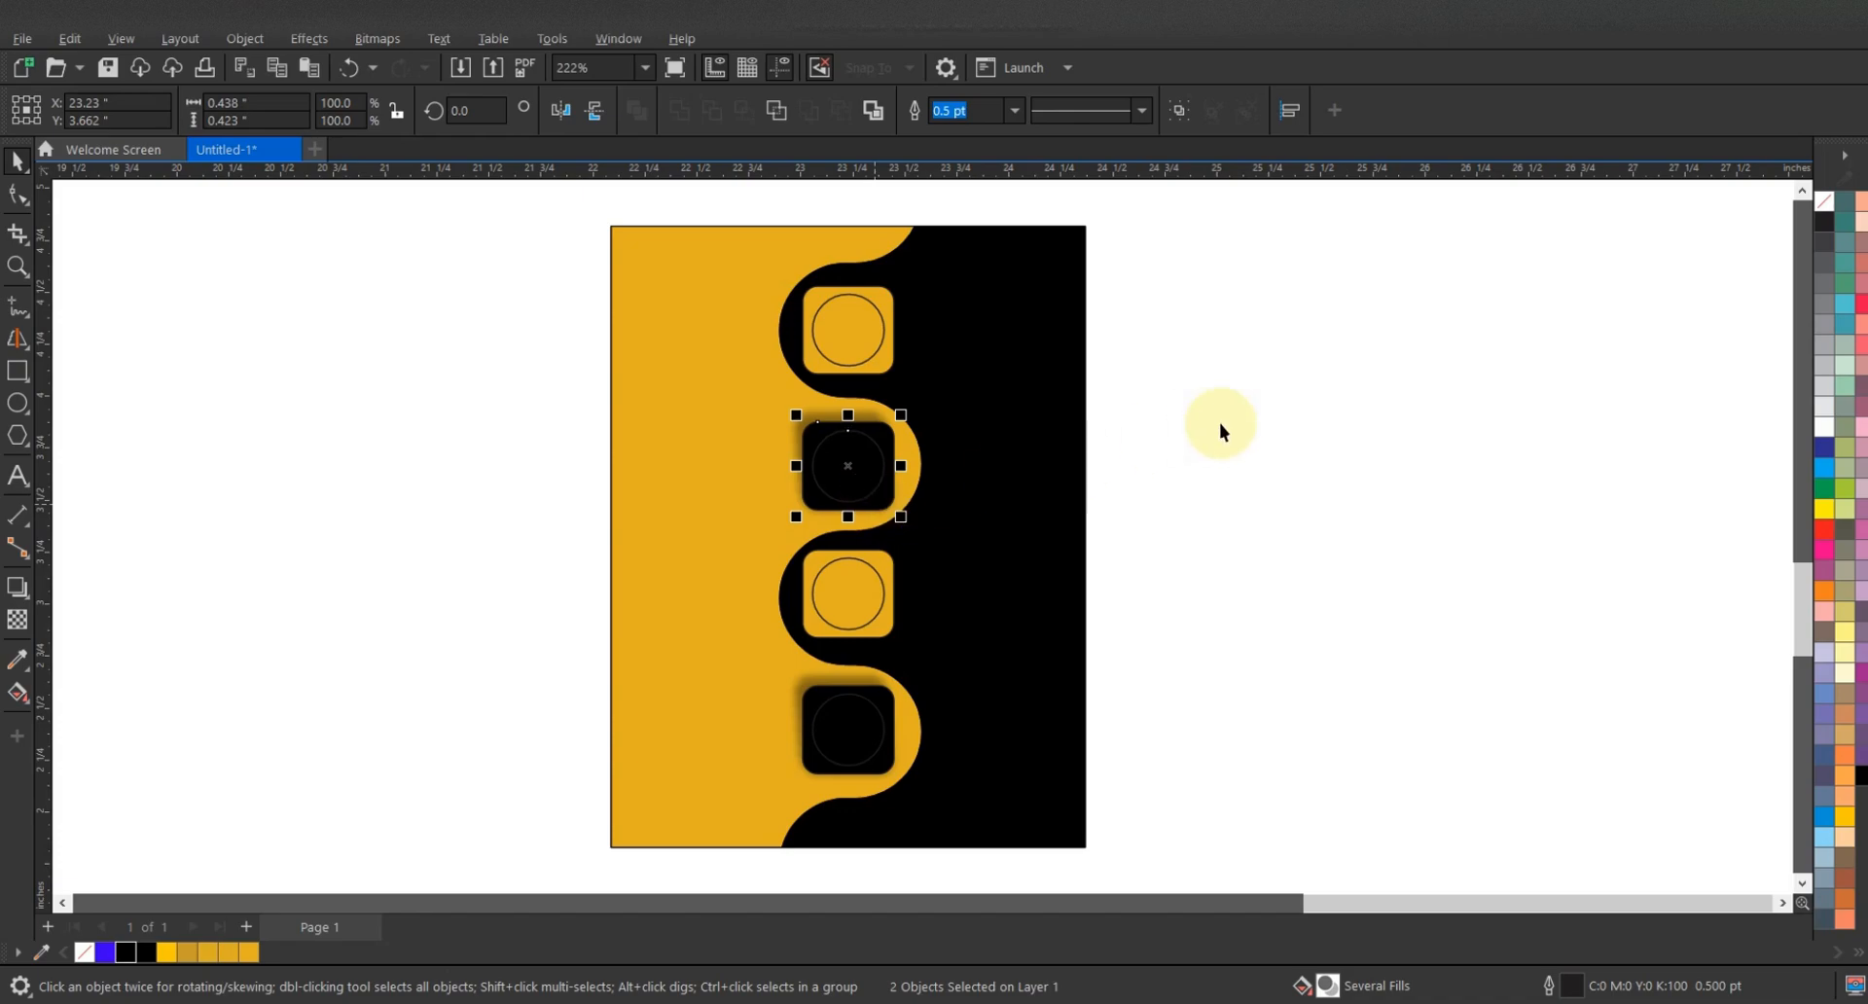
pyautogui.click(1219, 422)
# - Fill the circles on the two black squares with the golden colour and remove their outlines
pyautogui.click(834, 448)
pyautogui.click(840, 573)
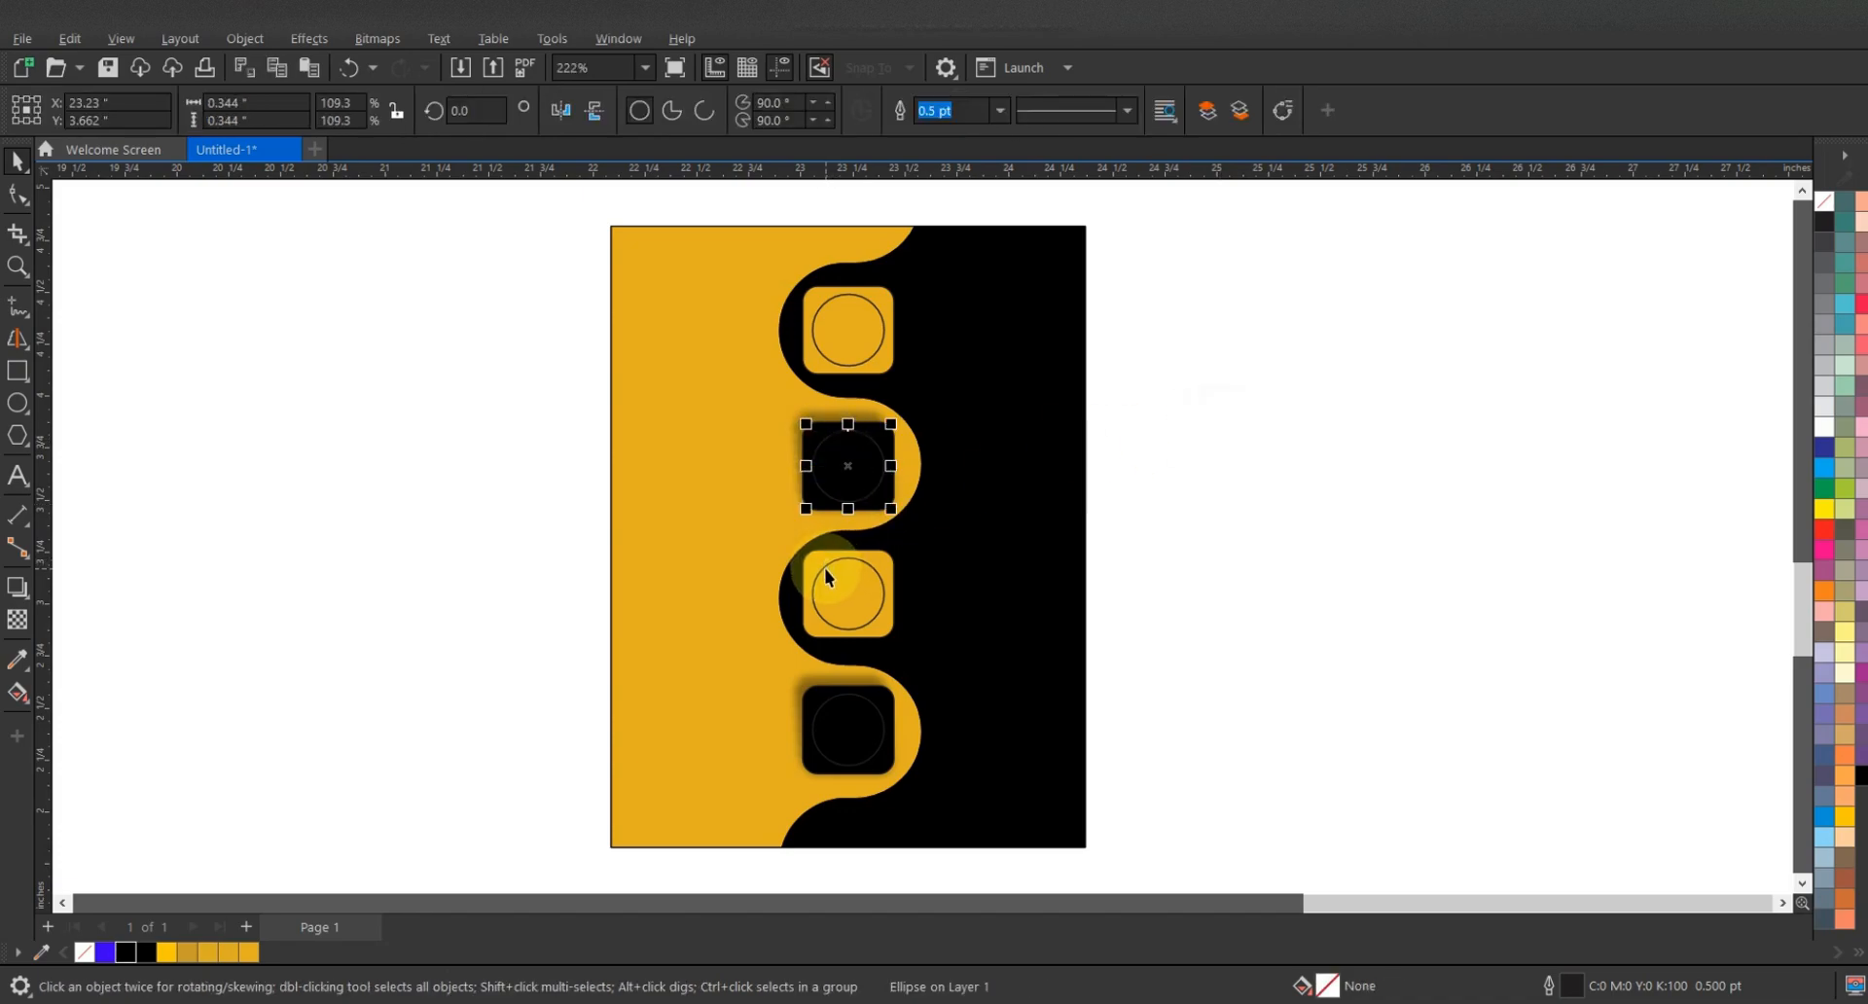
pyautogui.keyDown('shift'); pyautogui.click(834, 708); pyautogui.keyUp('shift')
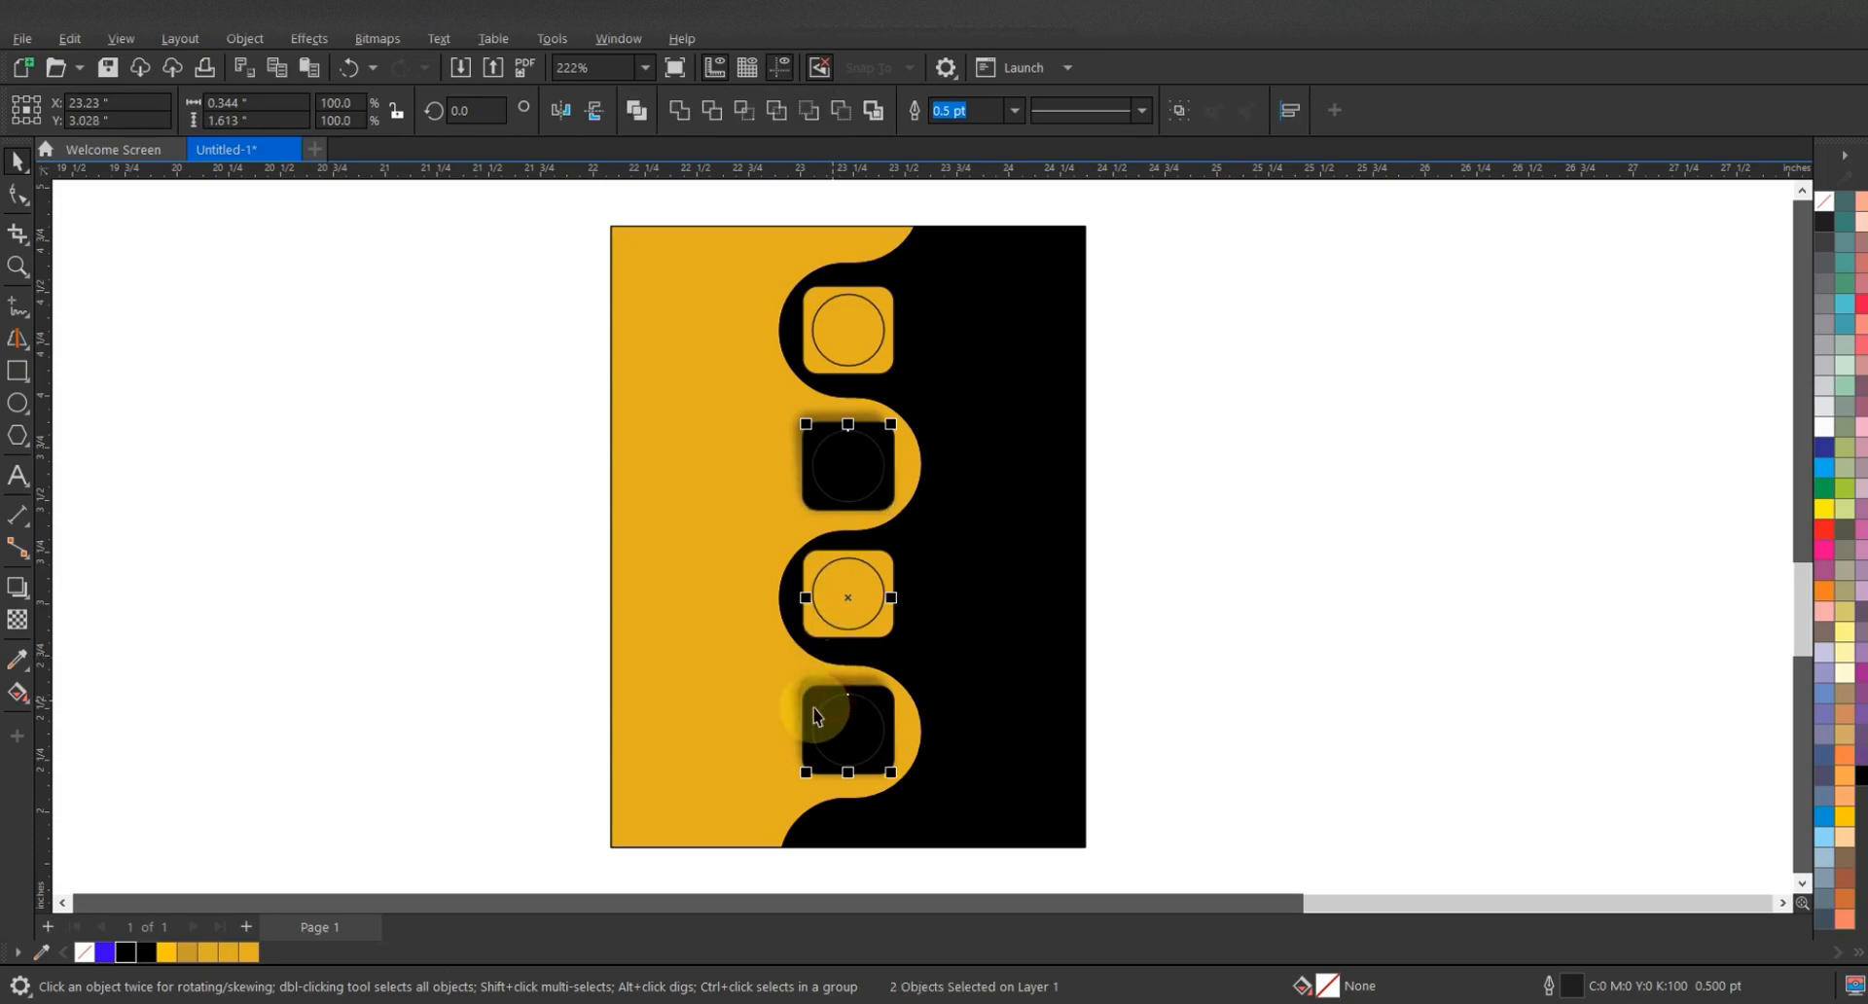
pyautogui.click(249, 961)
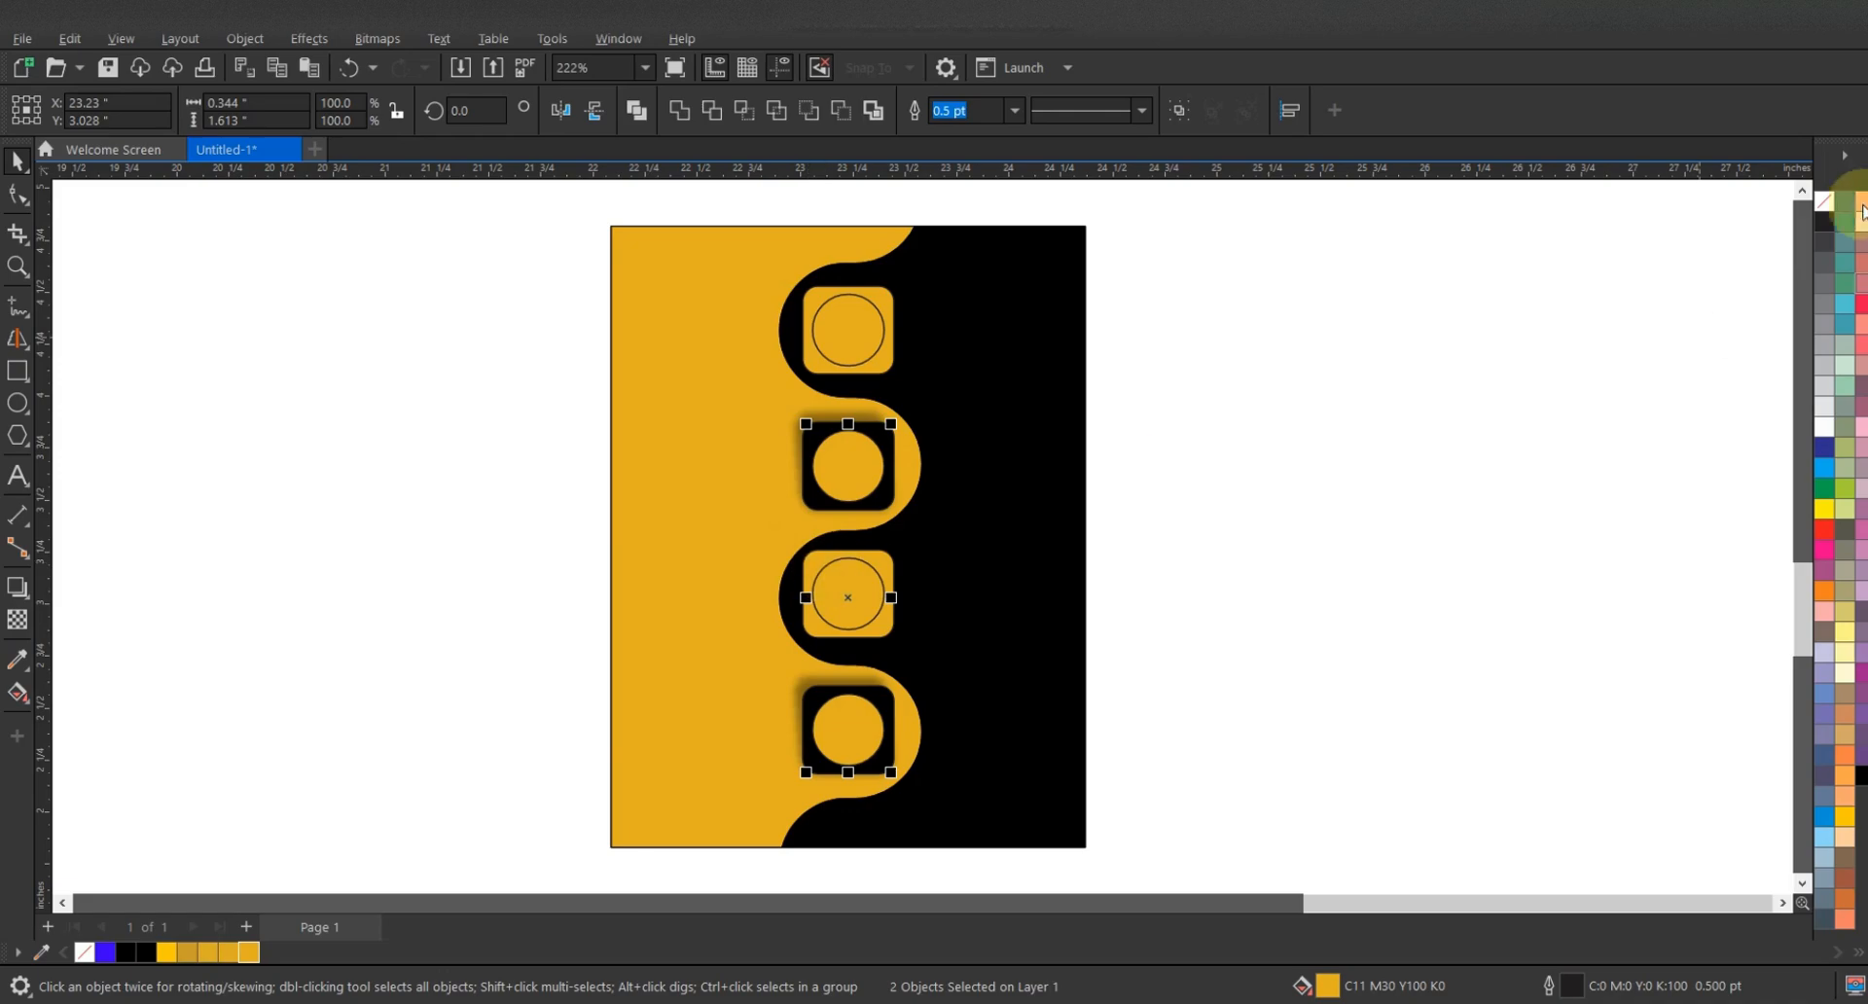
pyautogui.click(1265, 374)
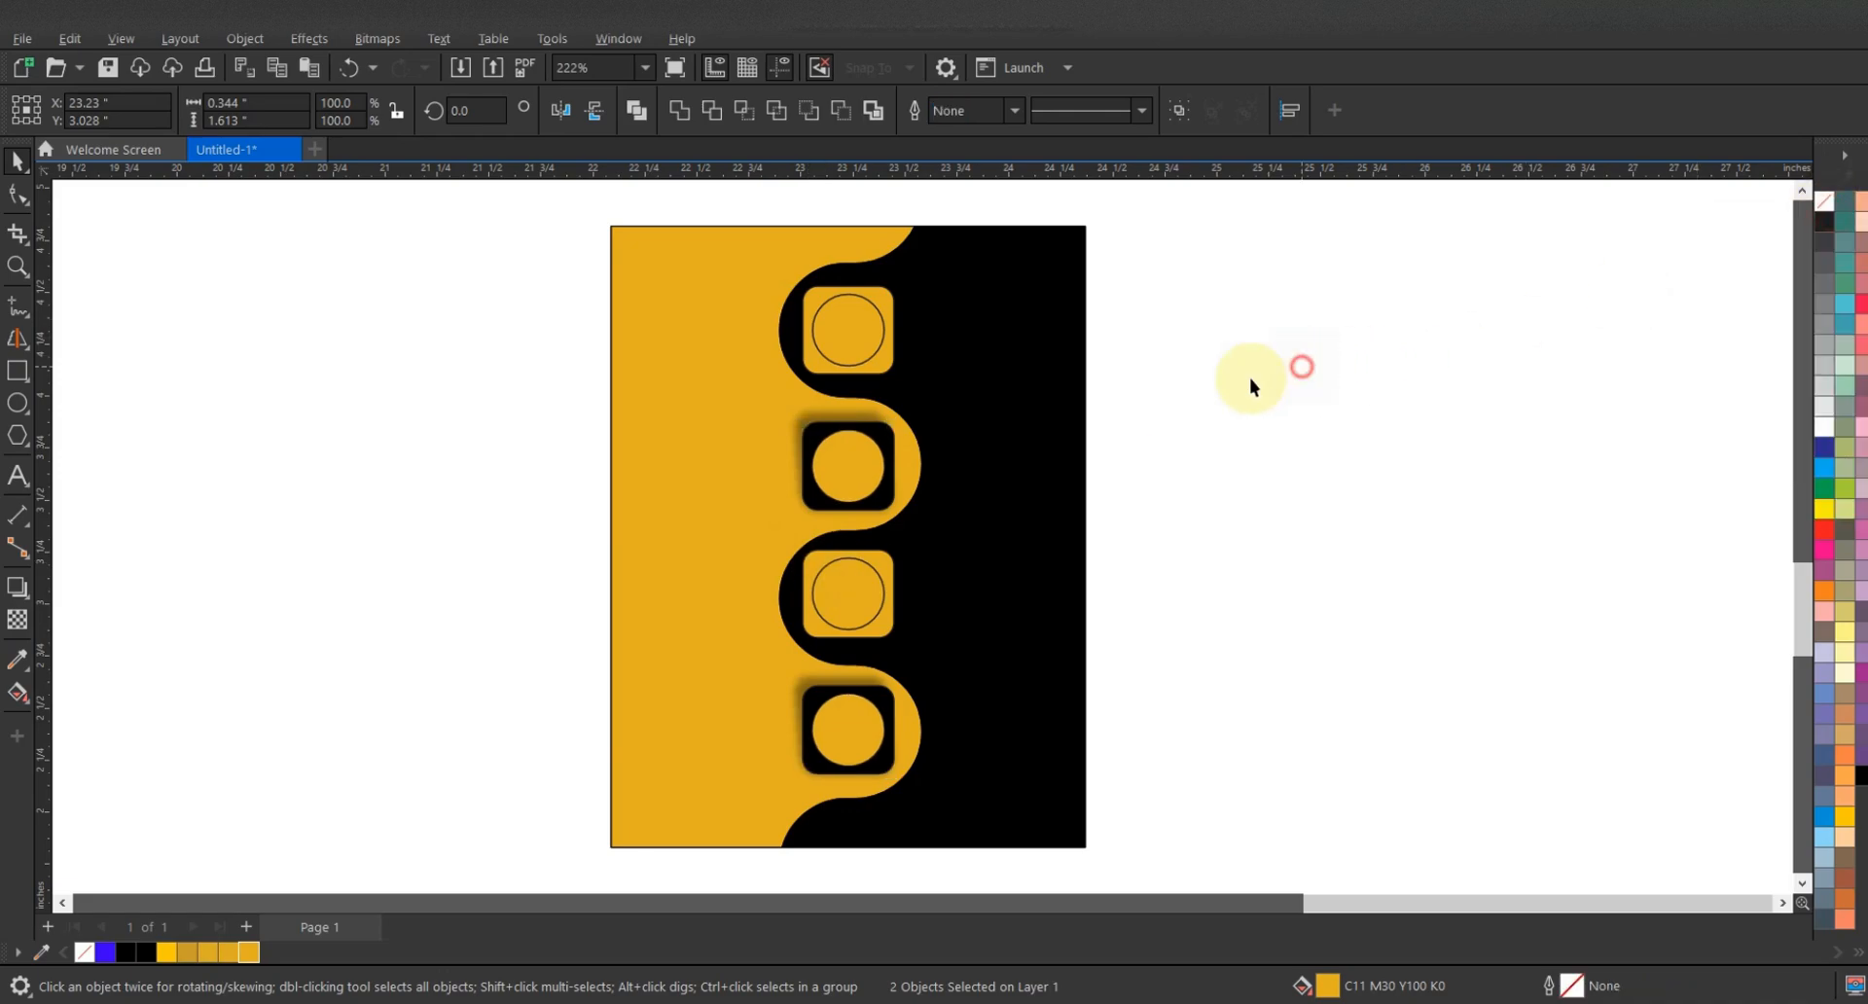
# - Fill the circles on the two golden squares with black and remove their outlines
pyautogui.click(834, 564)
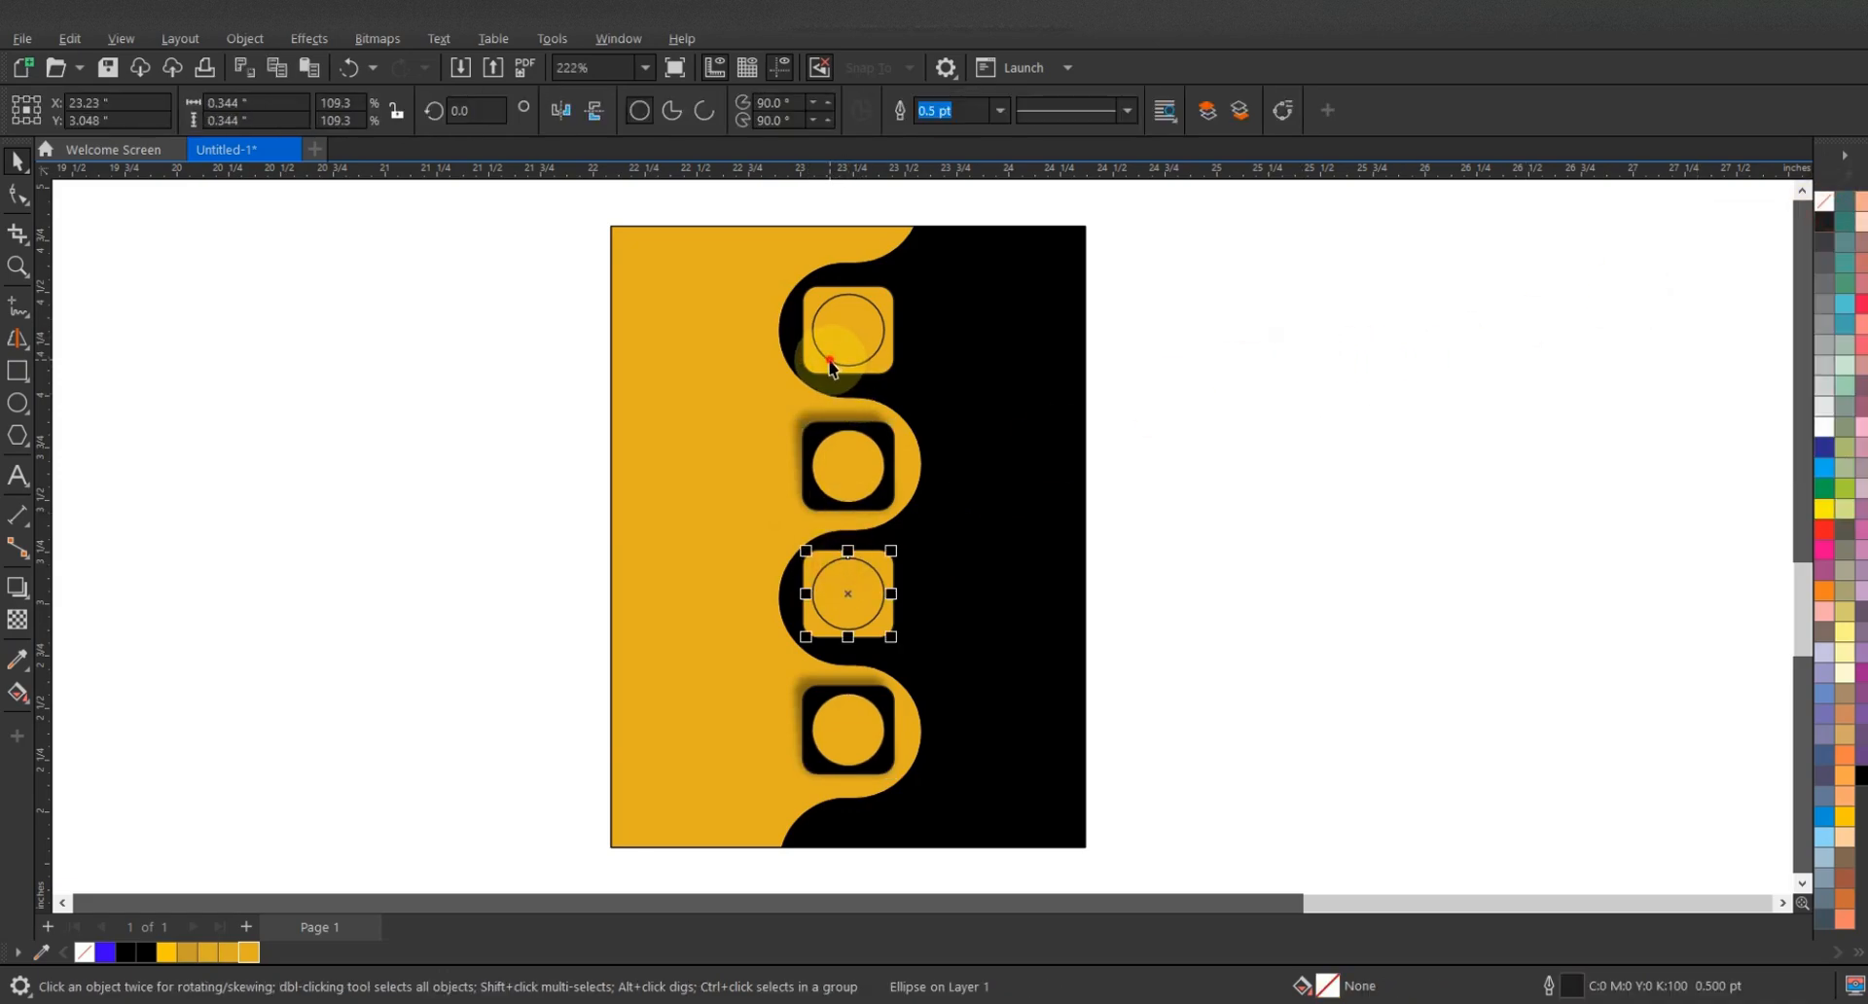
pyautogui.keyDown('shift'); pyautogui.click(830, 365); pyautogui.keyUp('shift')
pyautogui.click(126, 957)
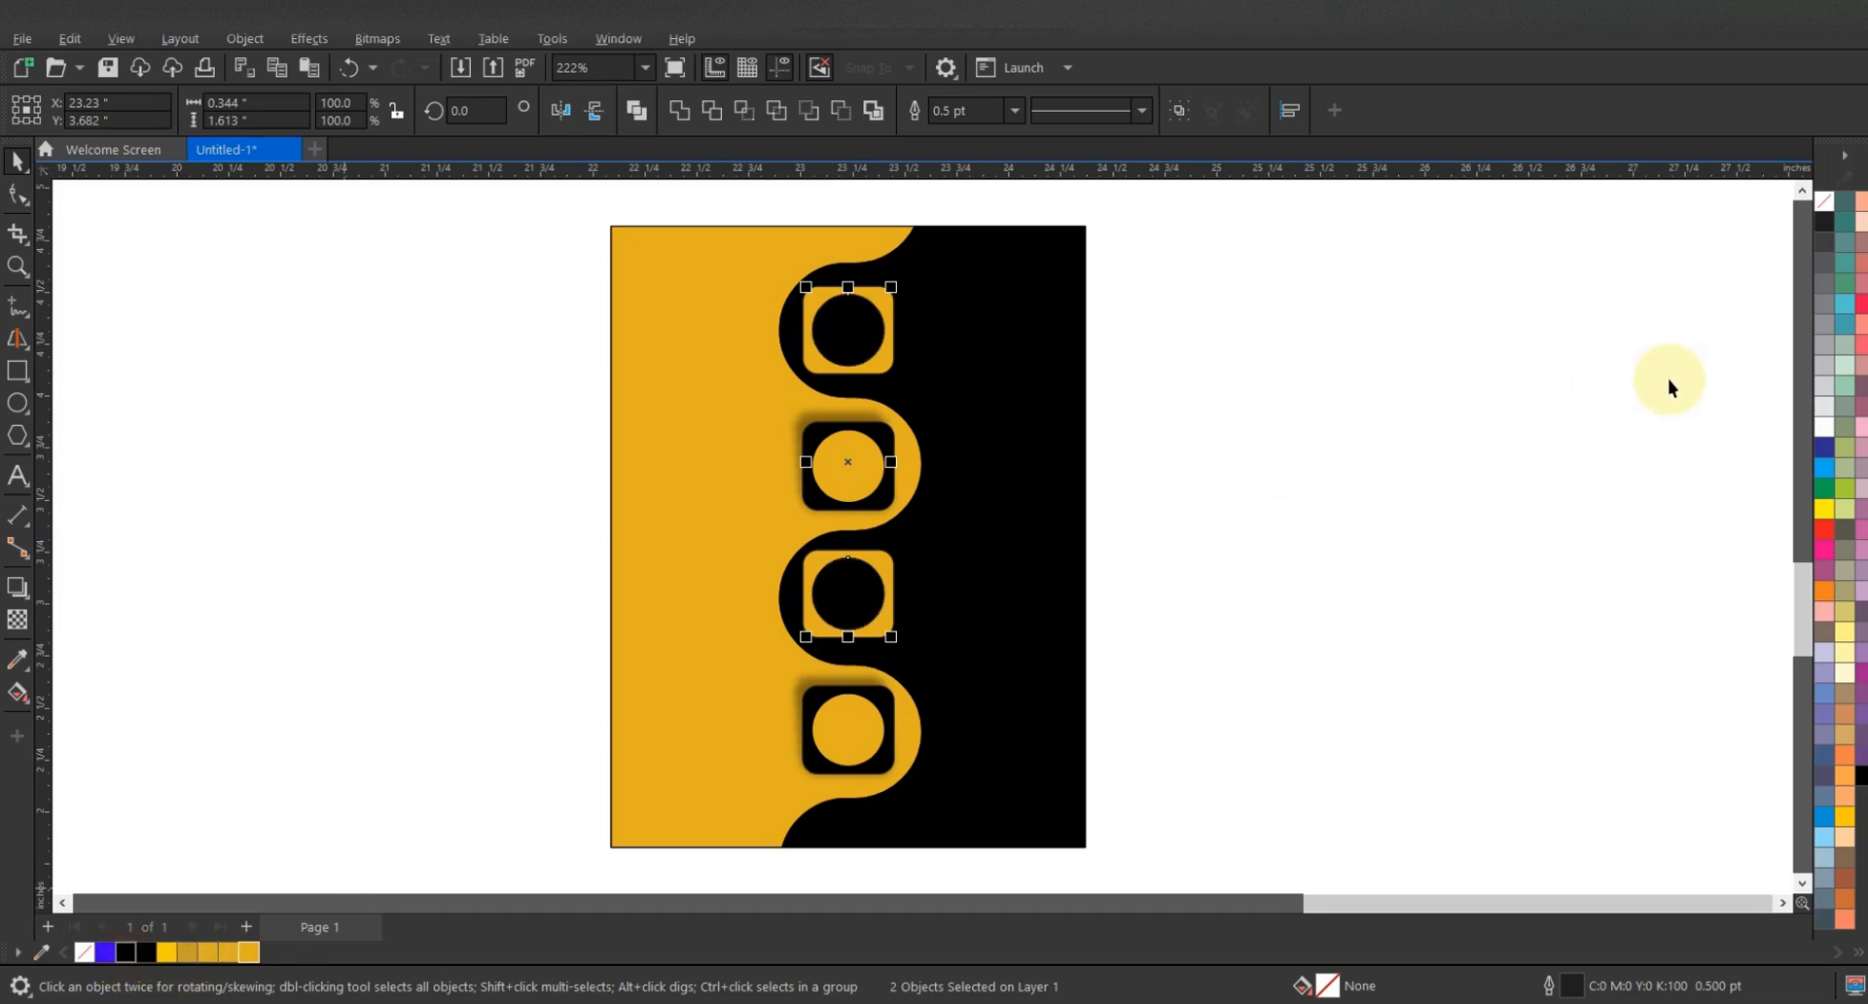
pyautogui.rightClick(1825, 202)
pyautogui.click(1822, 210)
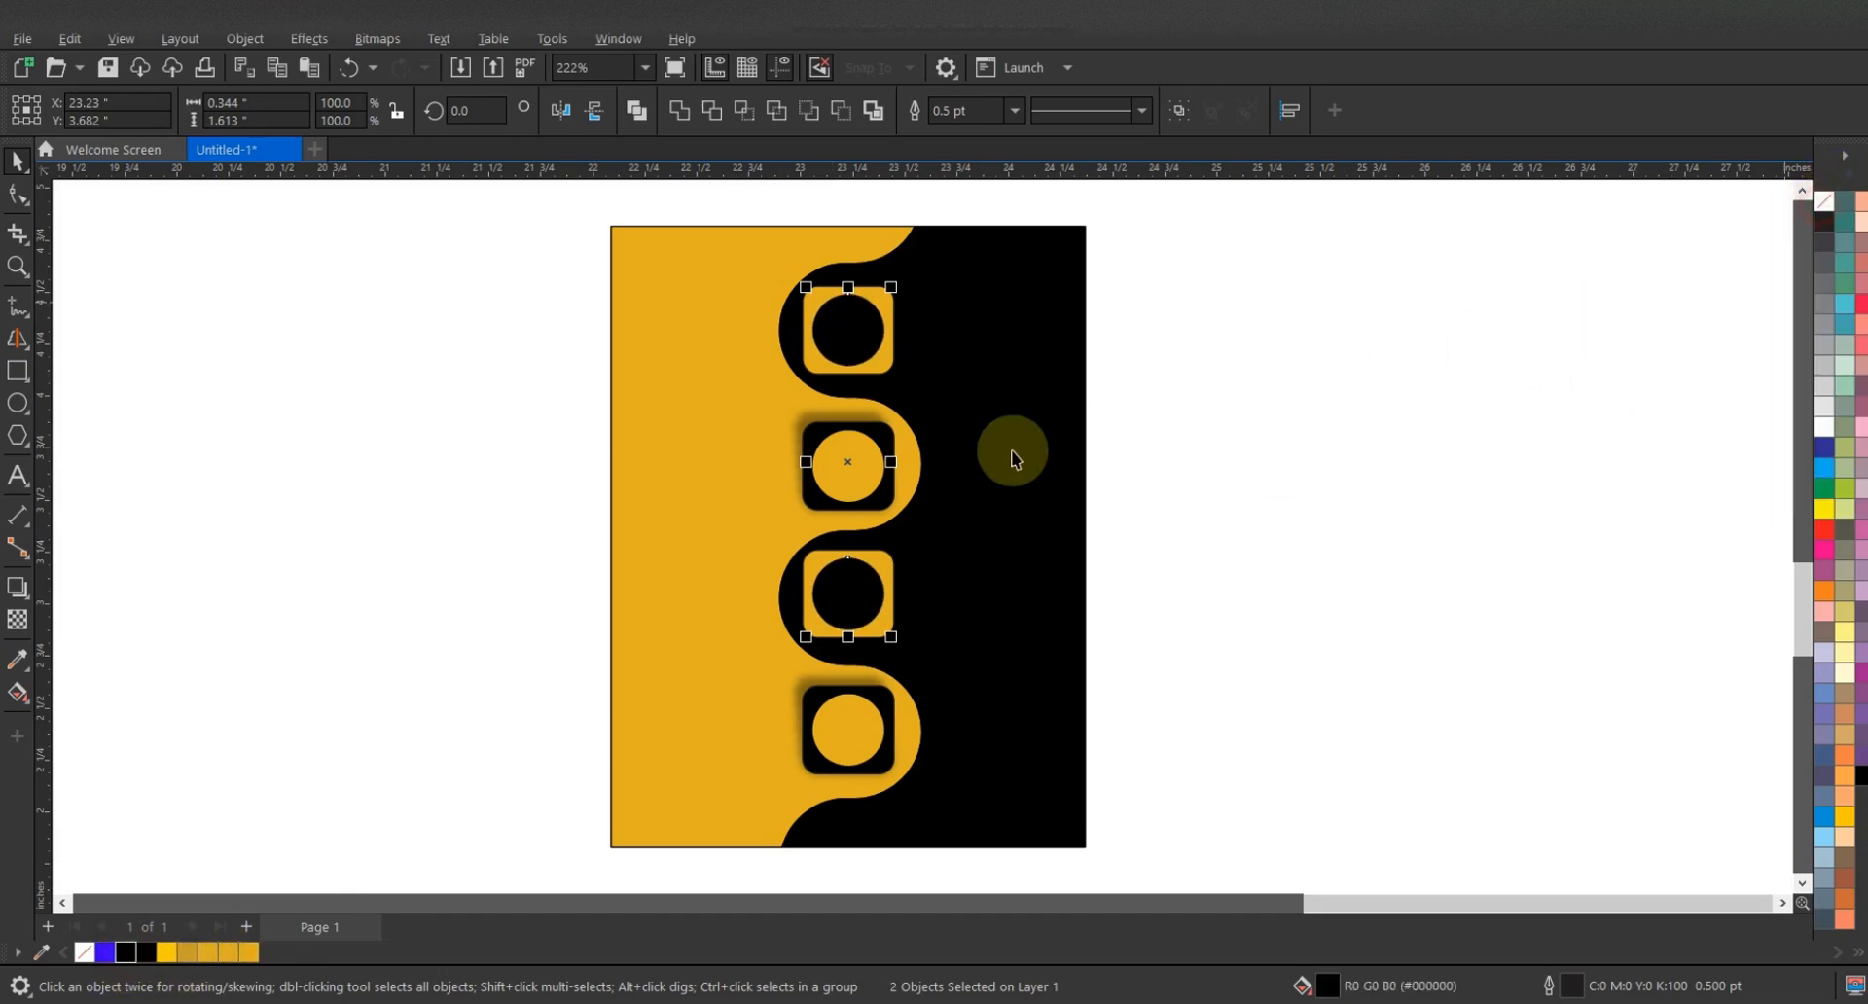
pyautogui.click(1268, 414)
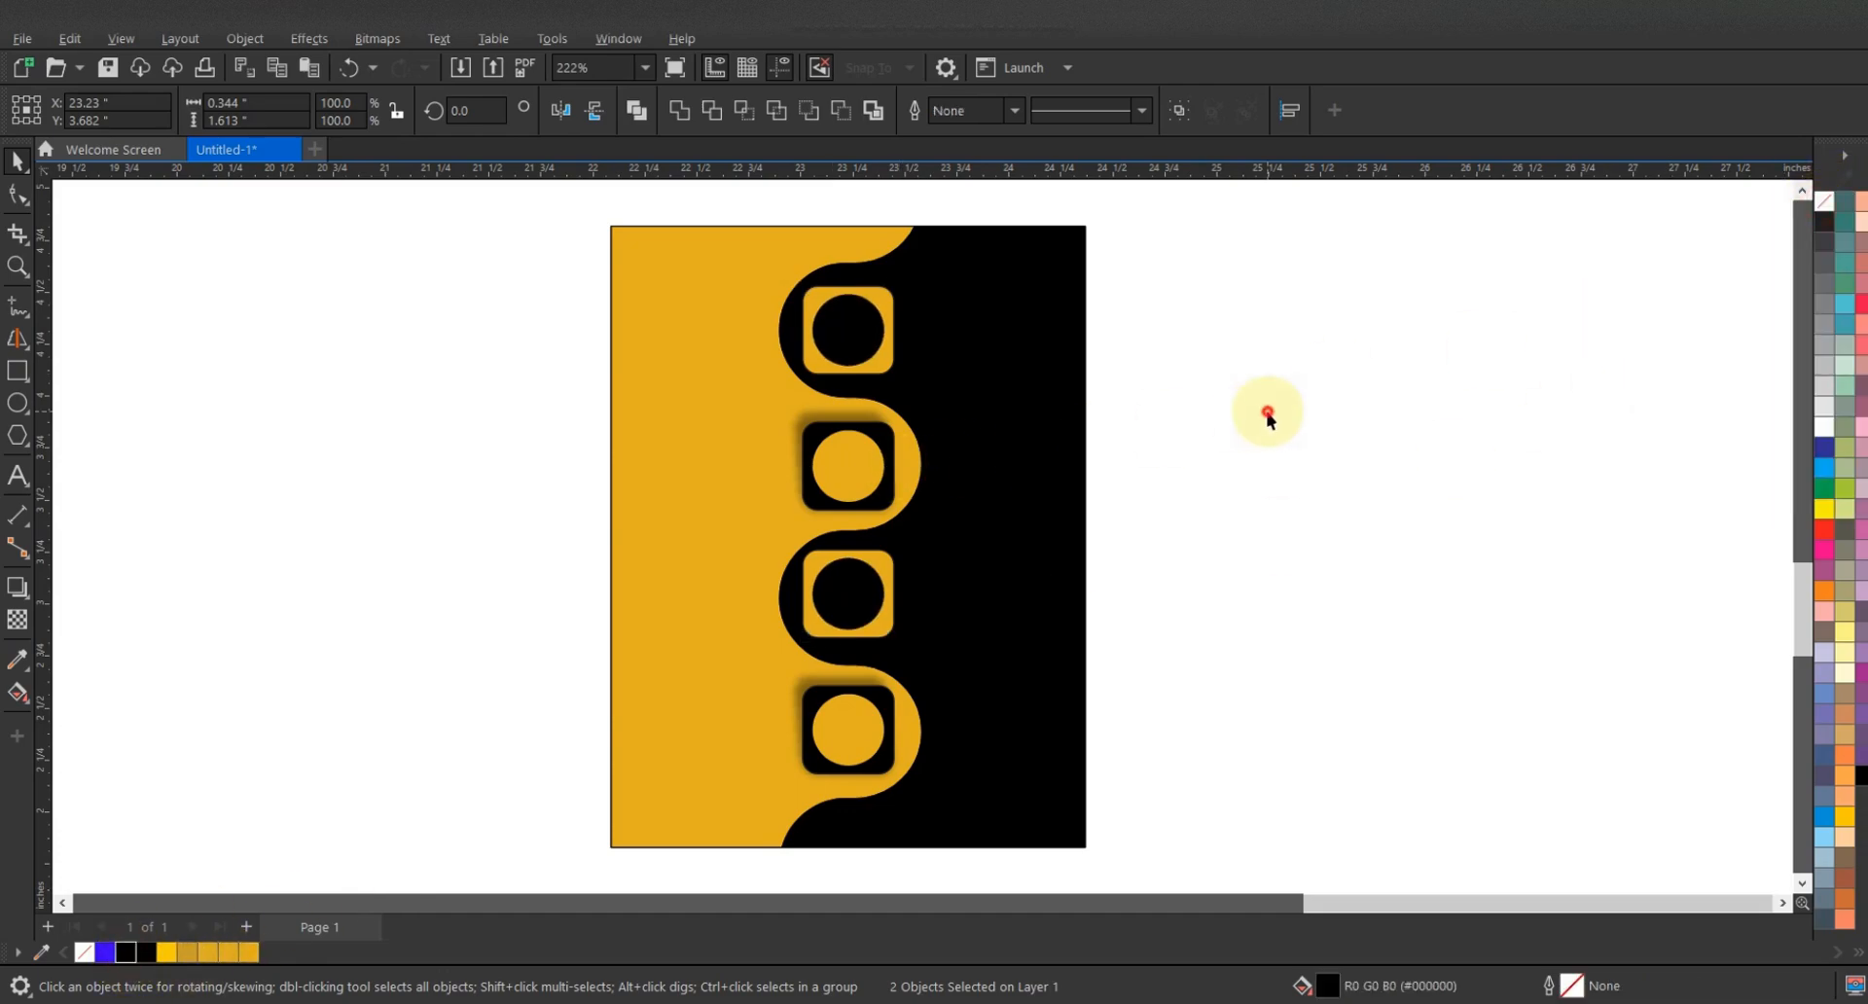
# - Add drop shadows cast toward the left from the circles on the second and third squares
pyautogui.click(872, 469)
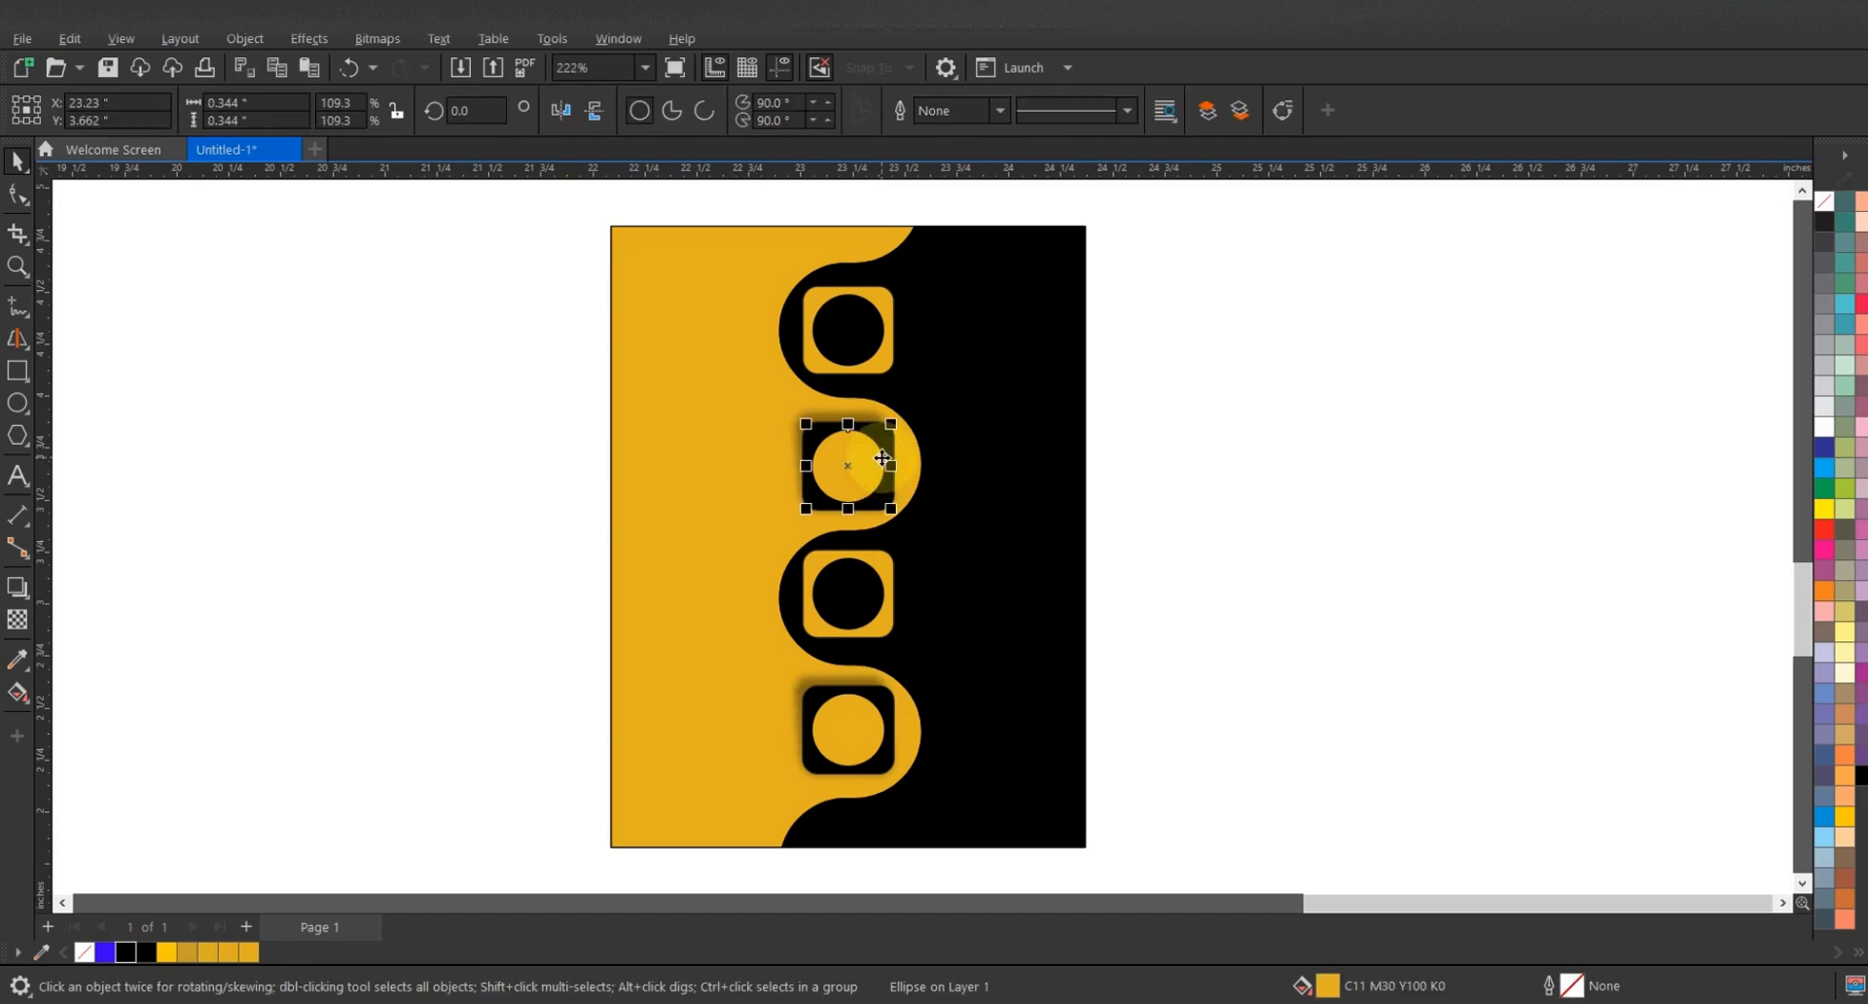
pyautogui.click(21, 592)
pyautogui.moveTo(883, 467); pyautogui.dragTo(798, 473)
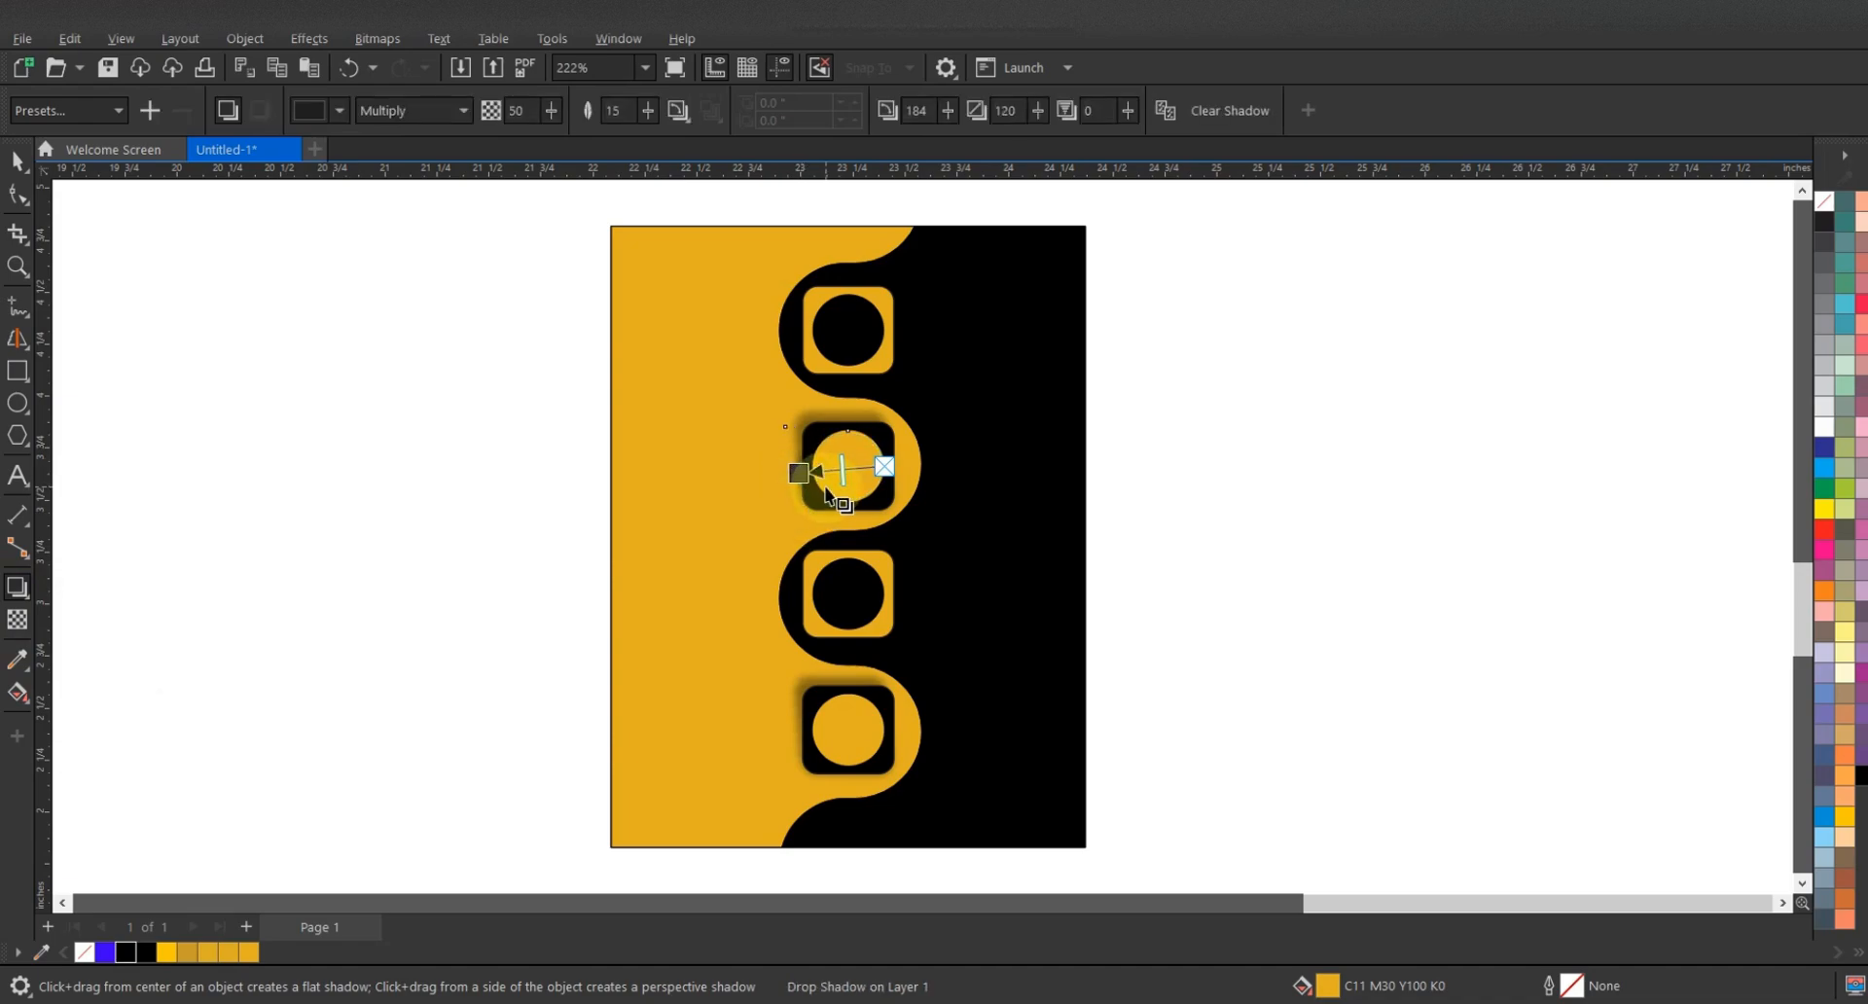
pyautogui.click(843, 596)
pyautogui.moveTo(882, 594); pyautogui.dragTo(802, 594)
# - Add a downward drop shadow to the fourth square's circle and one toward the lower right to the first square's circle
pyautogui.click(856, 725)
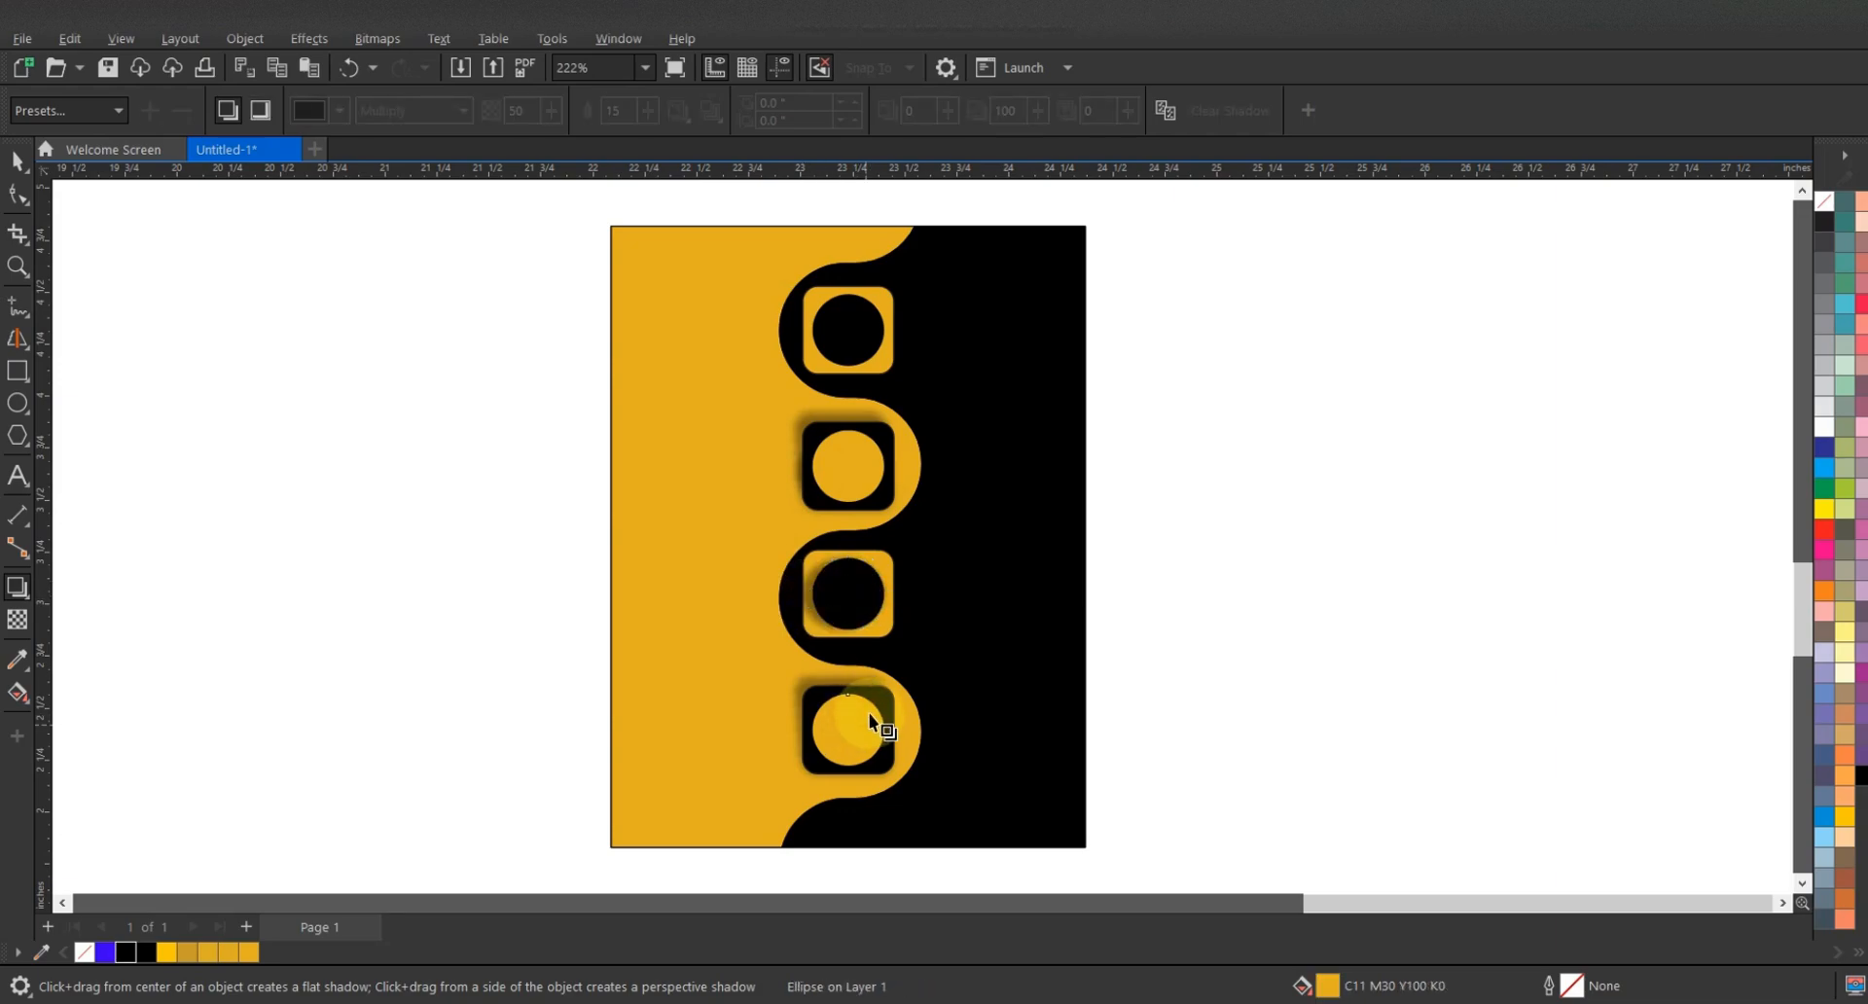
pyautogui.moveTo(848, 697); pyautogui.dragTo(842, 768)
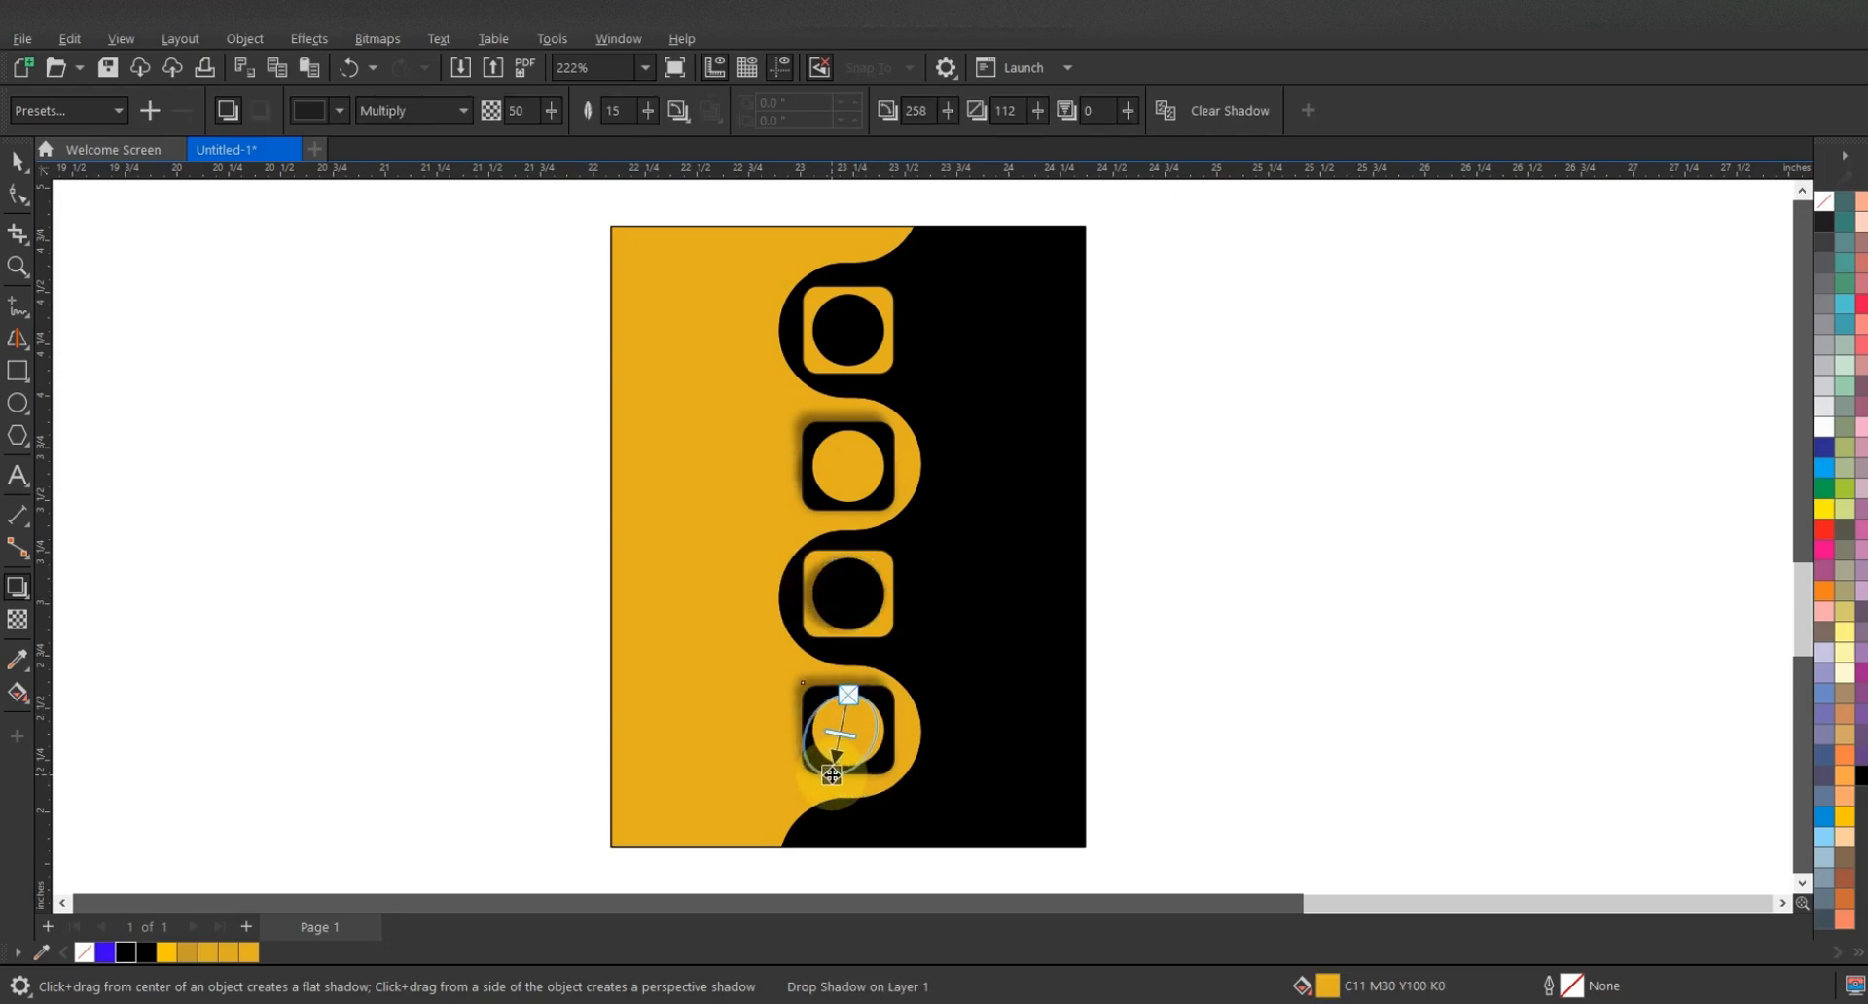
pyautogui.click(850, 326)
pyautogui.moveTo(849, 331); pyautogui.dragTo(889, 372)
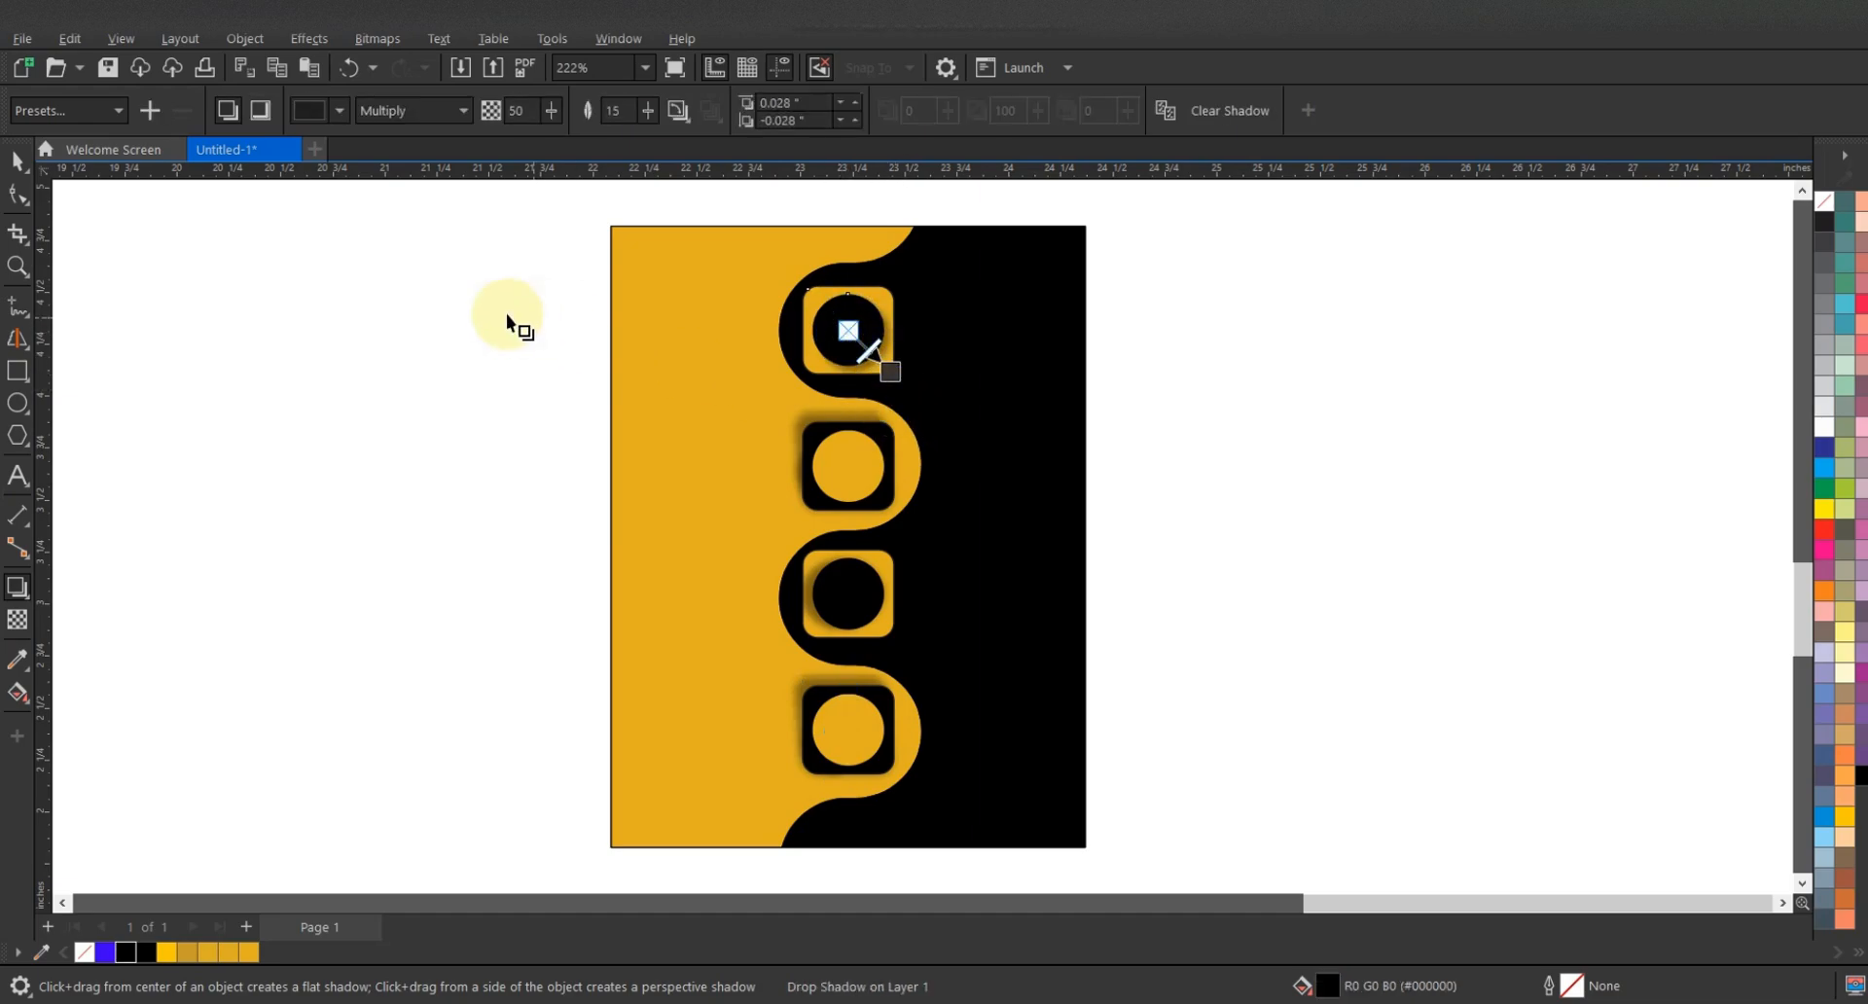
pyautogui.click(19, 159)
pyautogui.click(410, 339)
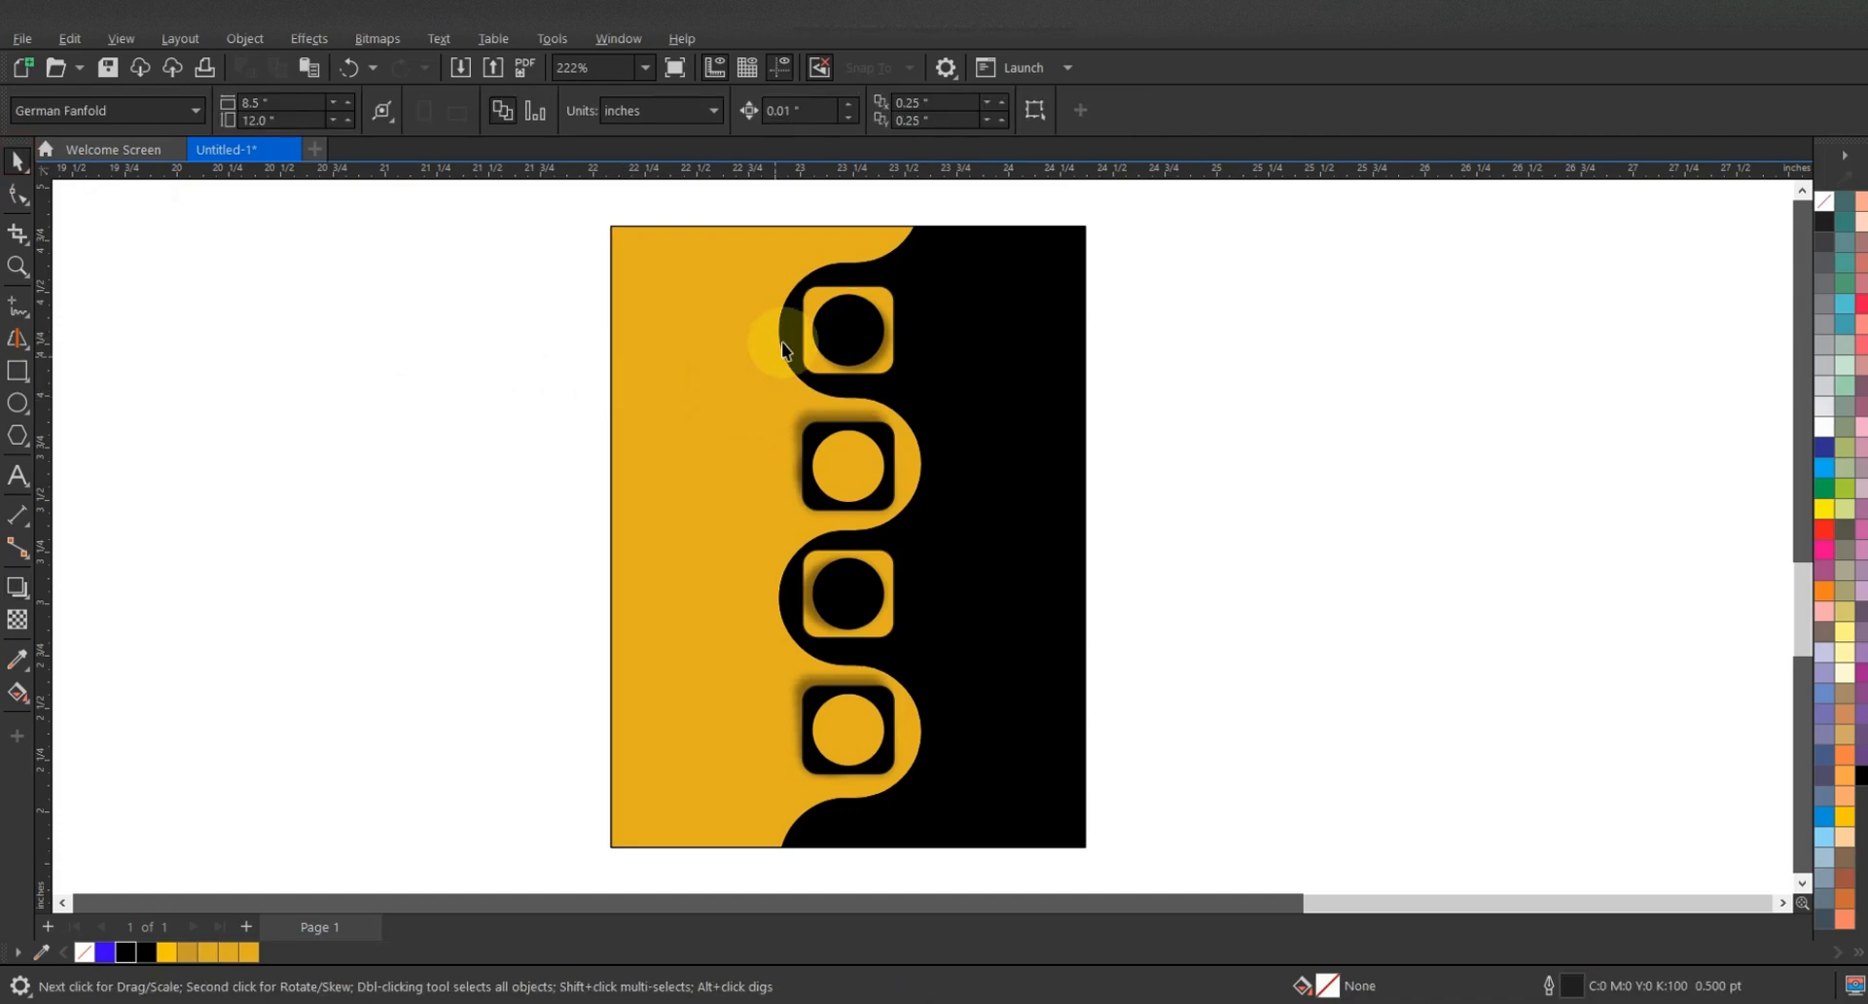
# - Add the text "1 2 3 4" beside the page and set it in bold Bahnschrift
pyautogui.click(16, 477)
pyautogui.click(440, 389)
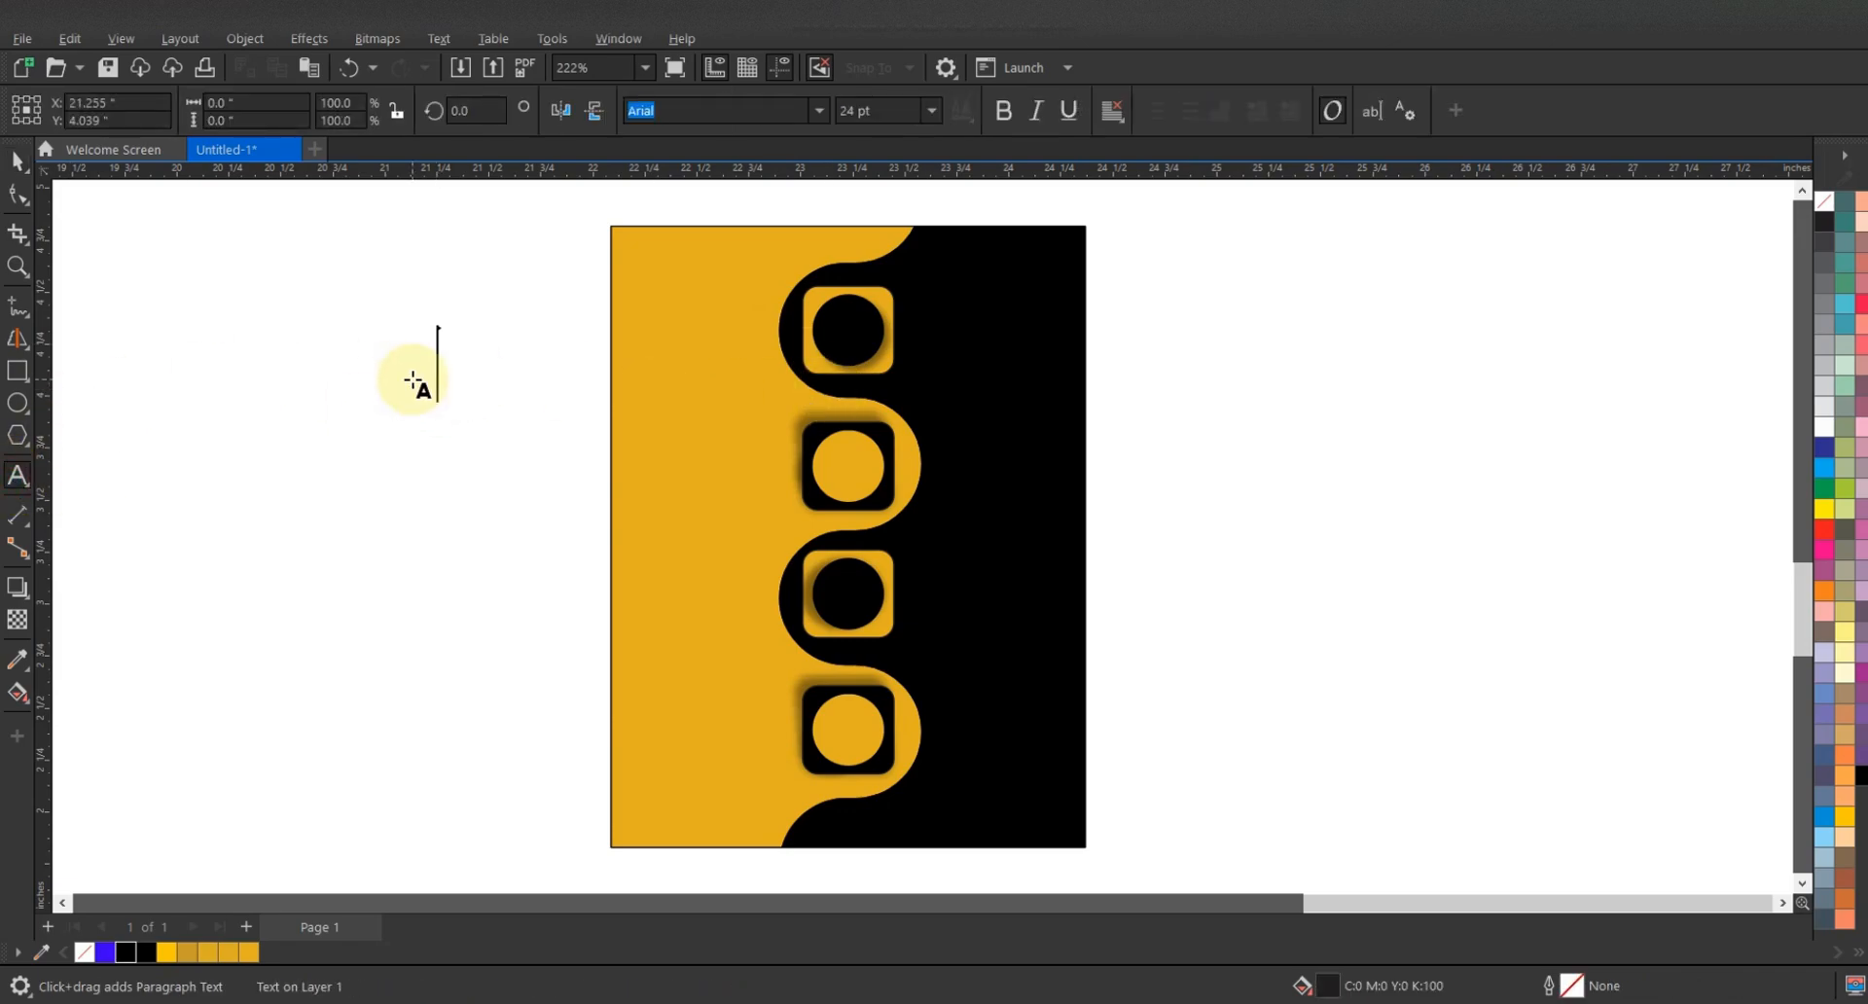
pyautogui.write('1 2 3 4')
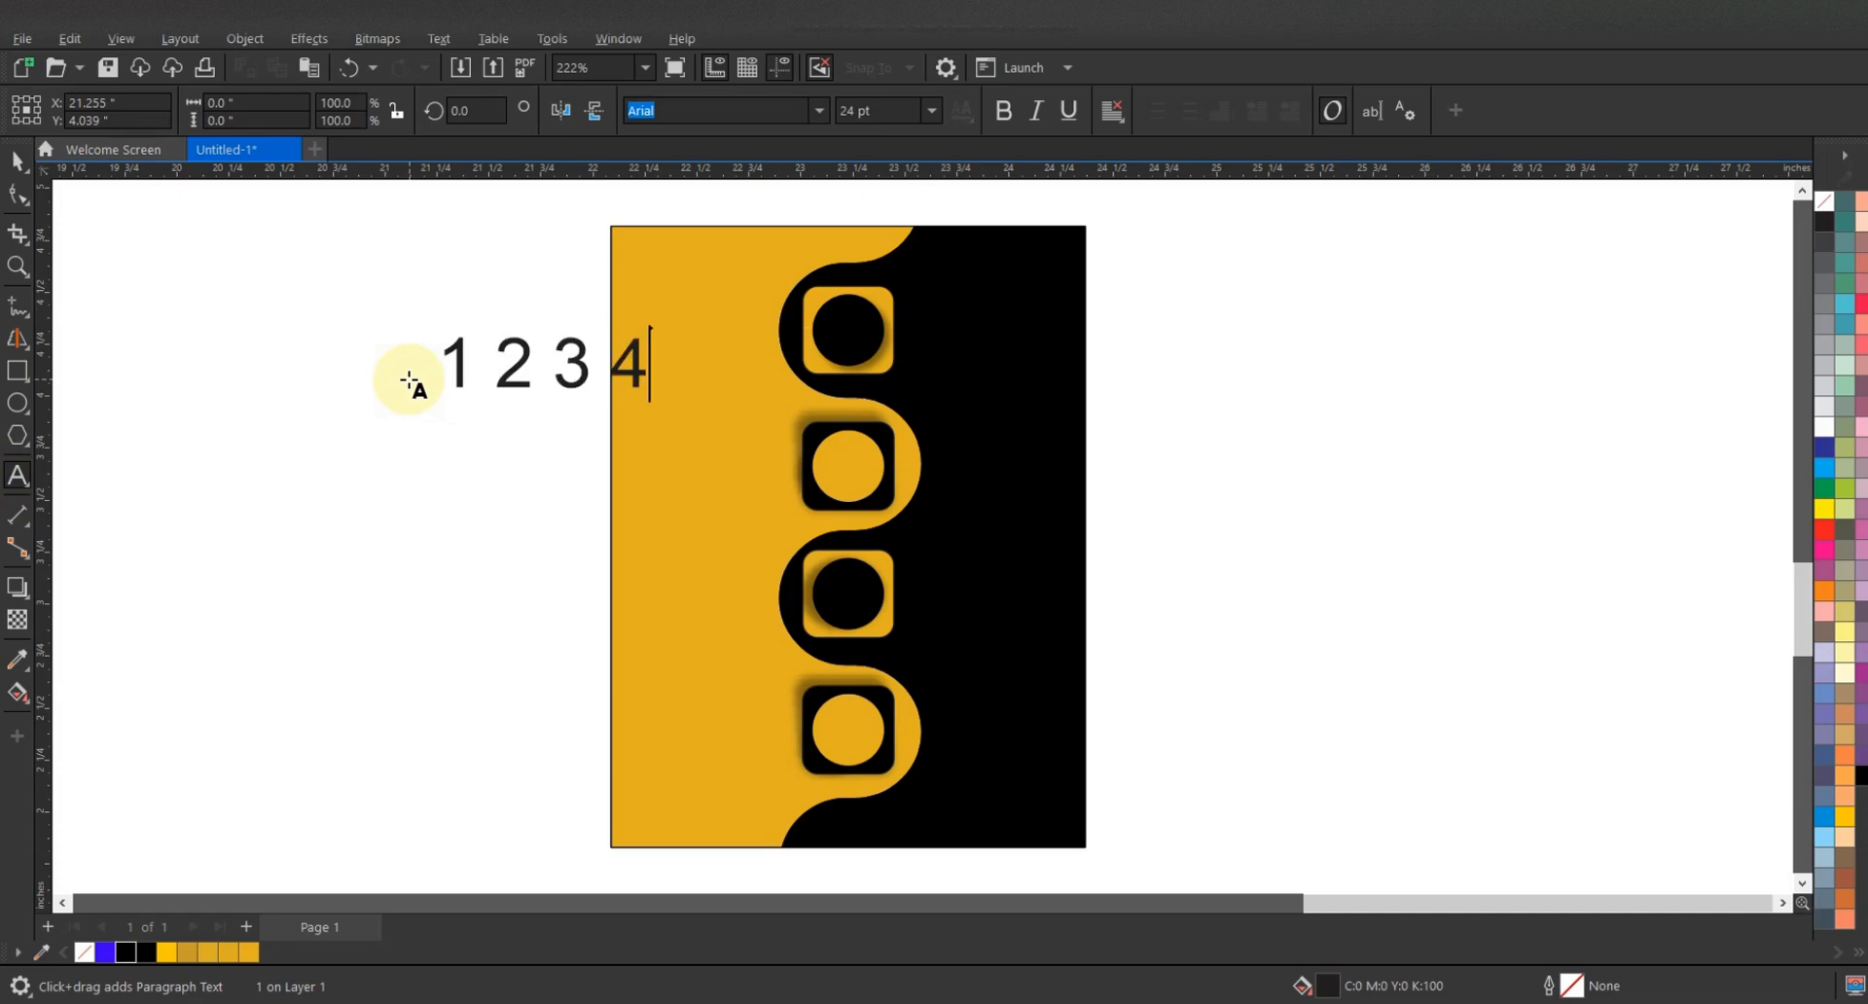
pyautogui.hotkey('ctrl', 'space')
pyautogui.click(819, 110)
pyautogui.click(763, 189)
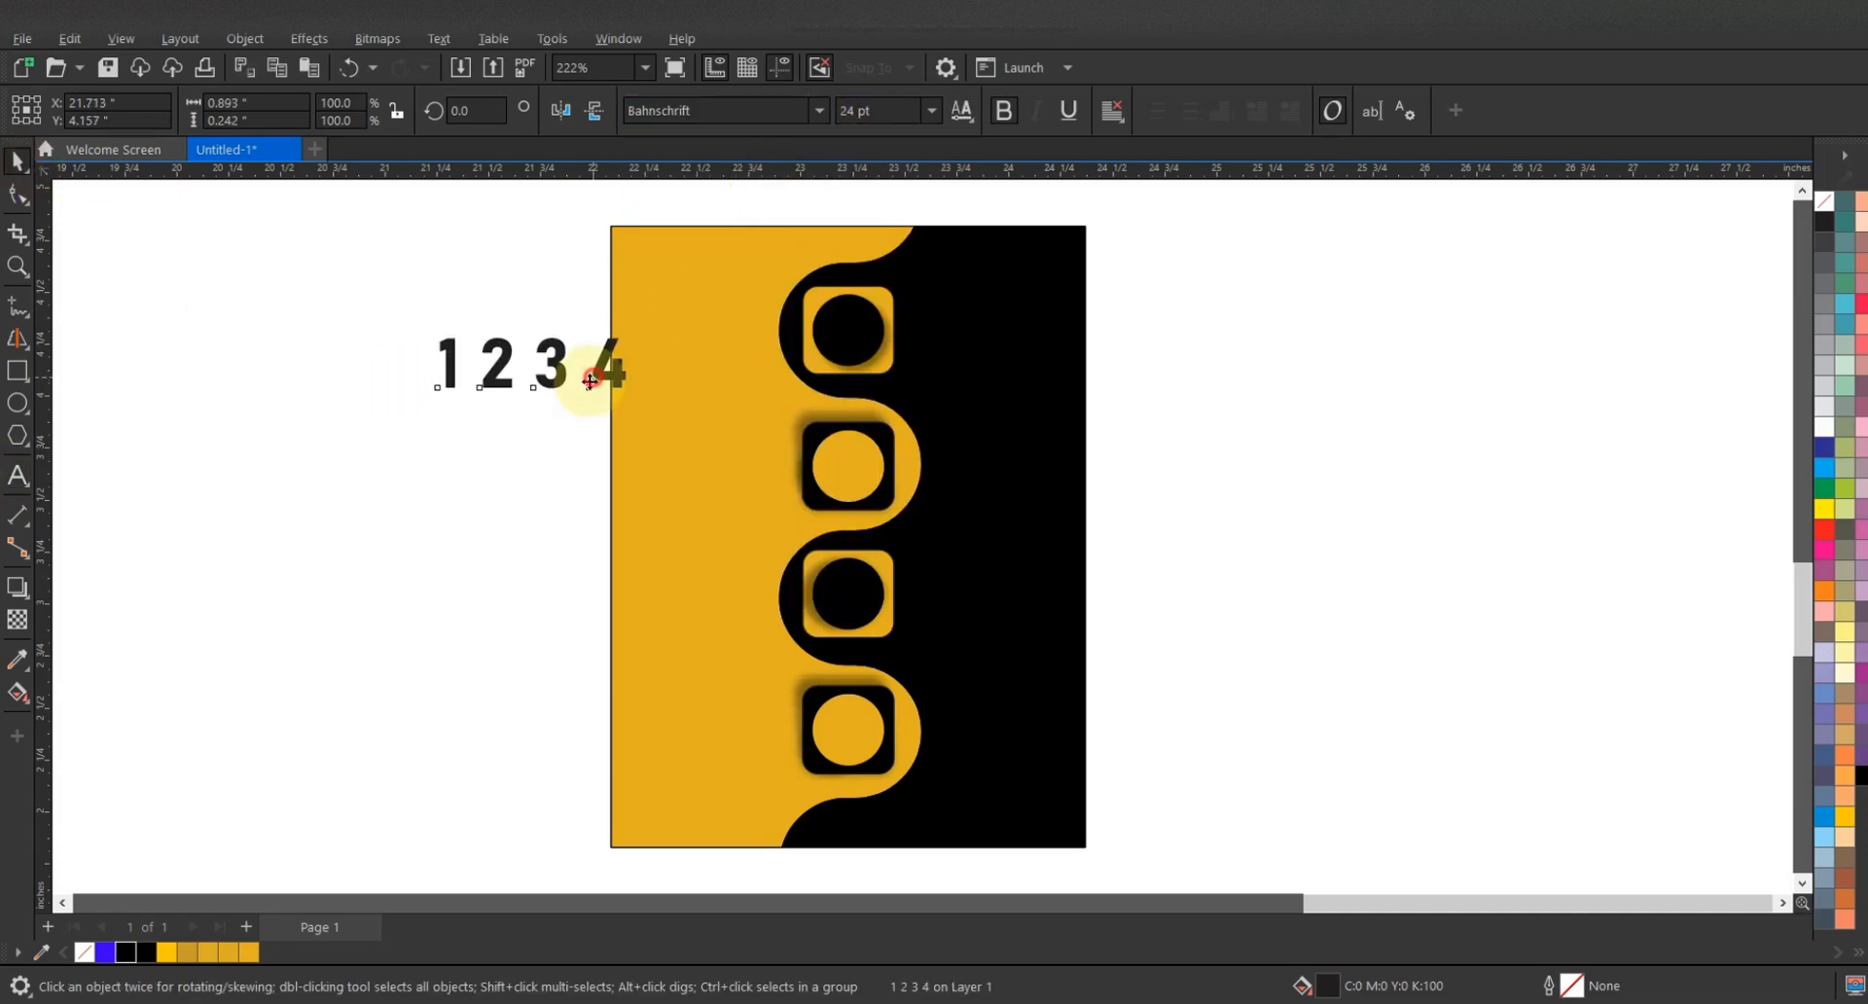
# - Enlarge the number text to about 31.2 pt and place it right of the first square, vertically centred with it
pyautogui.hotkey('ctrl', 'k')
pyautogui.click(376, 386)
pyautogui.moveTo(589, 380); pyautogui.dragTo(584, 439)
pyautogui.hotkey('ctrl', 'z')
pyautogui.moveTo(558, 417); pyautogui.dragTo(1189, 387)
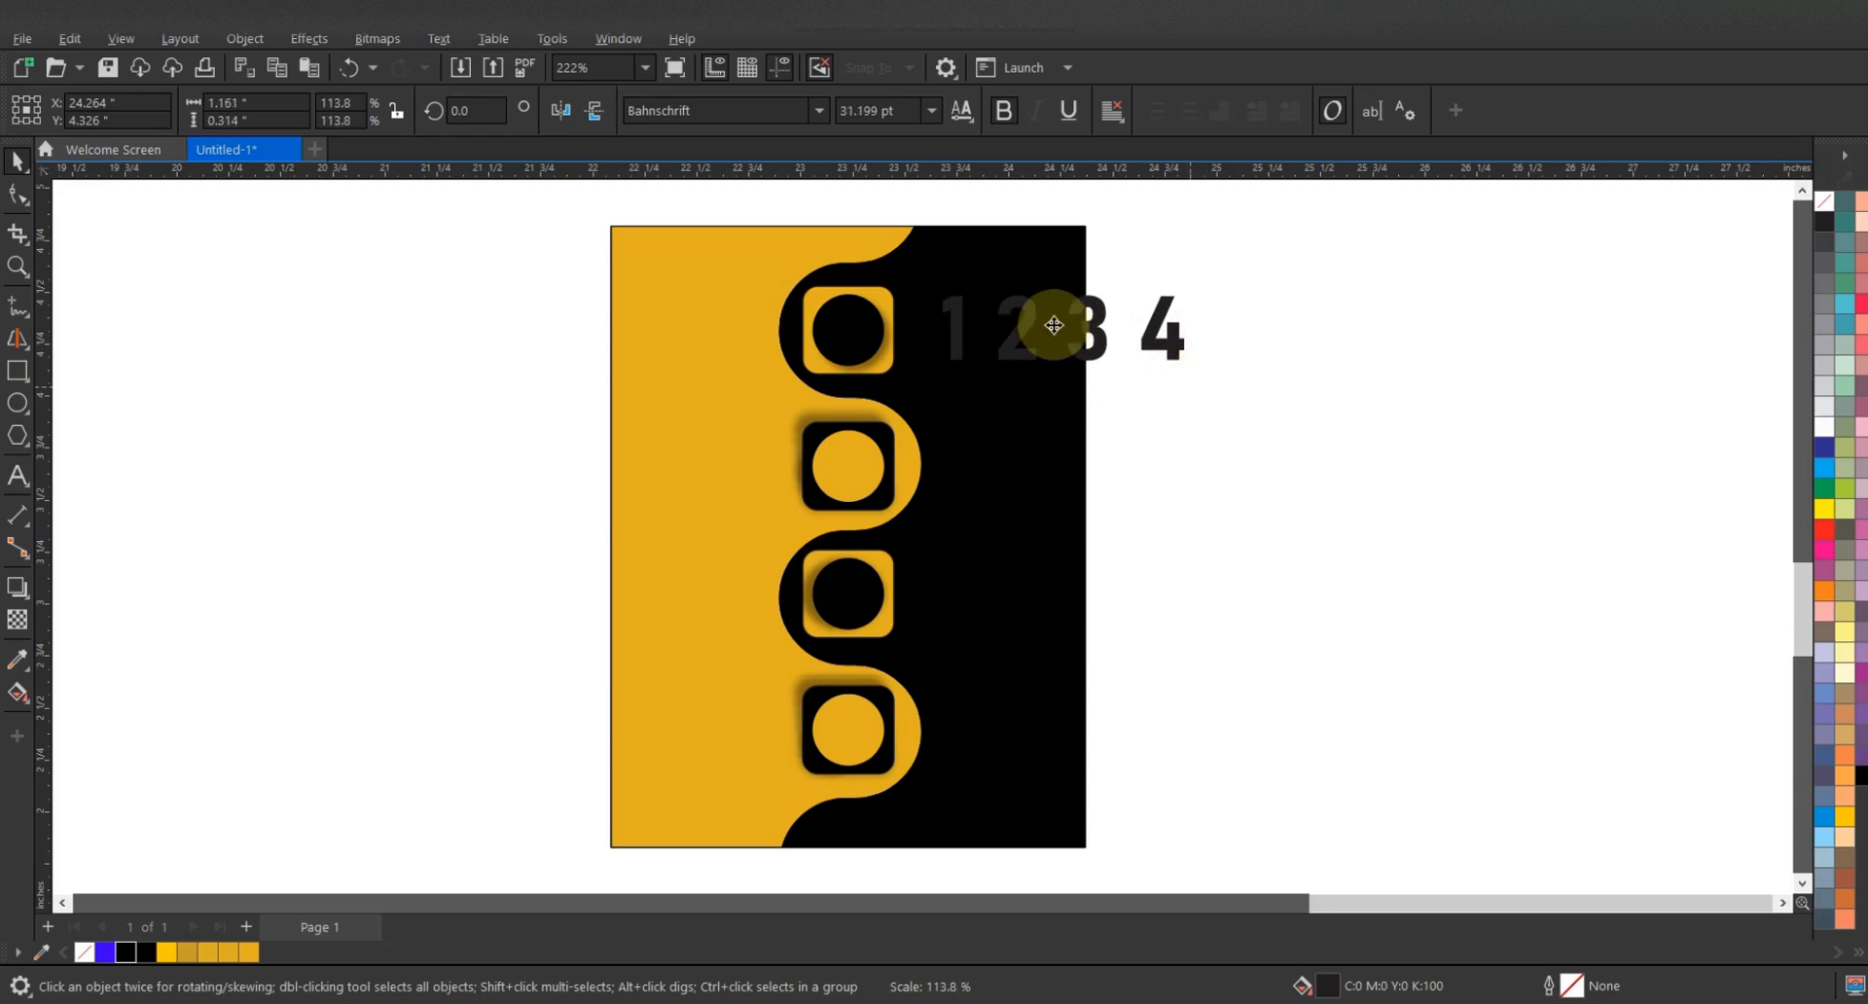
pyautogui.moveTo(1076, 325); pyautogui.dragTo(1041, 306)
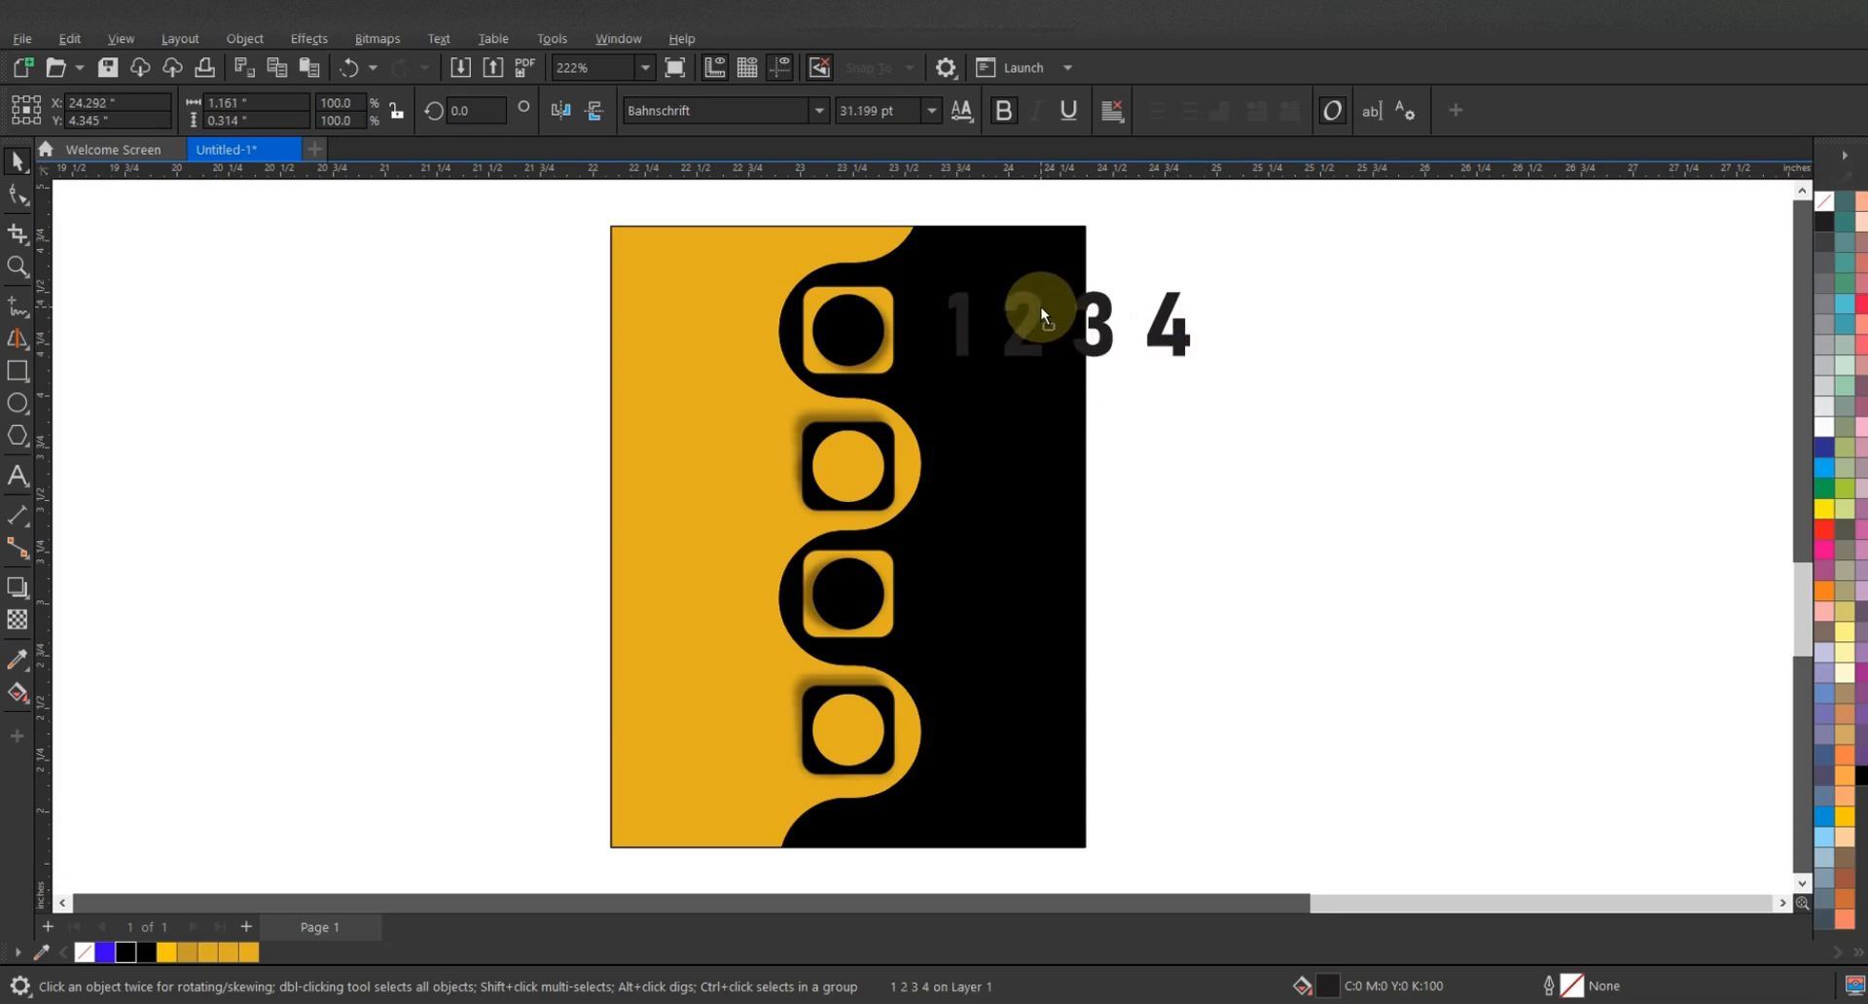
pyautogui.keyDown('shift'); pyautogui.click(893, 299); pyautogui.keyUp('shift')
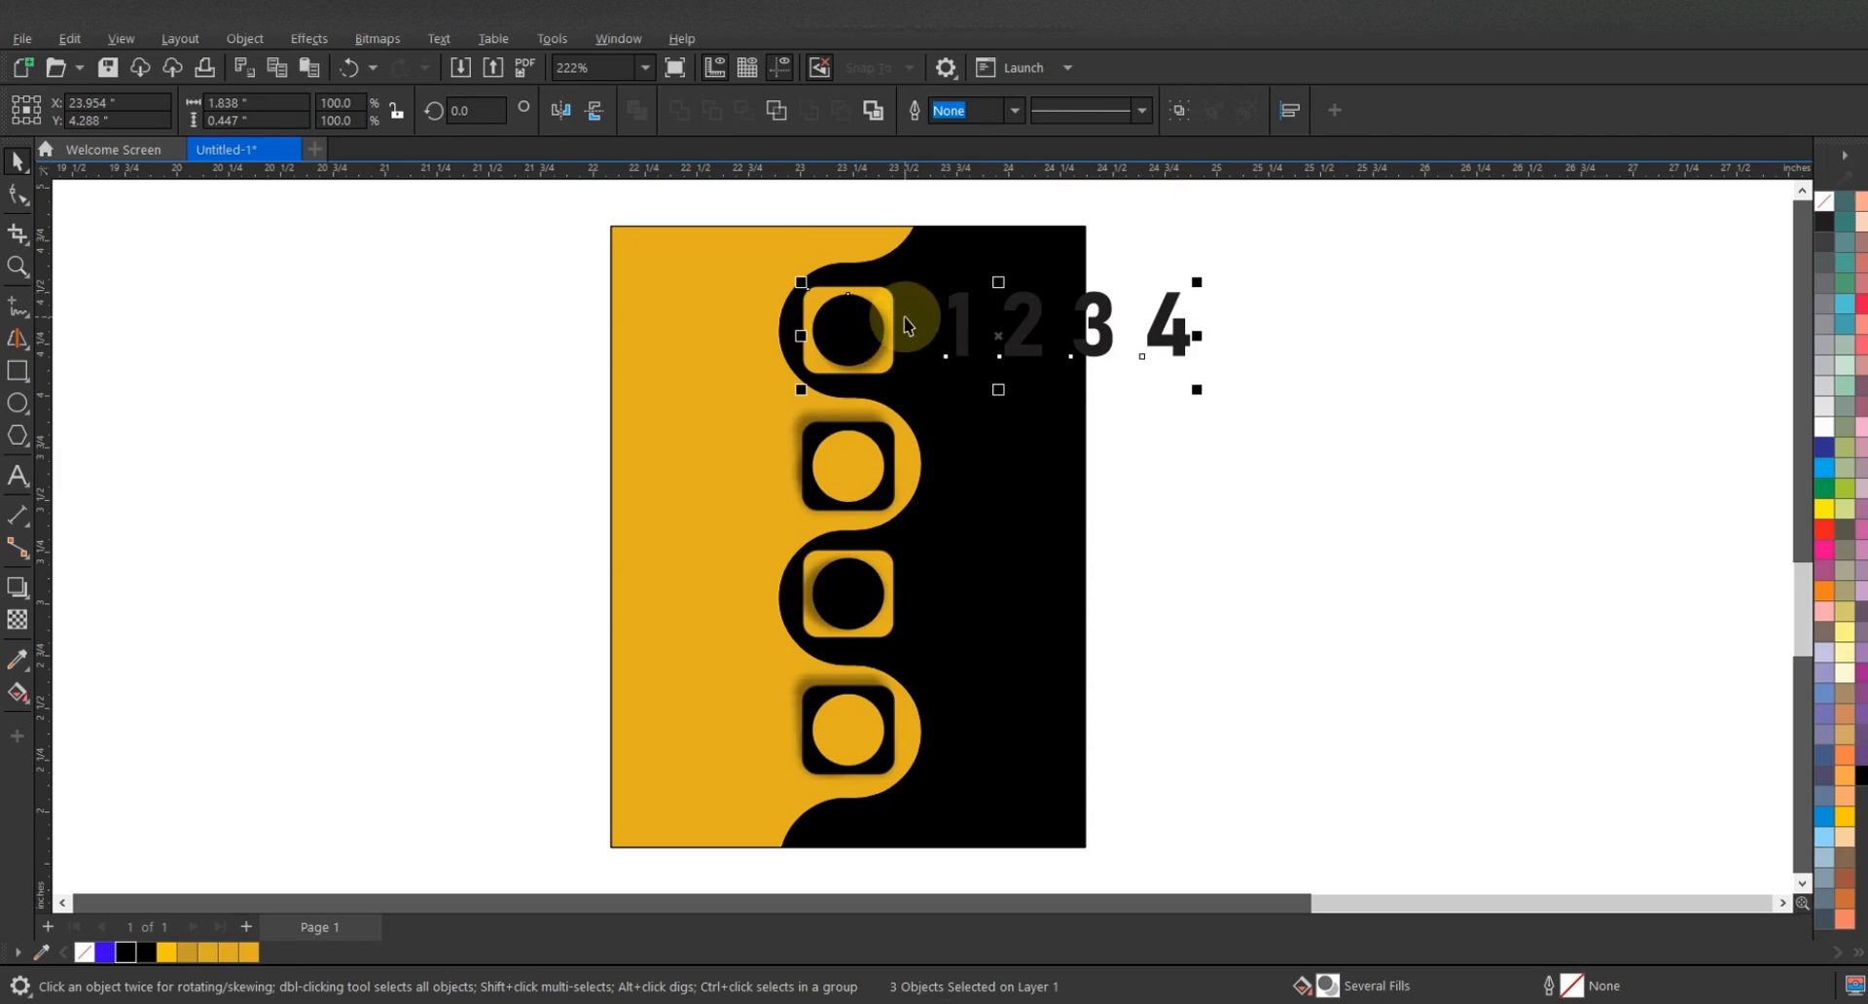
pyautogui.click(1331, 331)
# - Break the number text into separate digits and place the 2 on the golden area beside the second square
pyautogui.click(1149, 350)
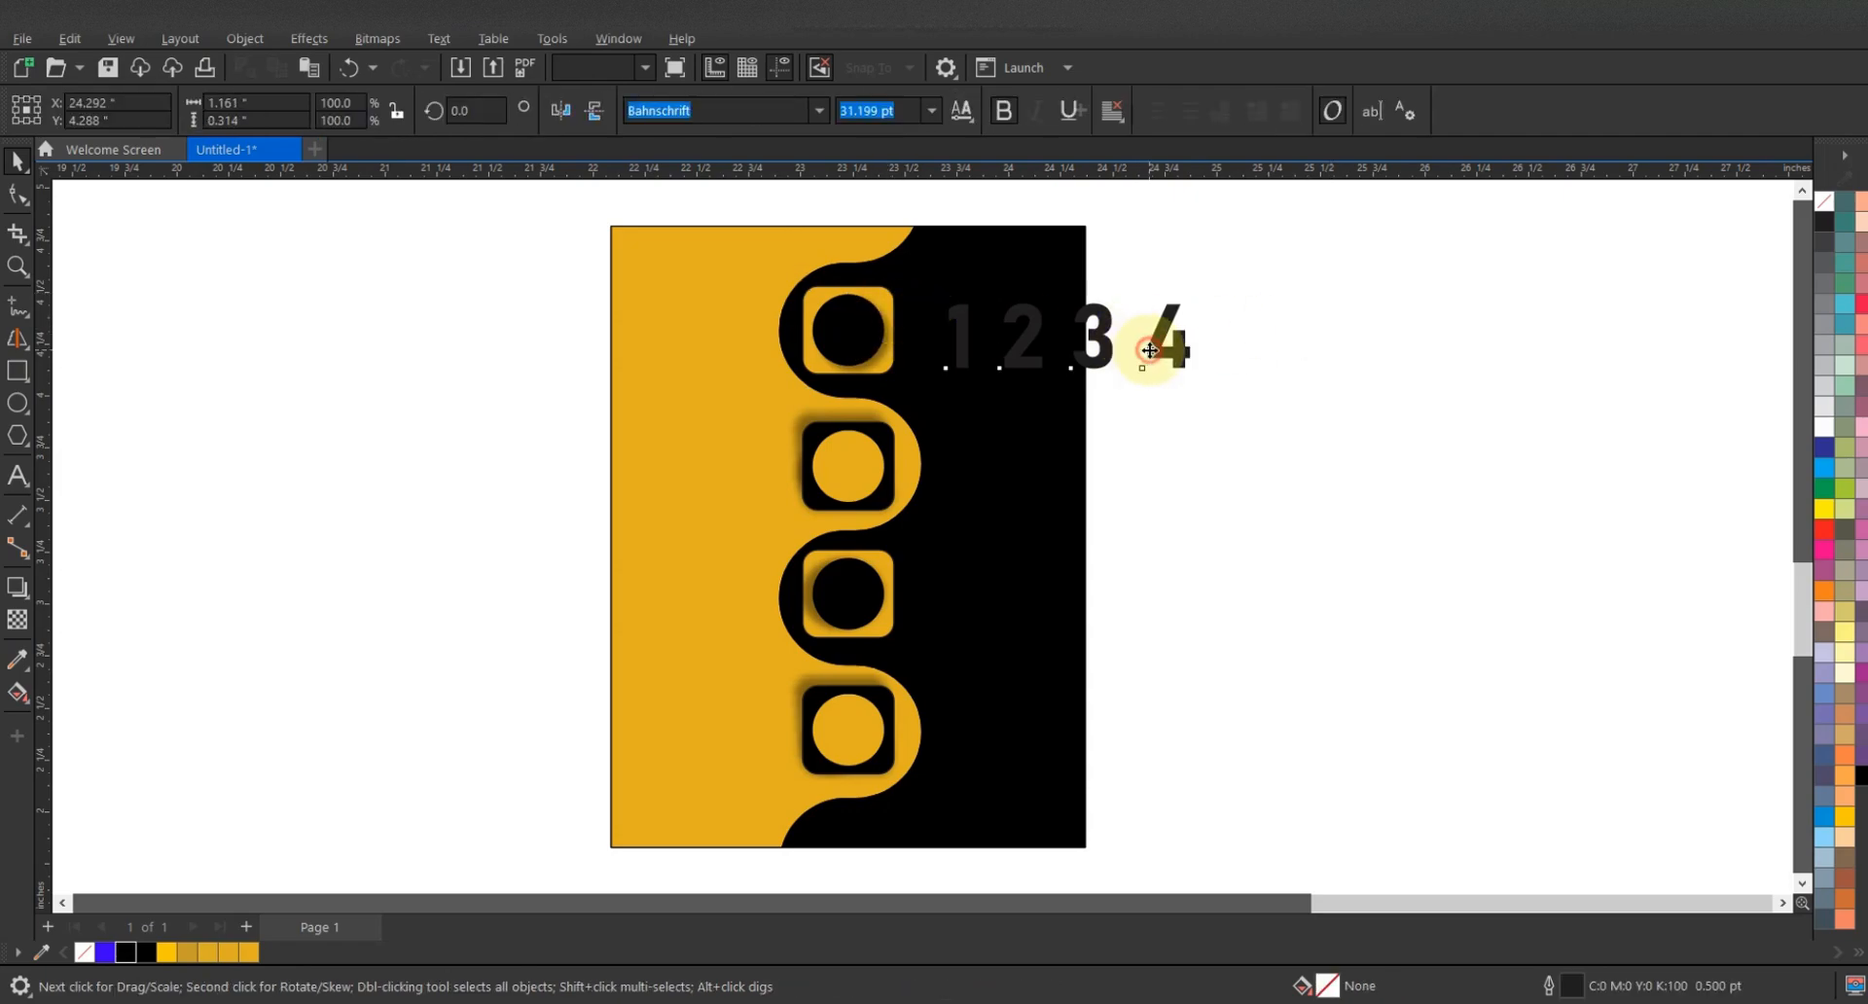
pyautogui.click(1037, 339)
pyautogui.moveTo(1023, 340); pyautogui.dragTo(872, 420)
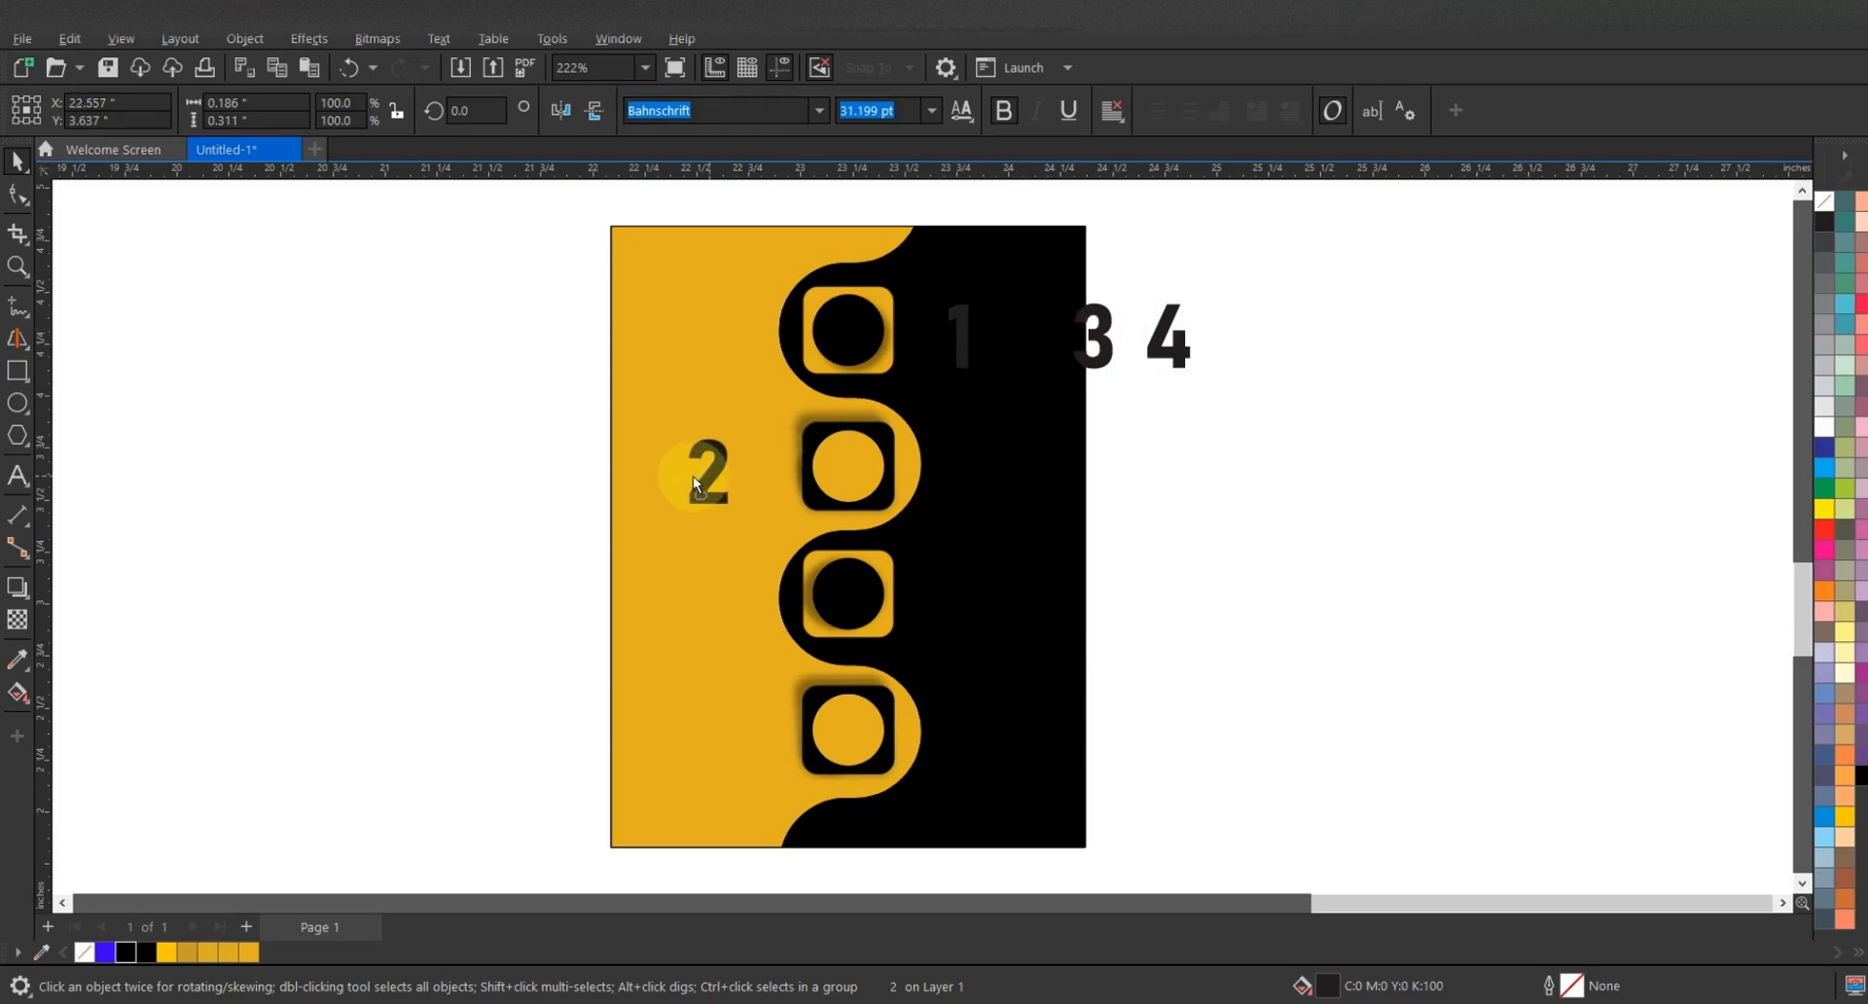
pyautogui.moveTo(683, 475); pyautogui.dragTo(683, 474)
# - Place the 3 on the black area beside the third square and the 4 on the golden area beside the fourth
pyautogui.click(1090, 336)
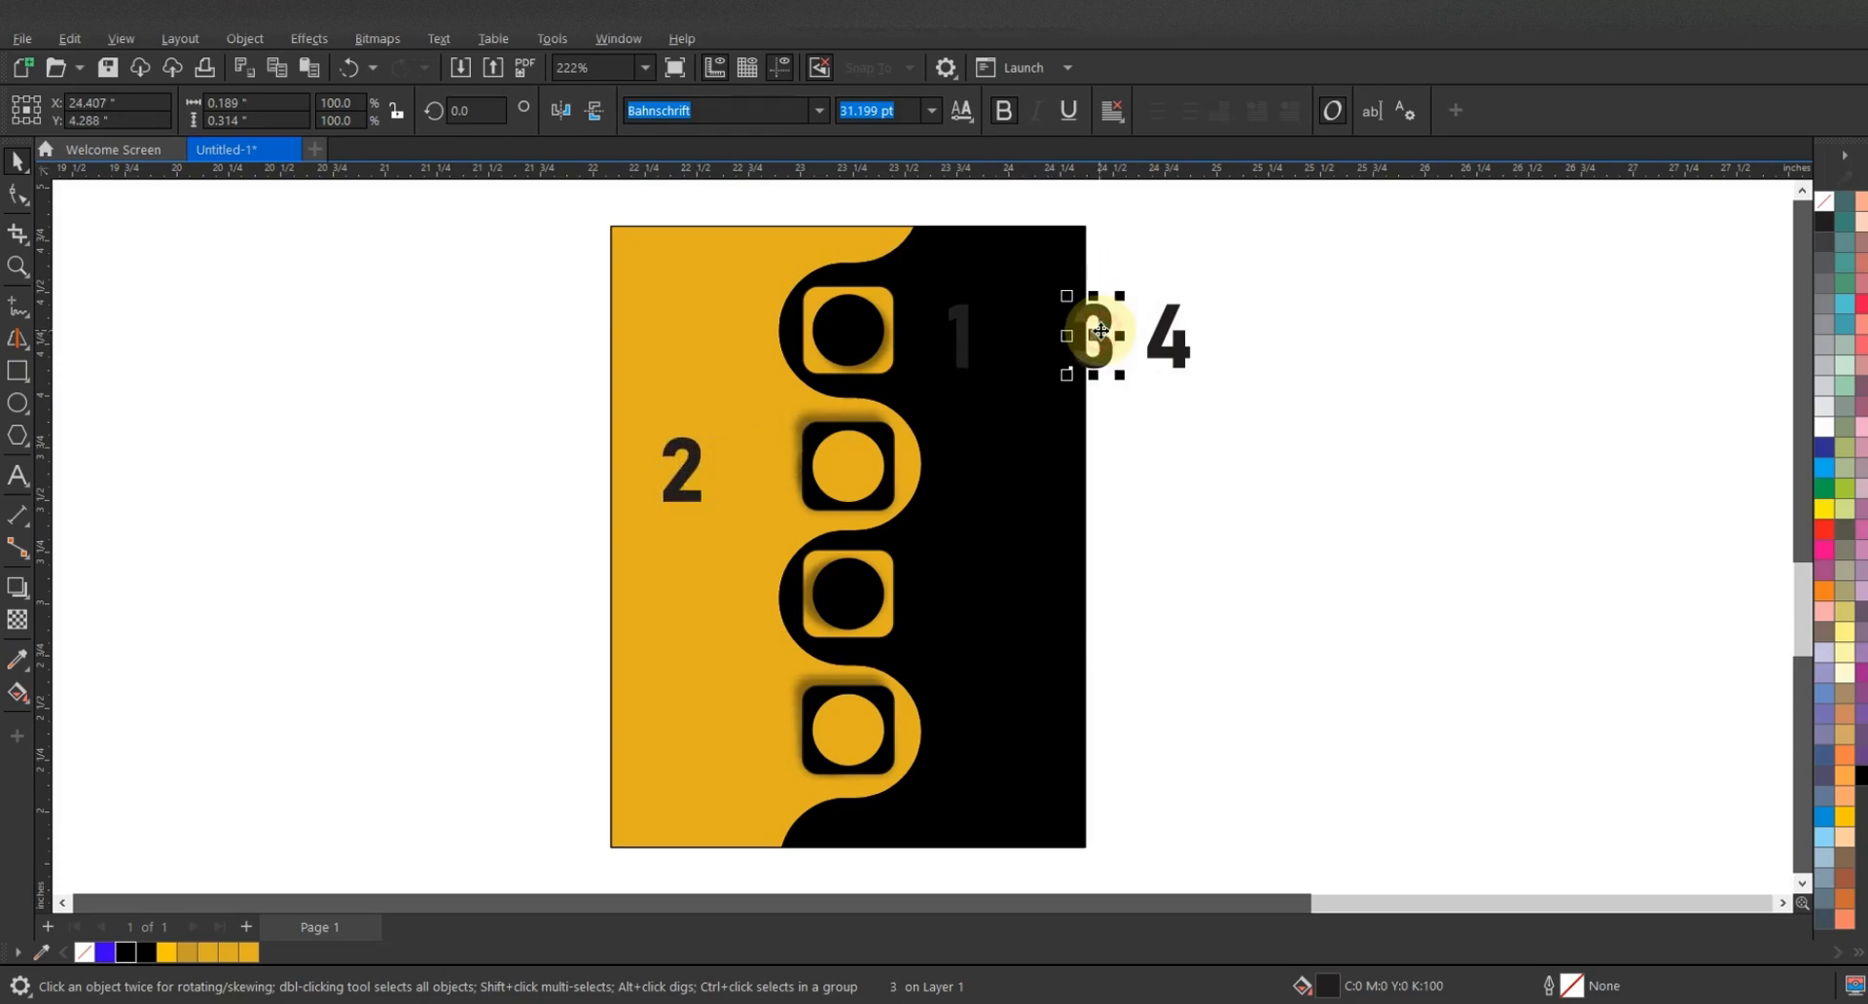
pyautogui.moveTo(1006, 487); pyautogui.dragTo(957, 588)
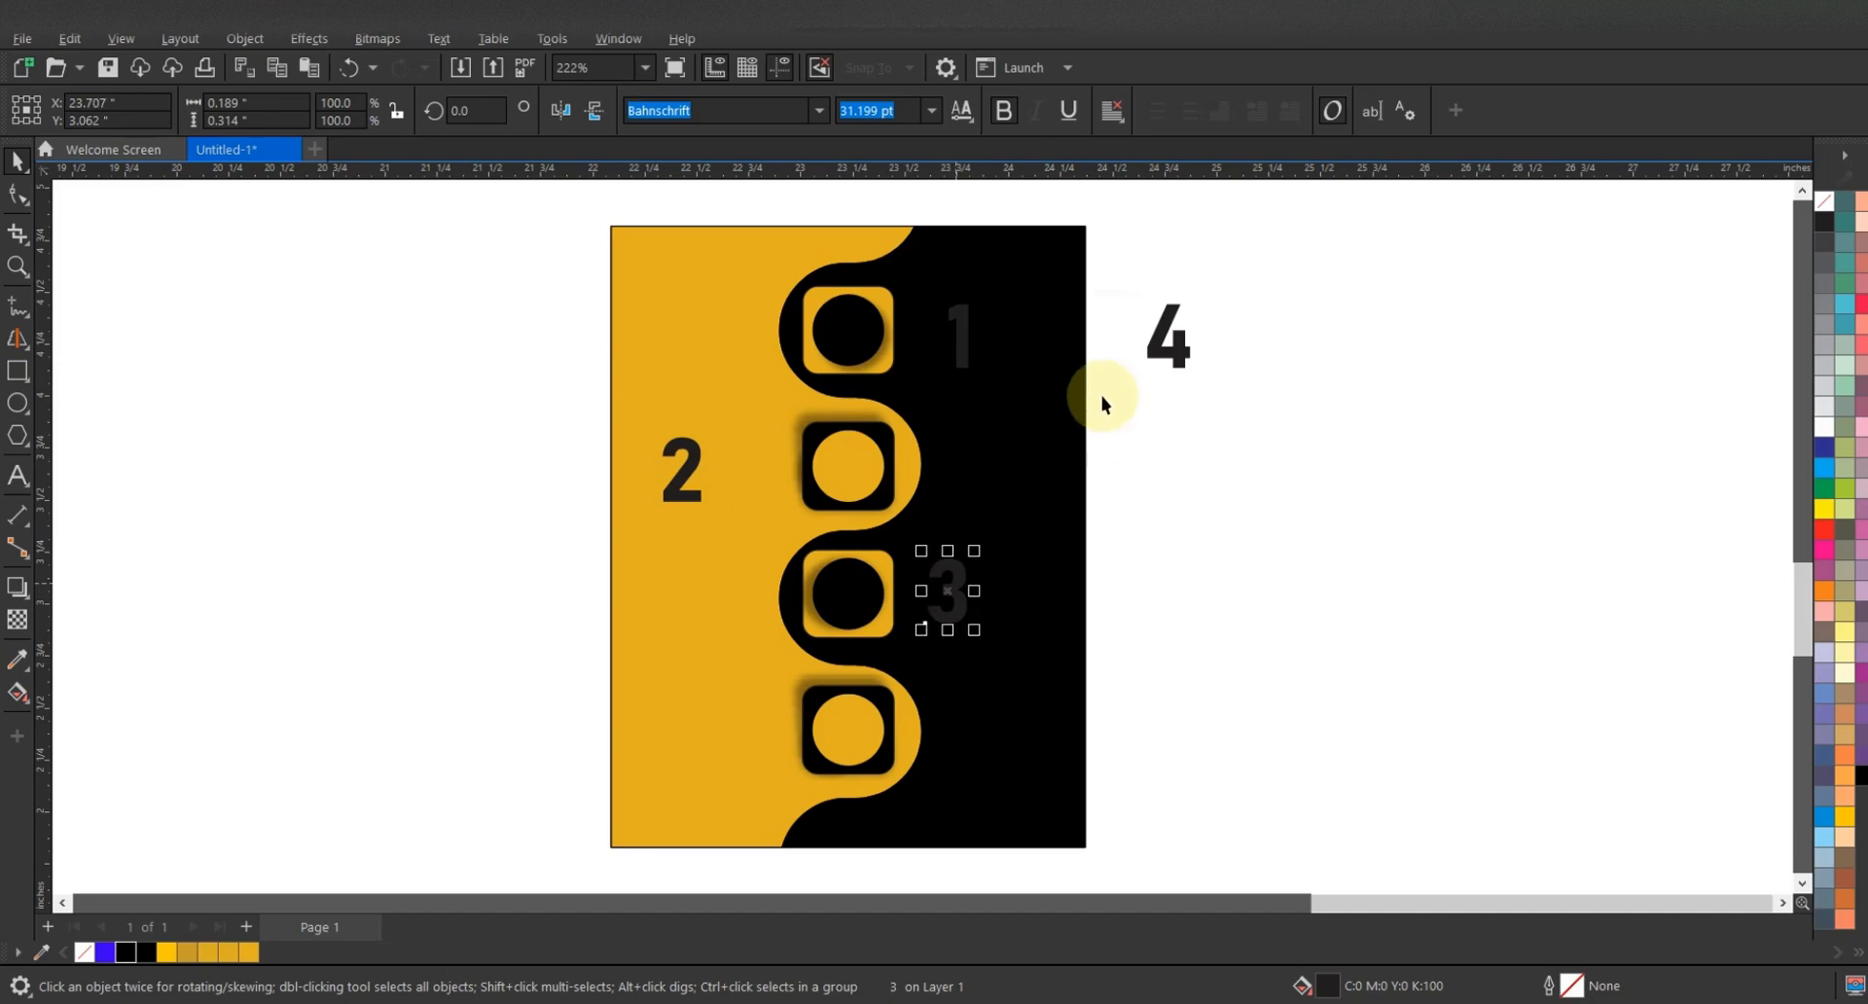
pyautogui.click(1159, 335)
pyautogui.moveTo(1160, 335); pyautogui.dragTo(782, 648)
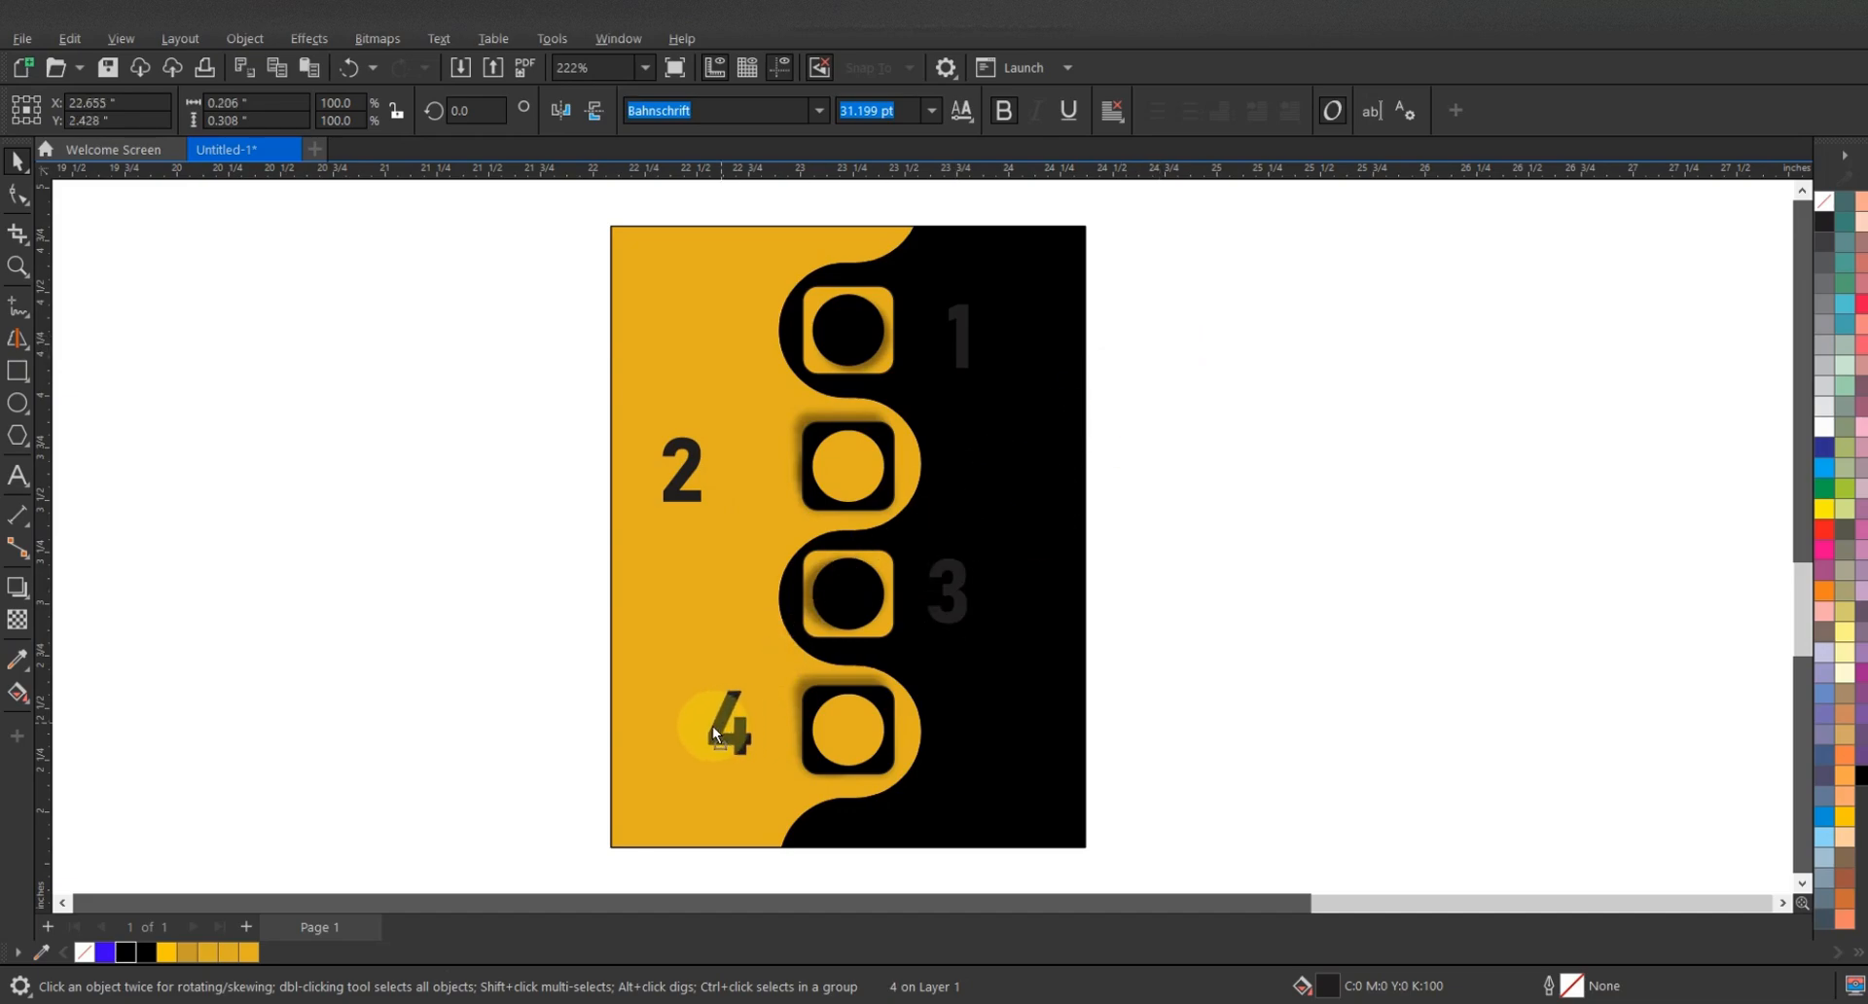
pyautogui.moveTo(679, 738); pyautogui.dragTo(676, 738)
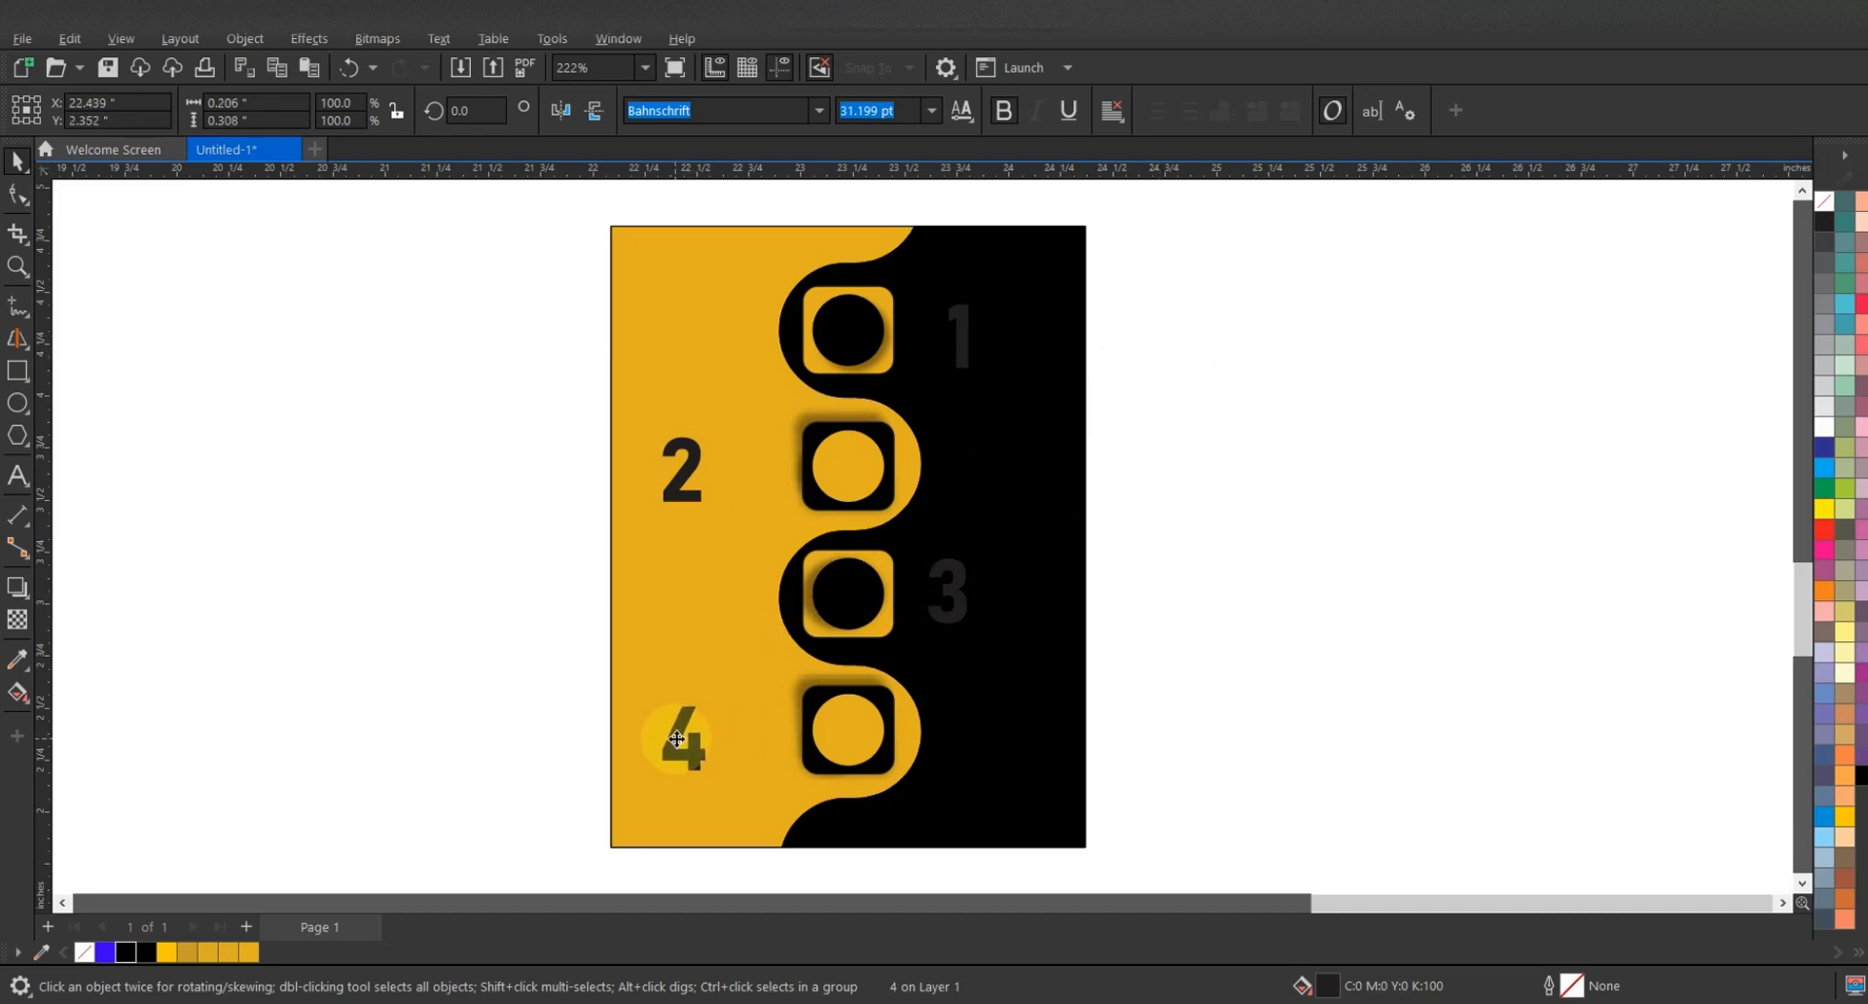
# - Move the 2 closer to the second square, centre it vertically with that square, and align the 4 directly beneath it
pyautogui.click(683, 496)
pyautogui.moveTo(683, 492); pyautogui.dragTo(718, 496)
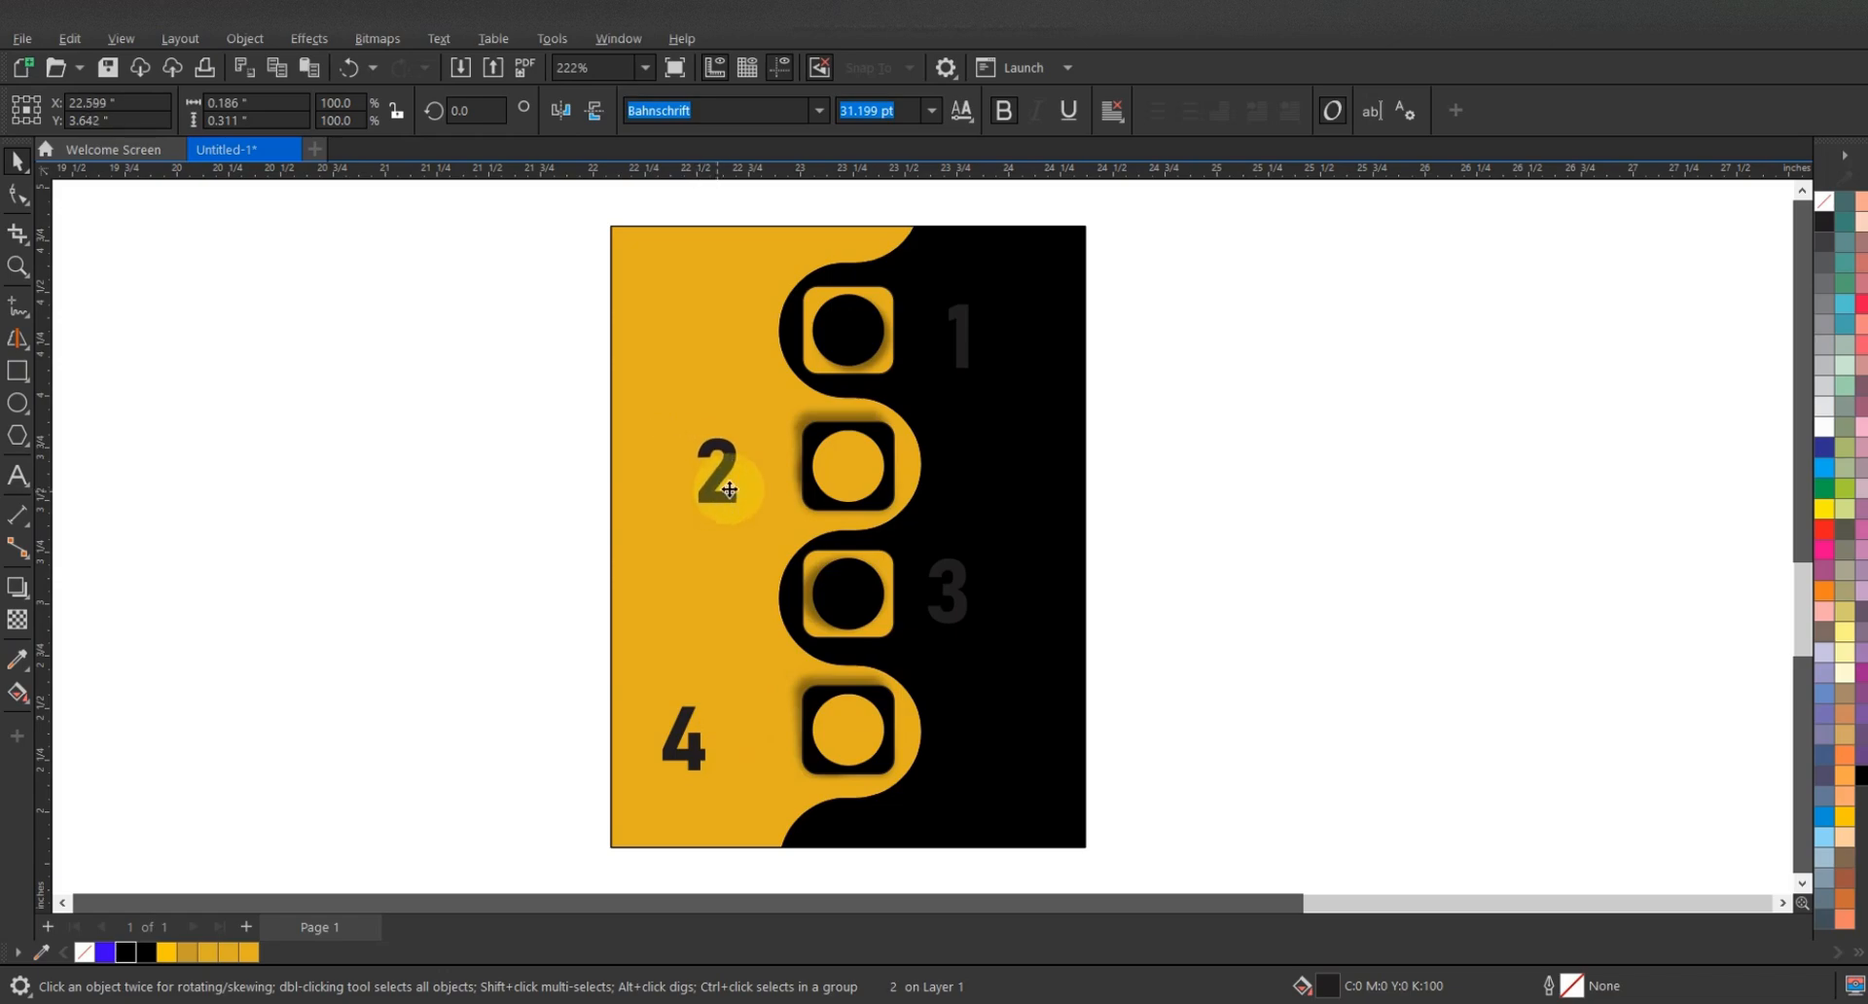
pyautogui.keyDown('shift'); pyautogui.click(814, 436); pyautogui.keyUp('shift')
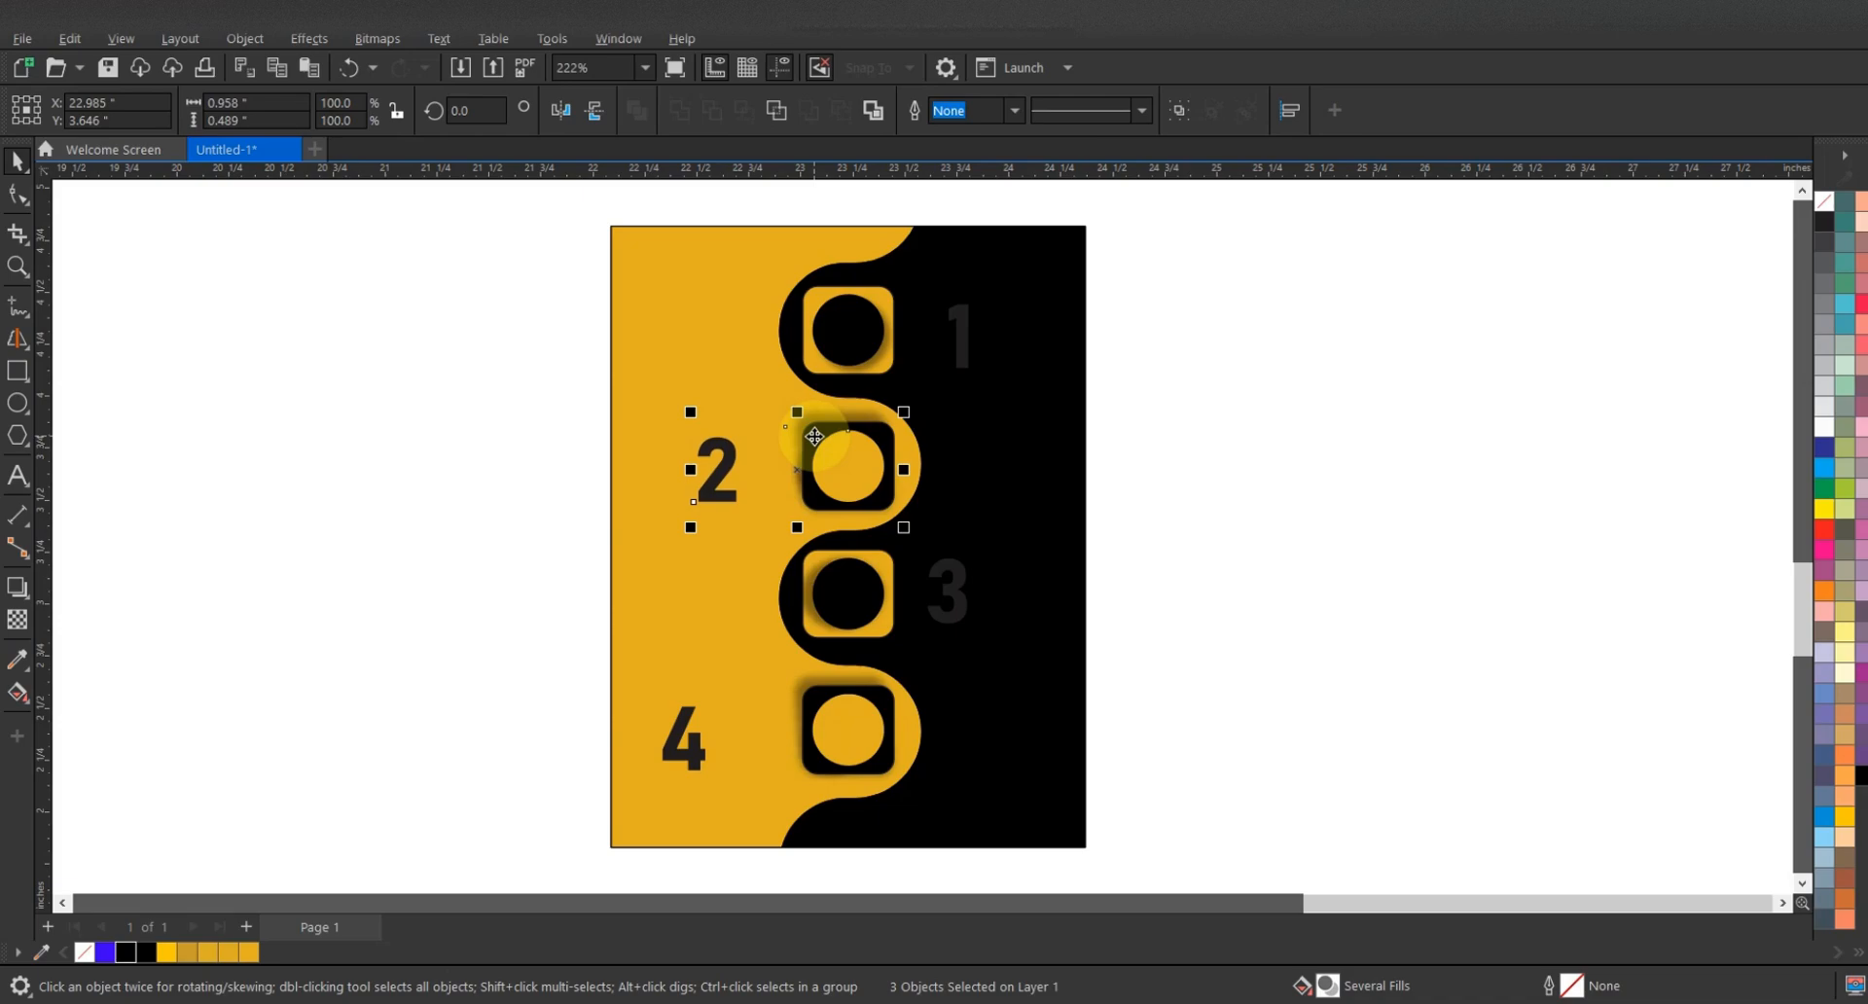
pyautogui.click(686, 741)
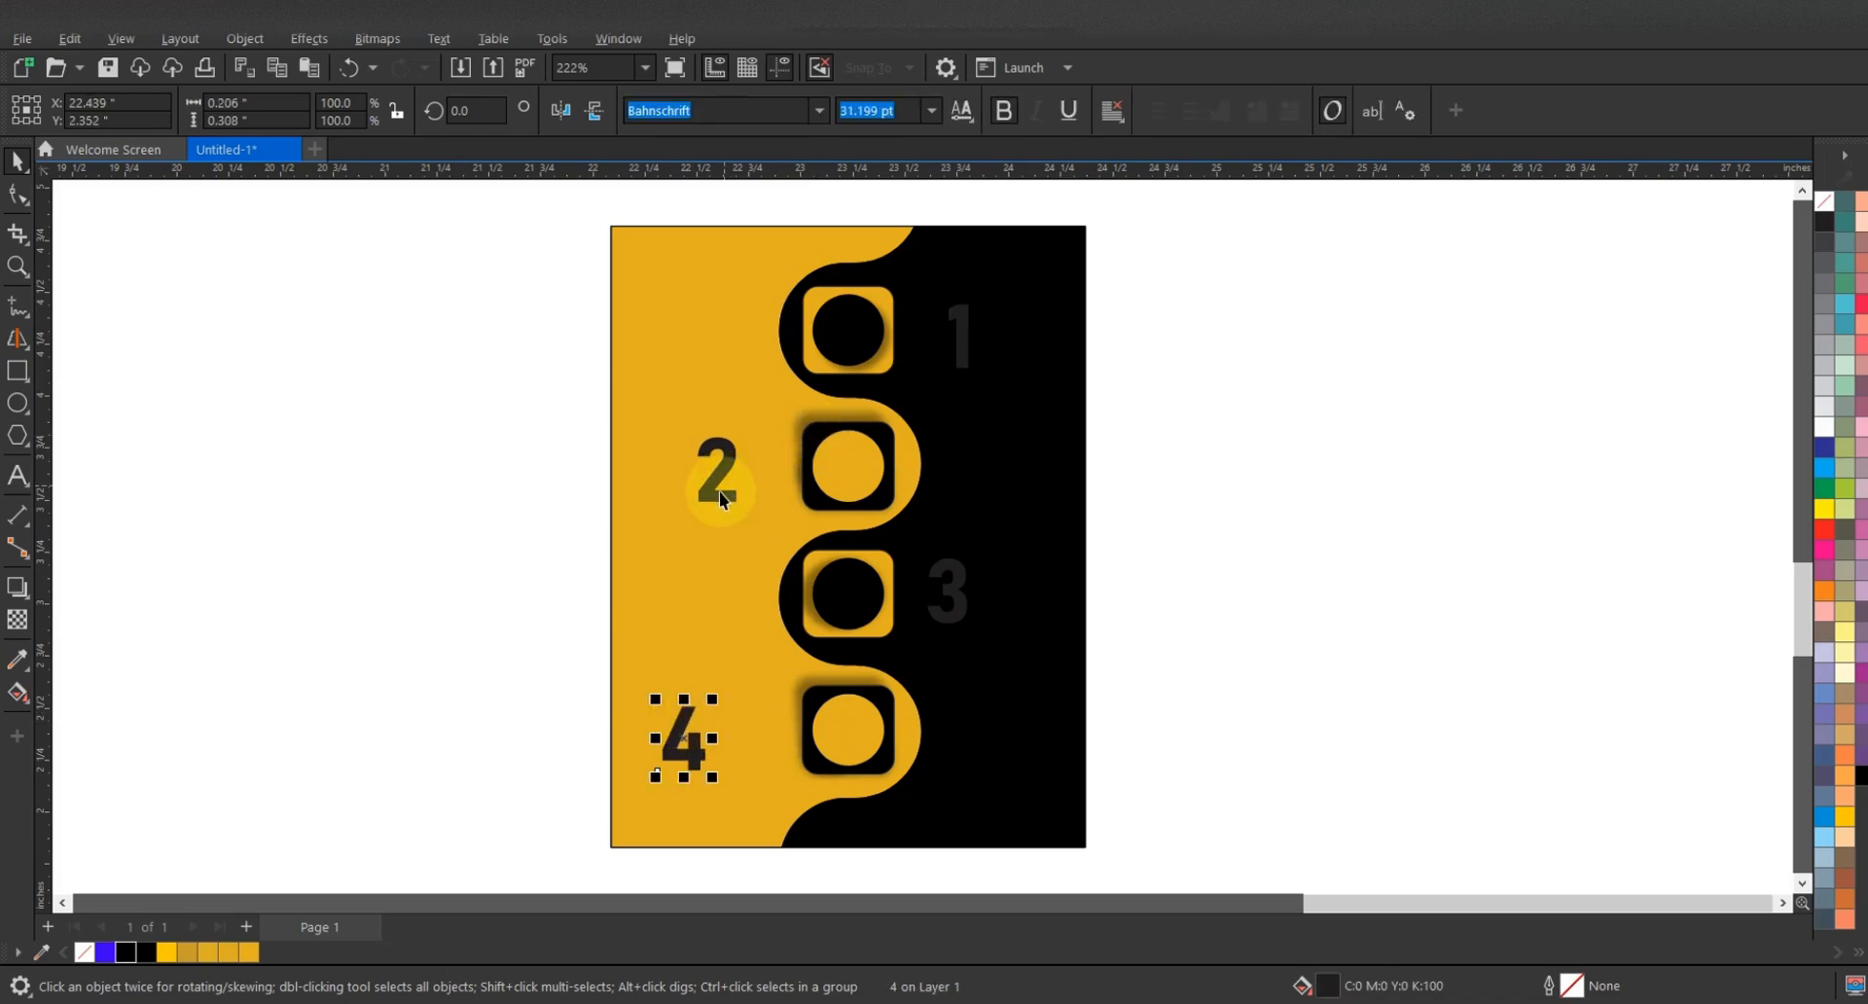
pyautogui.press('c')
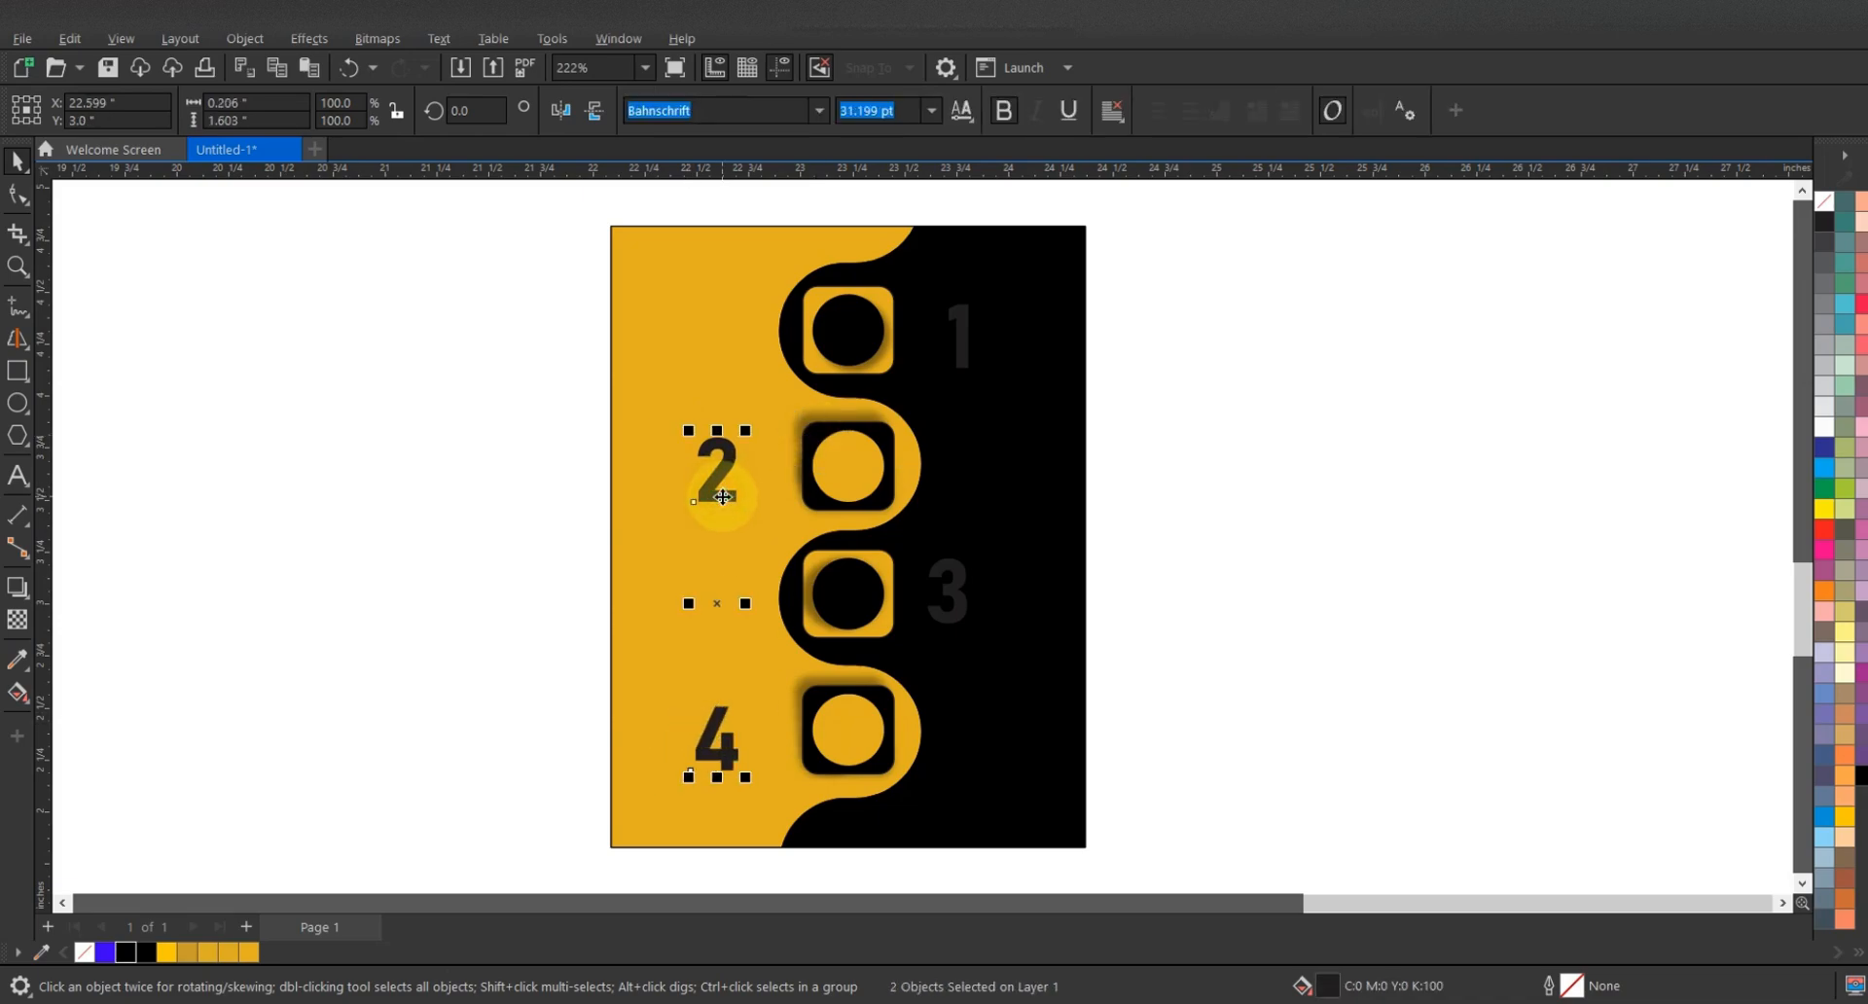
# - Centre the 4 vertically with the fourth rounded square
pyautogui.keyDown('shift'); pyautogui.click(722, 497); pyautogui.keyUp('shift')
pyautogui.keyDown('shift'); pyautogui.click(814, 692); pyautogui.keyUp('shift')
pyautogui.press('e')
pyautogui.click(1173, 566)
# - Align the 3 directly beneath the 1, and centre it vertically with the third rounded square
pyautogui.click(964, 592)
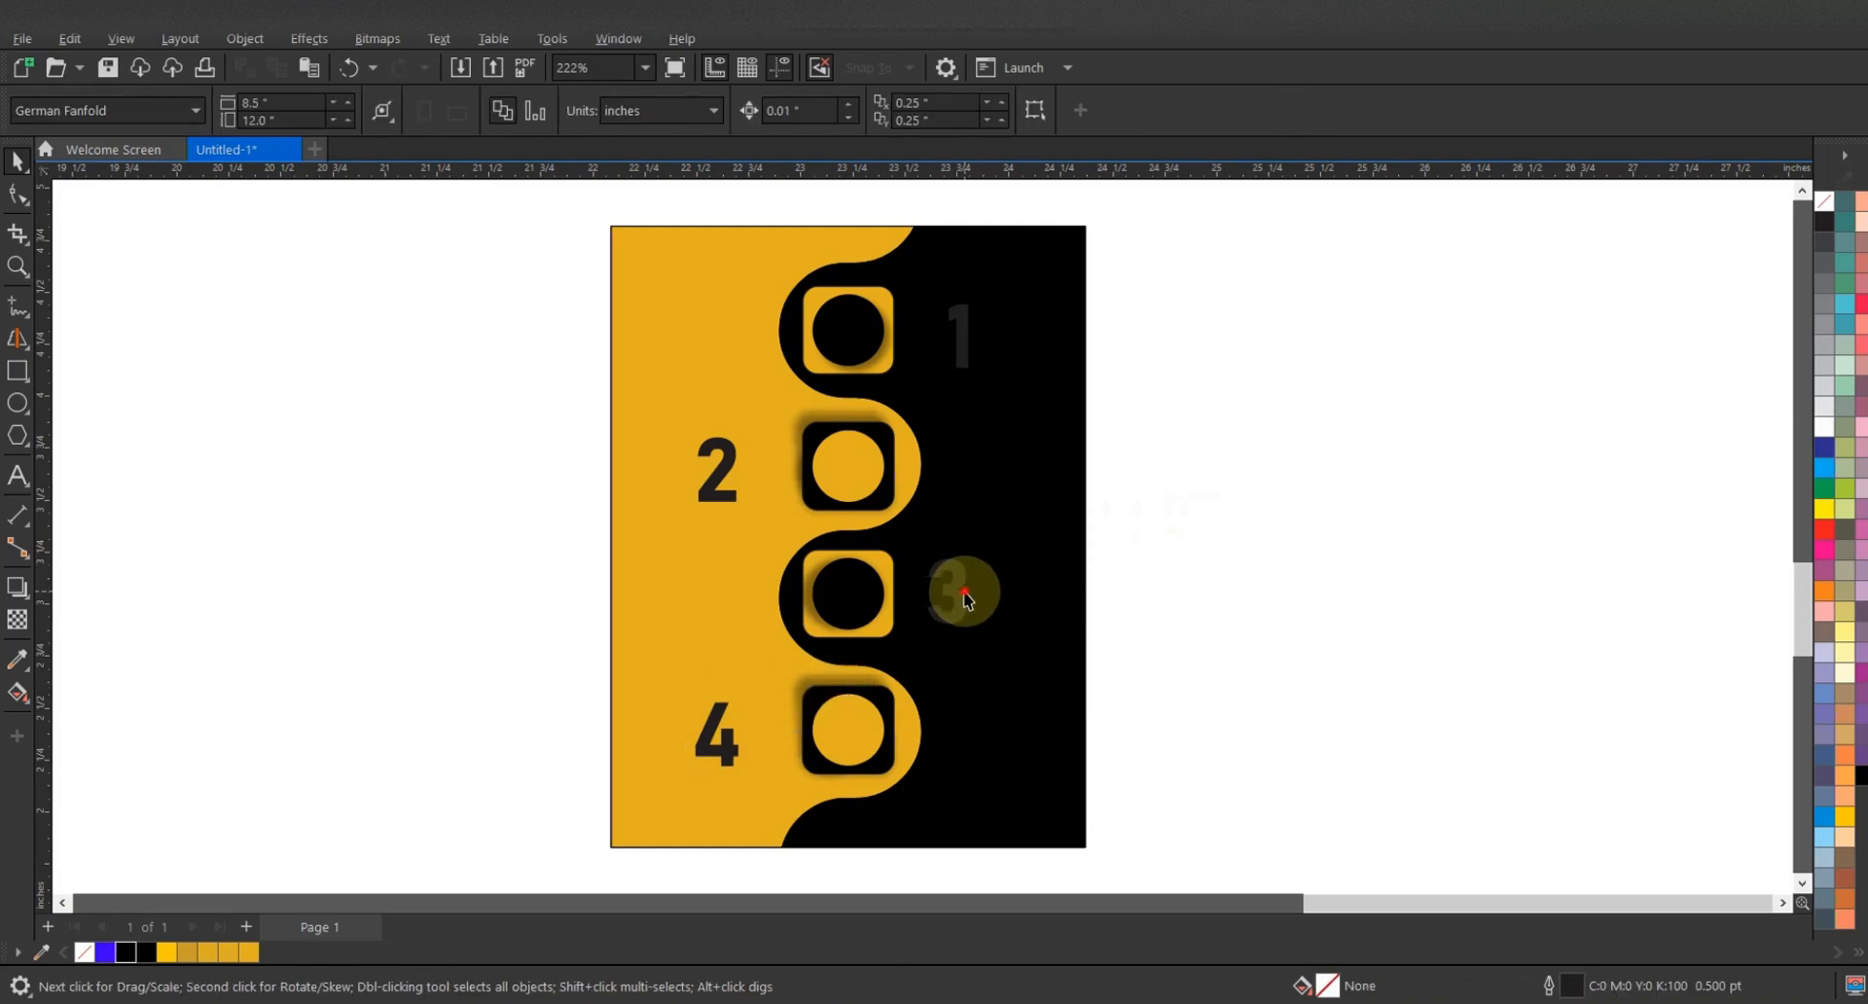
pyautogui.keyDown('shift'); pyautogui.click(963, 334); pyautogui.keyUp('shift')
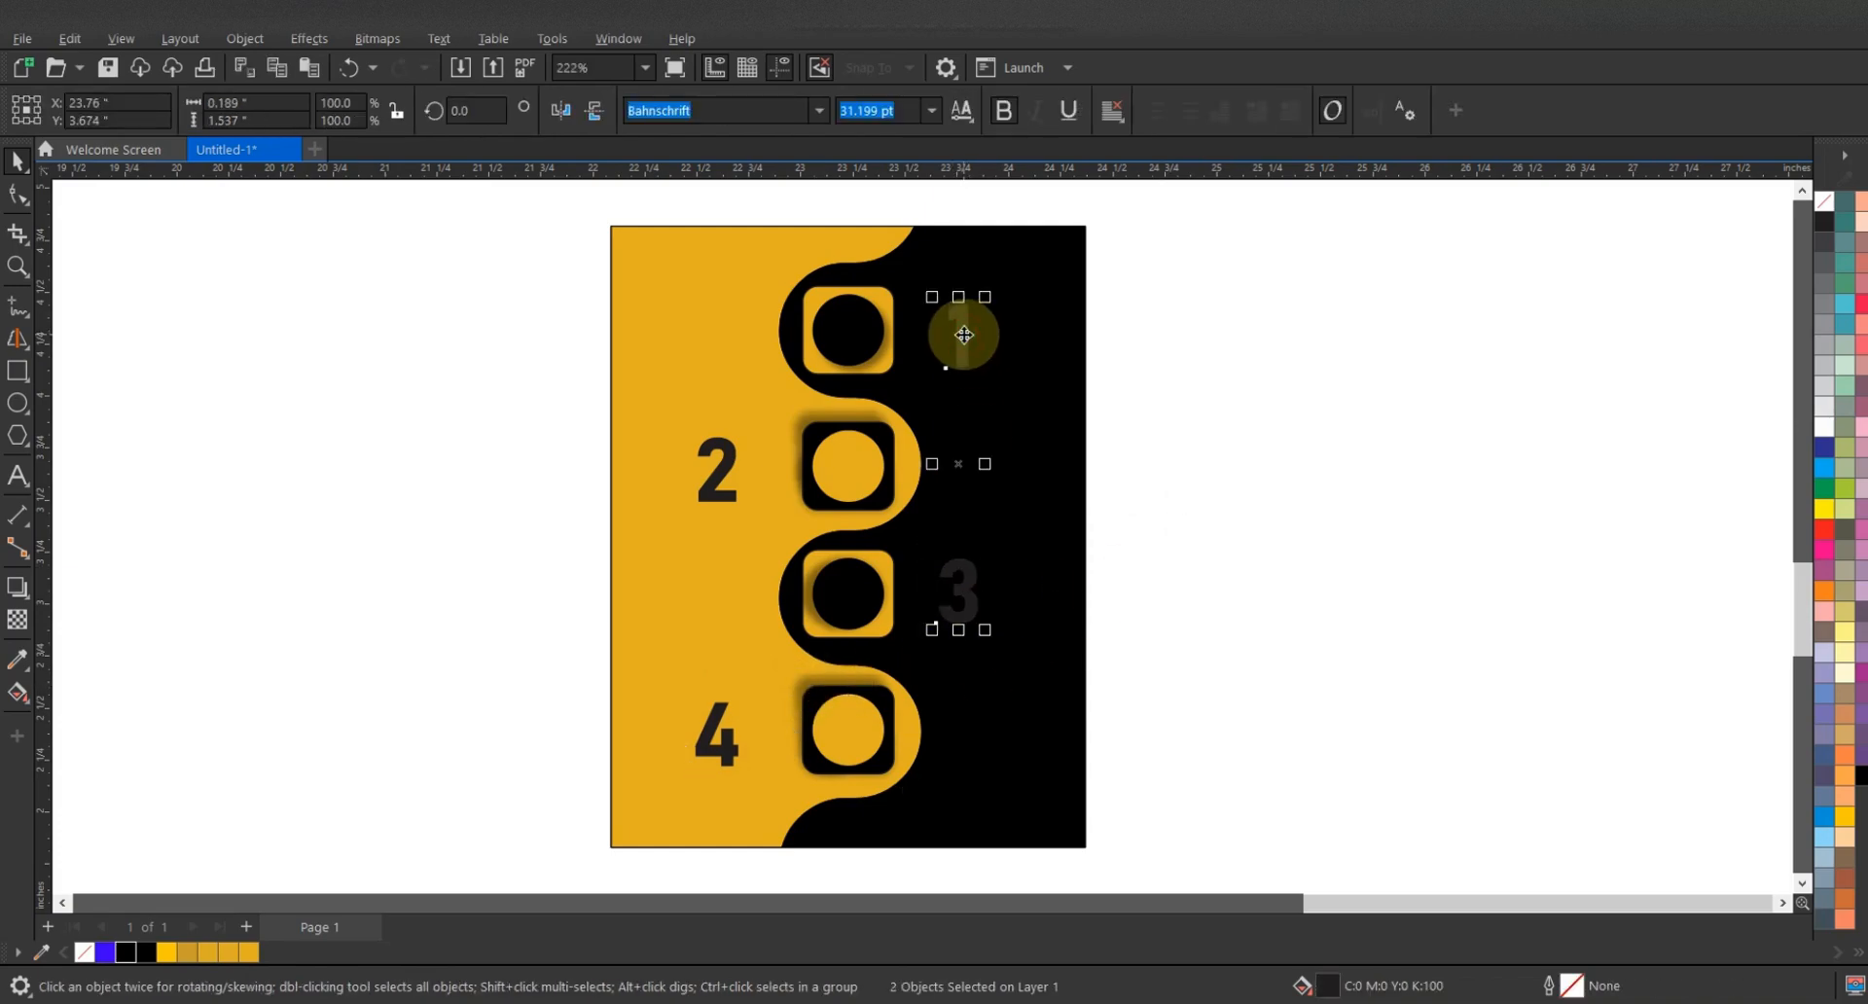
pyautogui.click(1125, 342)
pyautogui.click(960, 584)
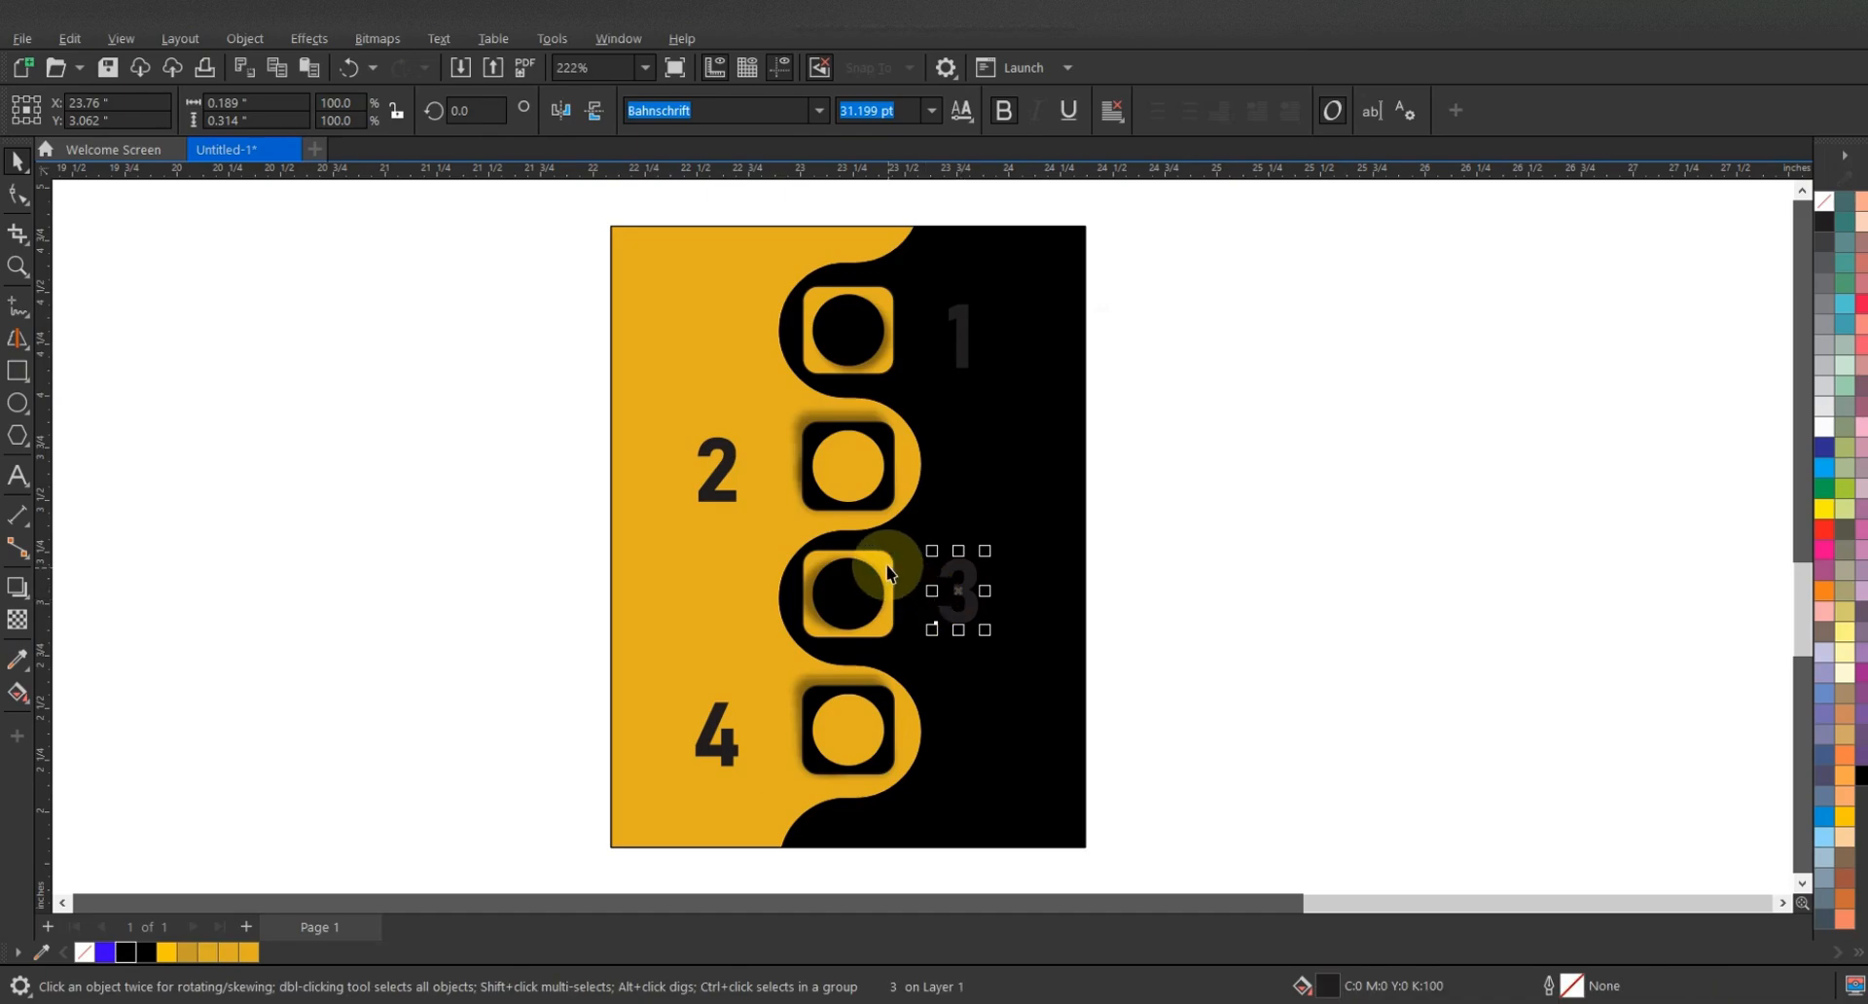
pyautogui.keyDown('shift'); pyautogui.click(887, 572); pyautogui.keyUp('shift')
pyautogui.click(1160, 477)
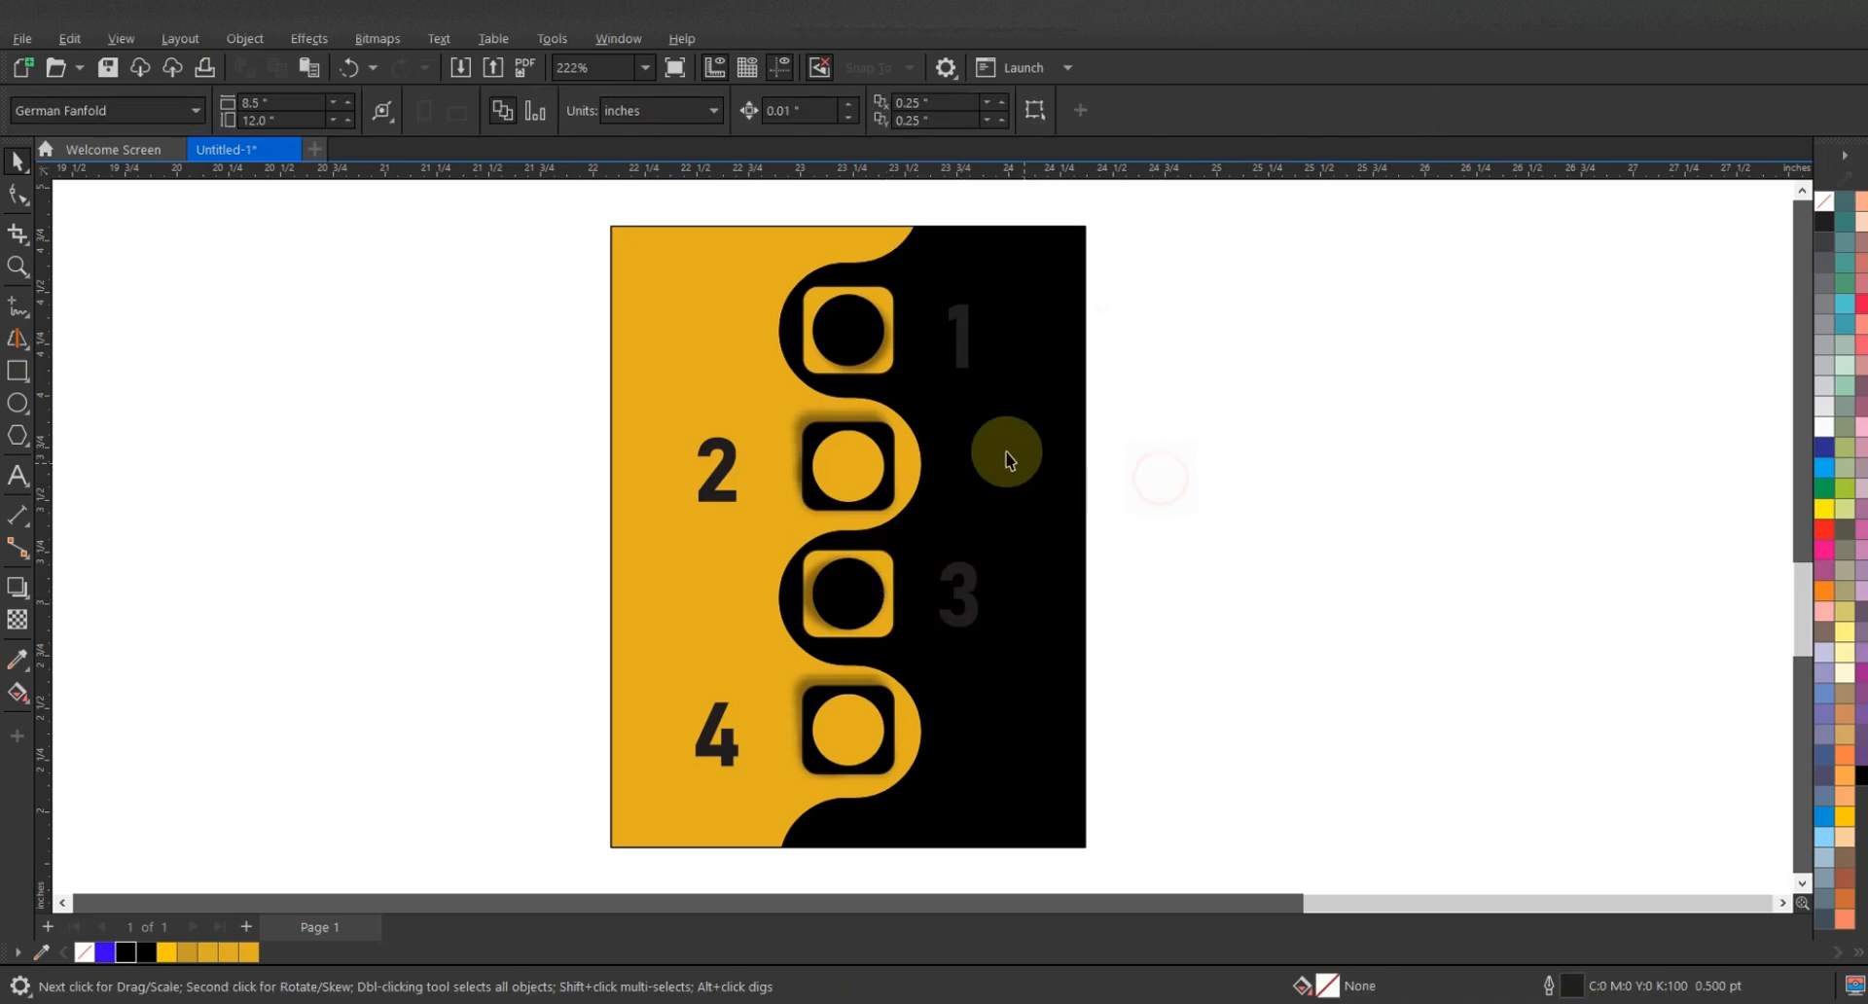
# - Recolour the digits, filling the 1 and 3 with the golden colour and the 2 and 4 with black
pyautogui.click(967, 335)
pyautogui.keyDown('shift'); pyautogui.click(963, 589); pyautogui.keyUp('shift')
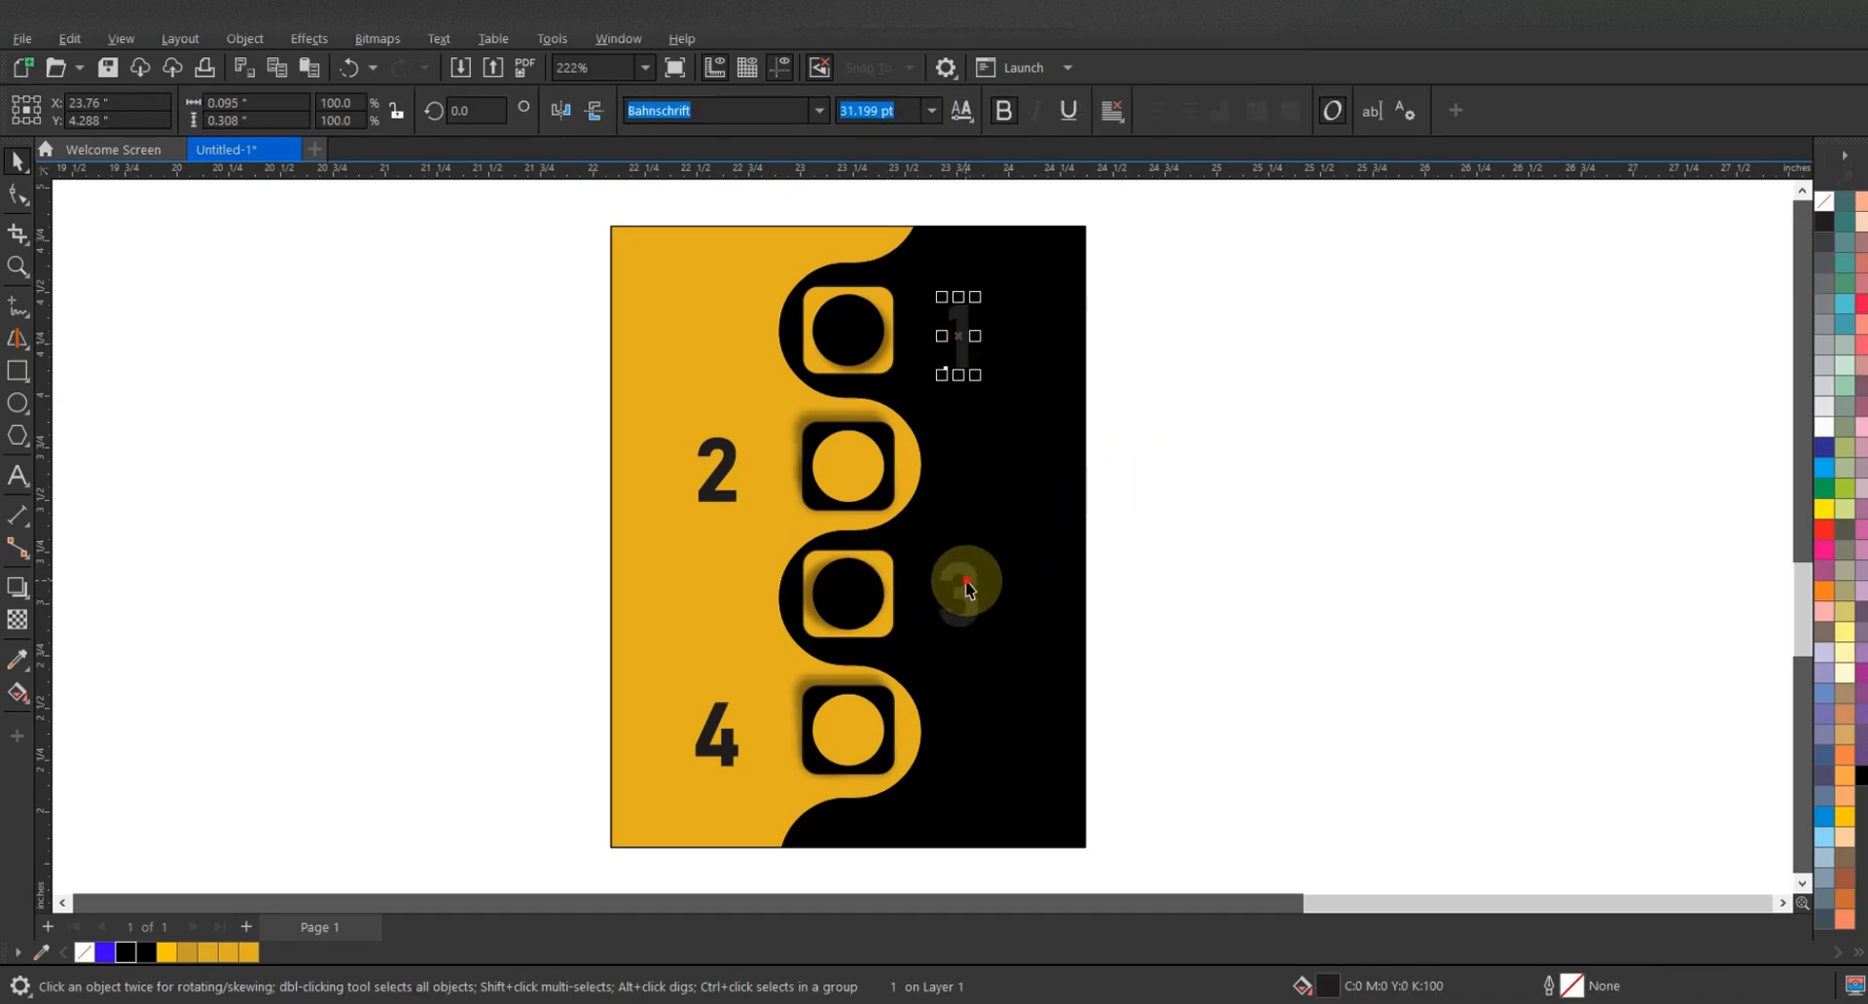
pyautogui.click(247, 951)
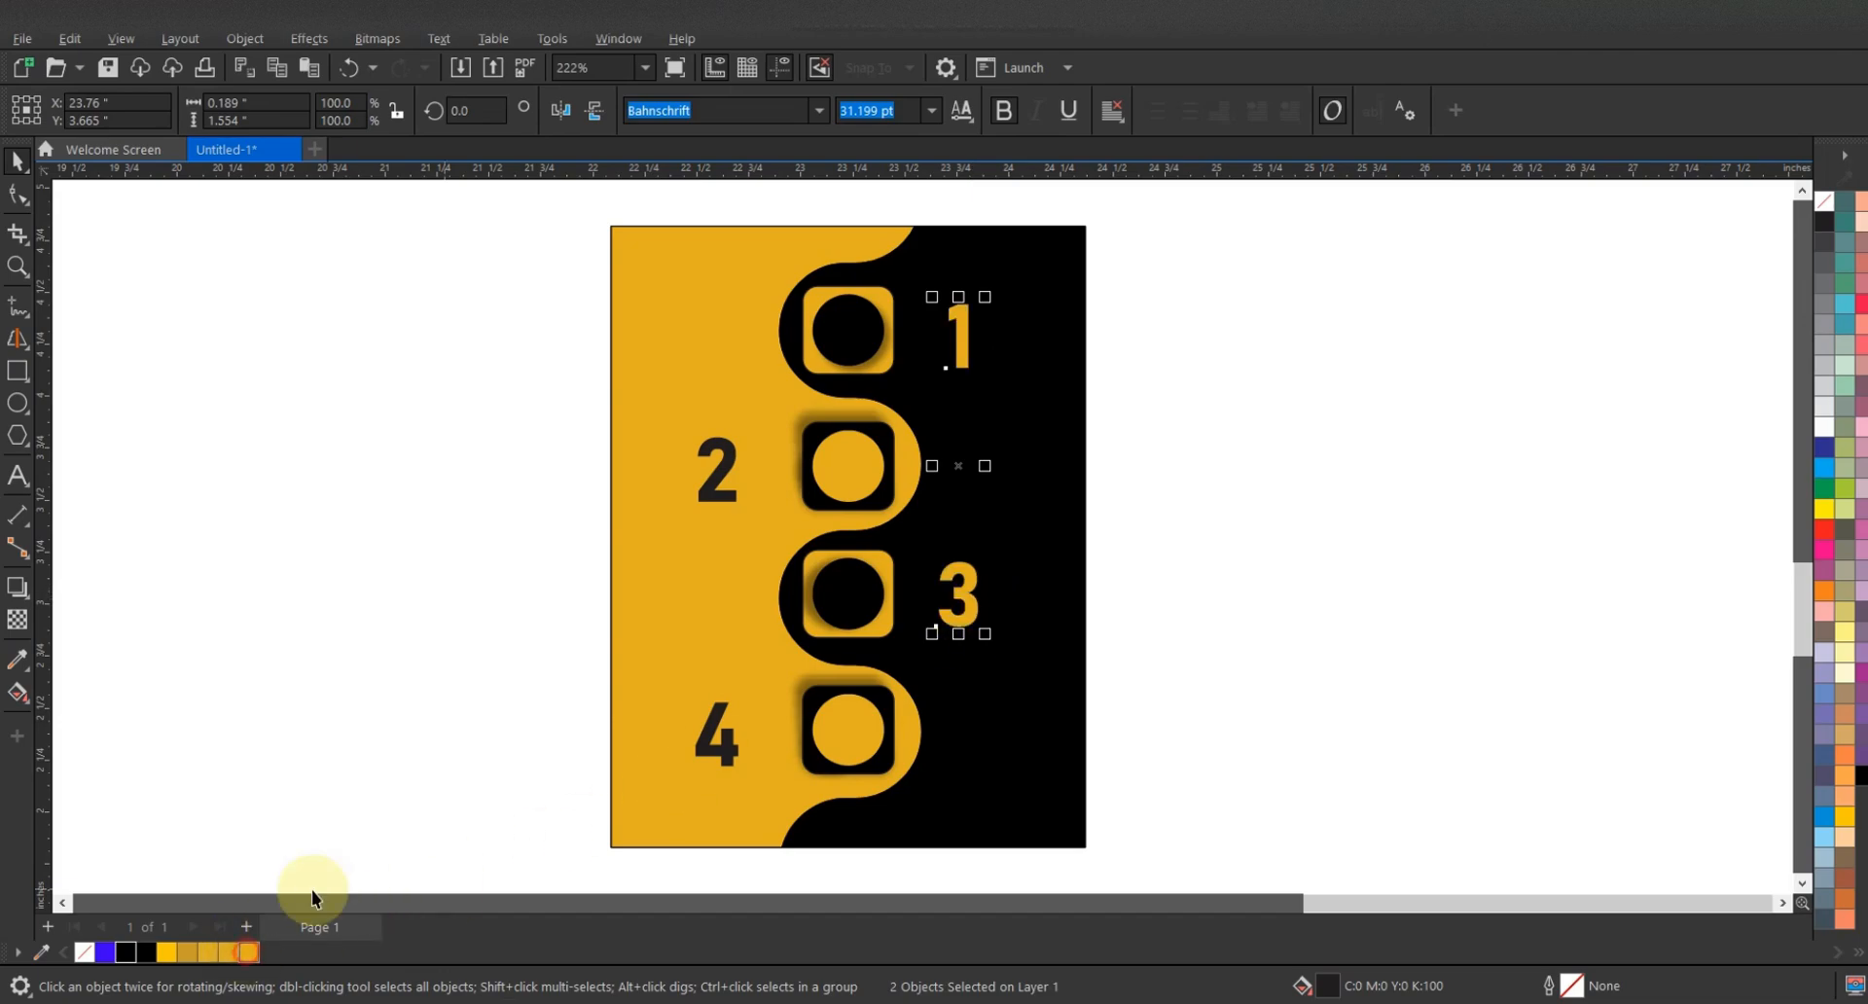
pyautogui.click(494, 615)
pyautogui.click(714, 492)
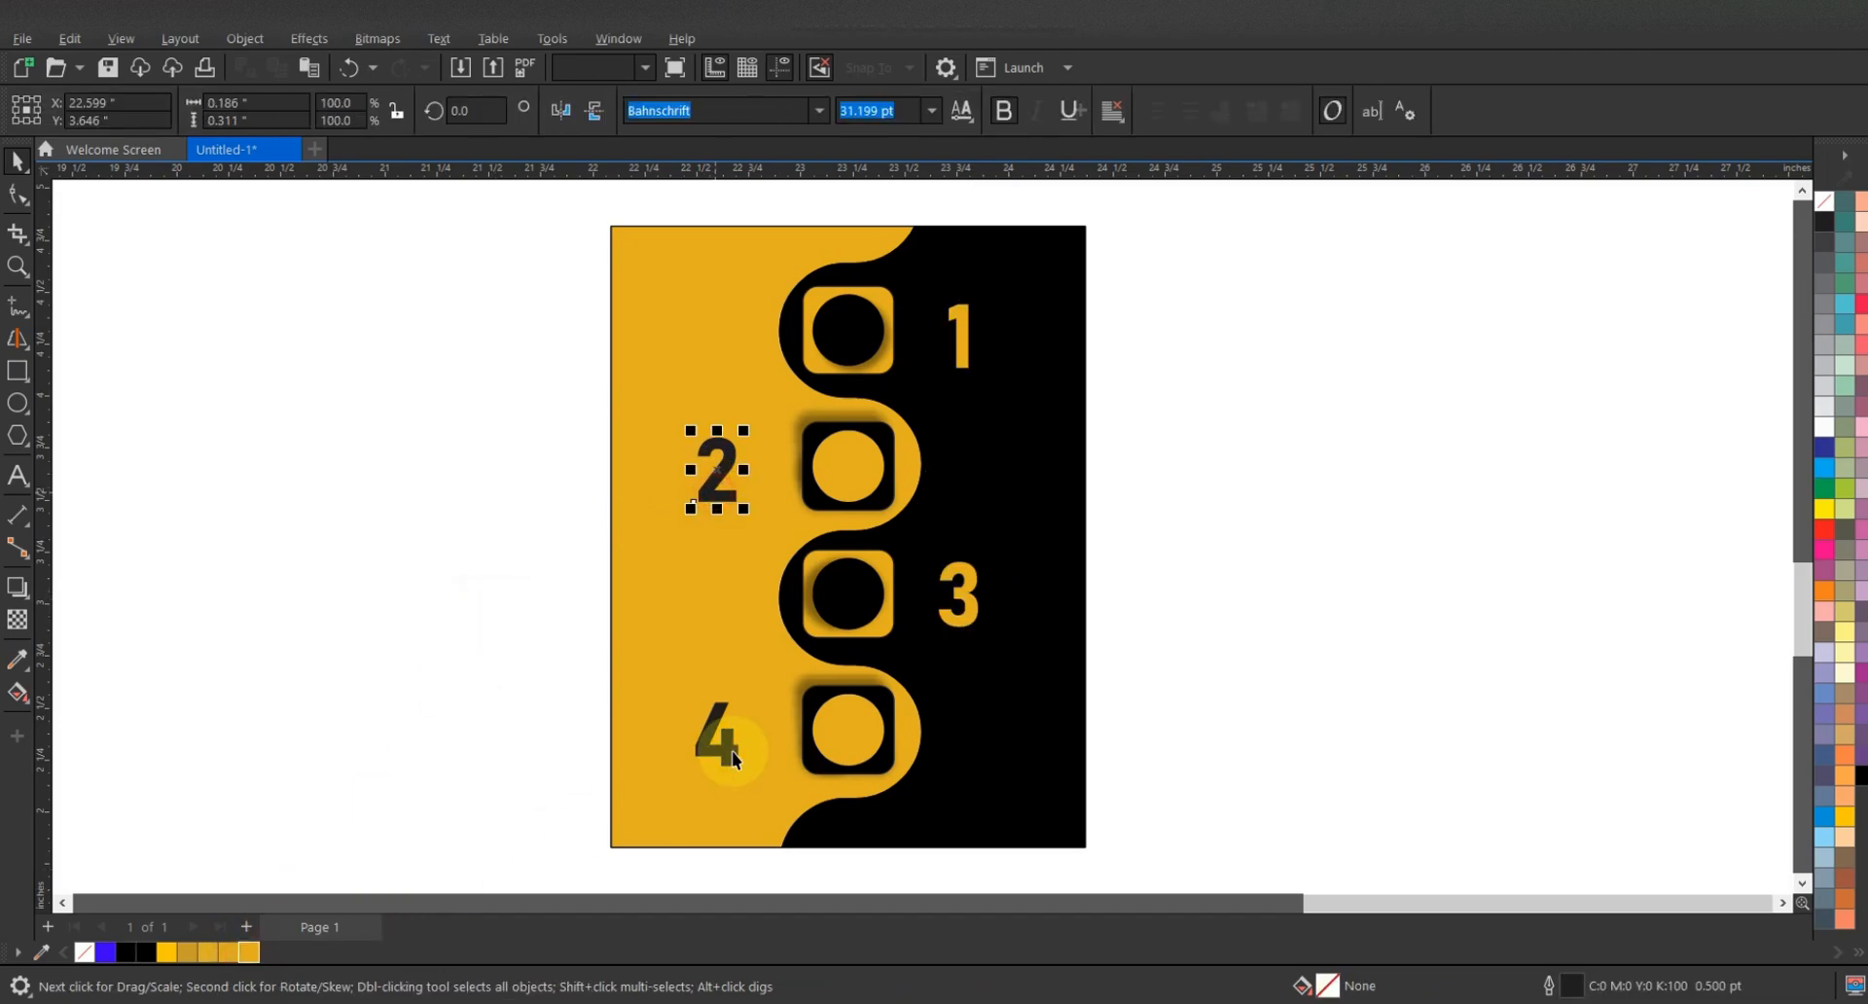
pyautogui.keyDown('shift'); pyautogui.click(718, 751); pyautogui.keyUp('shift')
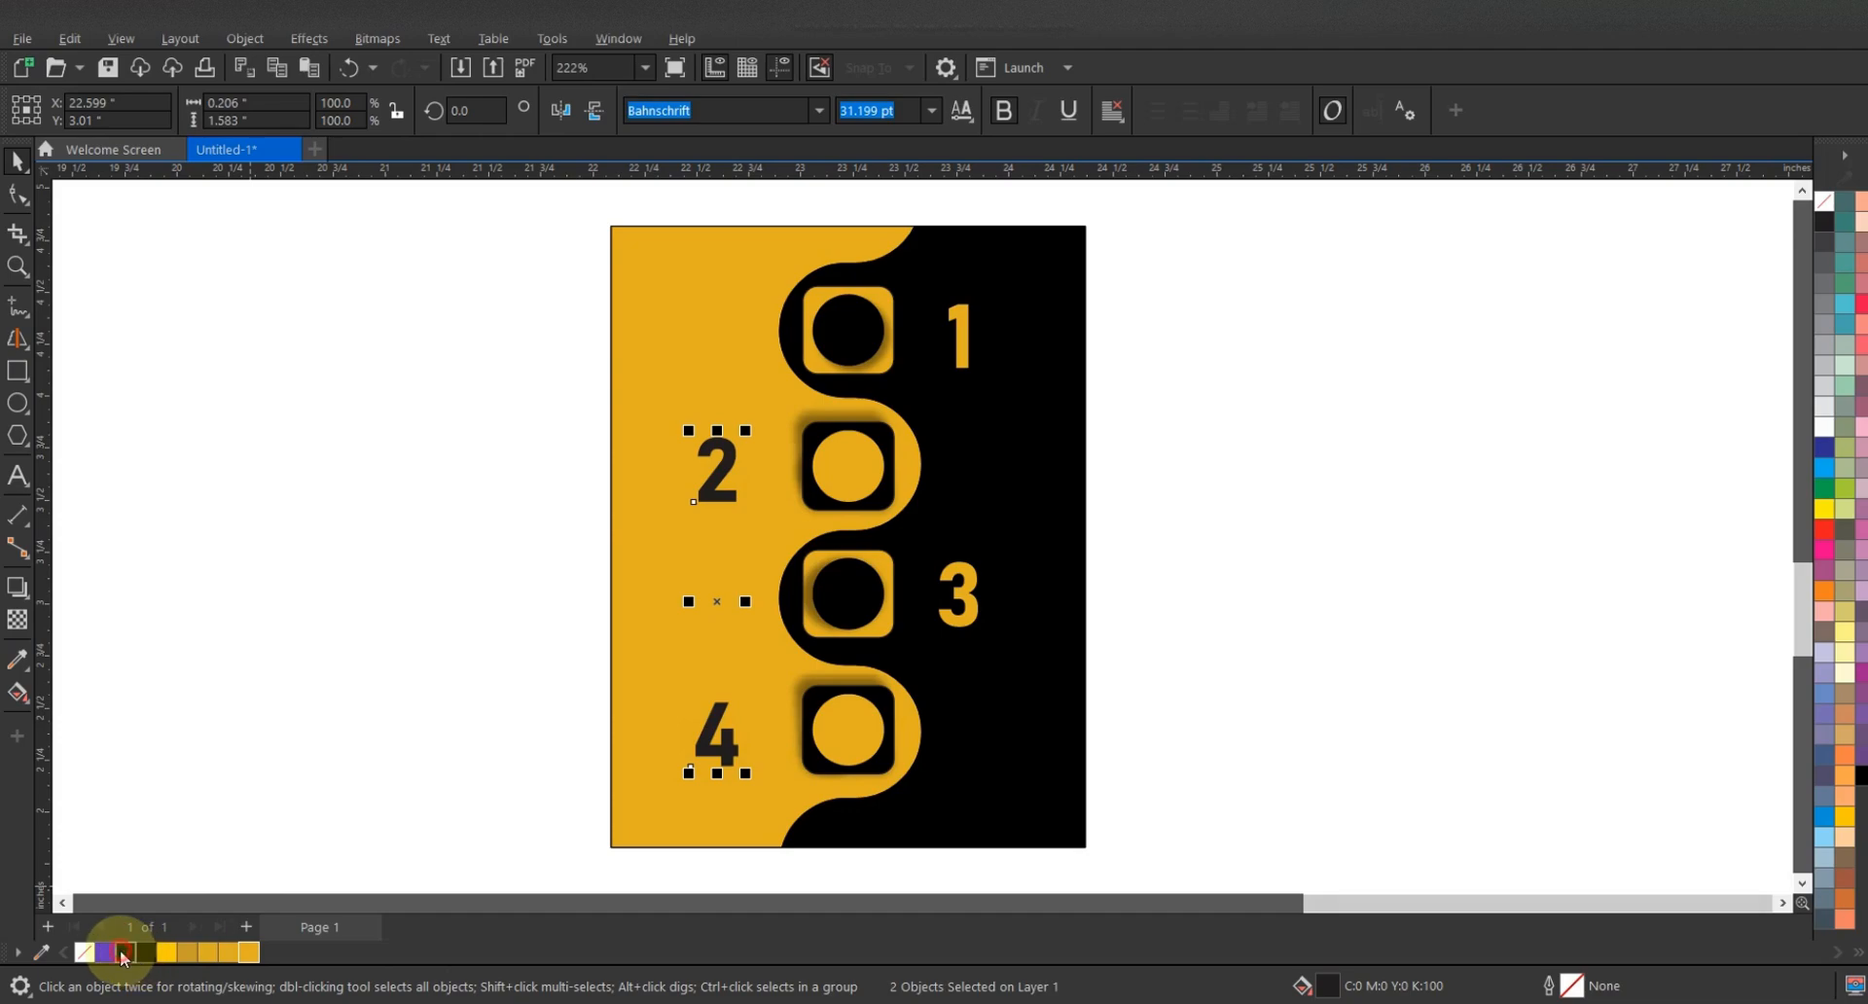
pyautogui.click(301, 623)
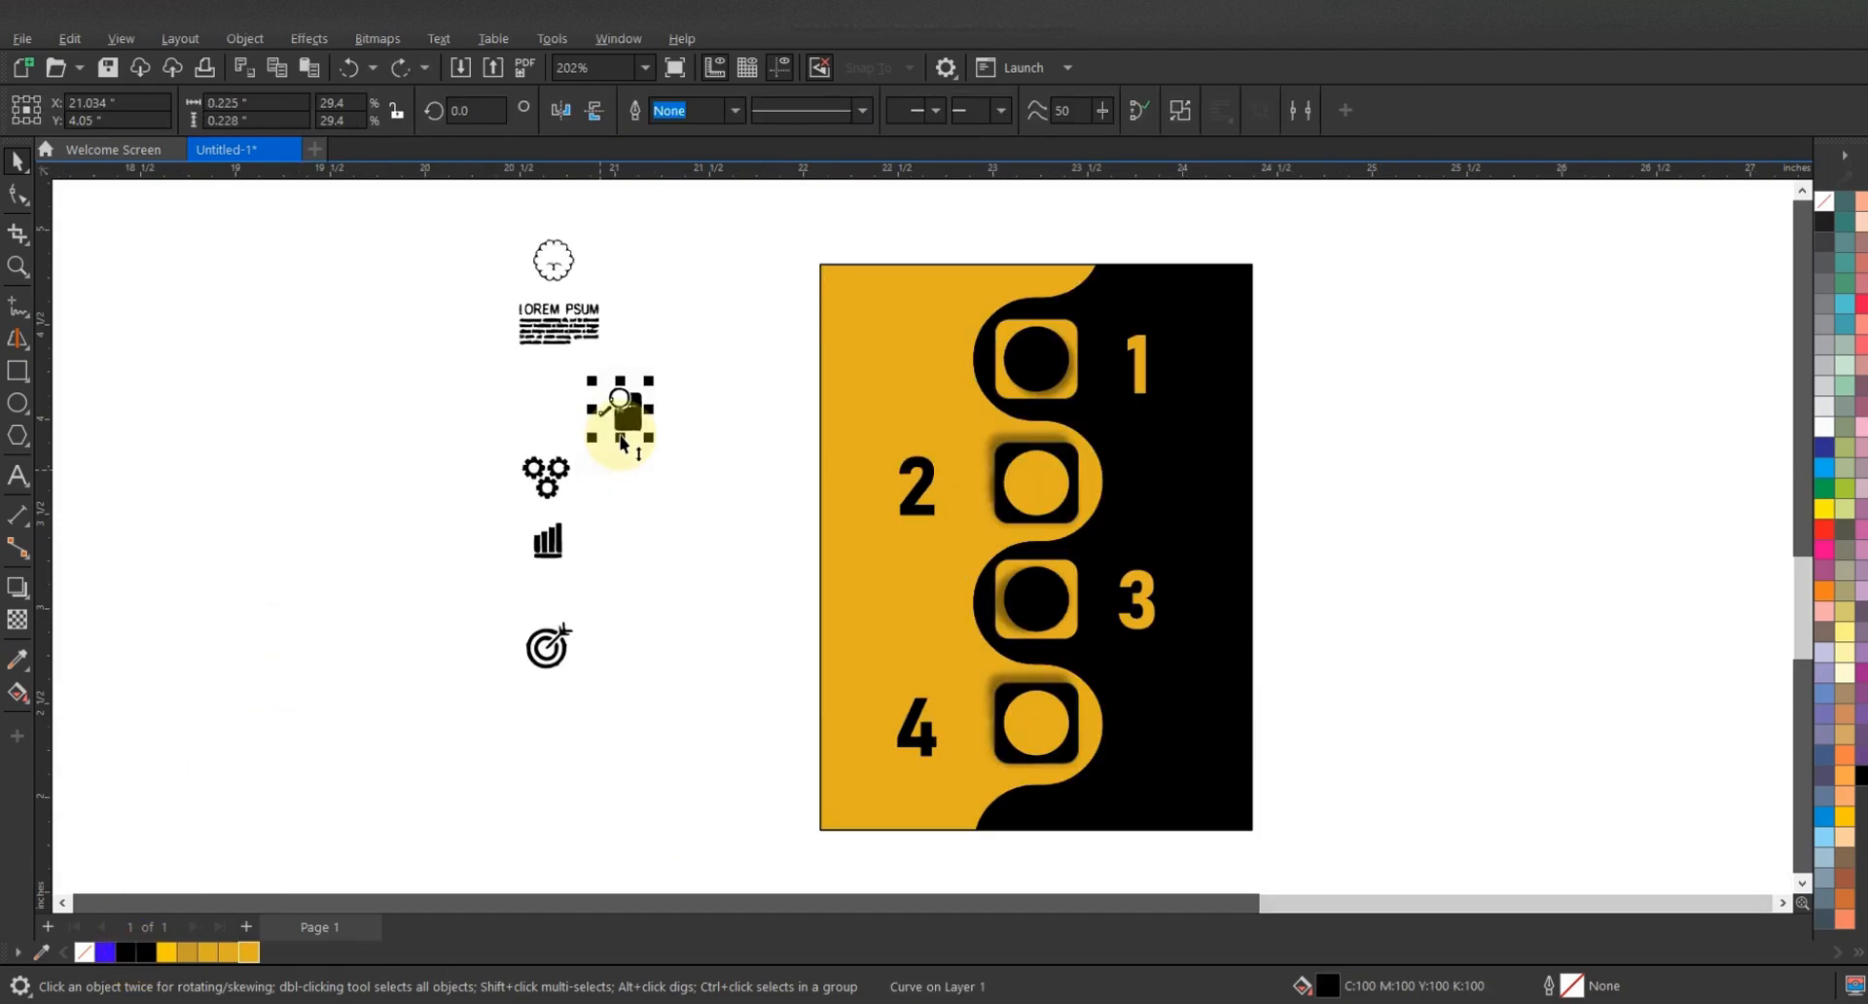
# - Fill the round outline icon with the golden colour and place it in the centre of the first square's black circle
pyautogui.moveTo(627, 410); pyautogui.dragTo(635, 405)
pyautogui.click(556, 259)
pyautogui.moveTo(556, 260); pyautogui.dragTo(1042, 364)
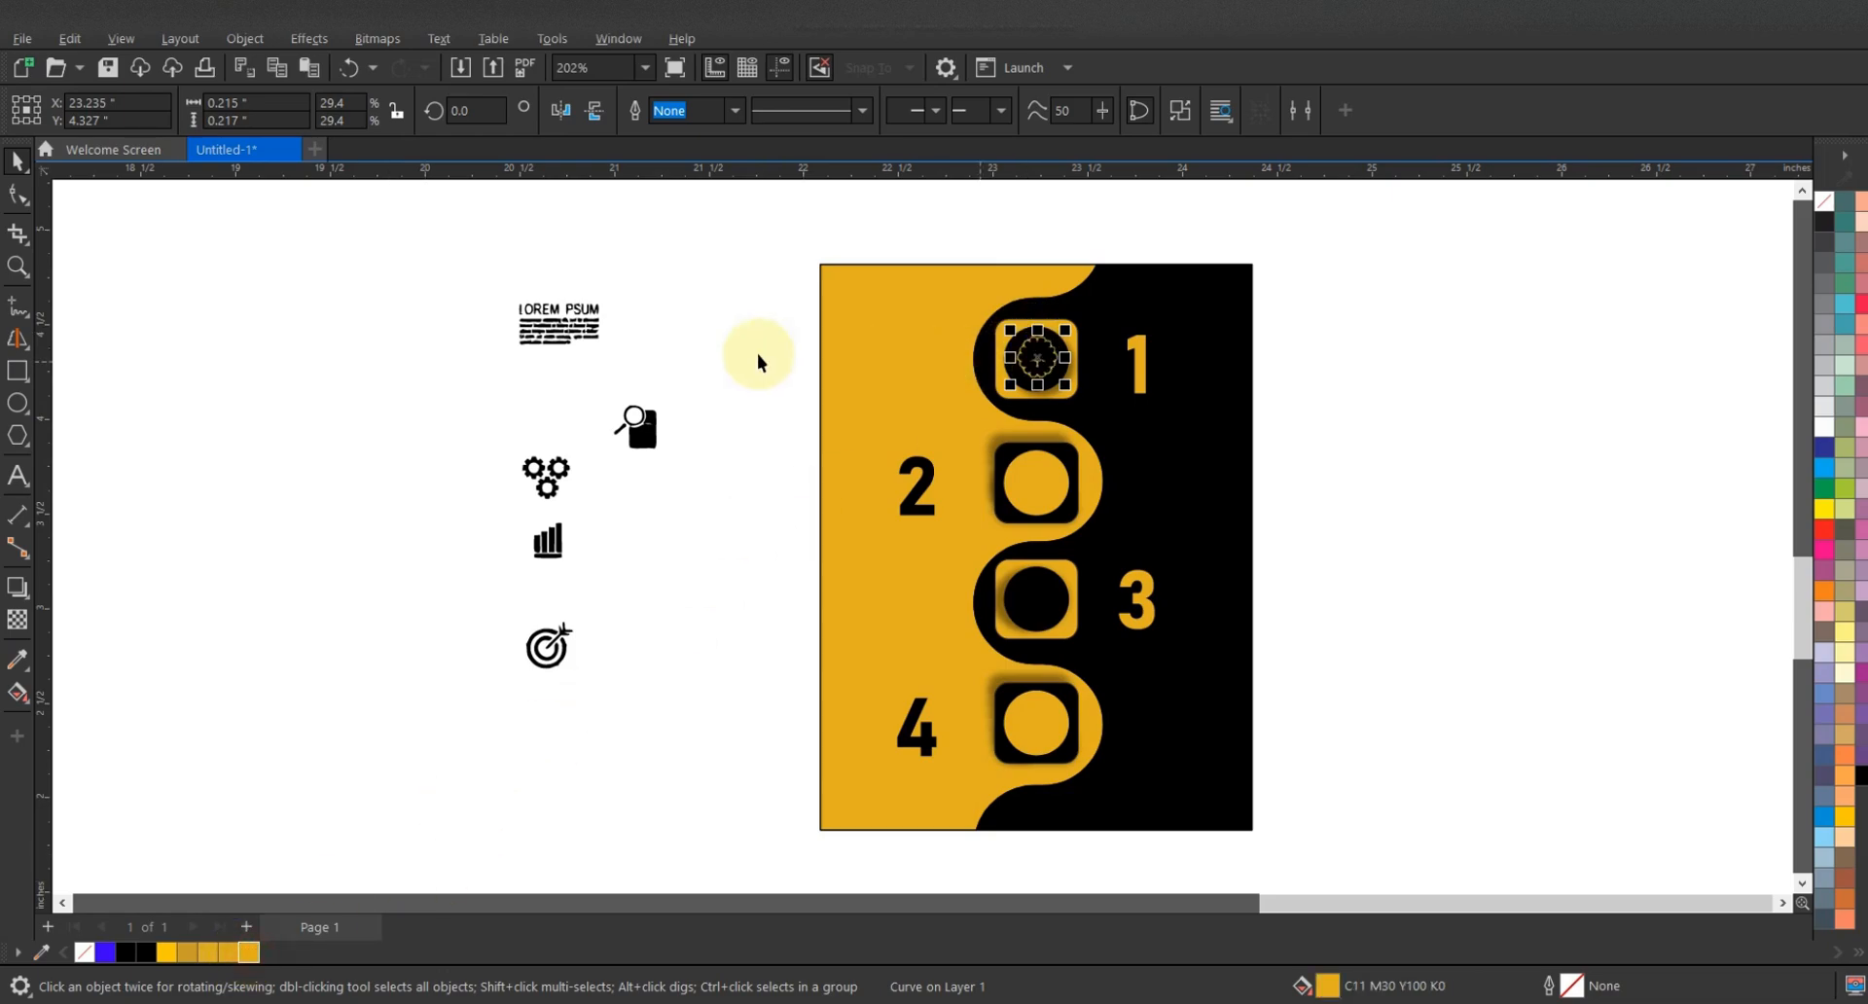
pyautogui.click(792, 338)
pyautogui.click(1384, 365)
# - Place the LOREM PSUM text block right of the 1, fill it golden, and duplicate it beside the 3
pyautogui.moveTo(646, 266); pyautogui.dragTo(467, 379)
pyautogui.moveTo(560, 321); pyautogui.dragTo(1197, 365)
pyautogui.click(247, 956)
pyautogui.moveTo(1293, 300); pyautogui.dragTo(1146, 412)
pyautogui.moveTo(1217, 367); pyautogui.dragTo(1217, 608)
pyautogui.rightClick(1217, 608)
pyautogui.keyDown('shift'); pyautogui.click(1207, 367); pyautogui.keyUp('shift')
pyautogui.click(1384, 394)
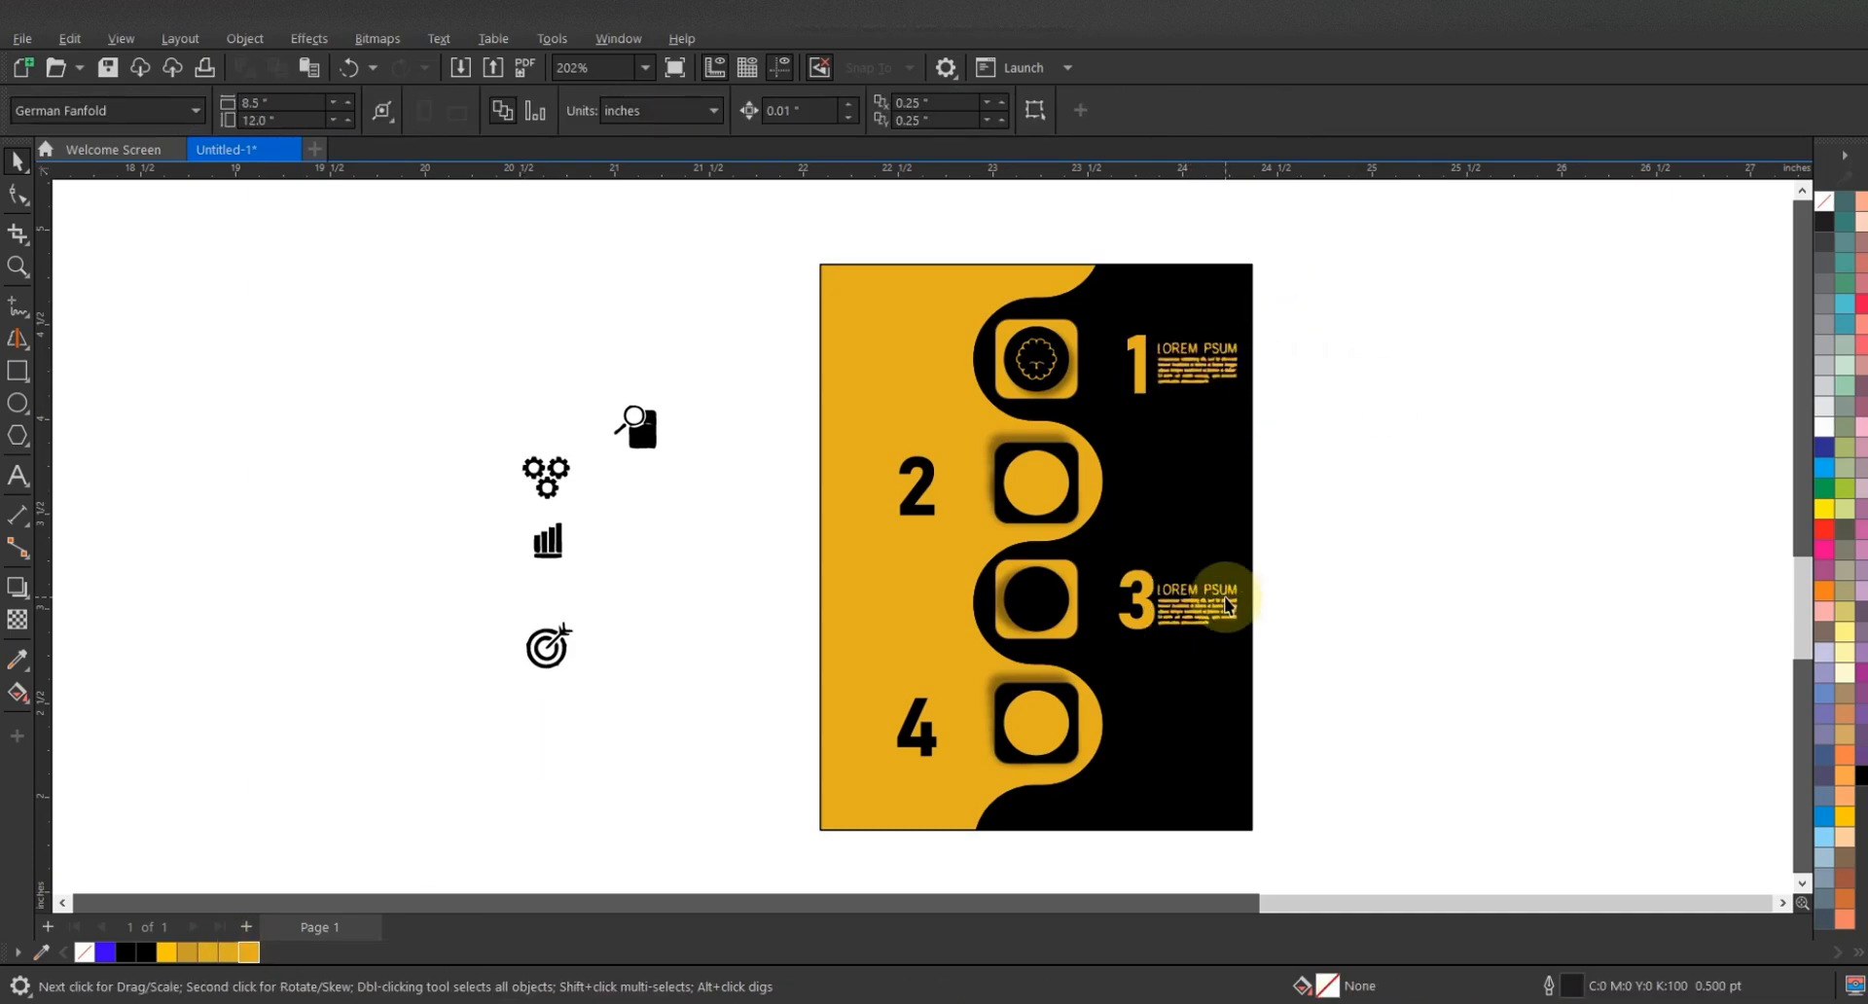
# - Duplicate both text blocks beside the 2 and 4, fill the copies black, and shift those two digits slightly closer to the squares
pyautogui.click(1206, 593)
pyautogui.keyDown('shift'); pyautogui.click(1201, 368); pyautogui.keyUp('shift')
pyautogui.moveTo(1197, 483); pyautogui.dragTo(850, 610)
pyautogui.rightClick(850, 610)
pyautogui.click(916, 490)
pyautogui.keyDown('shift'); pyautogui.click(921, 730); pyautogui.keyUp('shift')
pyautogui.click(146, 954)
pyautogui.moveTo(895, 462); pyautogui.dragTo(890, 478)
pyautogui.moveTo(842, 504); pyautogui.dragTo(860, 486)
pyautogui.keyDown('shift'); pyautogui.click(924, 709); pyautogui.keyUp('shift')
# - Fill the magnifier icon with the golden colour and centre it in the third square's black circle
pyautogui.click(644, 435)
pyautogui.click(247, 955)
pyautogui.moveTo(646, 425); pyautogui.dragTo(1048, 600)
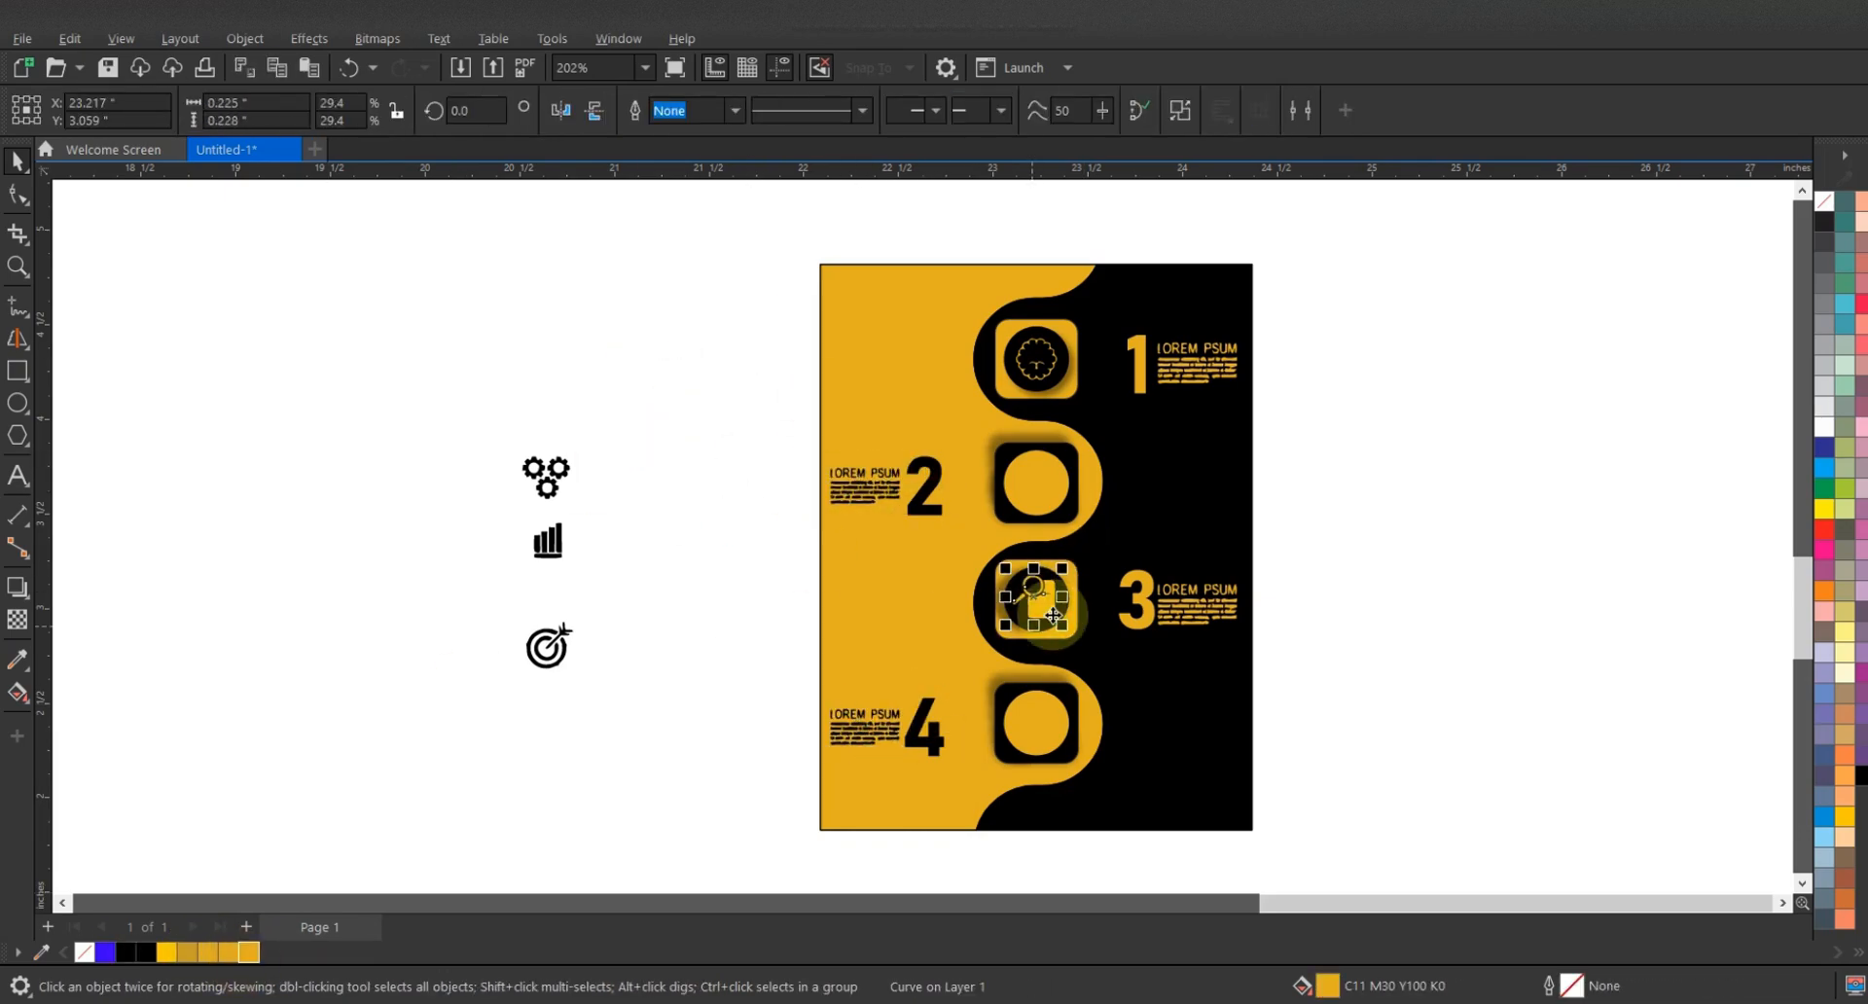
pyautogui.scroll(4, 1053, 613)
pyautogui.keyDown('shift'); pyautogui.click(1076, 552); pyautogui.keyUp('shift')
pyautogui.press('c')
pyautogui.press('e')
pyautogui.scroll(-5, 1033, 546)
# - Move the black bar chart icon into the second square's golden circle and centre it horizontally and vertically
pyautogui.moveTo(658, 509); pyautogui.dragTo(1025, 464)
pyautogui.moveTo(520, 425); pyautogui.dragTo(808, 712)
pyautogui.click(1025, 465)
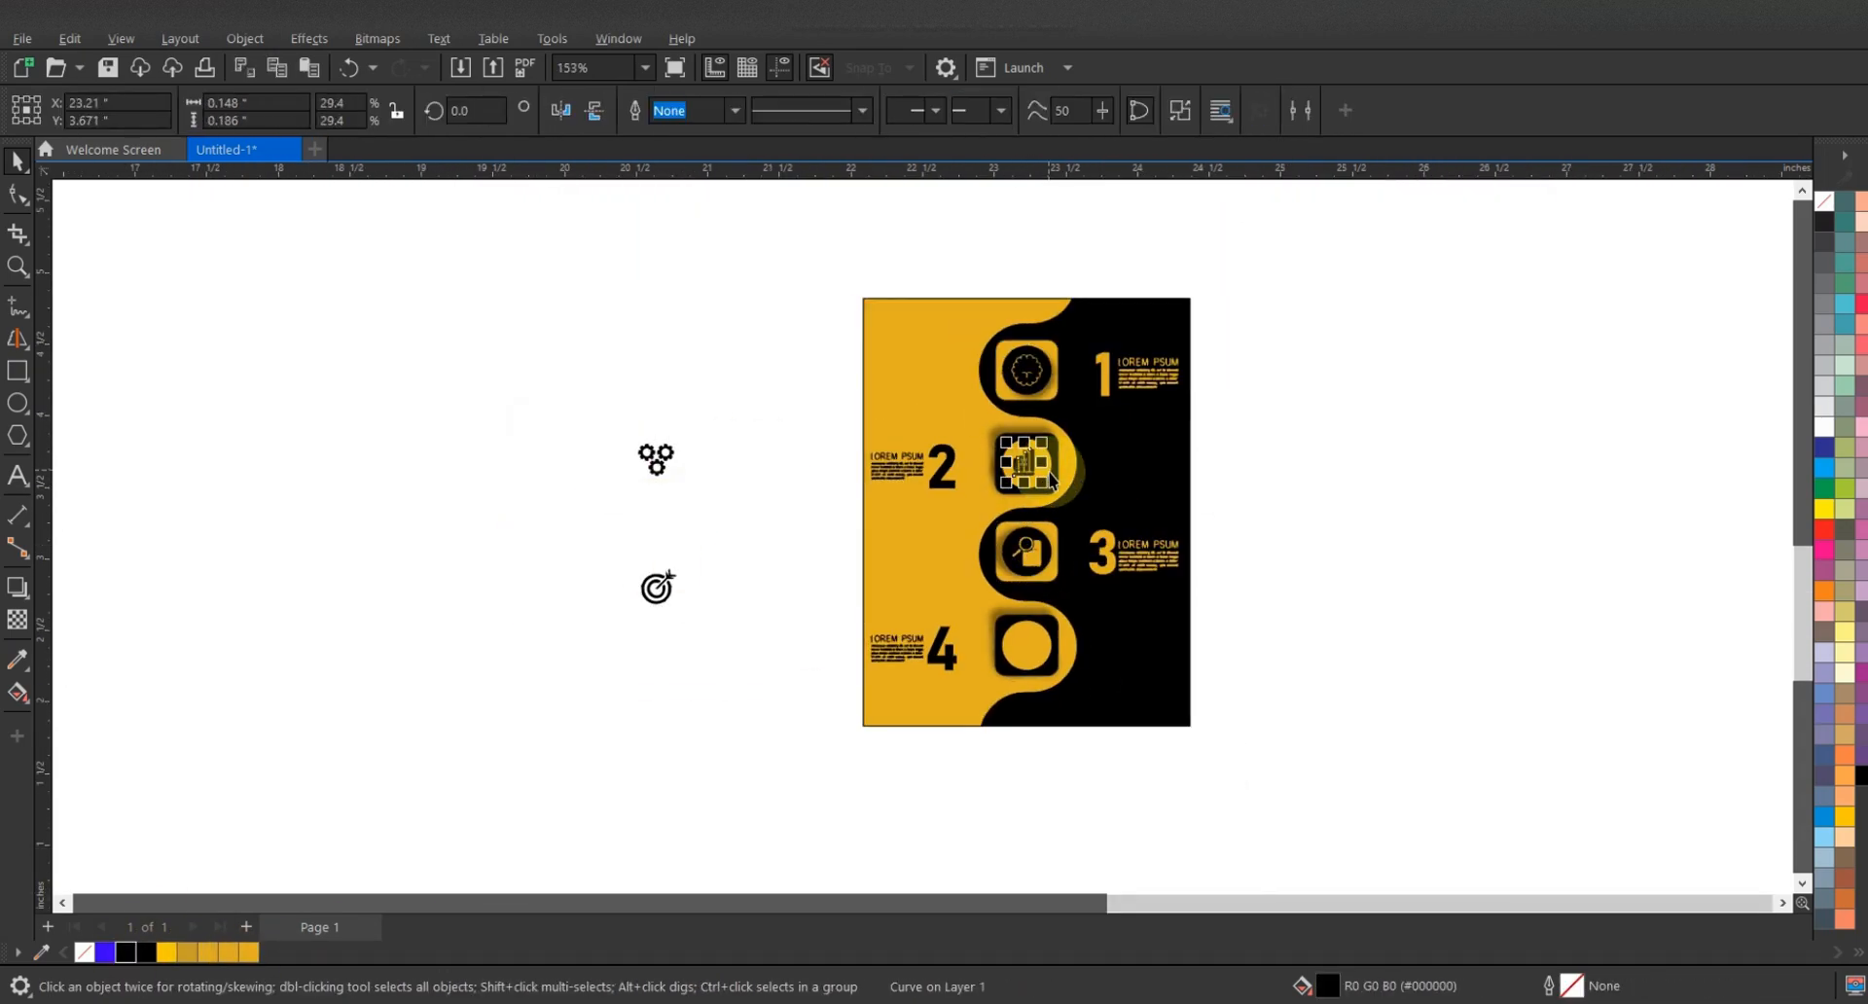
pyautogui.keyDown('shift'); pyautogui.click(1043, 475); pyautogui.keyUp('shift')
pyautogui.press('c')
pyautogui.press('e')
# - Move the gears icon into the fourth square's golden circle and centre it horizontally and vertically
pyautogui.moveTo(657, 469); pyautogui.dragTo(1033, 654)
pyautogui.keyDown('shift'); pyautogui.click(1047, 638); pyautogui.keyUp('shift')
pyautogui.press('c')
pyautogui.press('e')
# - Place the target icon in the page's upper-left corner and scale it down to about 81%
pyautogui.click(670, 581)
pyautogui.moveTo(673, 581); pyautogui.dragTo(900, 318)
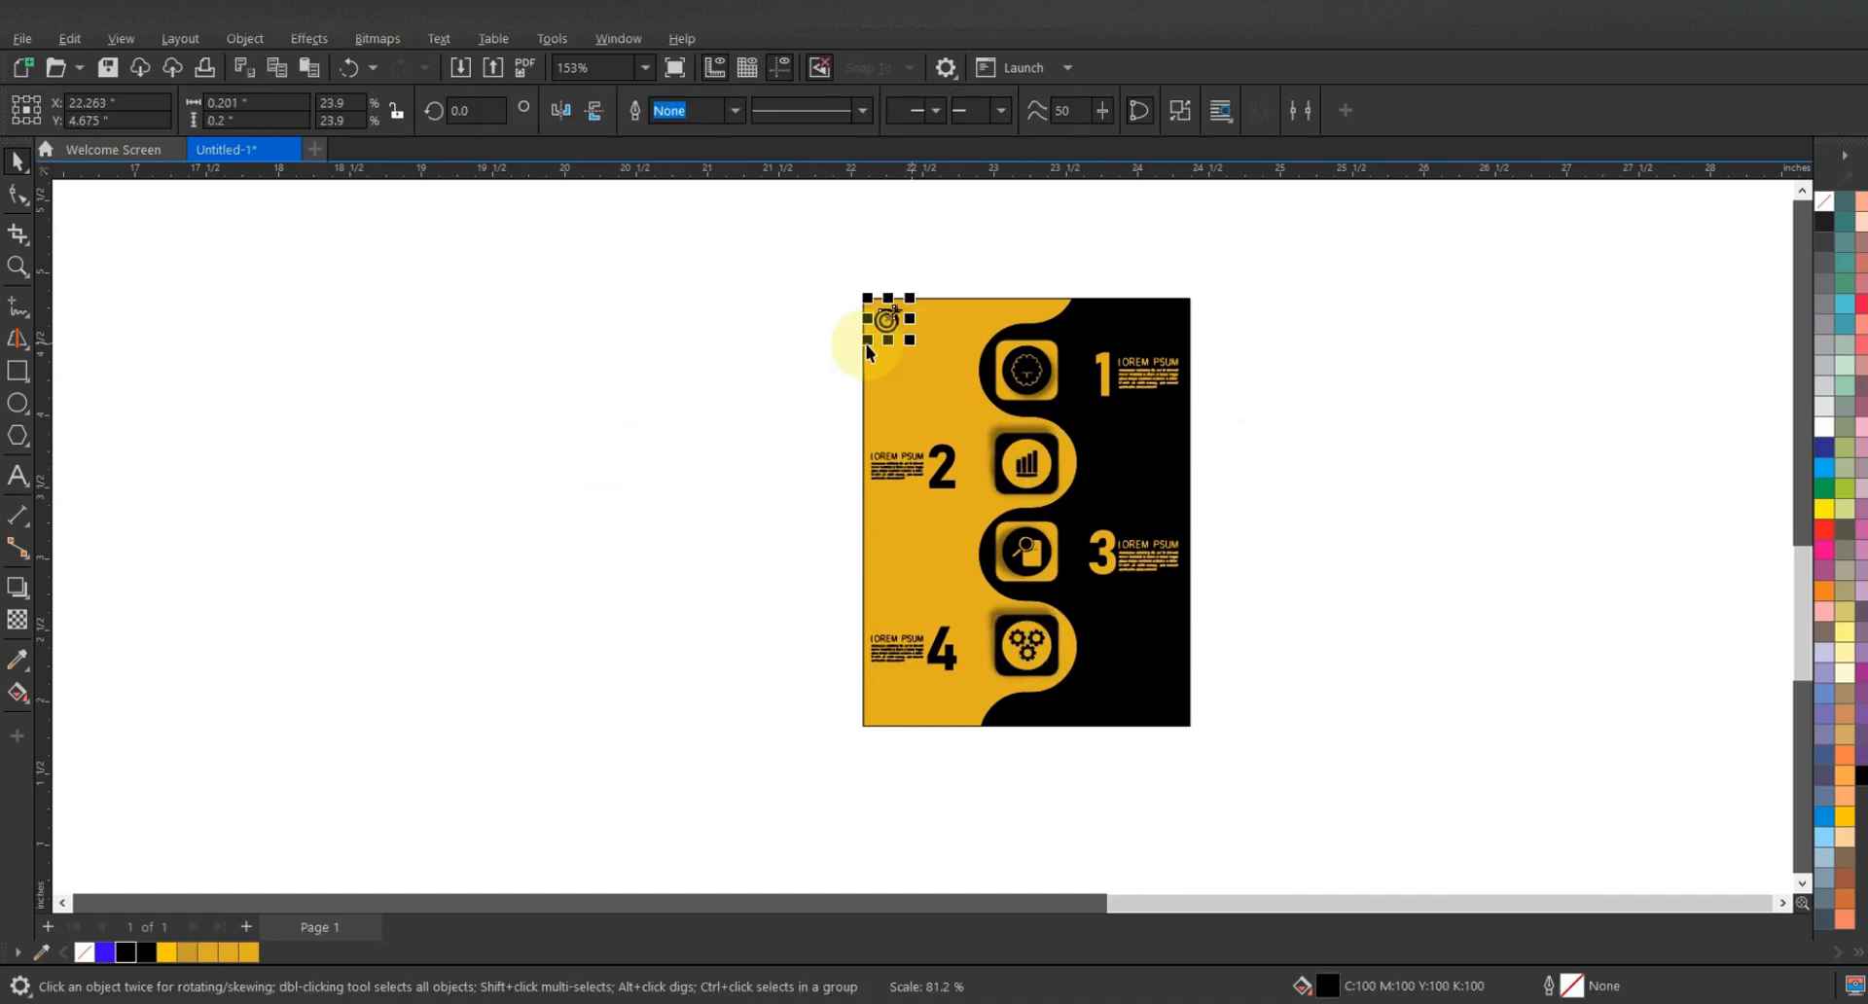
pyautogui.click(671, 801)
# - Review the complete infographic layout in a full-screen preview
pyautogui.press('F4')
pyautogui.scroll(-2, 837, 477)
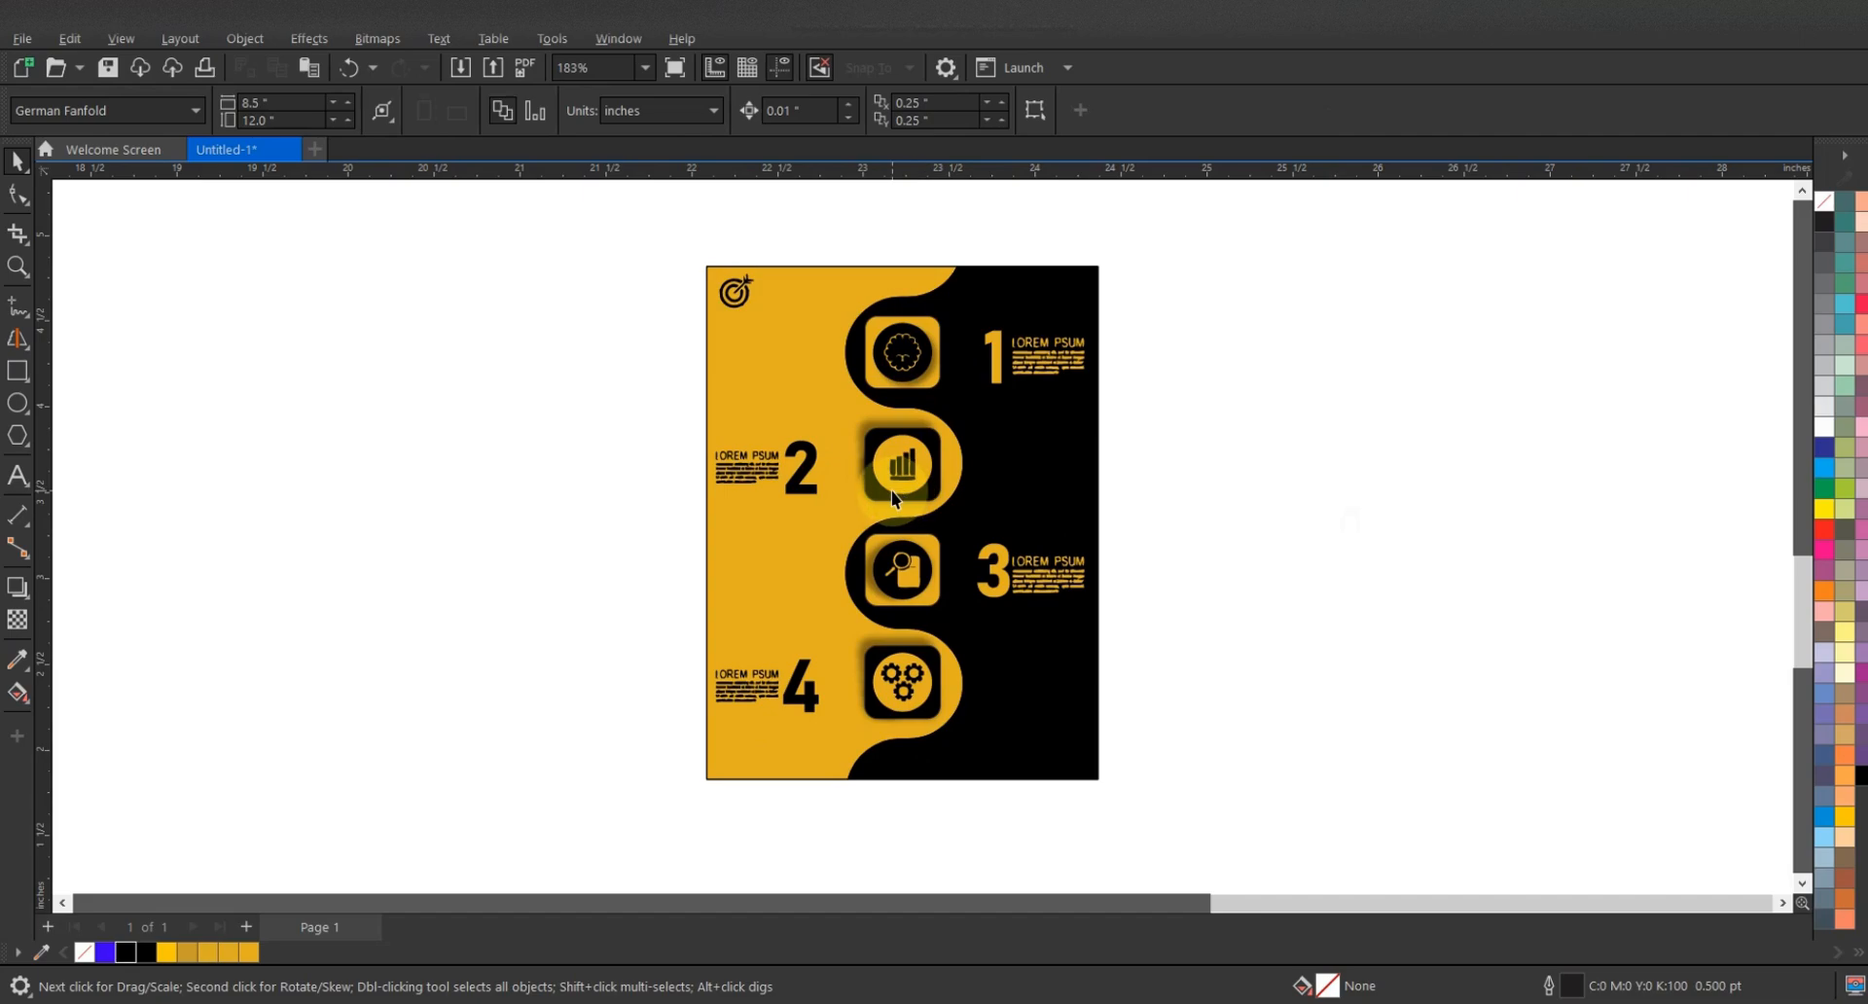
pyautogui.scroll(1, 954, 546)
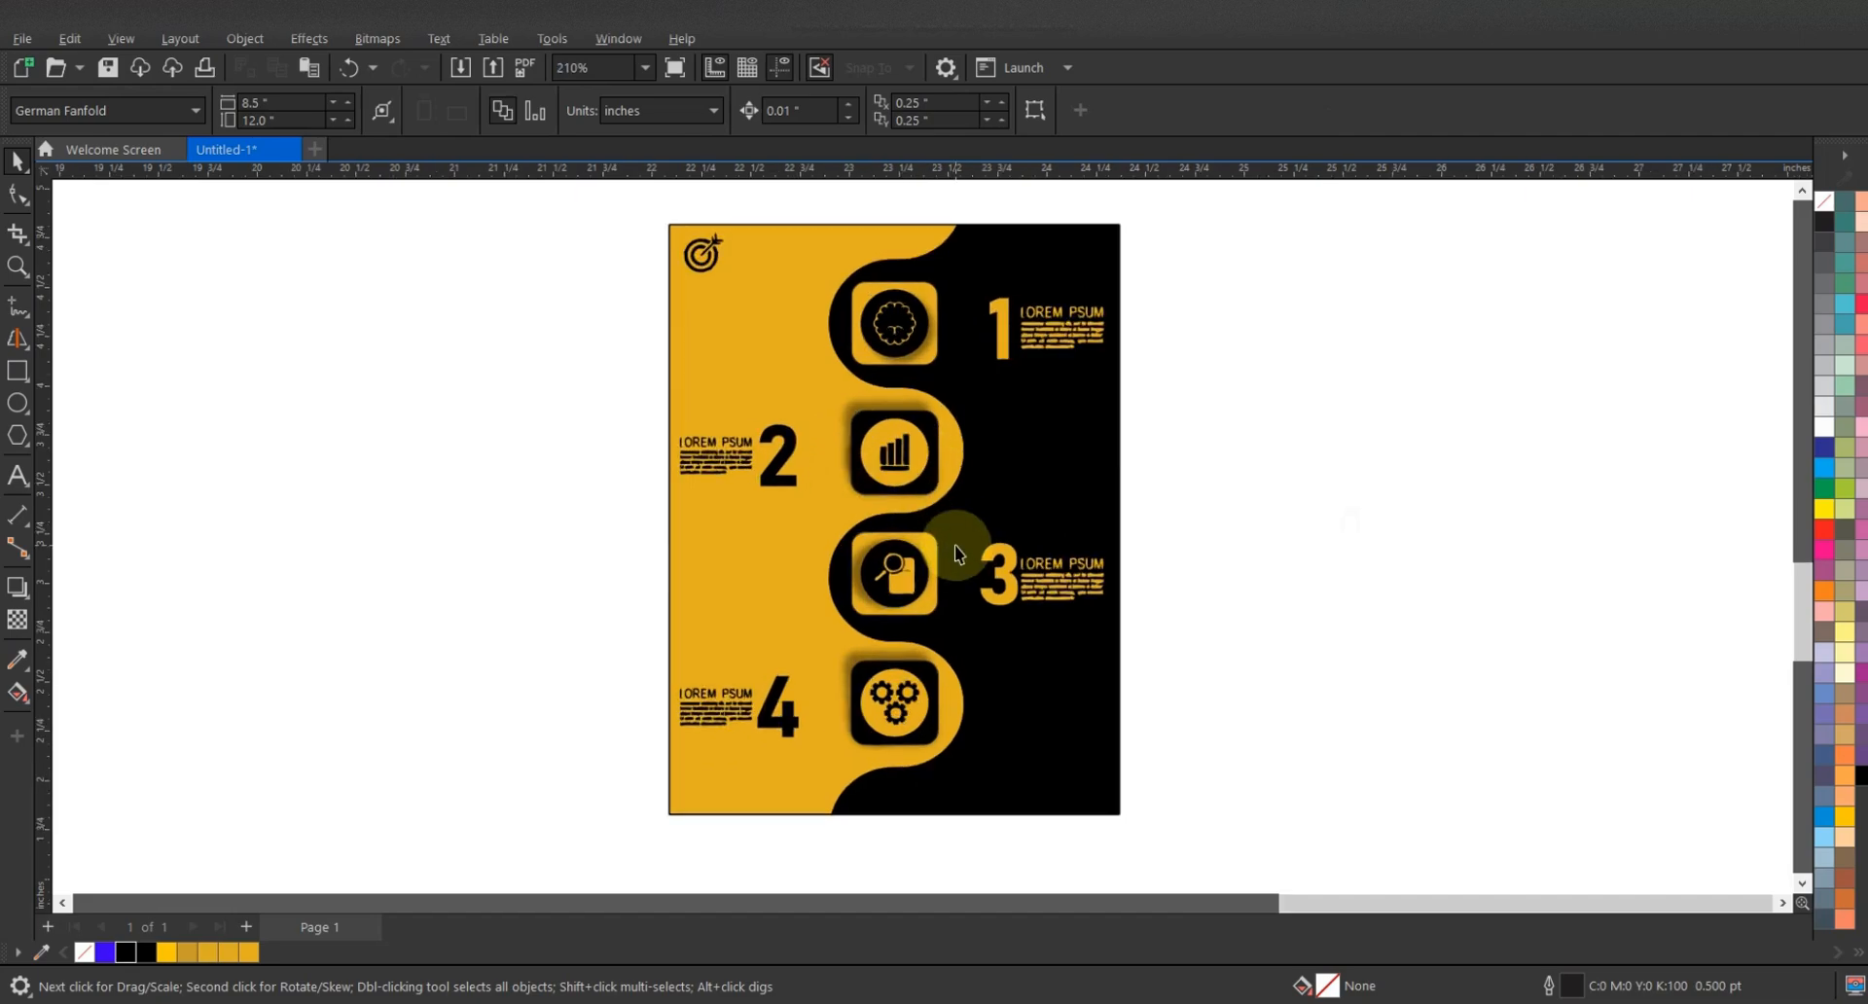
pyautogui.press('F9')
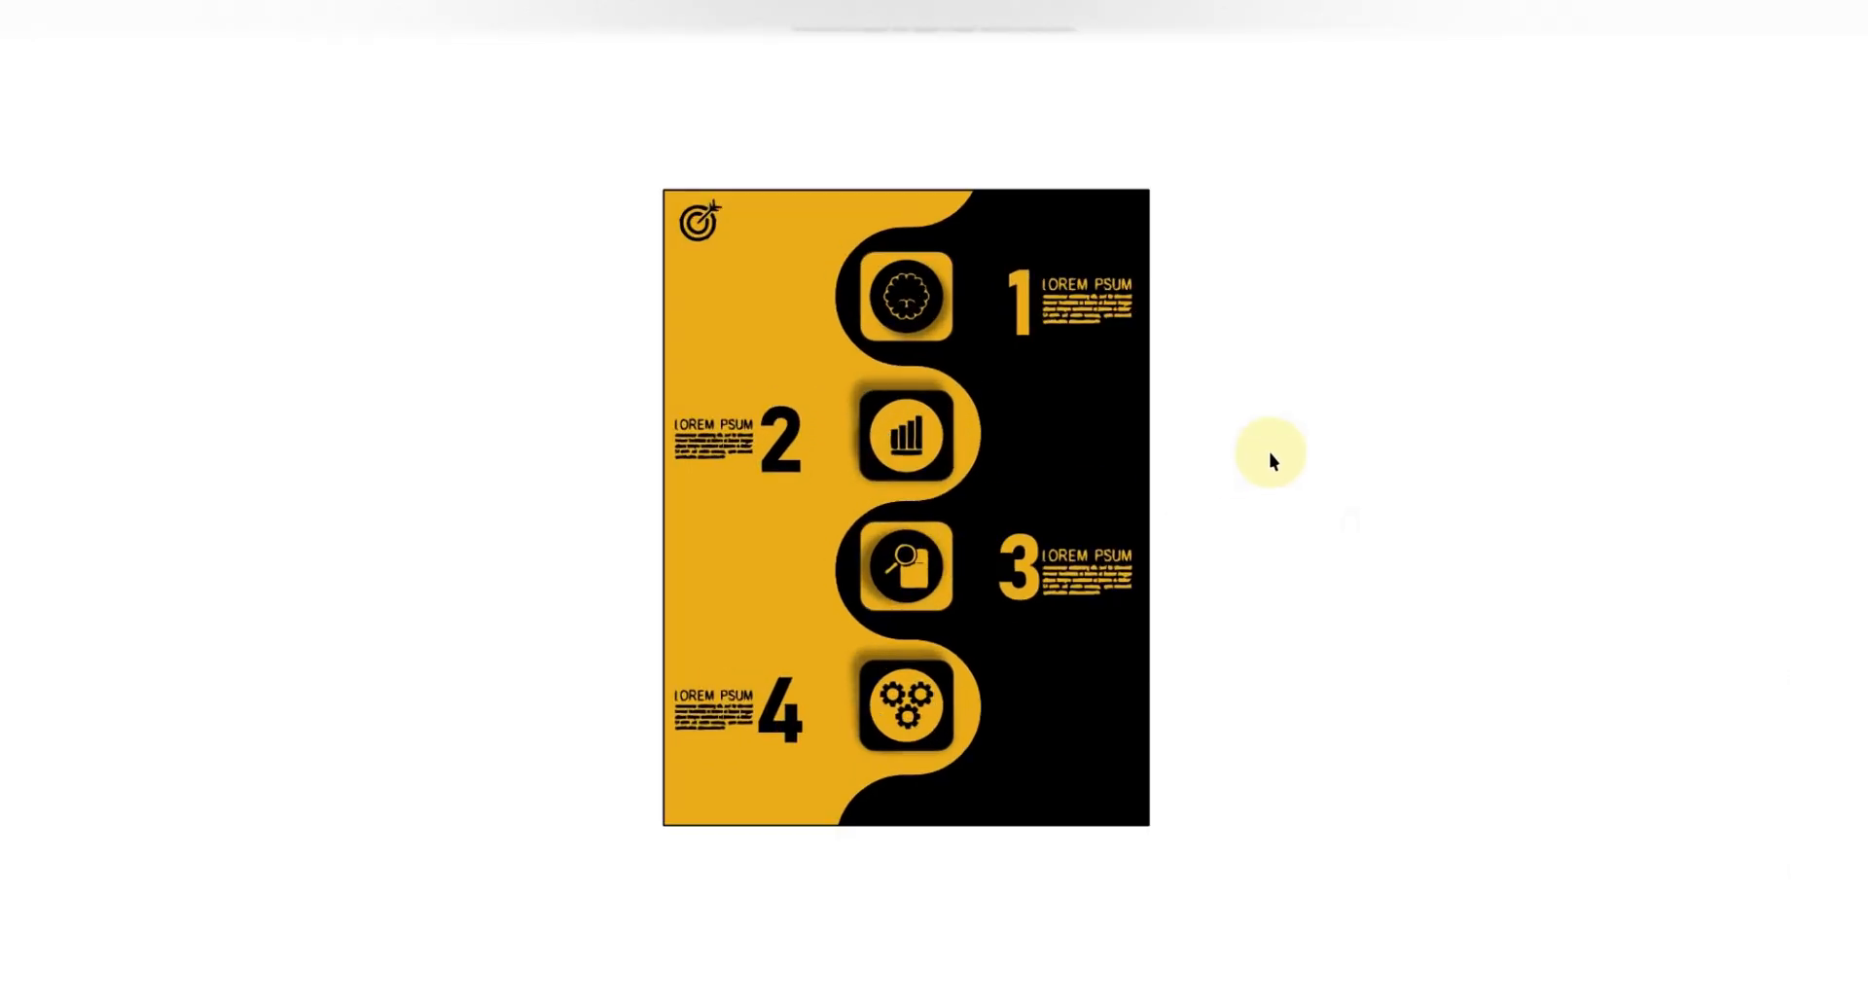